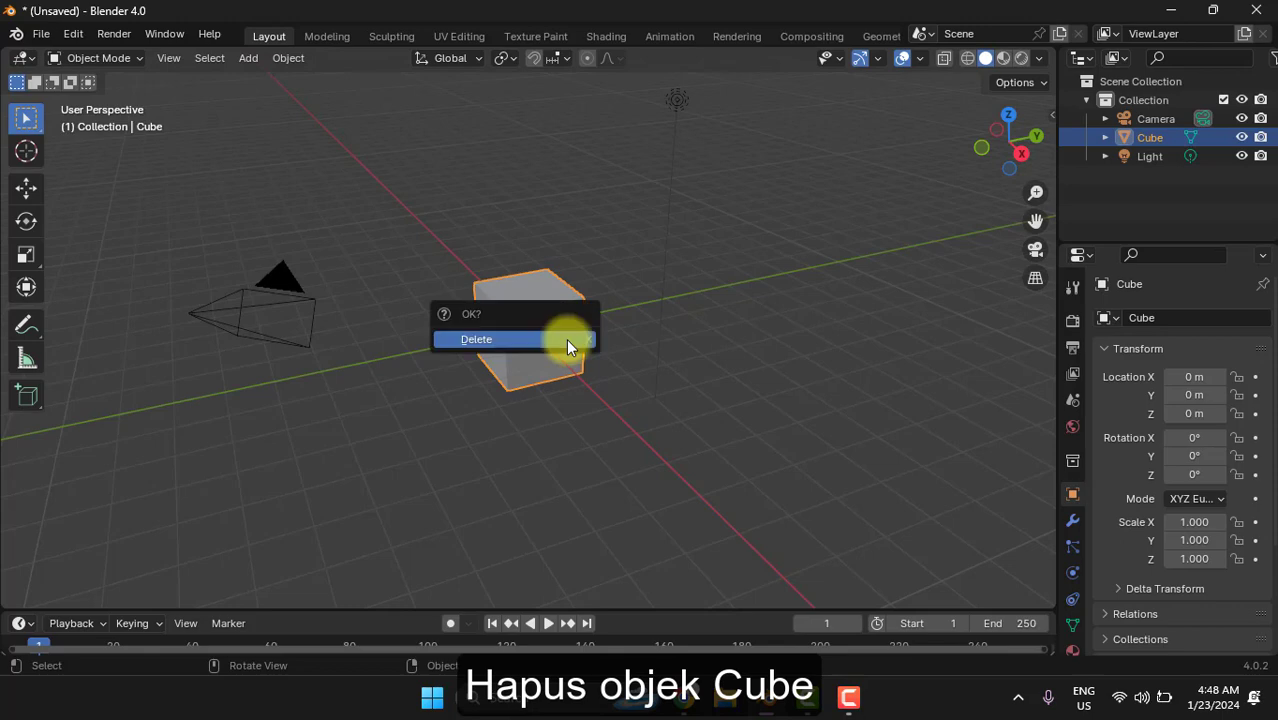
# - Delete the default cube and add a cylinder mesh in its place
pyautogui.click(565, 339)
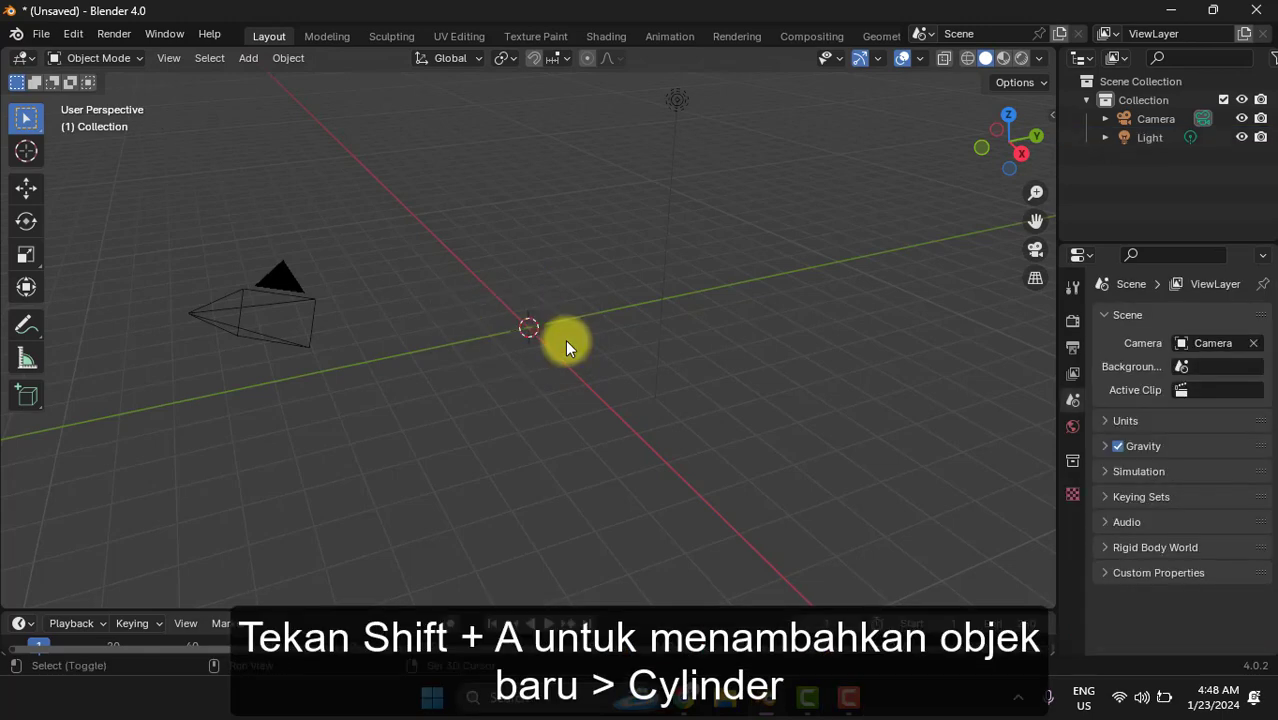
pyautogui.hotkey('shift', 'a')
pyautogui.moveTo(566, 305)
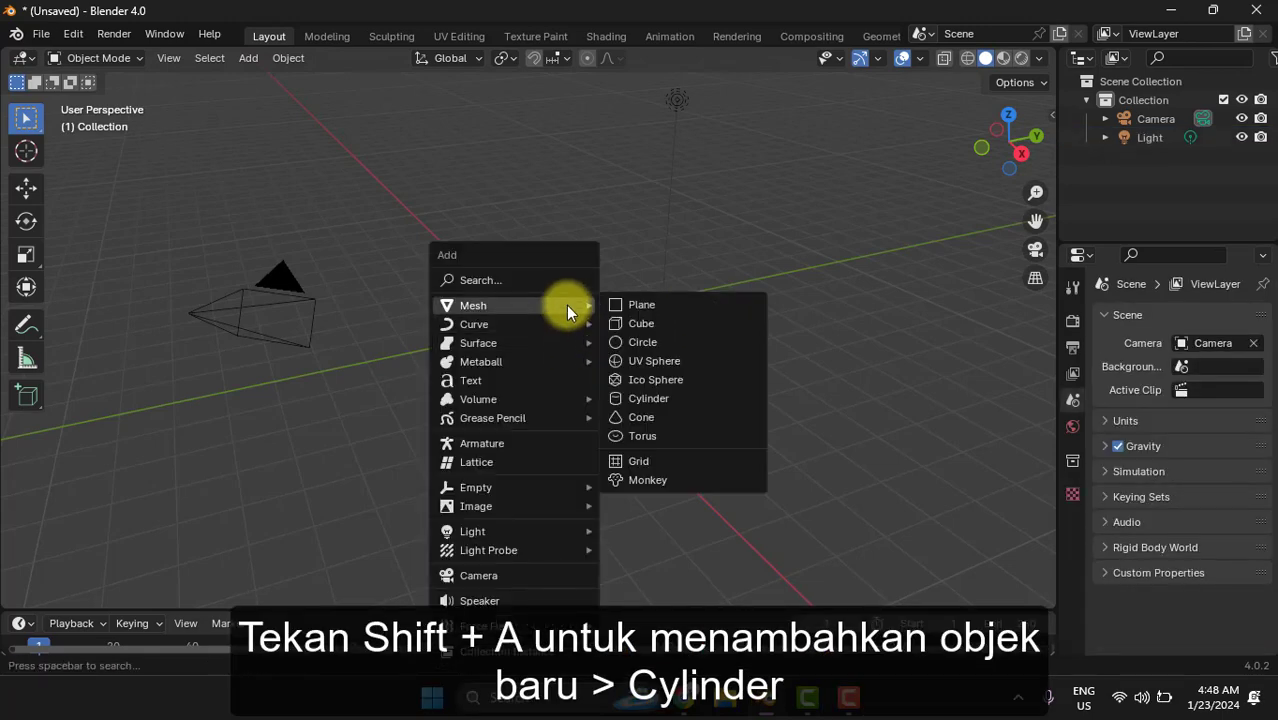
pyautogui.click(652, 398)
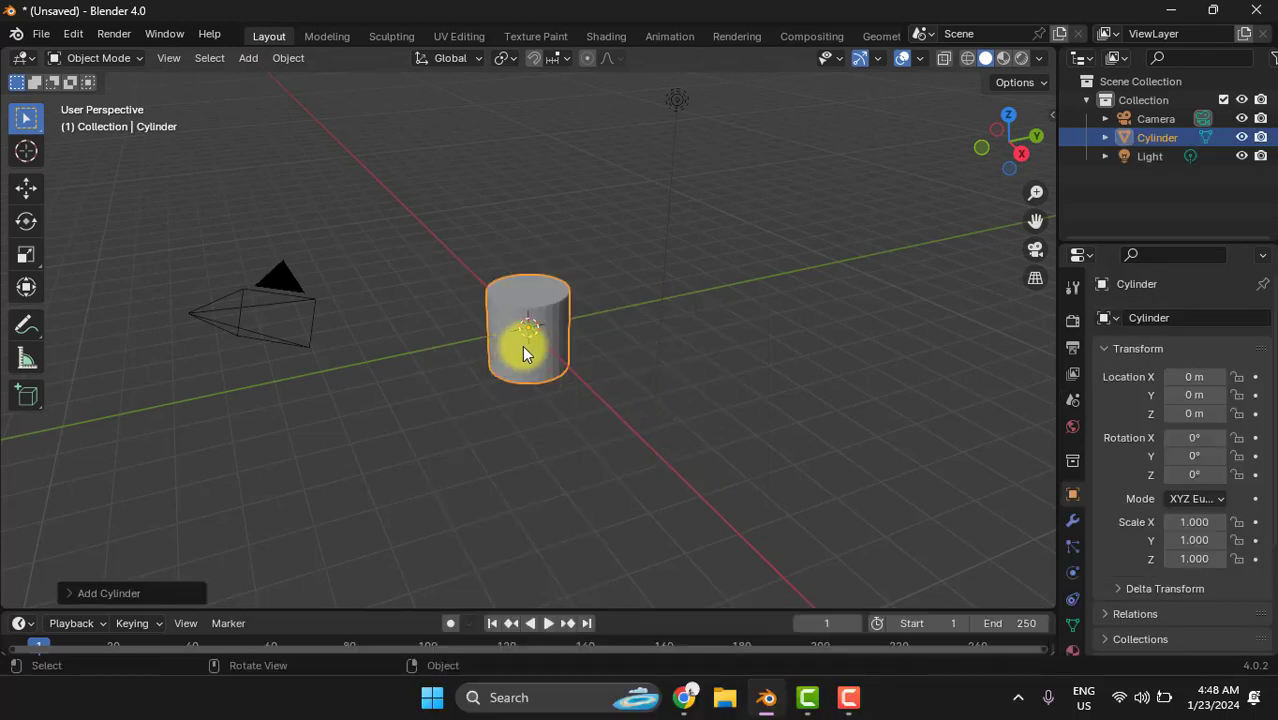
# - Set the new cylinder to 17 vertices with a Triangle Fan cap fill, then deselect it
pyautogui.scroll(8, 522, 352)
pyautogui.scroll(-2, 523, 346)
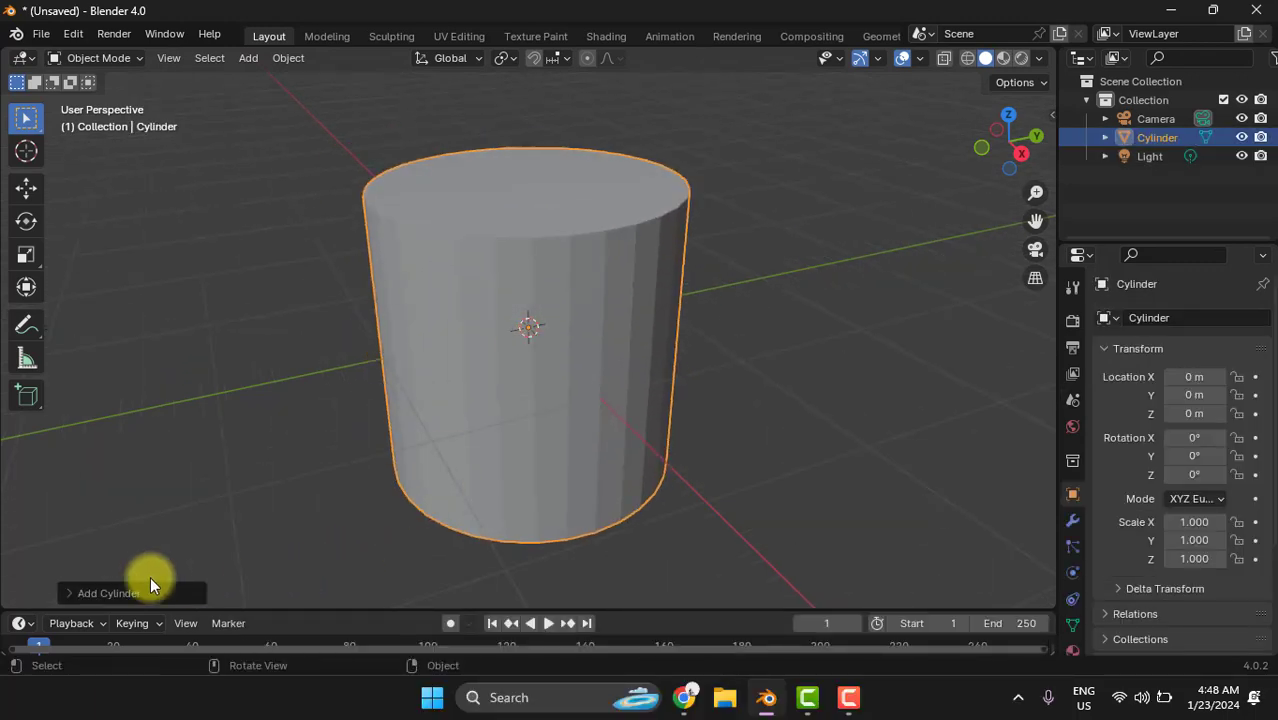
pyautogui.click(108, 593)
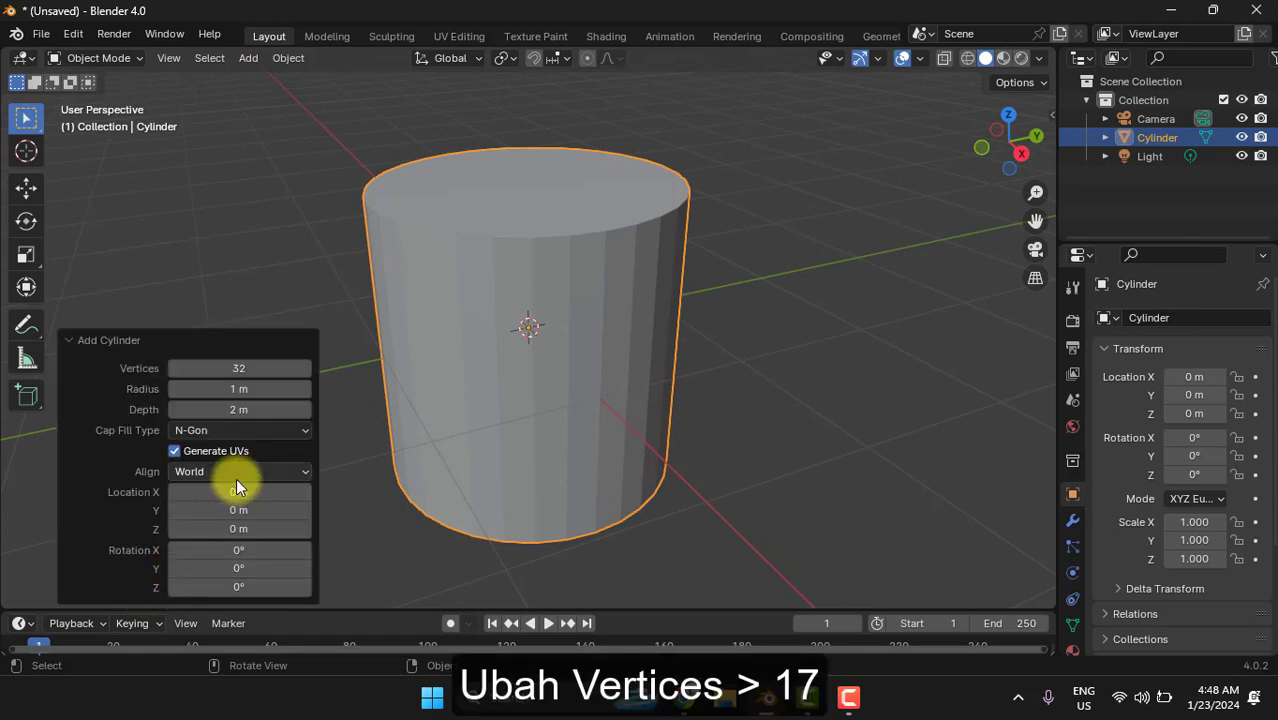
pyautogui.click(269, 369)
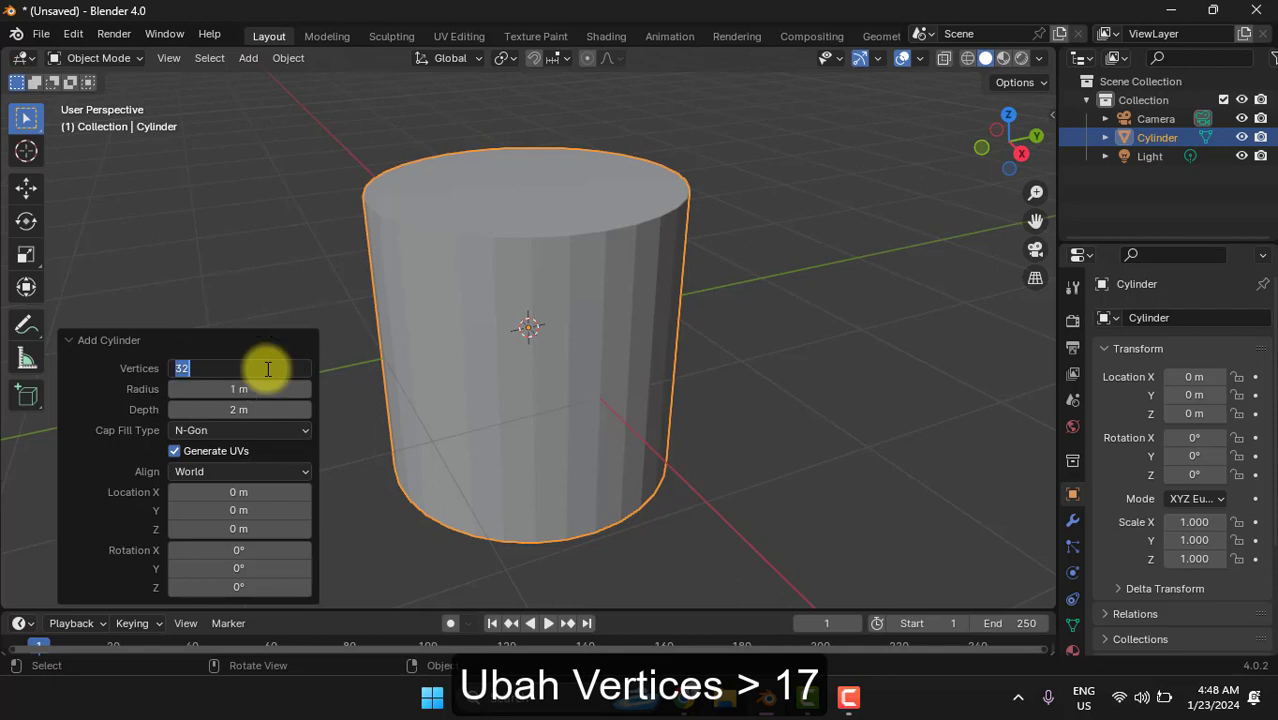
pyautogui.write('17')
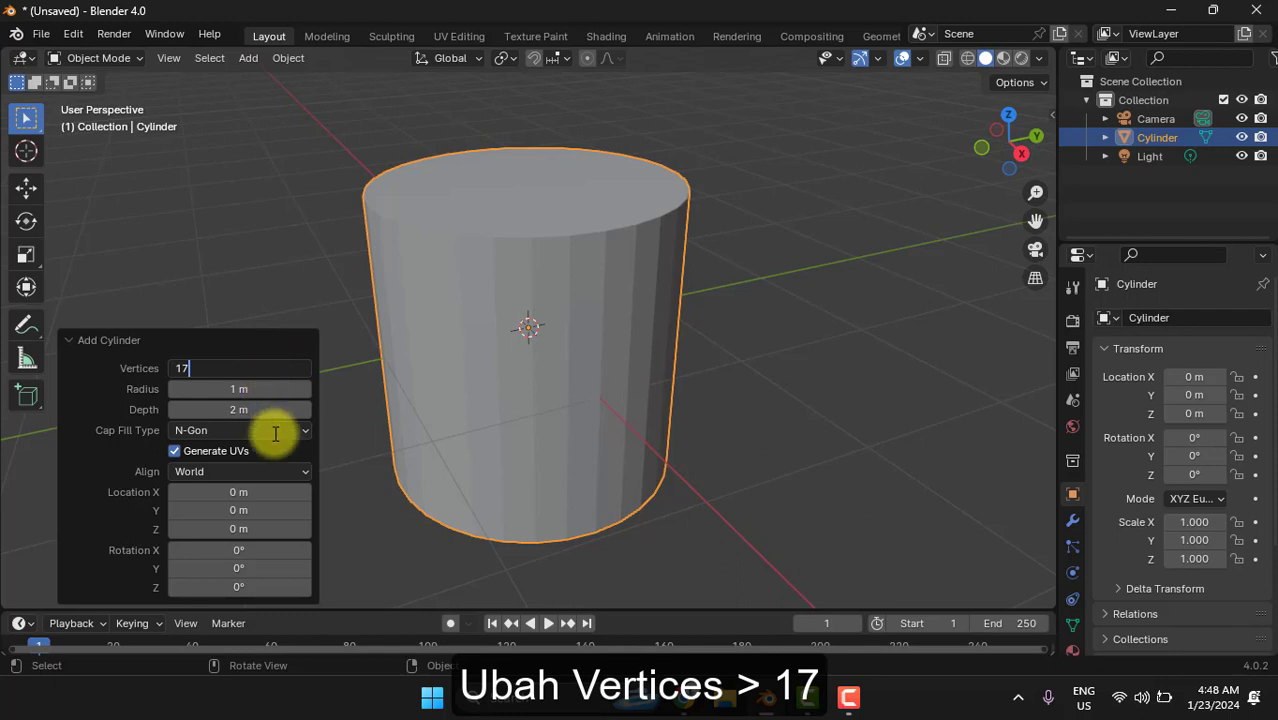
pyautogui.press('Return')
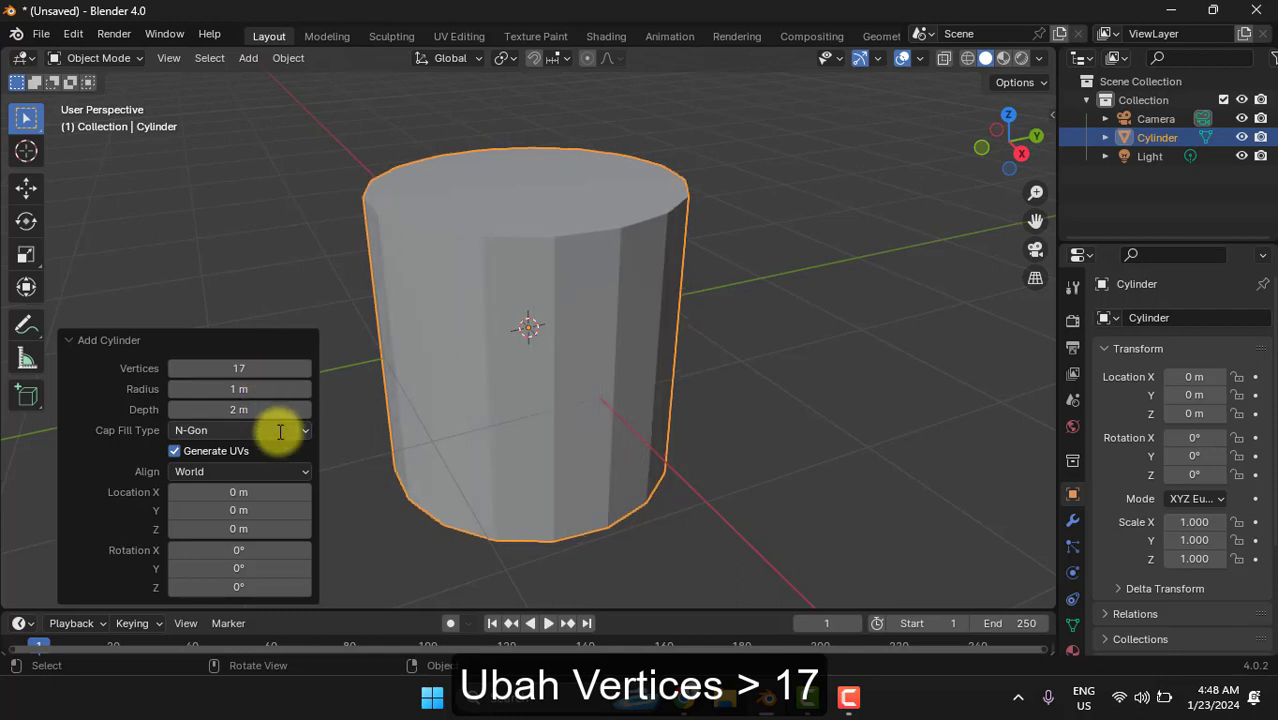
pyautogui.click(278, 430)
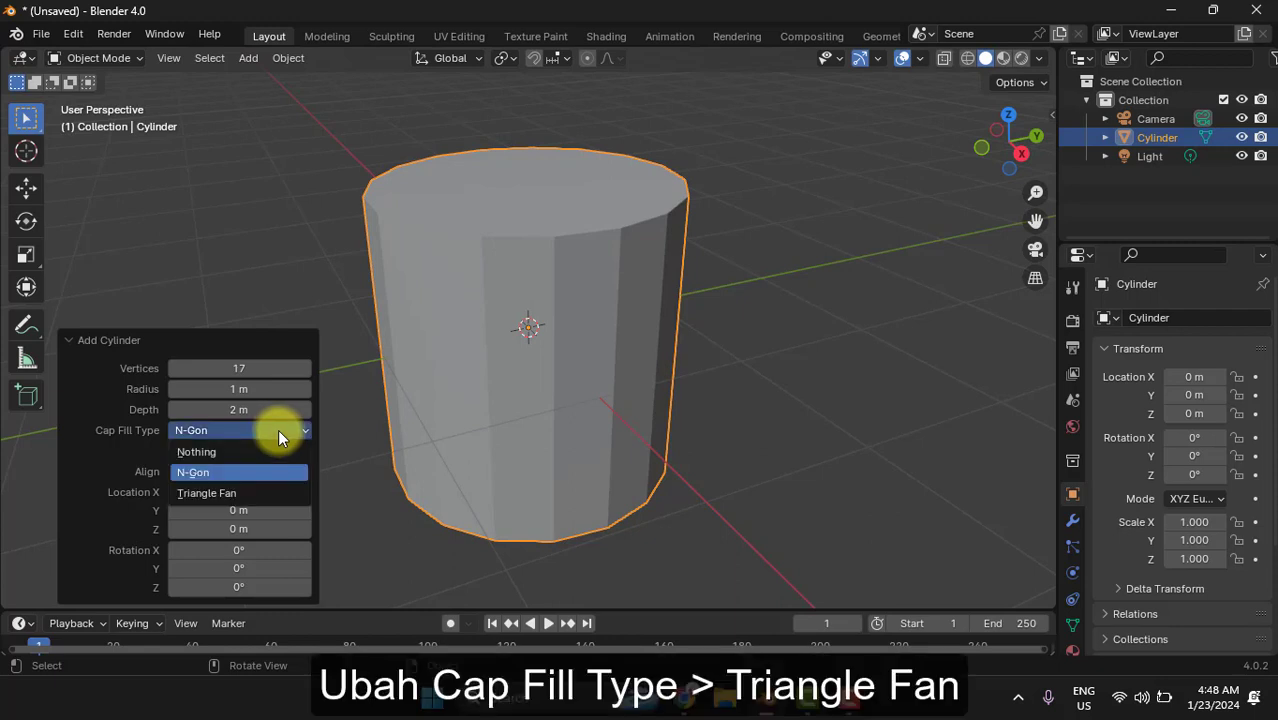
pyautogui.click(227, 493)
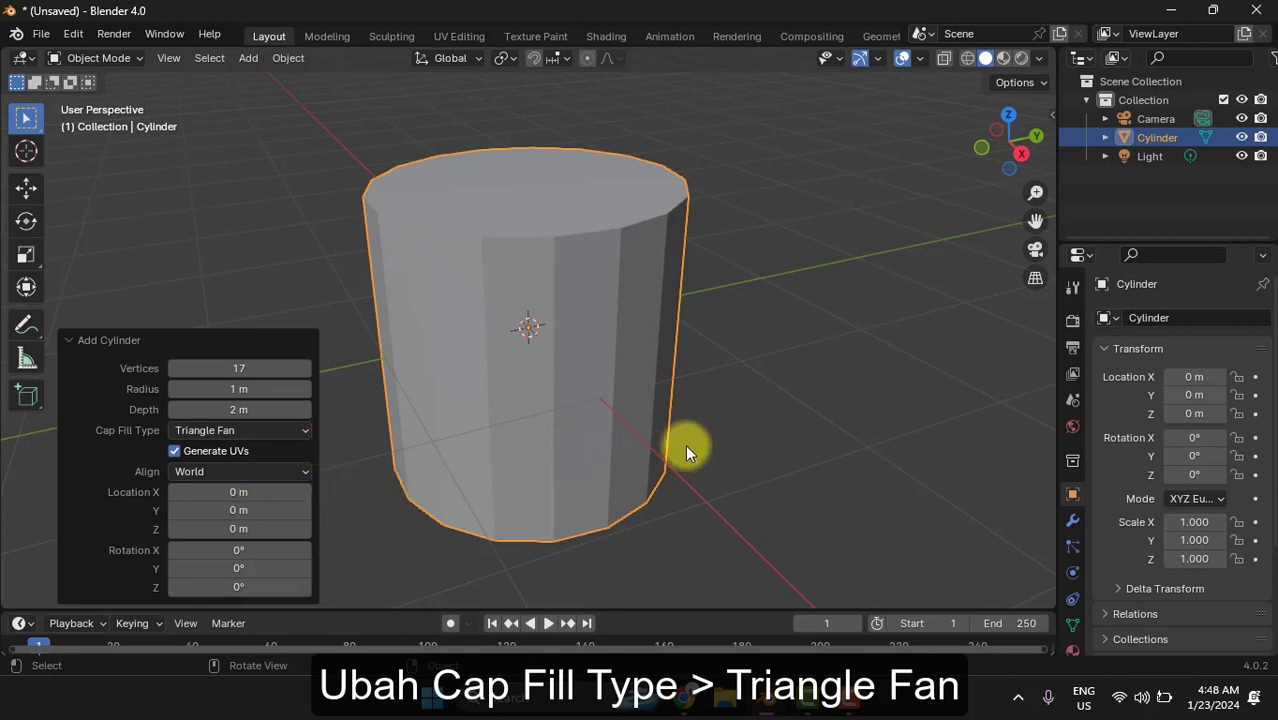
pyautogui.click(751, 446)
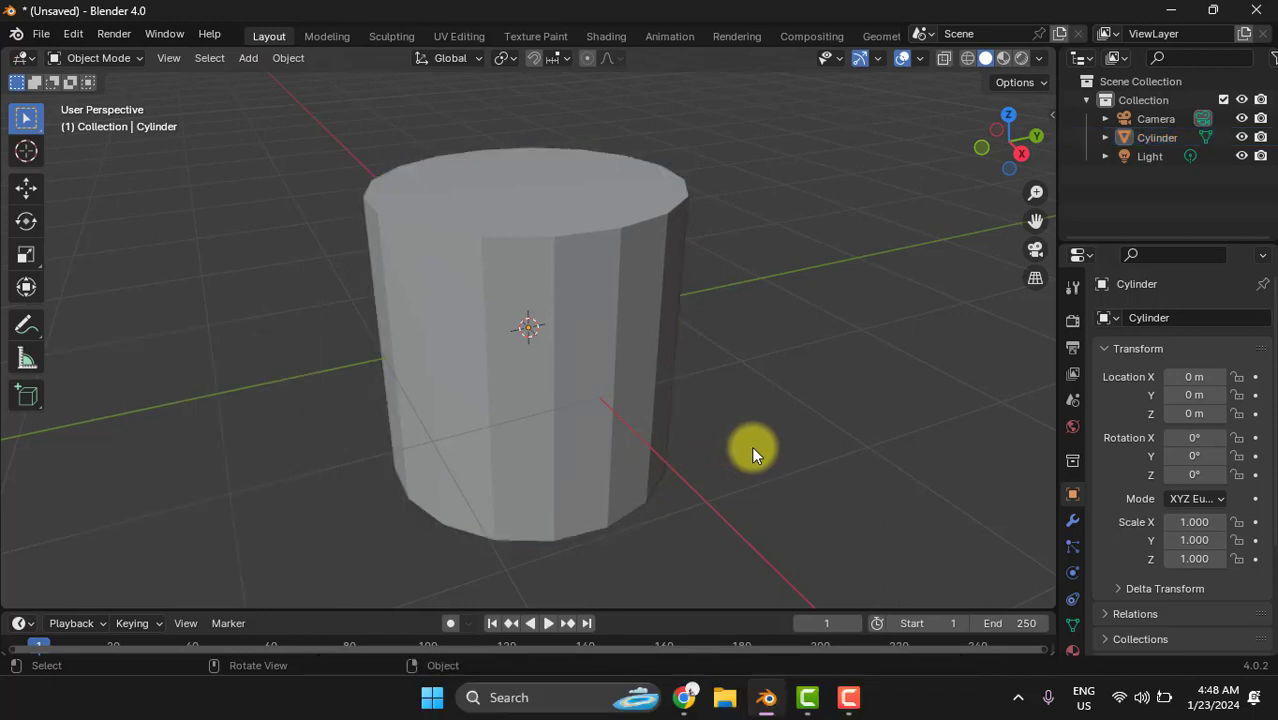
# - In Edit Mode, delete the centre vertex of the cylinder's top cap to open the top
pyautogui.click(106, 57)
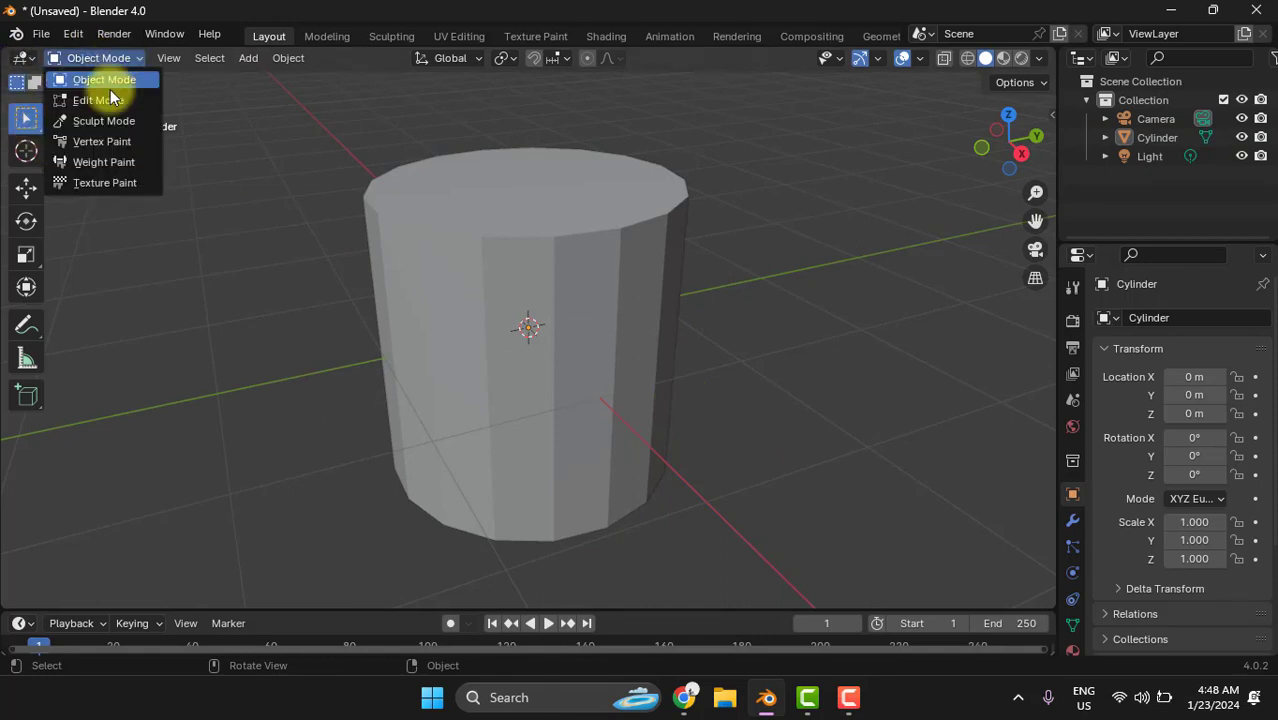
pyautogui.click(100, 100)
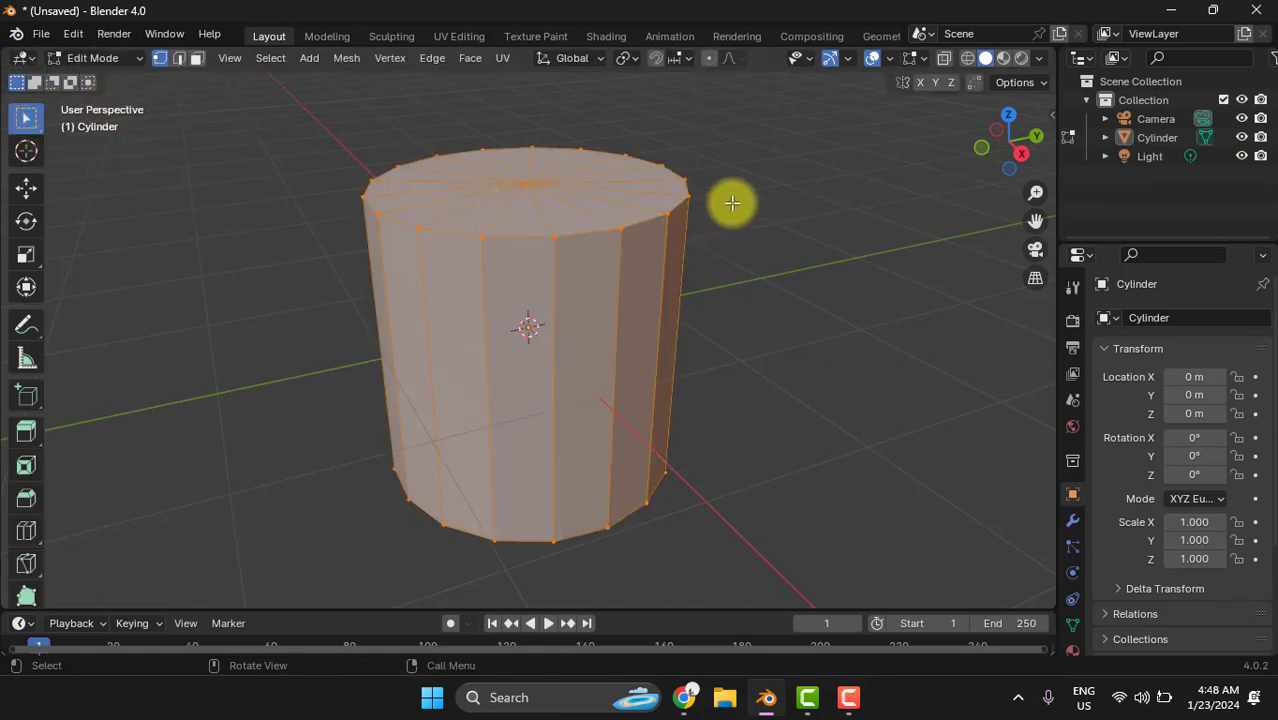
pyautogui.click(666, 210)
pyautogui.moveTo(588, 208); pyautogui.dragTo(591, 243, button='middle')
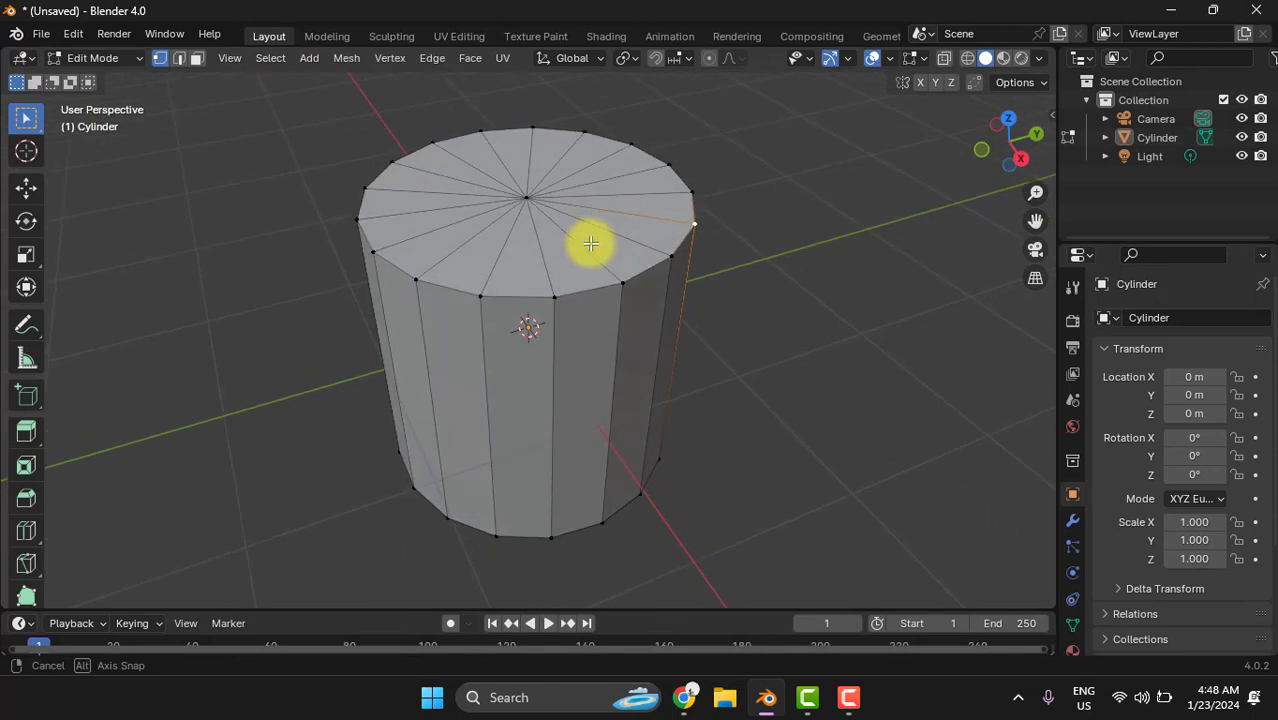
pyautogui.click(528, 197)
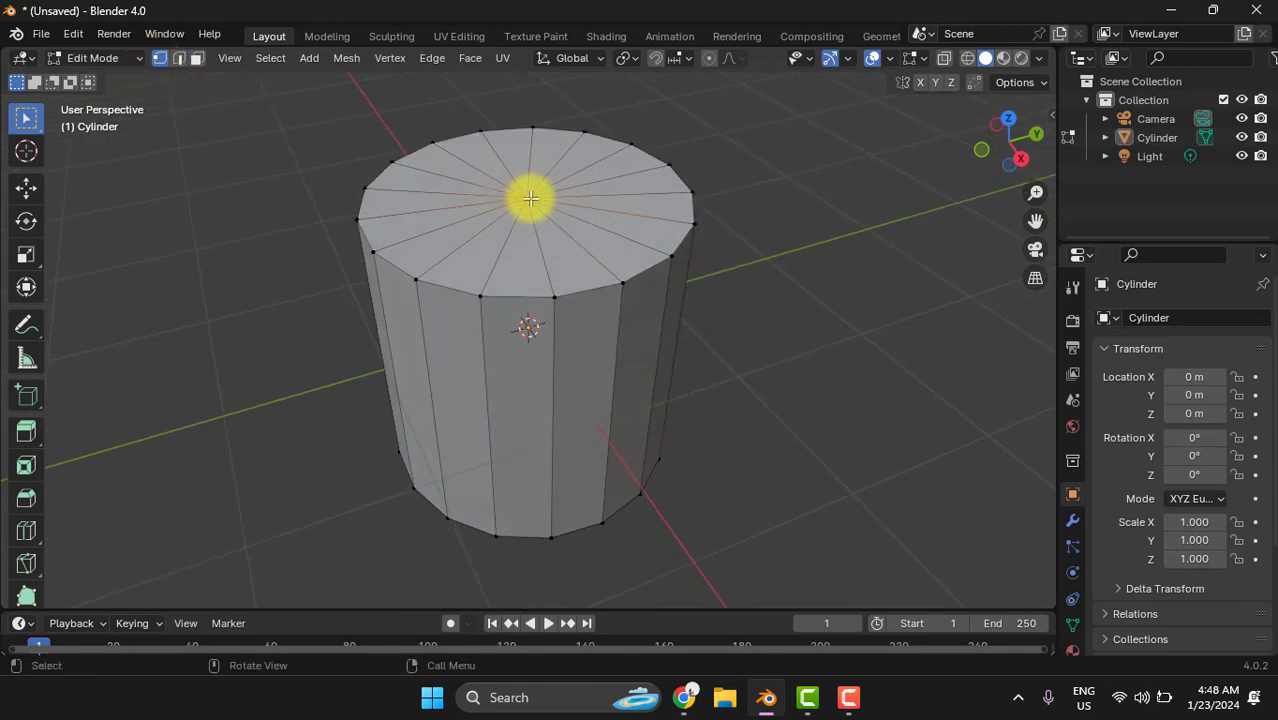
pyautogui.press('x')
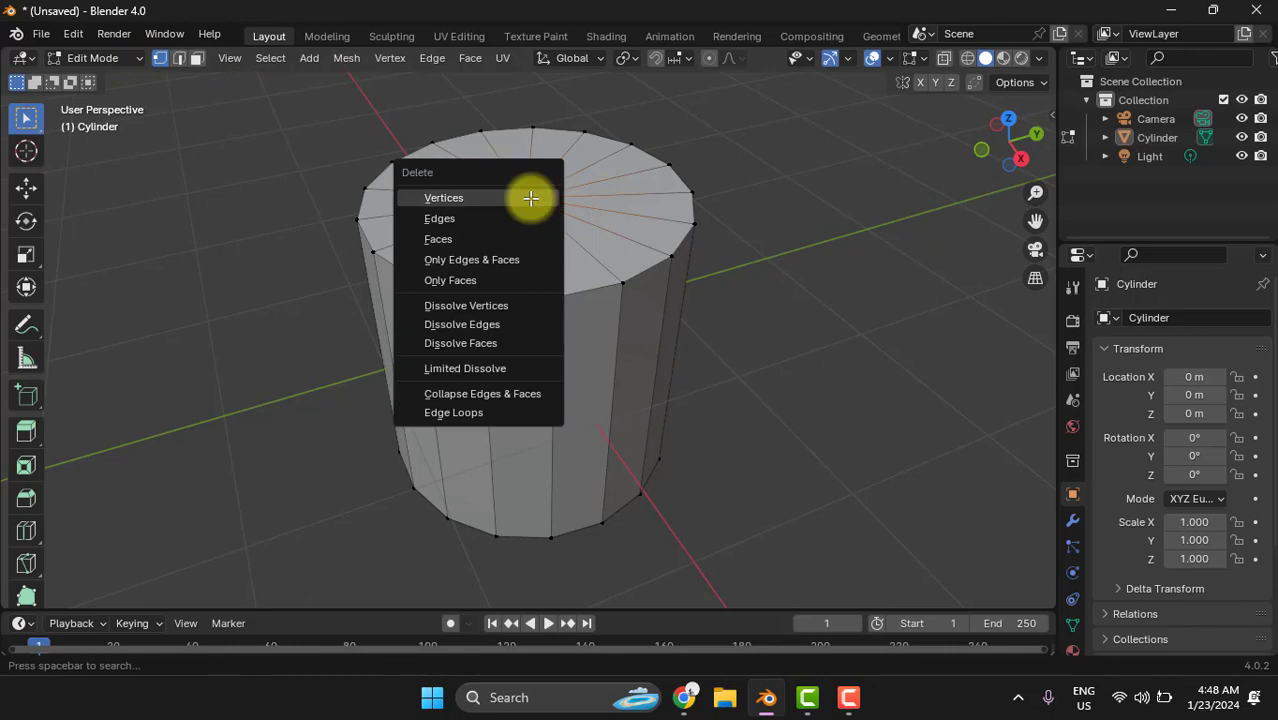
pyautogui.click(469, 201)
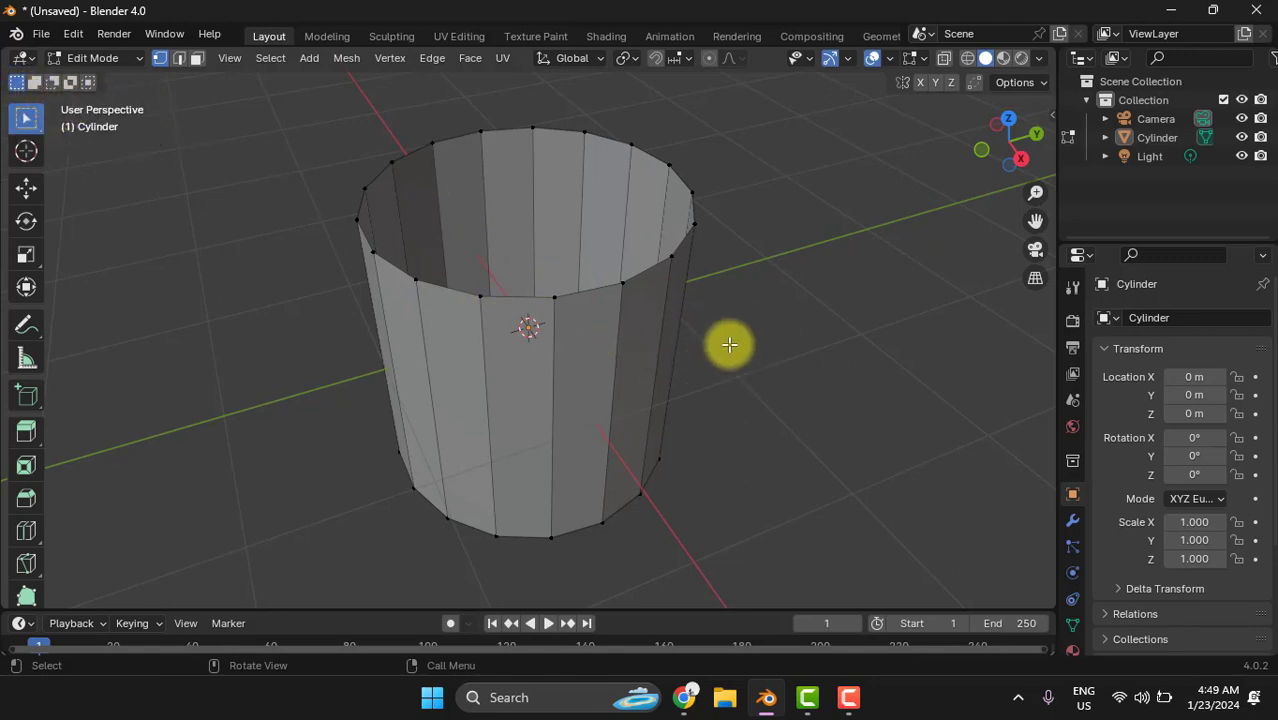
# - Add a Solidify modifier to the open cylinder
pyautogui.moveTo(727, 342); pyautogui.dragTo(759, 365, button='middle')
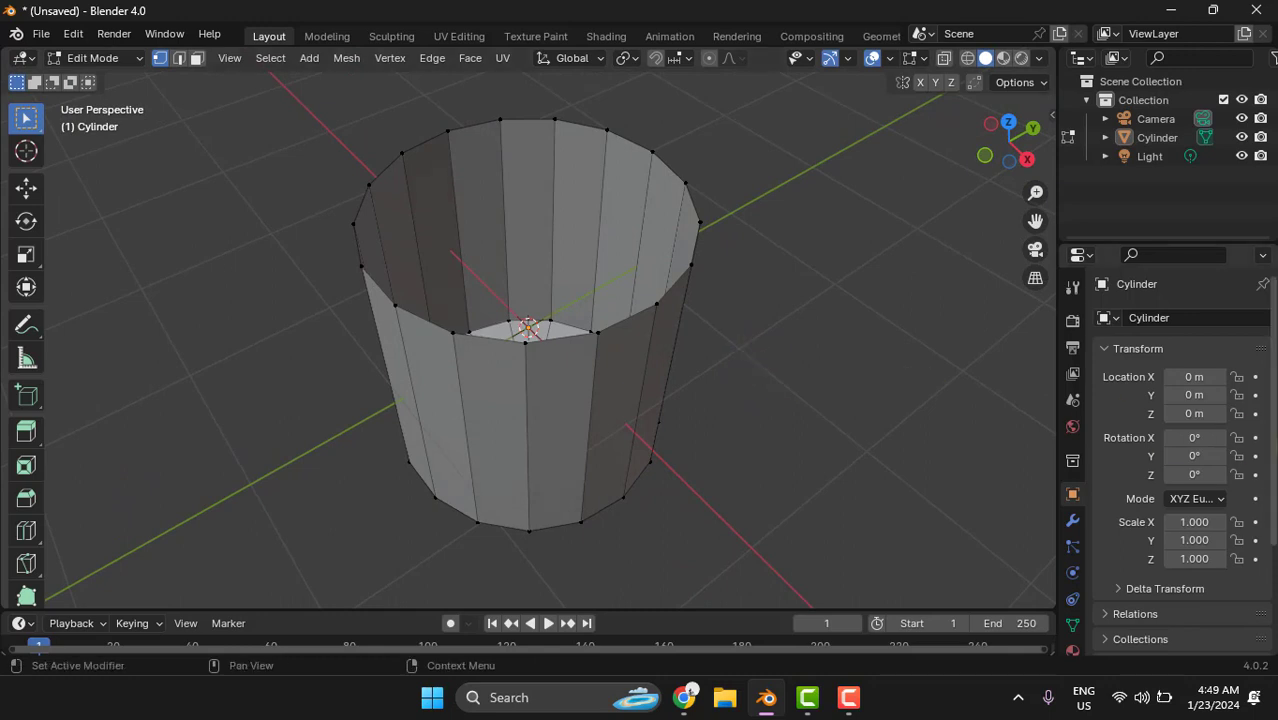
pyautogui.scroll(-1, 1072, 504)
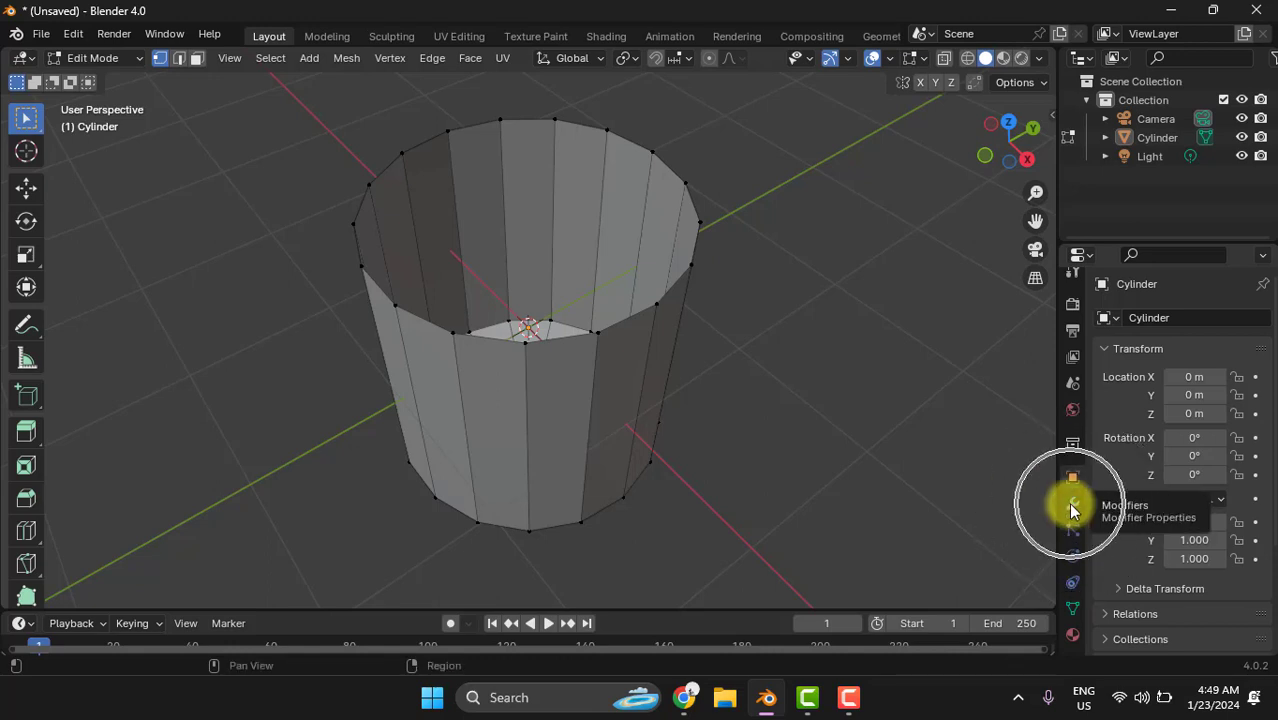
pyautogui.click(1070, 506)
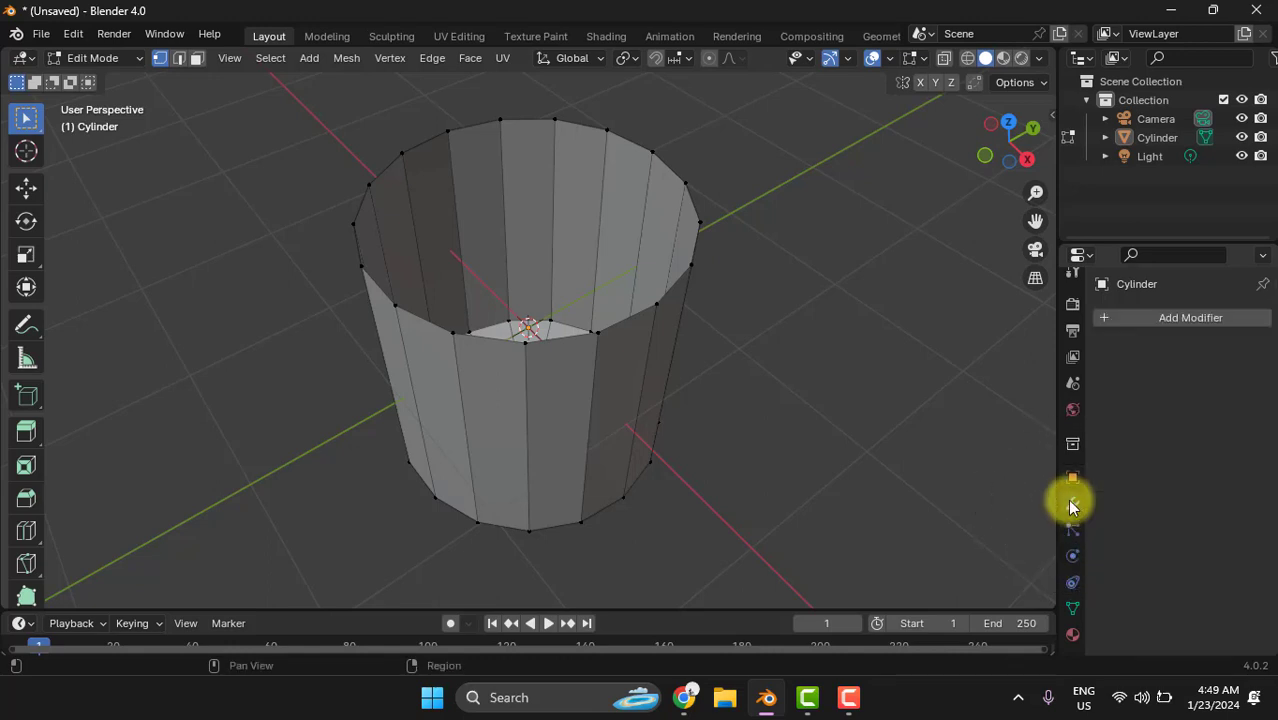
pyautogui.click(1187, 316)
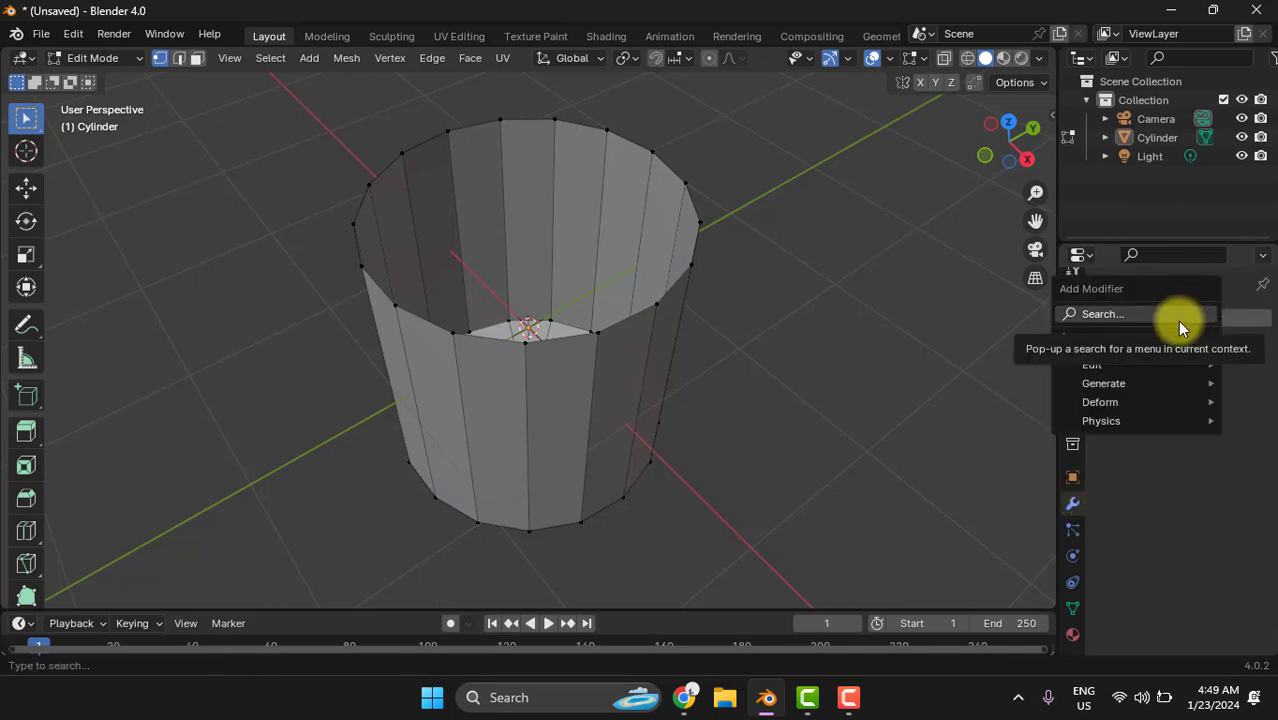
pyautogui.click(1122, 384)
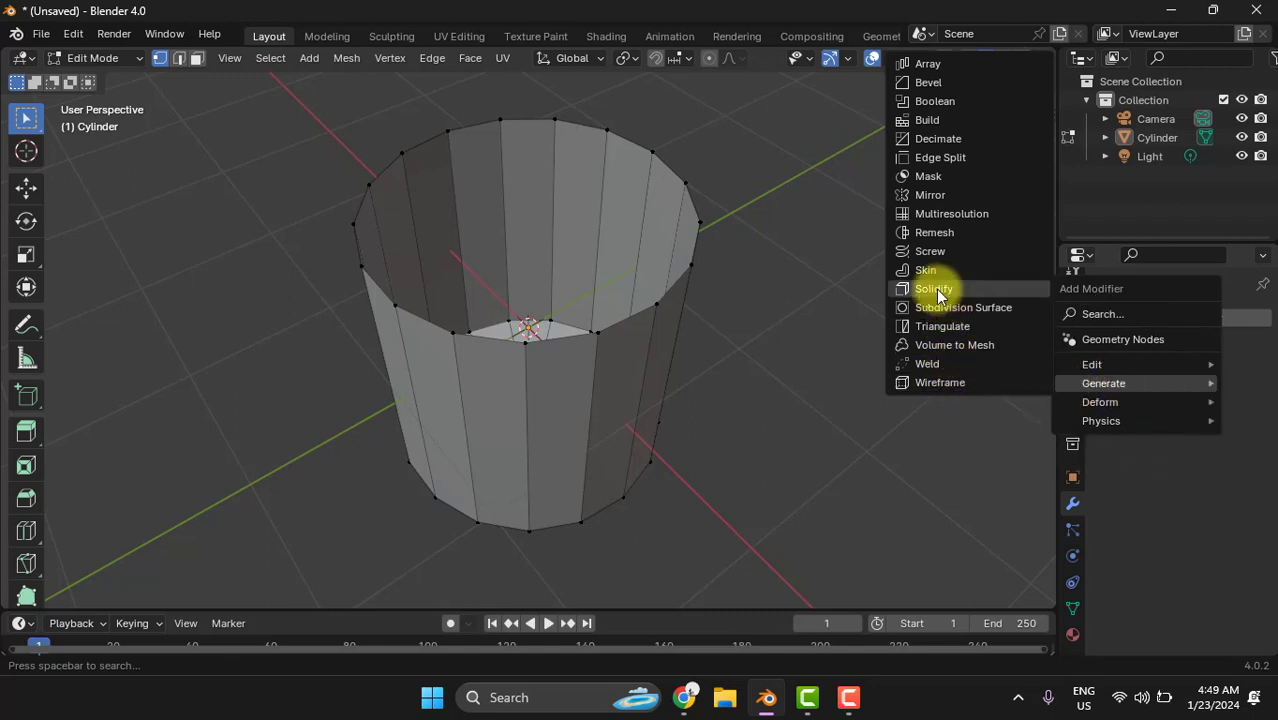
pyautogui.click(1002, 287)
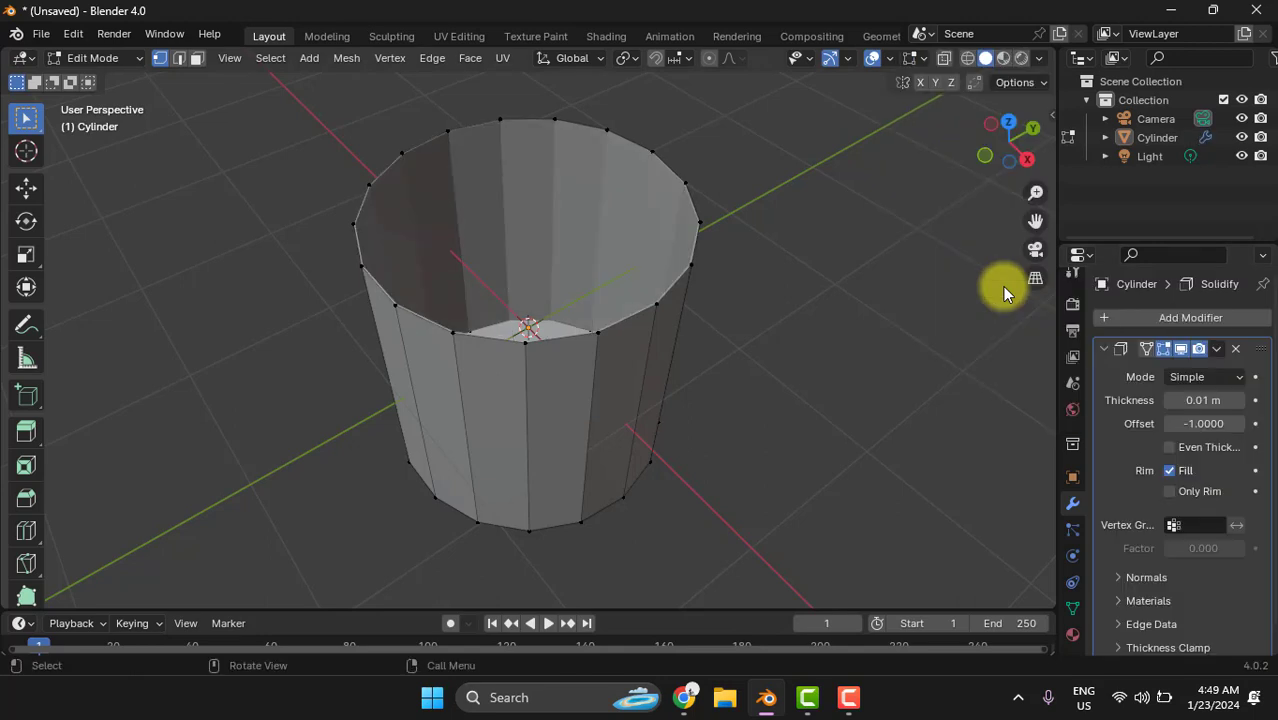
# - Set the Solidify modifier's thickness to 0.15 m
pyautogui.moveTo(1218, 402); pyautogui.dragTo(196, 405)
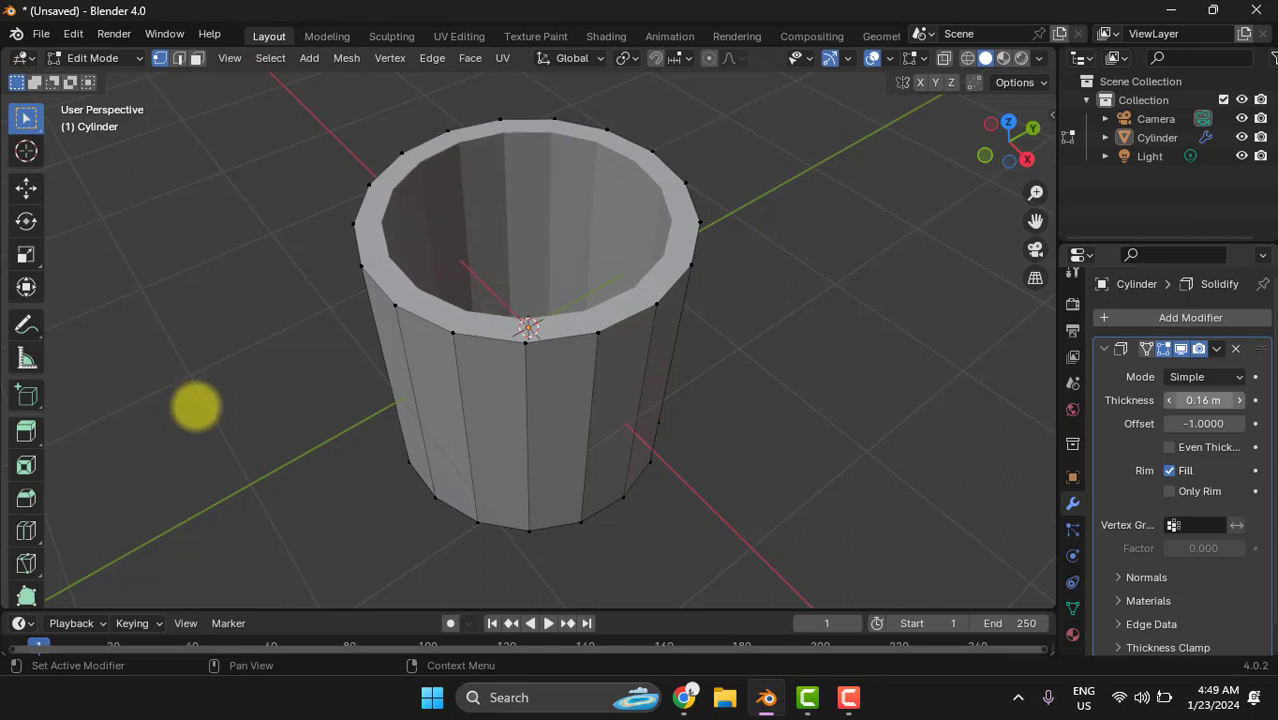
pyautogui.click(1198, 400)
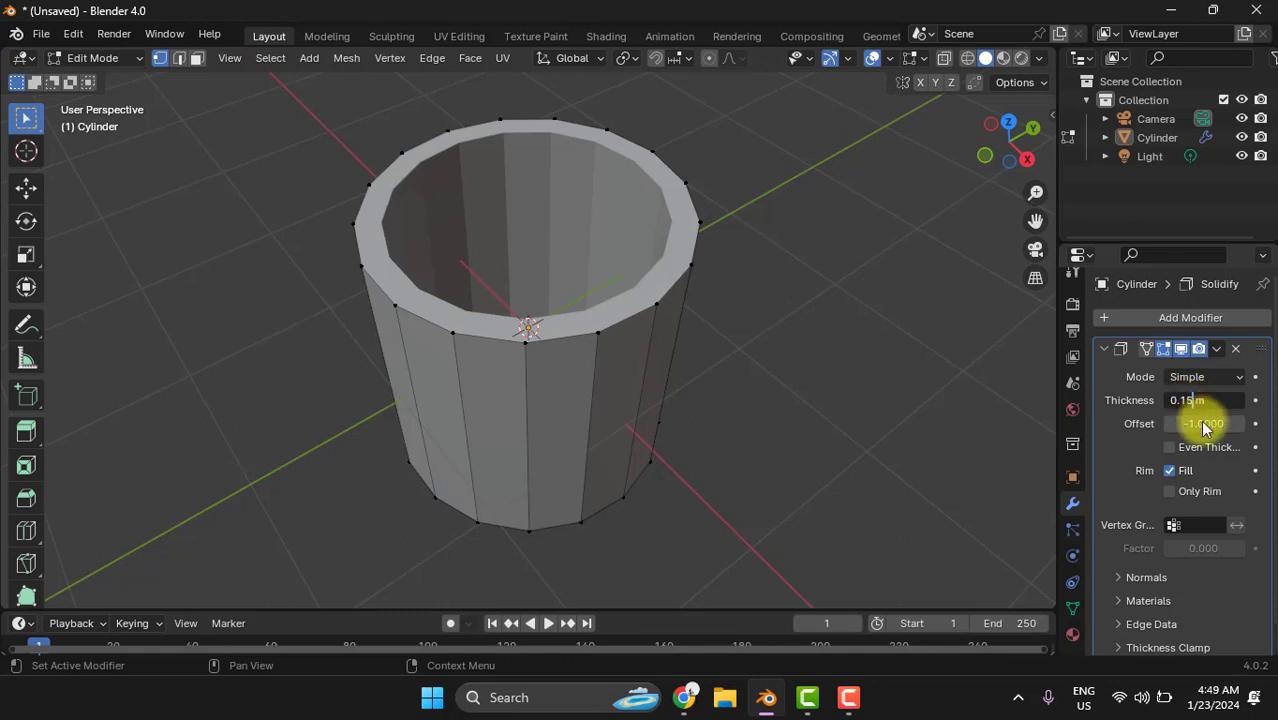
pyautogui.click(1205, 428)
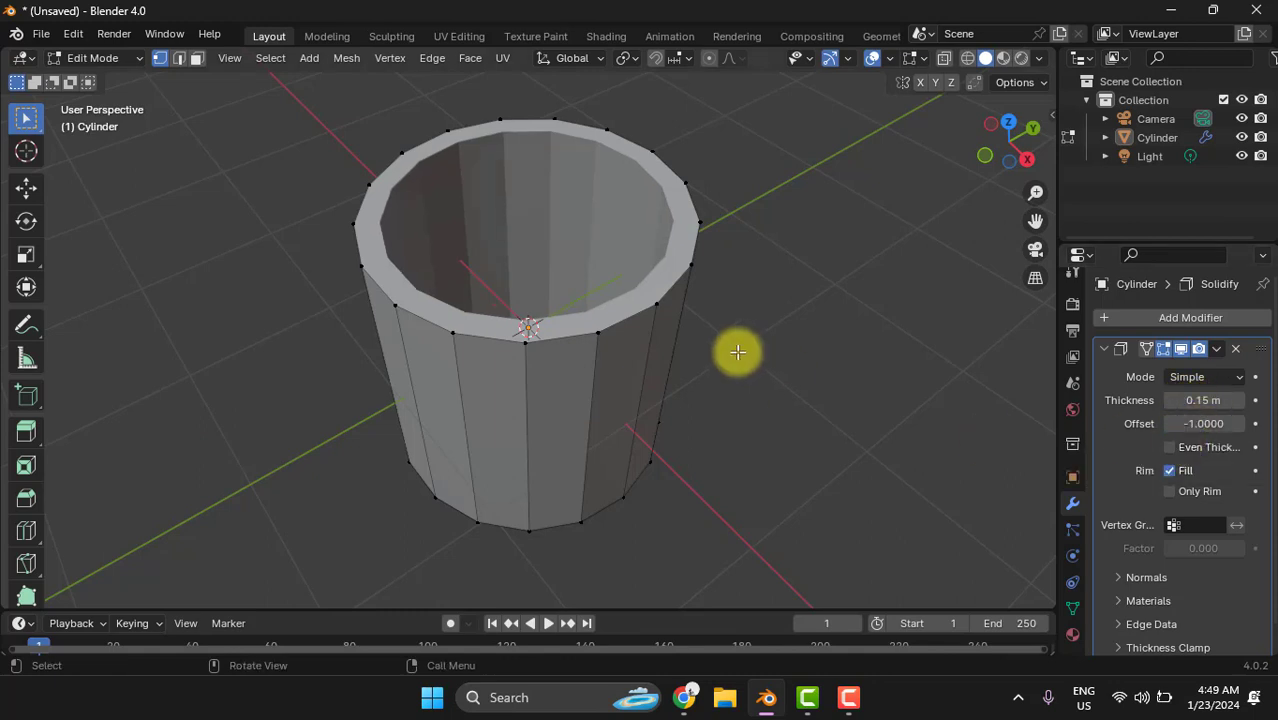
# - Return to Object Mode and apply the Solidify modifier to the cylinder
pyautogui.moveTo(739, 351); pyautogui.dragTo(780, 359, button='middle')
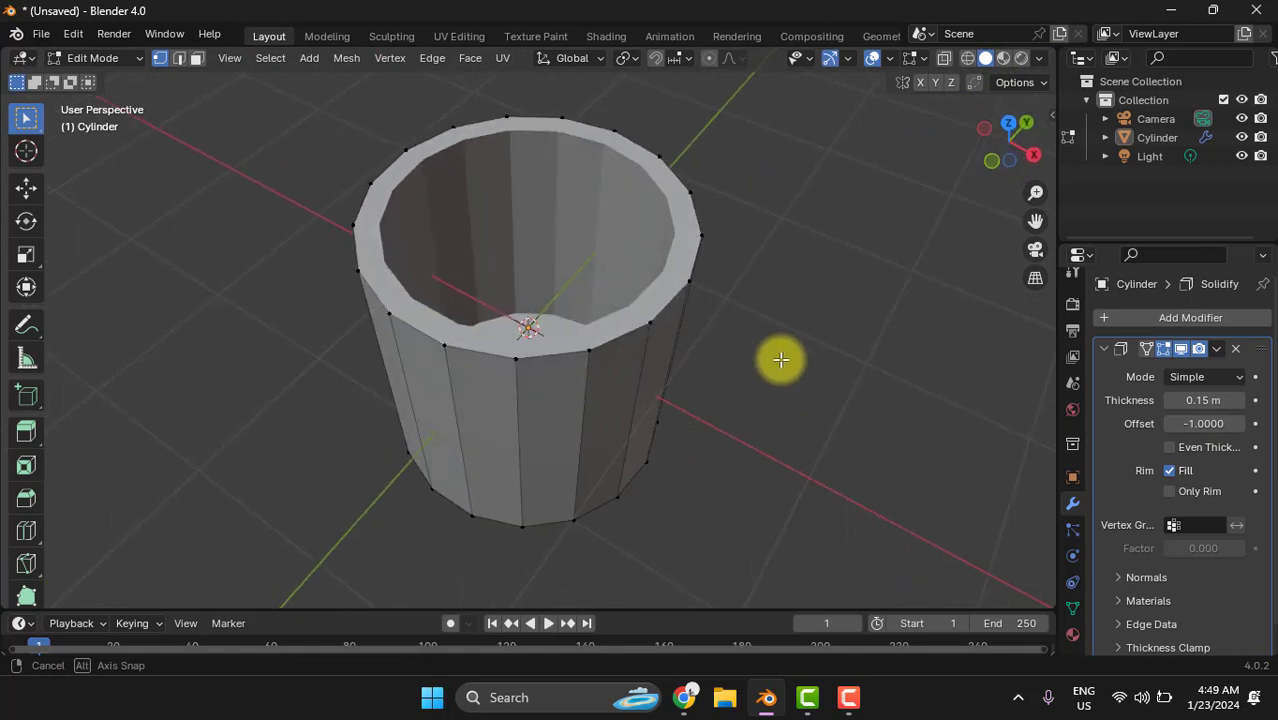
pyautogui.click(116, 60)
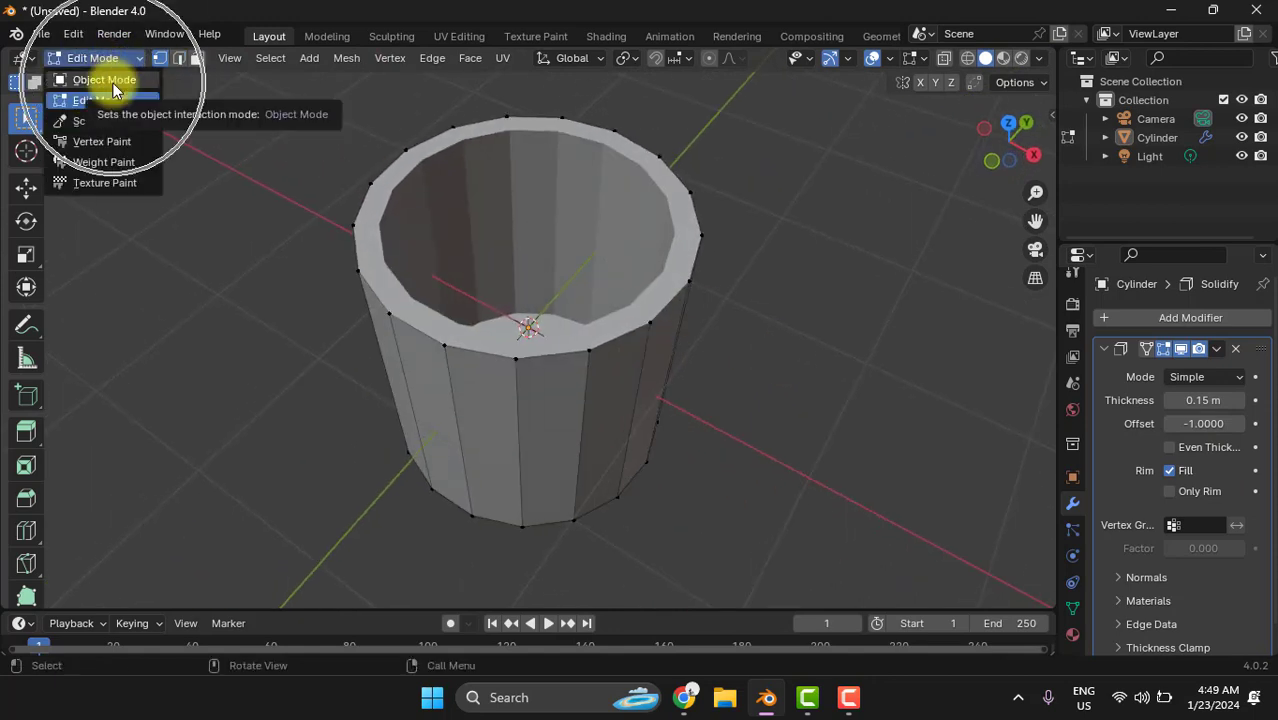
pyautogui.click(106, 80)
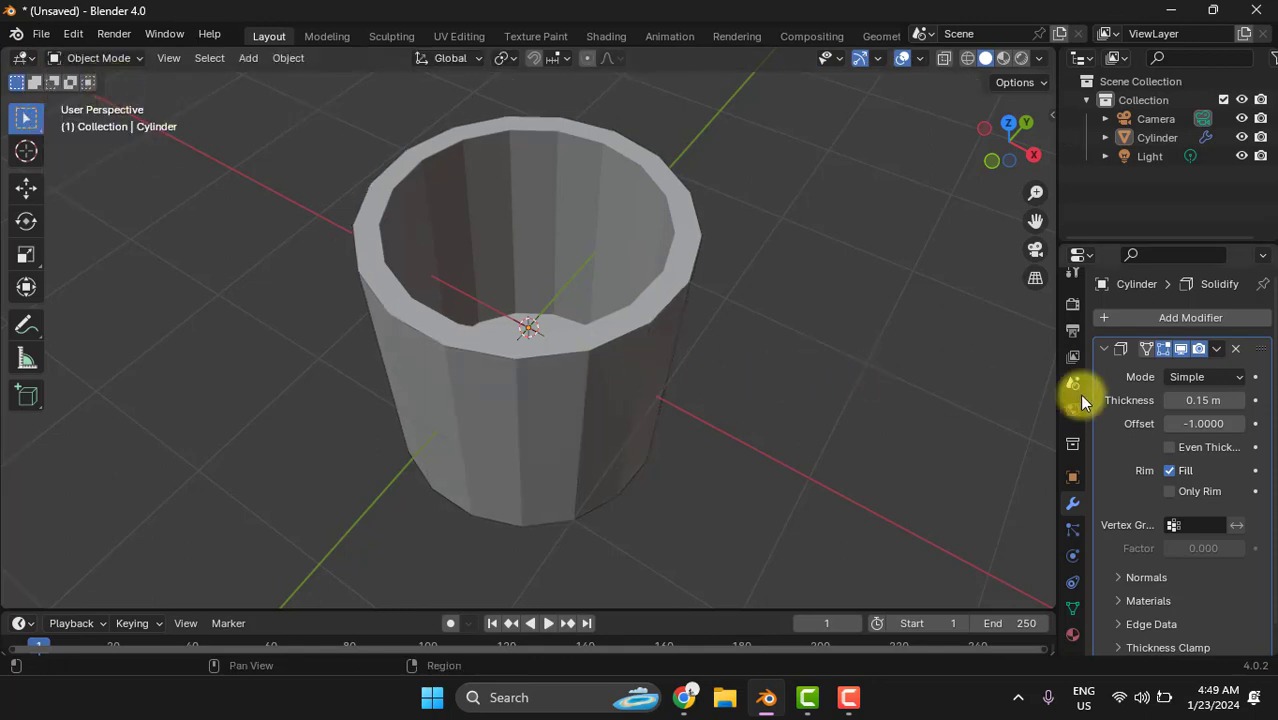
pyautogui.click(1217, 349)
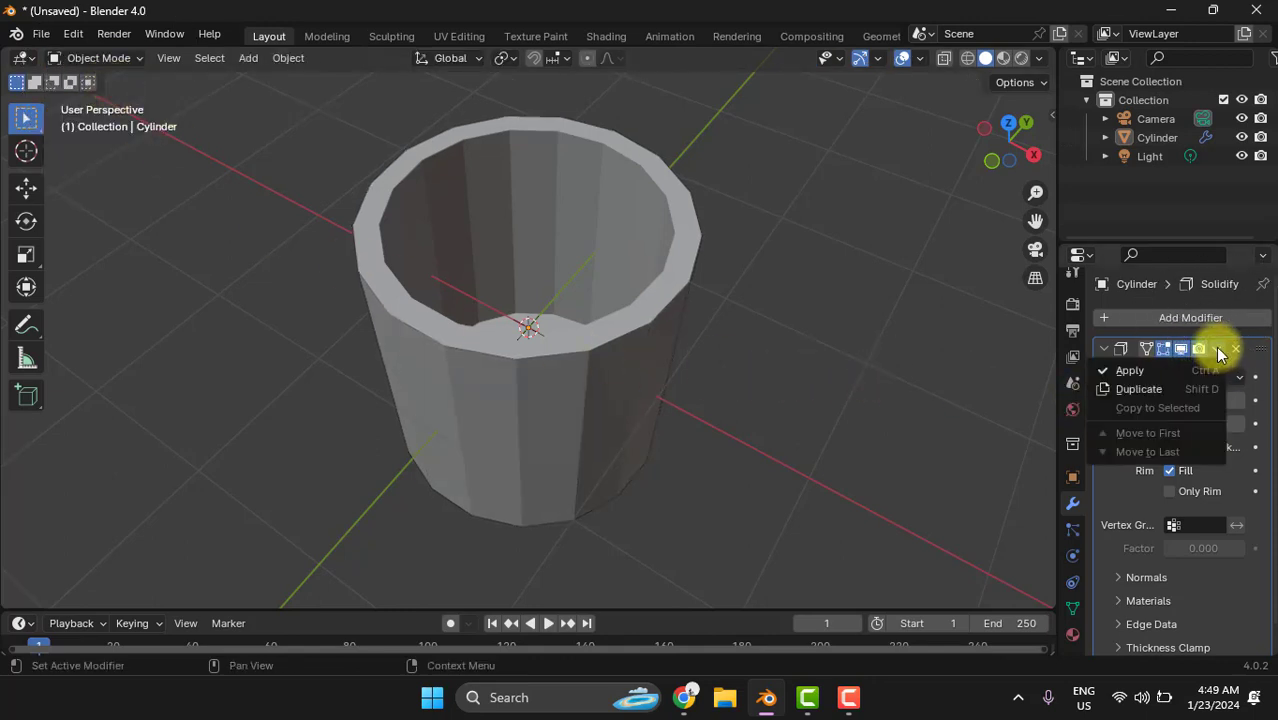
pyautogui.click(1136, 372)
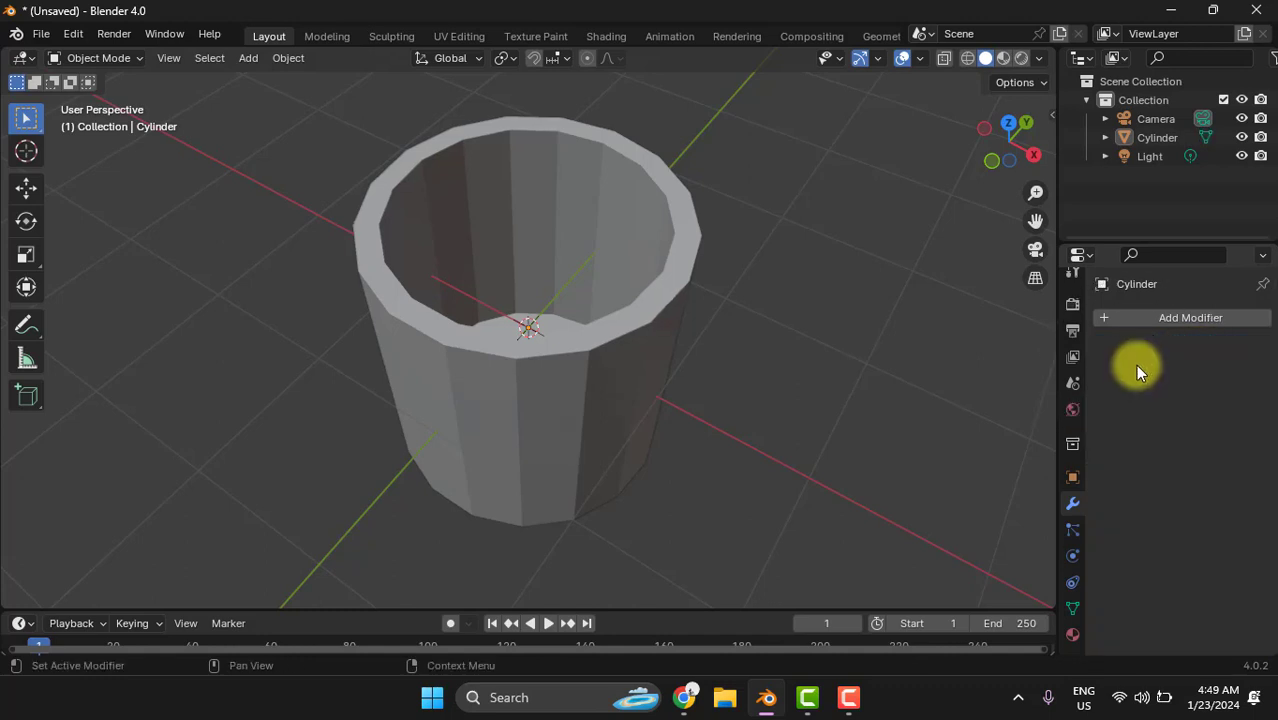
# - Put the hollow cylinder into Edit Mode and switch to the front orthographic view
pyautogui.moveTo(700, 340); pyautogui.dragTo(724, 320, button='middle')
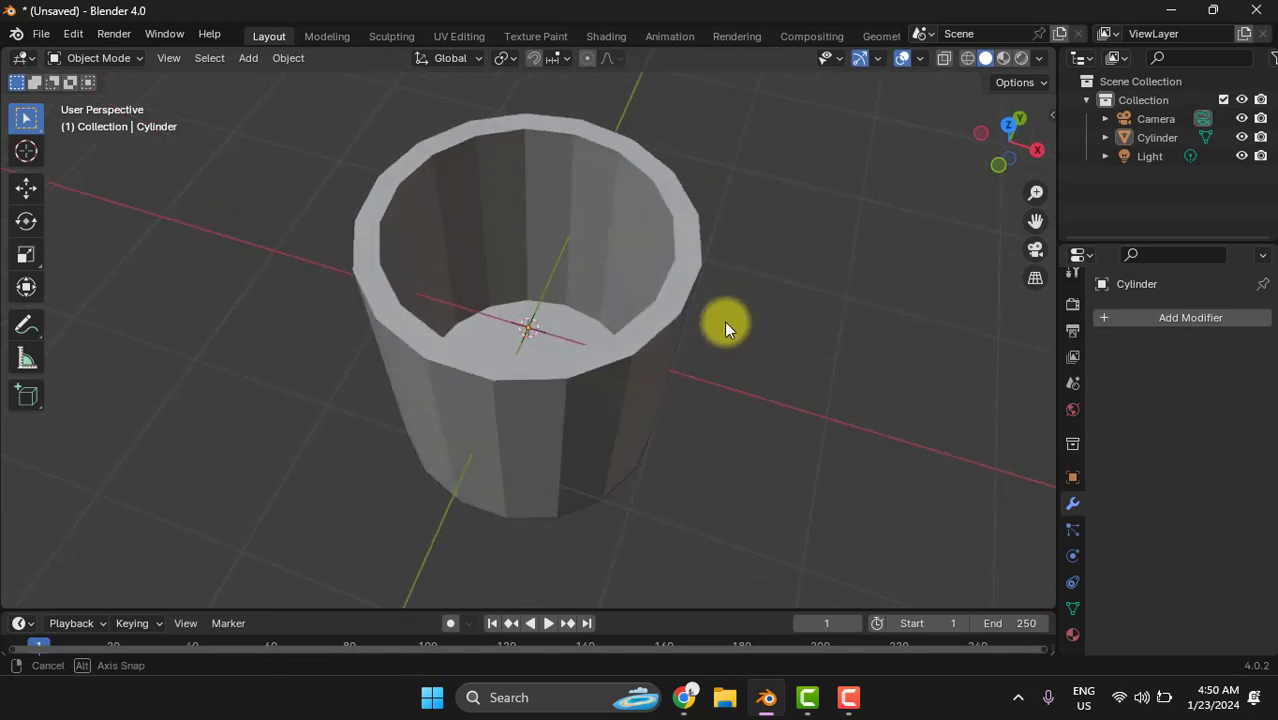
pyautogui.click(80, 60)
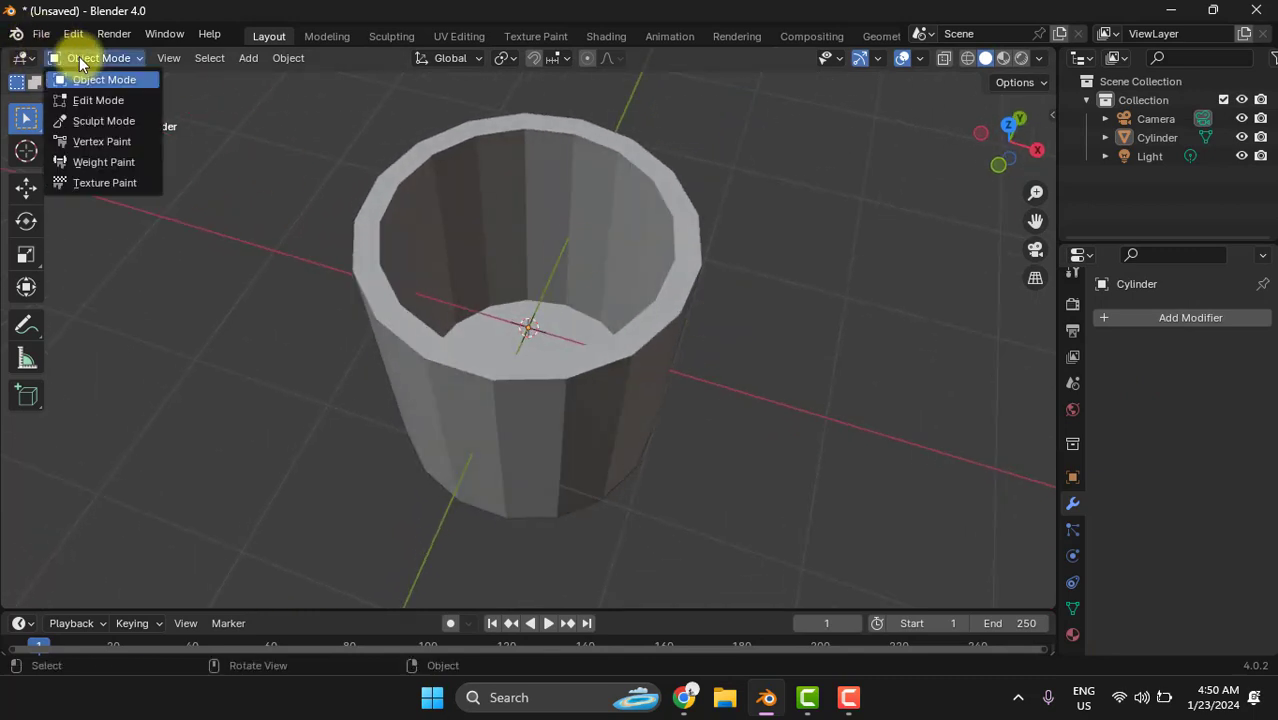
pyautogui.click(92, 102)
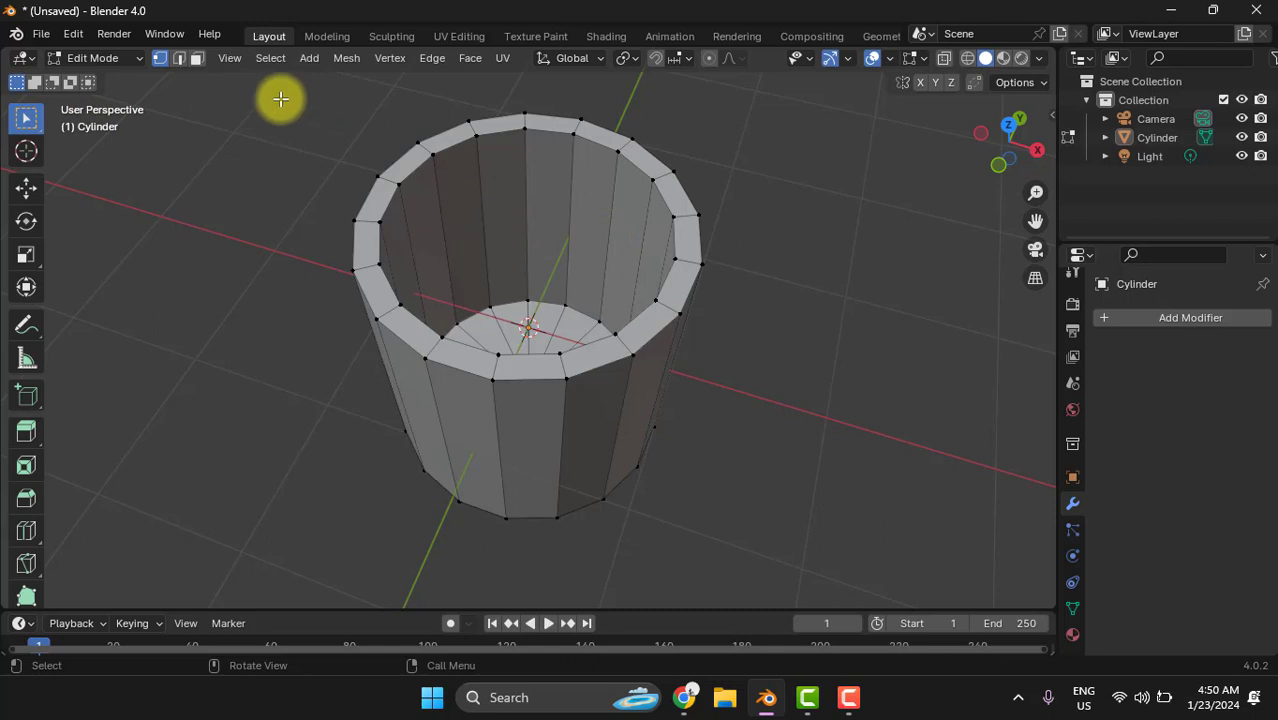
pyautogui.click(228, 61)
pyautogui.moveTo(280, 309)
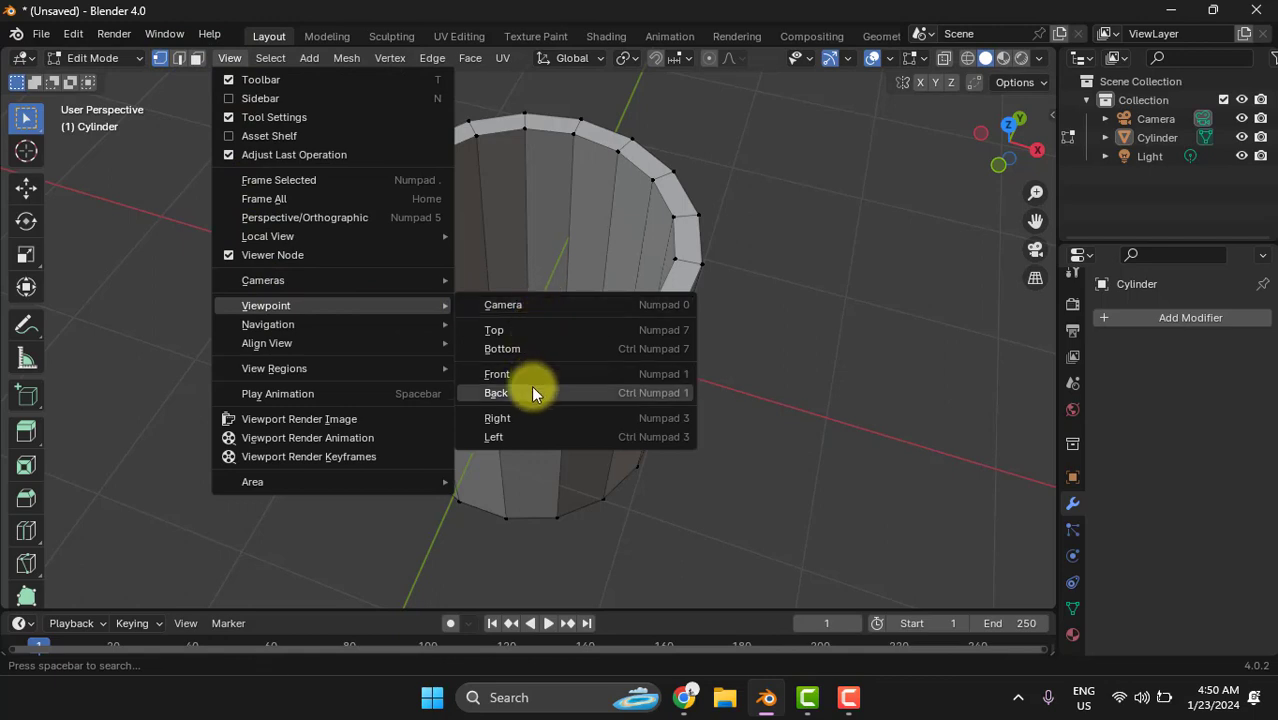
pyautogui.click(658, 374)
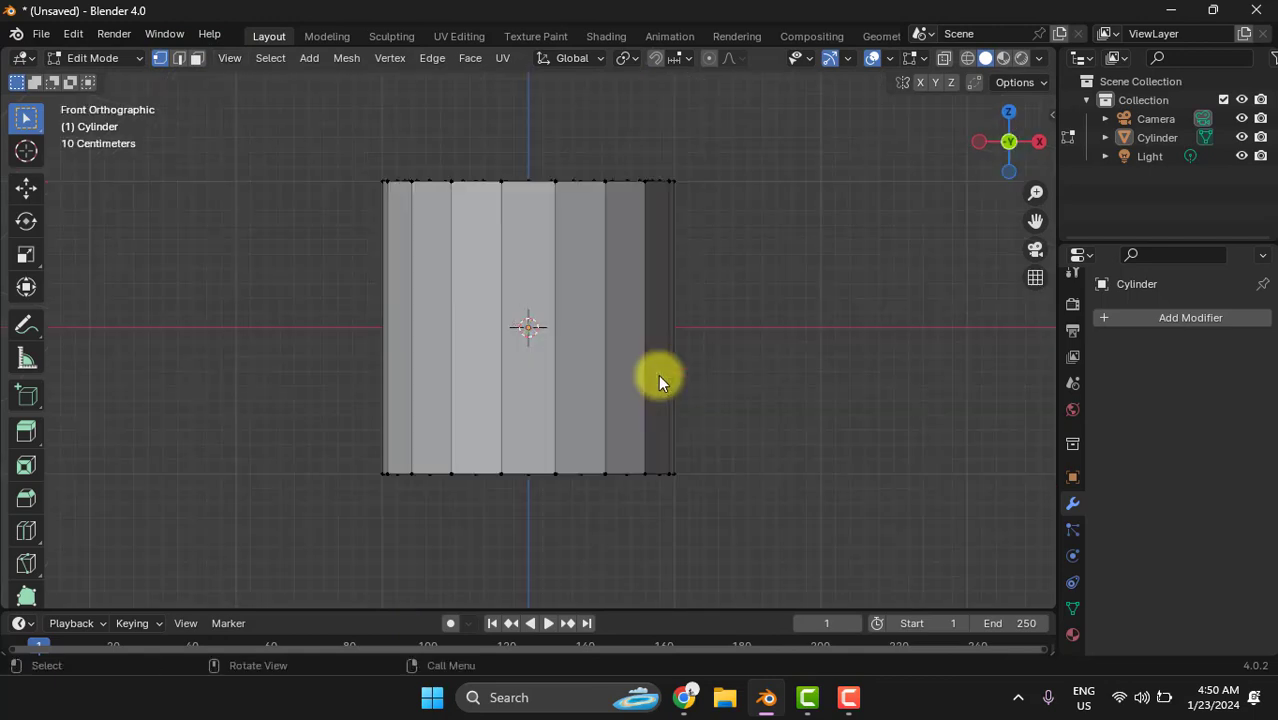
# - Add five horizontal loop cuts around the cylinder and slide them slightly upward with a factor of about -0.176
pyautogui.scroll(1, 512, 286)
pyautogui.scroll(1, 512, 286)
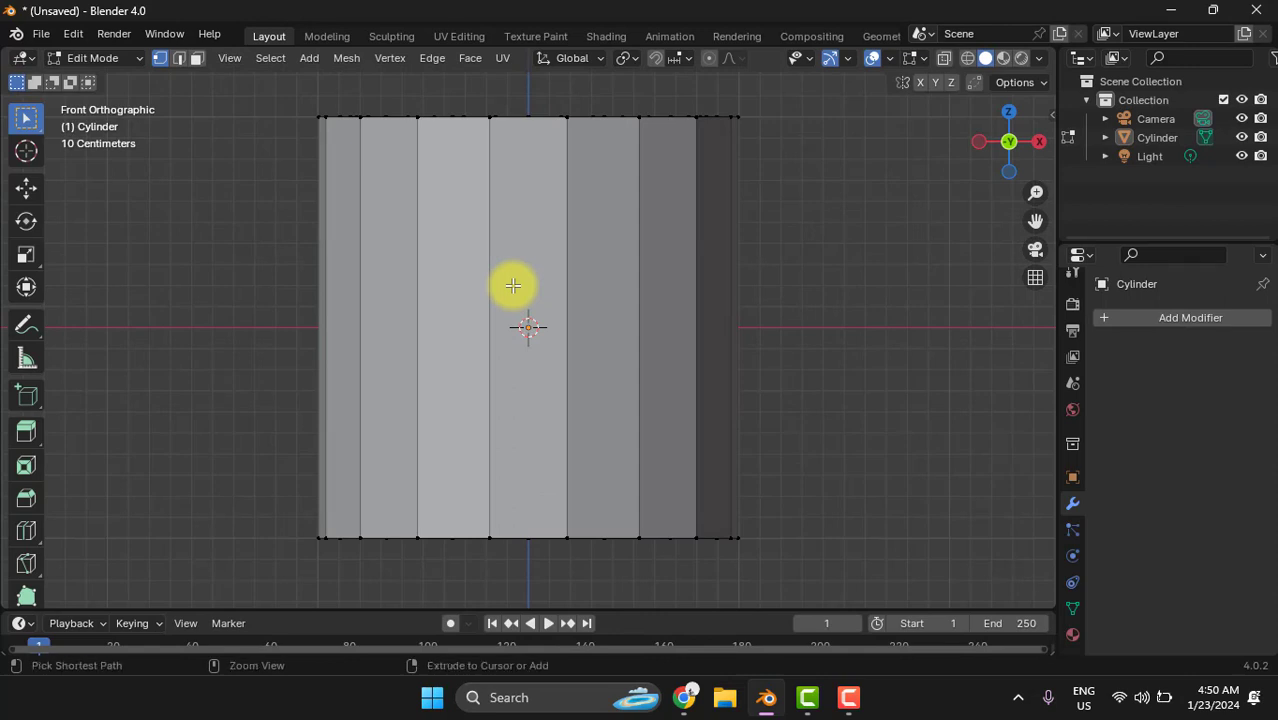
pyautogui.hotkey('ctrl', 'r')
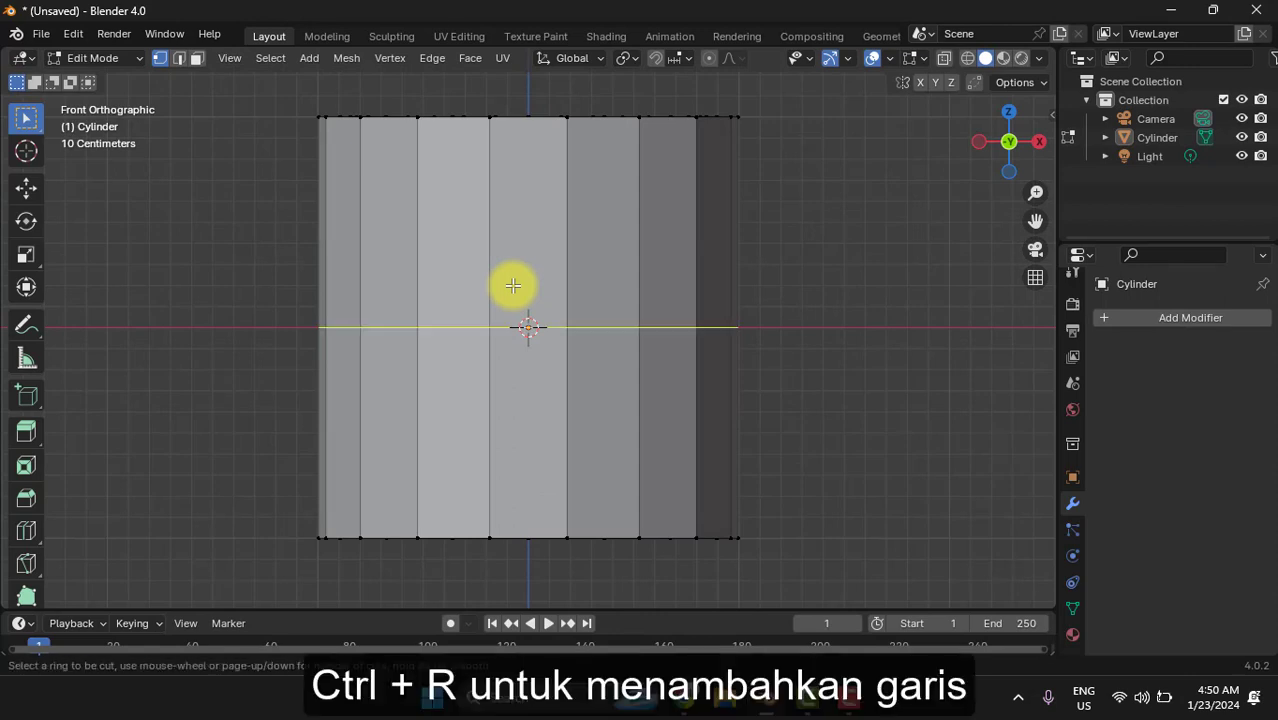
pyautogui.scroll(2, 512, 286)
pyautogui.scroll(2, 512, 286)
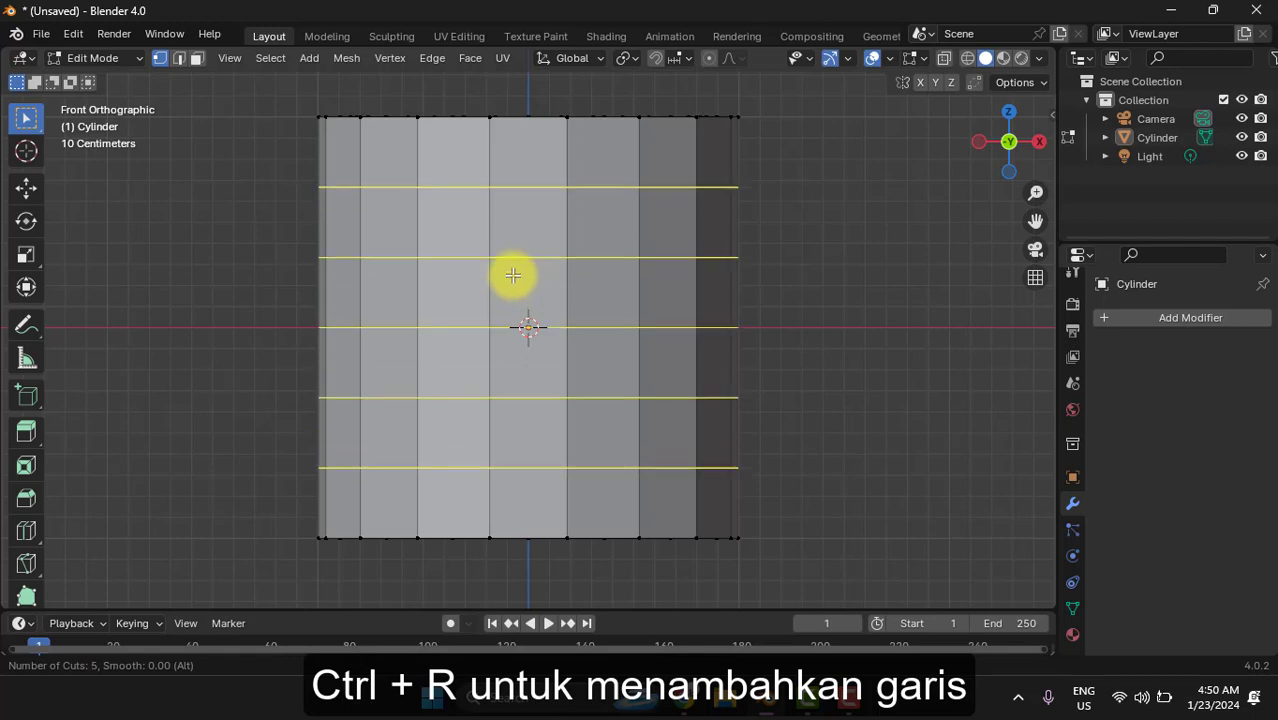
pyautogui.click(516, 222)
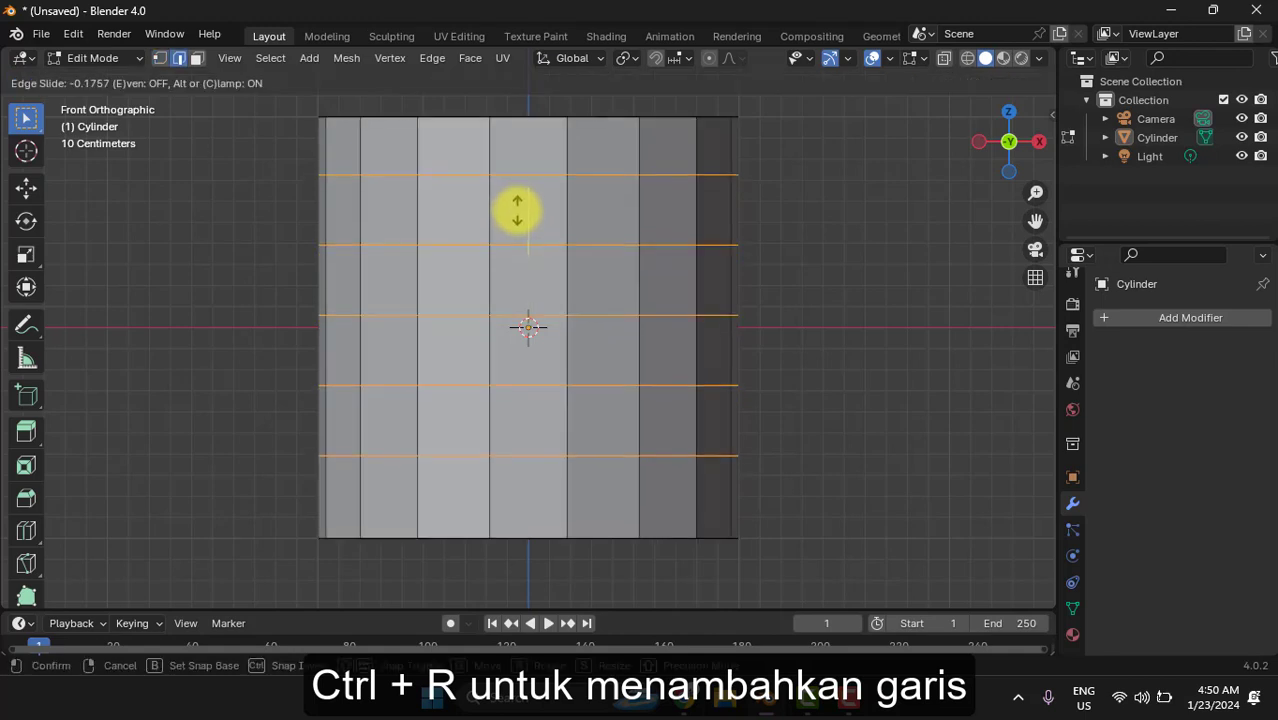
pyautogui.click(517, 212)
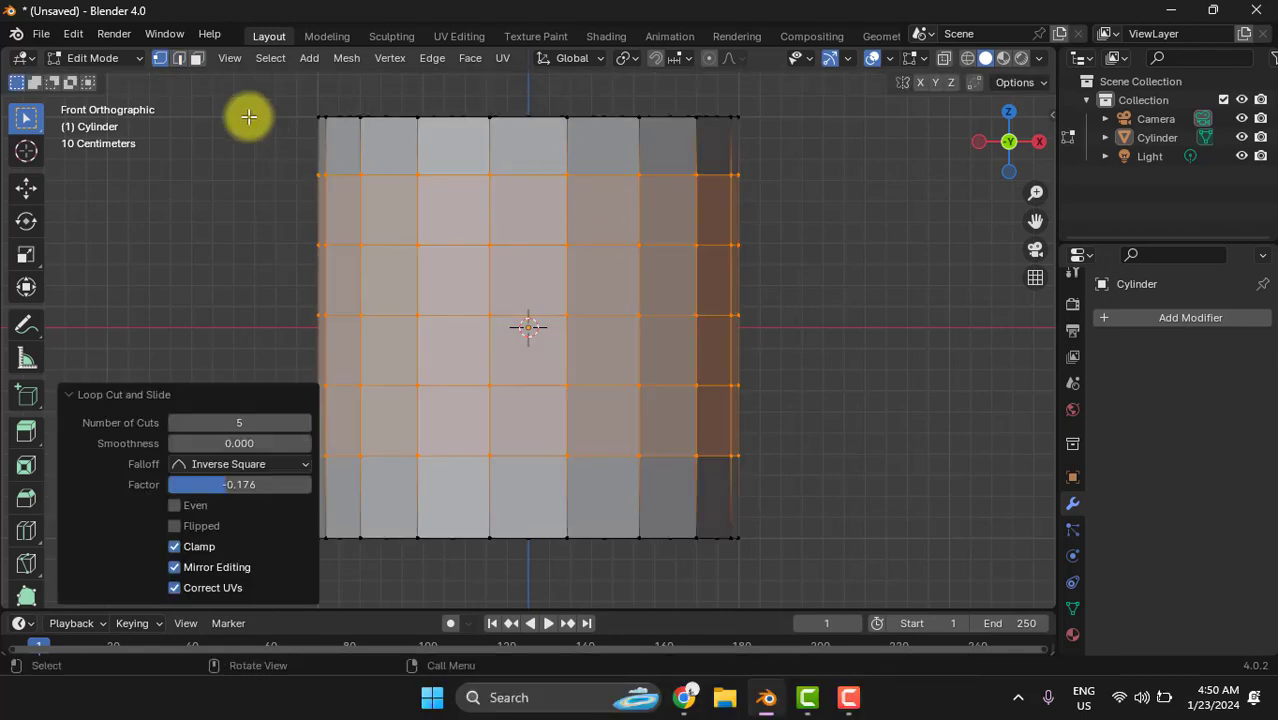
# - Extrude the second and fifth faces from the top of the front centre column outward about 0.73 m, working in left view
pyautogui.click(197, 58)
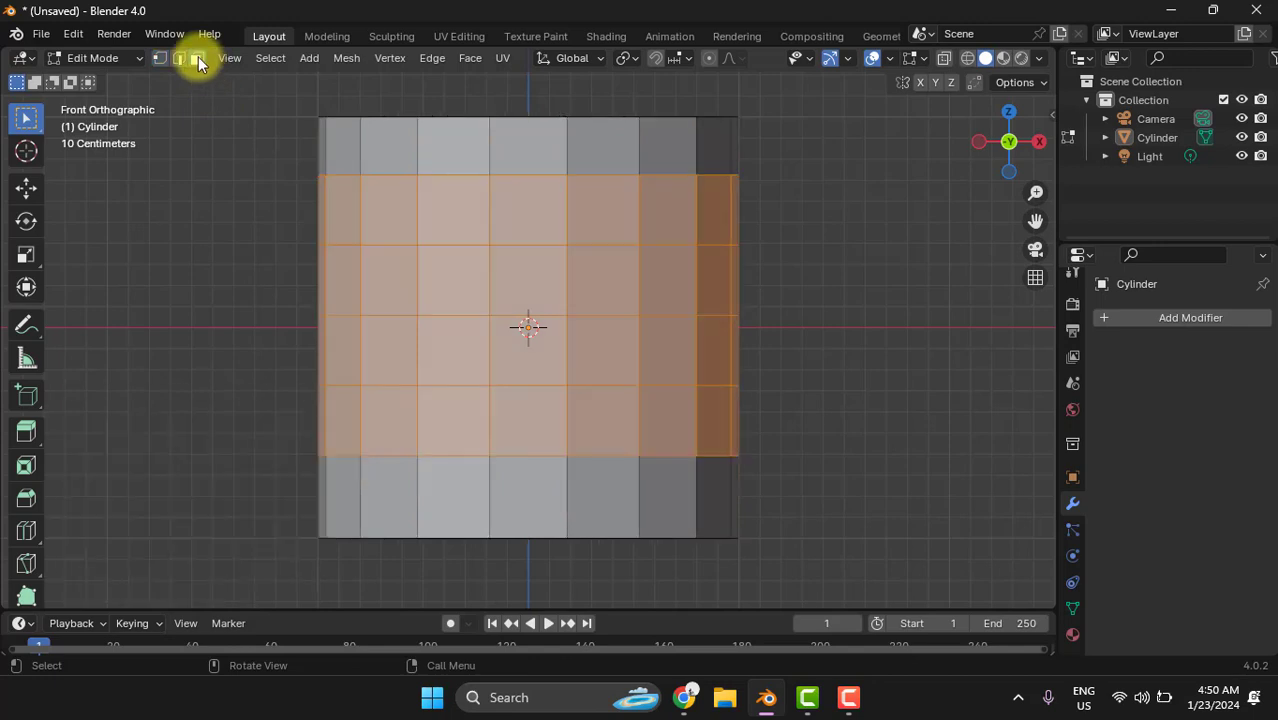
pyautogui.click(882, 226)
pyautogui.click(532, 220)
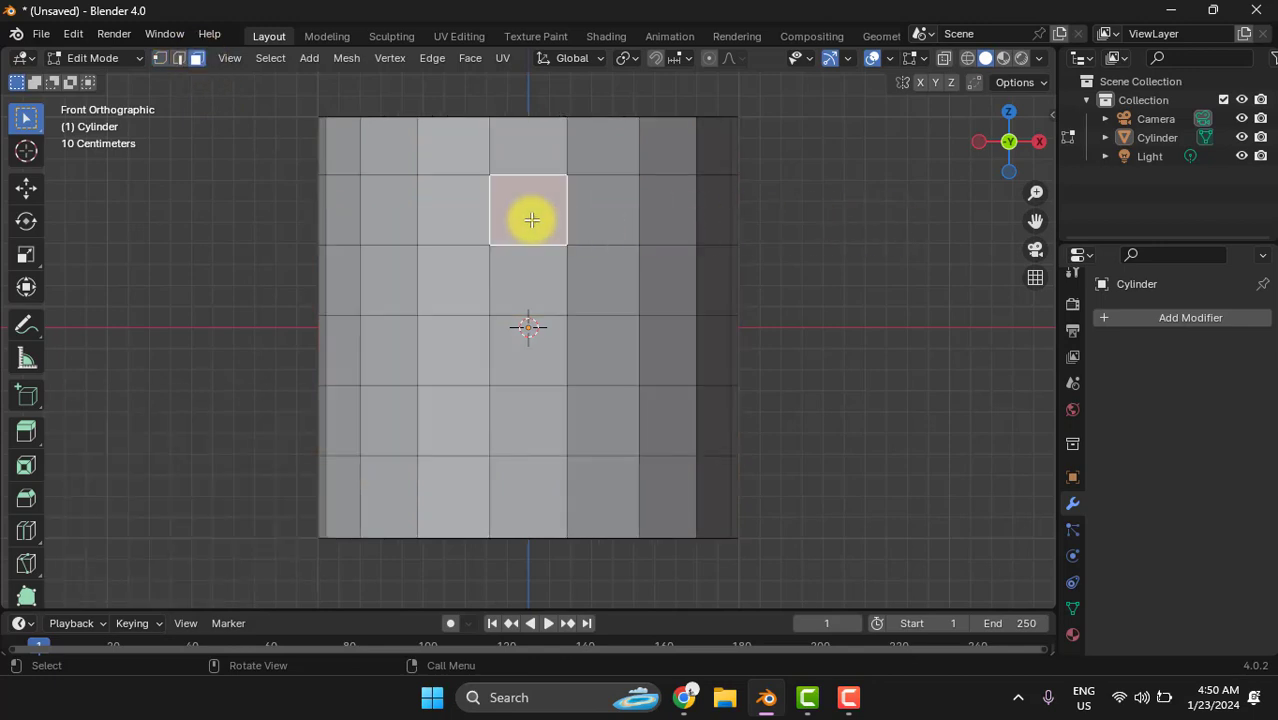
pyautogui.keyDown('shift'); pyautogui.click(535, 428); pyautogui.keyUp('shift')
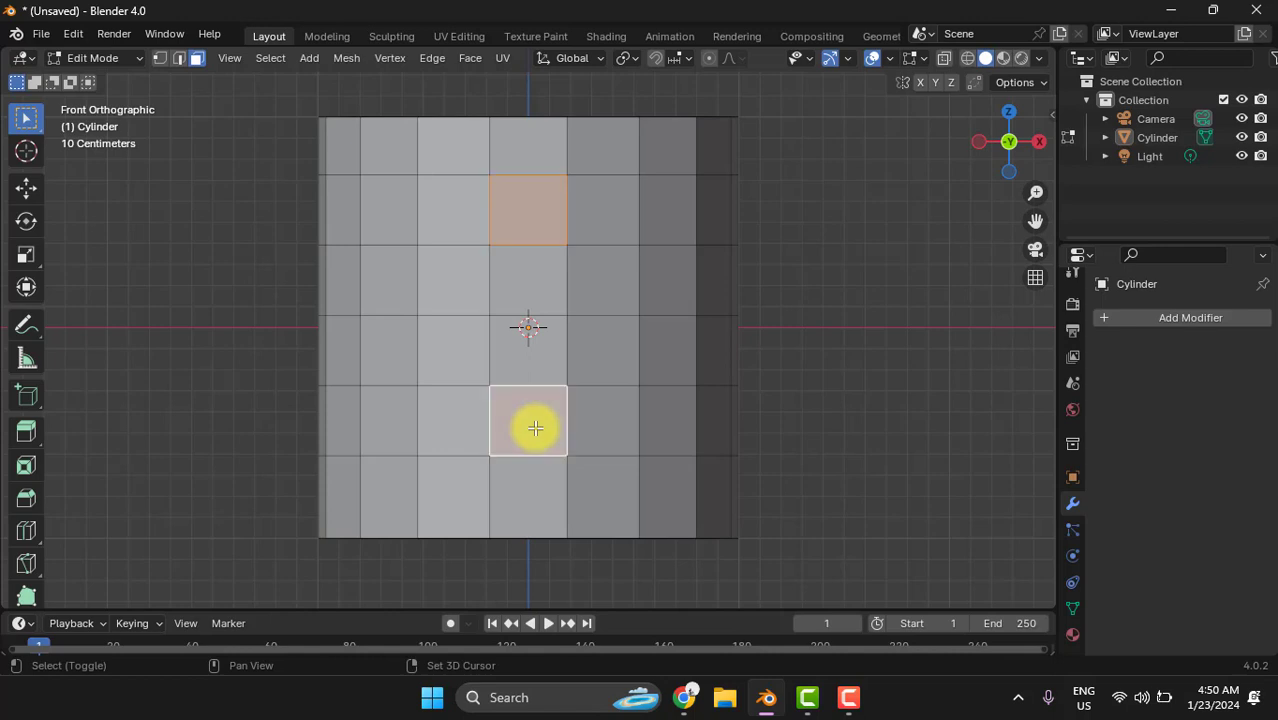
pyautogui.click(224, 57)
pyautogui.moveTo(439, 303)
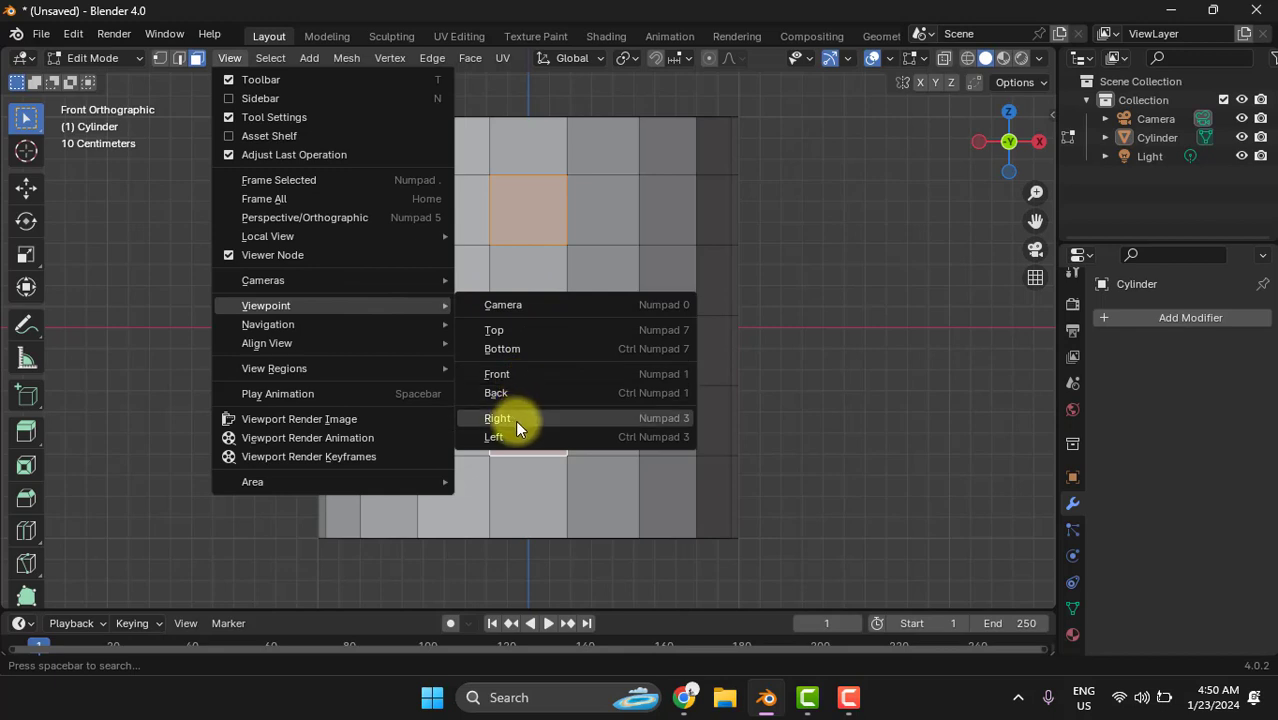
pyautogui.click(561, 437)
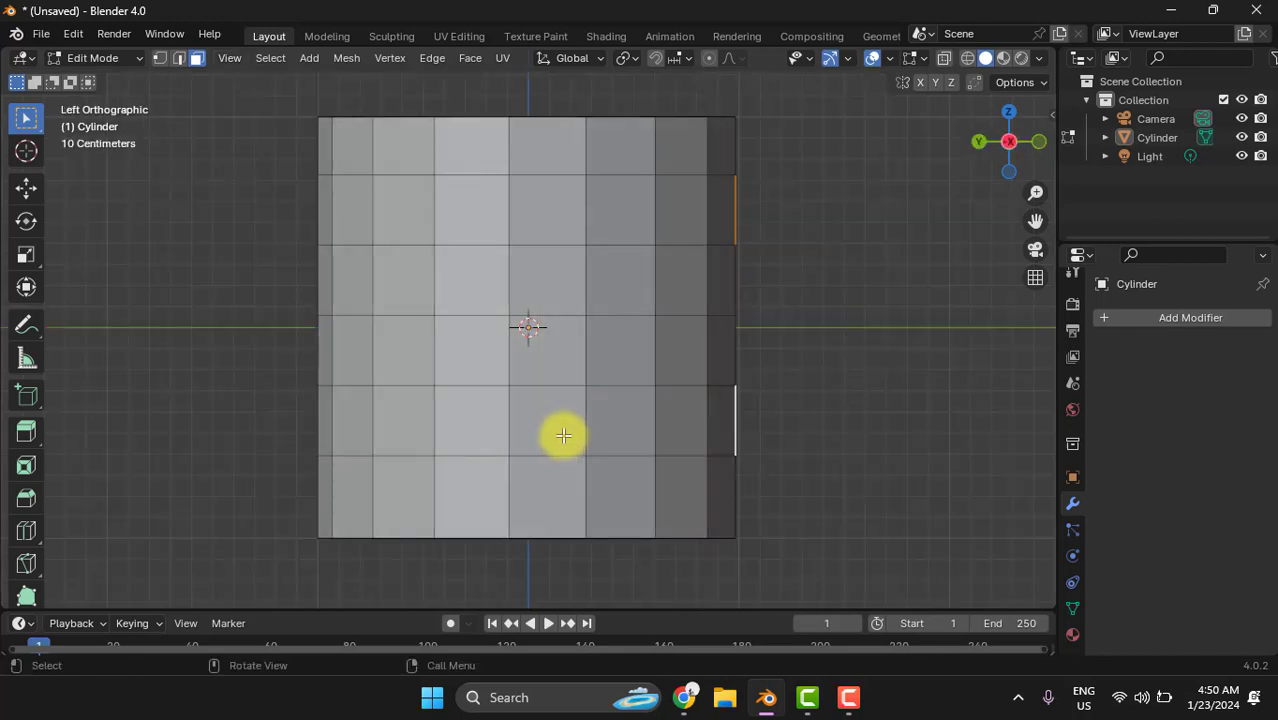
pyautogui.scroll(-1, 842, 291)
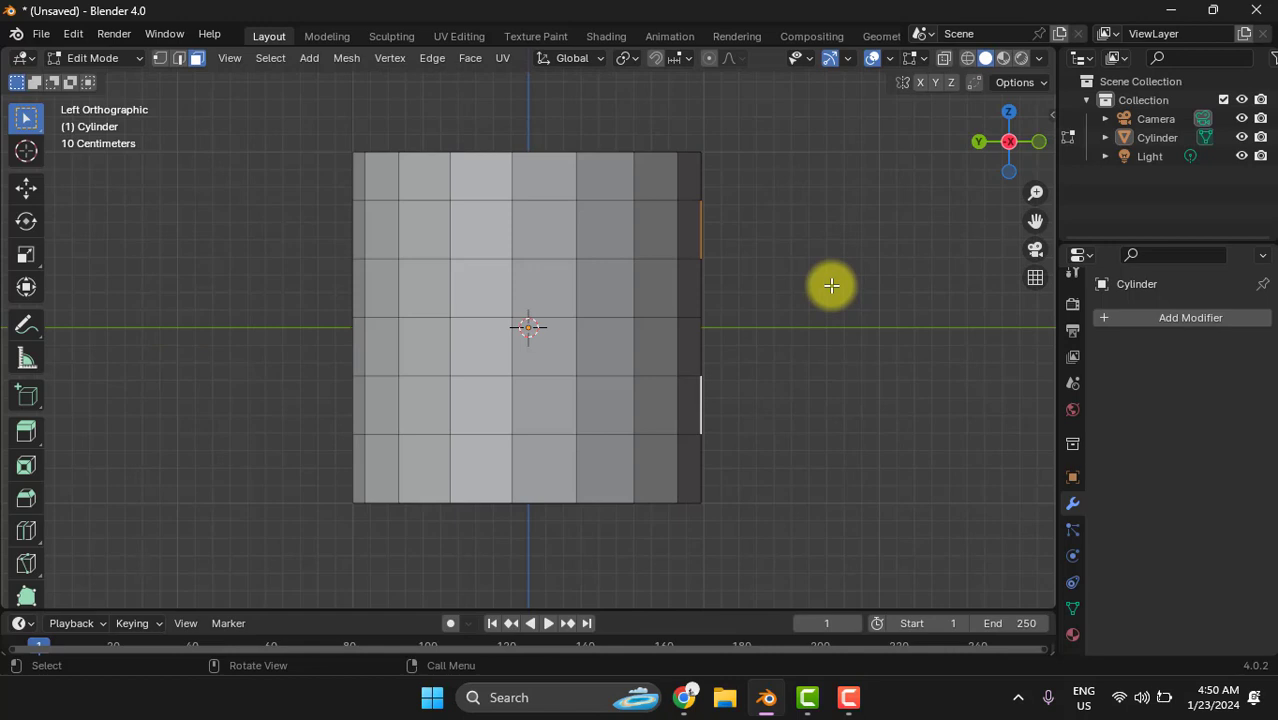
pyautogui.click(27, 433)
pyautogui.moveTo(776, 318); pyautogui.dragTo(908, 310)
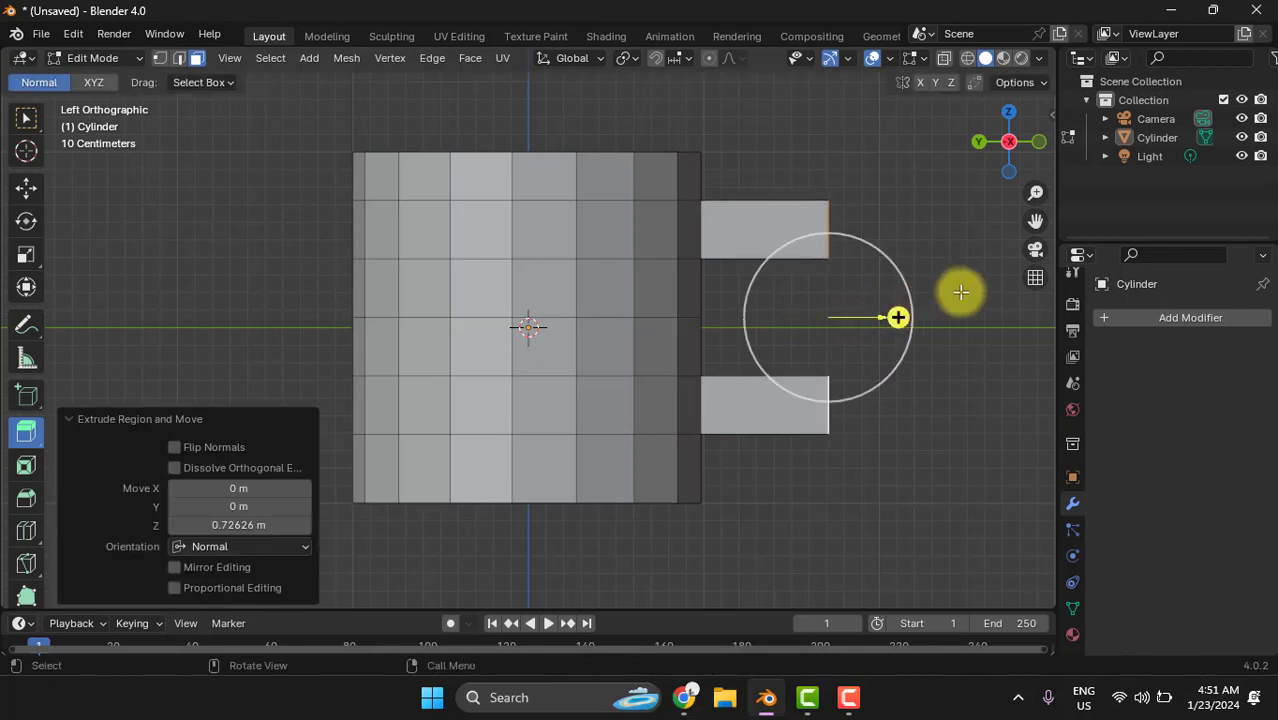
# - Select the end face of the upper extruded arm in a perspective view
pyautogui.moveTo(956, 285); pyautogui.dragTo(859, 260, button='middle')
pyautogui.click(862, 253)
pyautogui.click(707, 214)
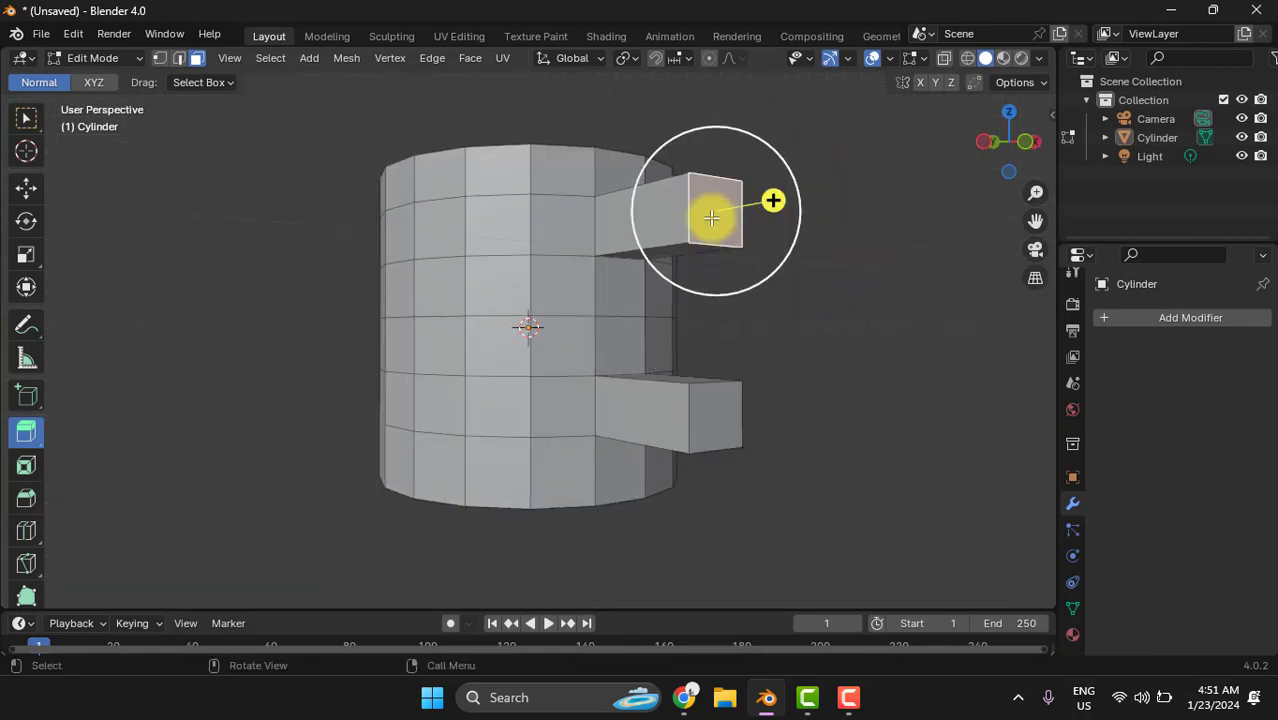
pyautogui.moveTo(813, 314); pyautogui.dragTo(835, 316, button='middle')
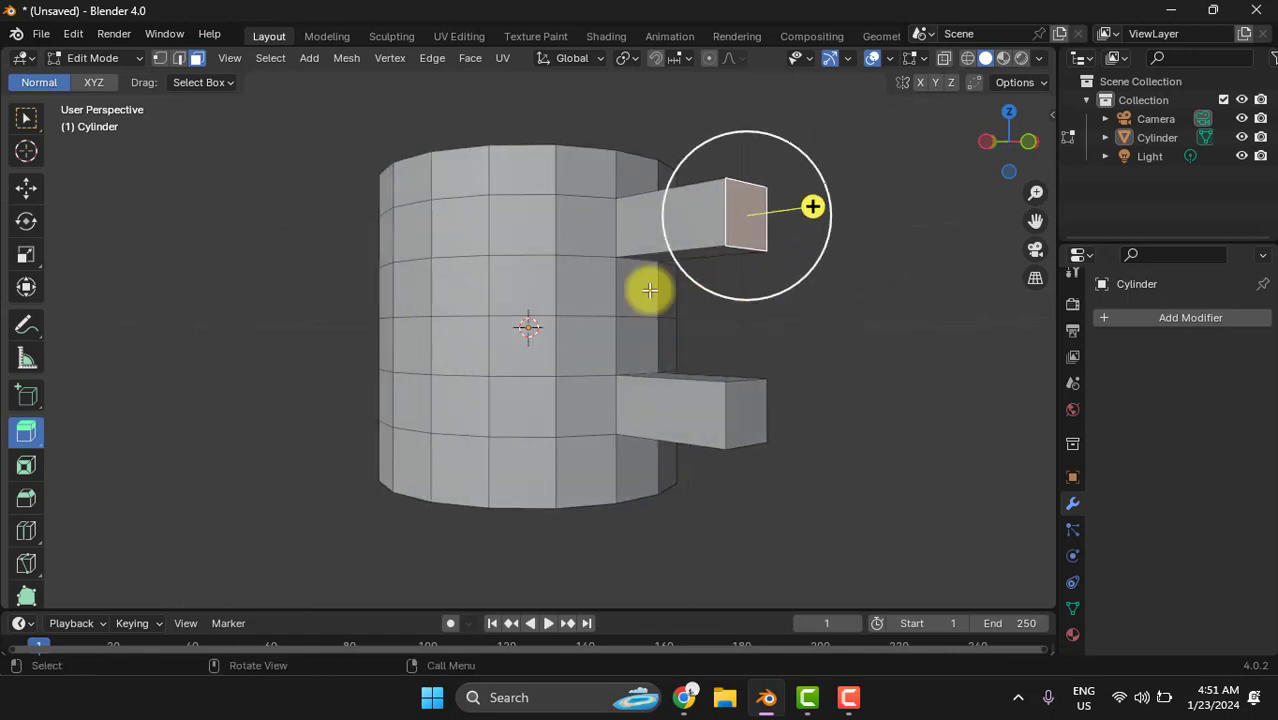
pyautogui.click(26, 225)
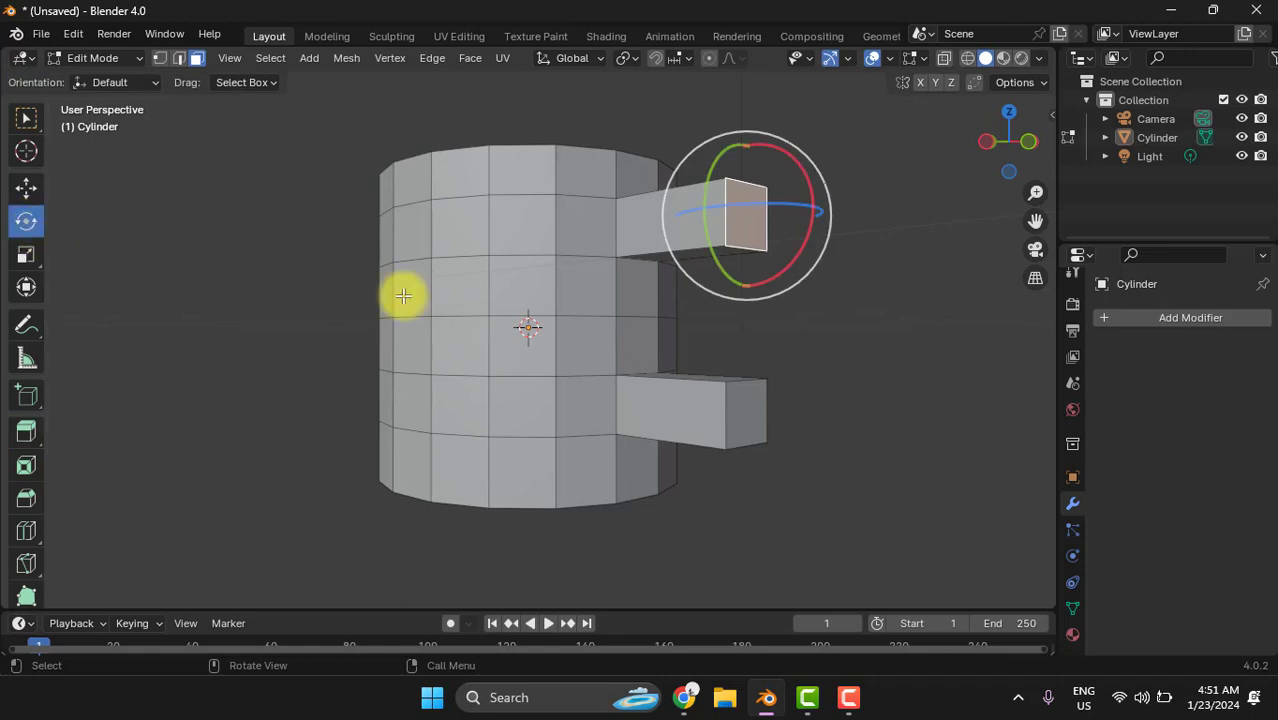
pyautogui.rightClick(904, 305)
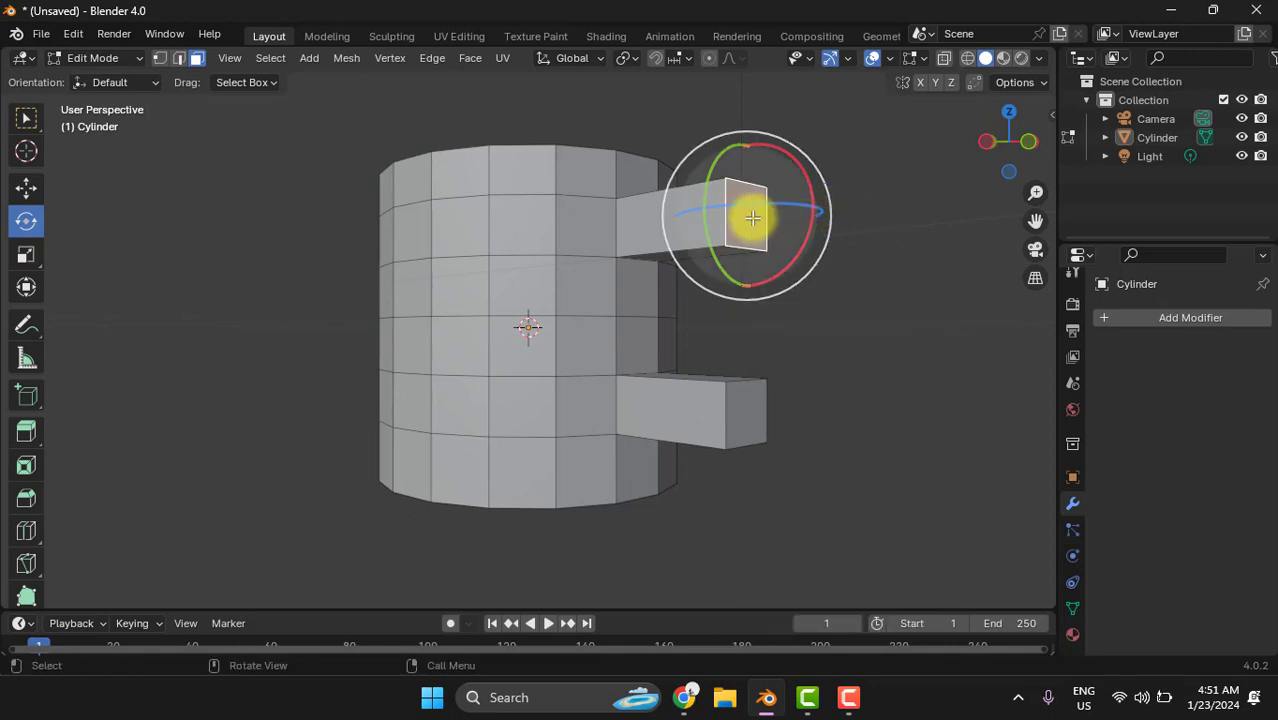
pyautogui.press('x')
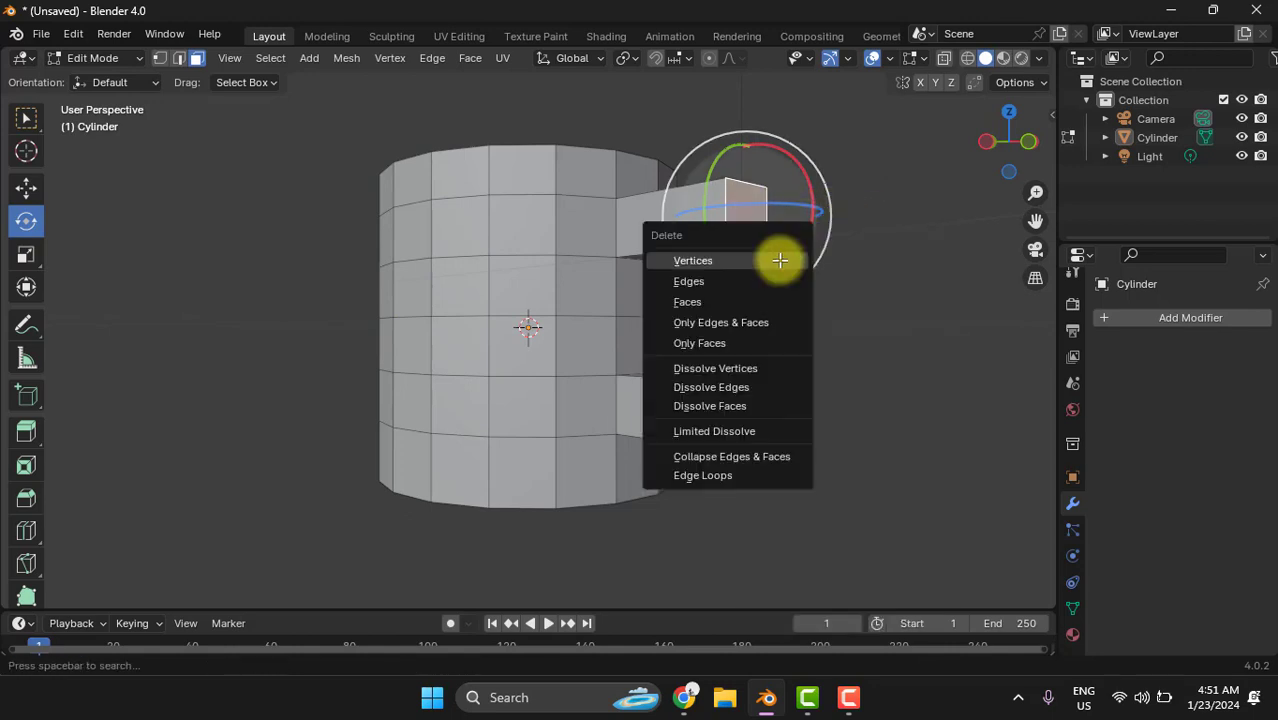
pyautogui.click(922, 236)
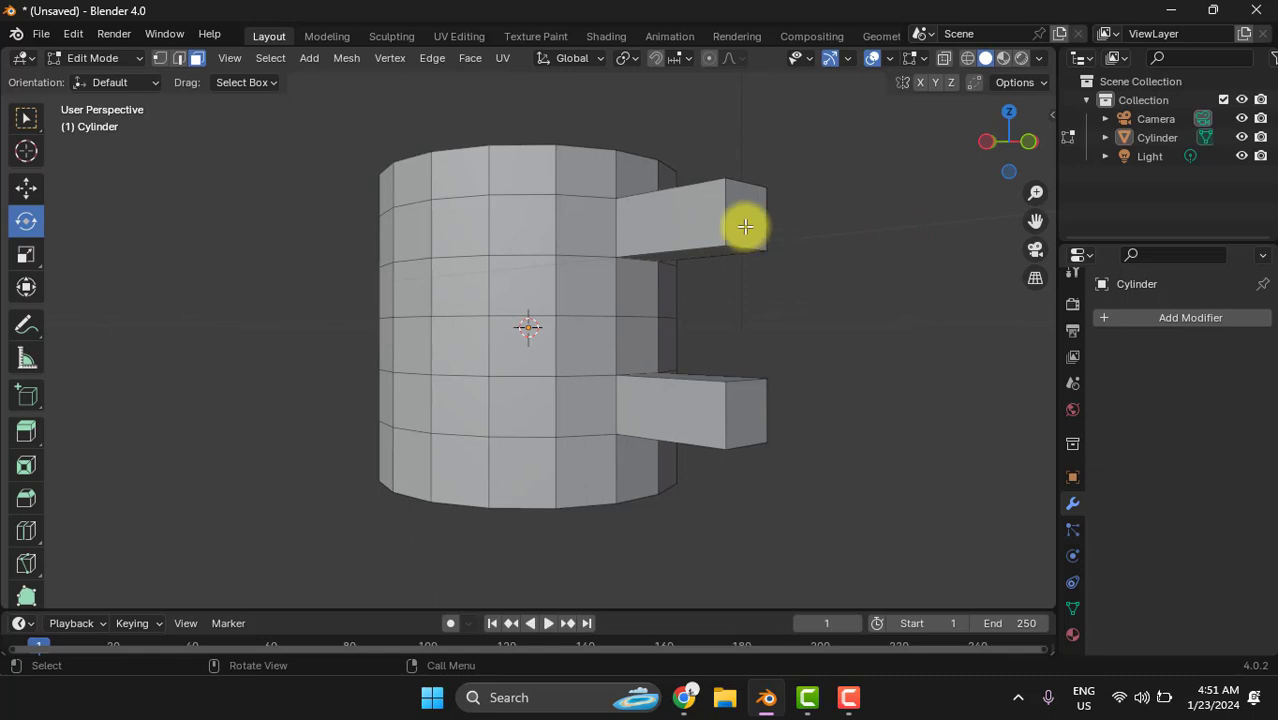
# - Rotate the end face of the upper arm 45° about the global X axis
pyautogui.click(744, 226)
pyautogui.press('r')
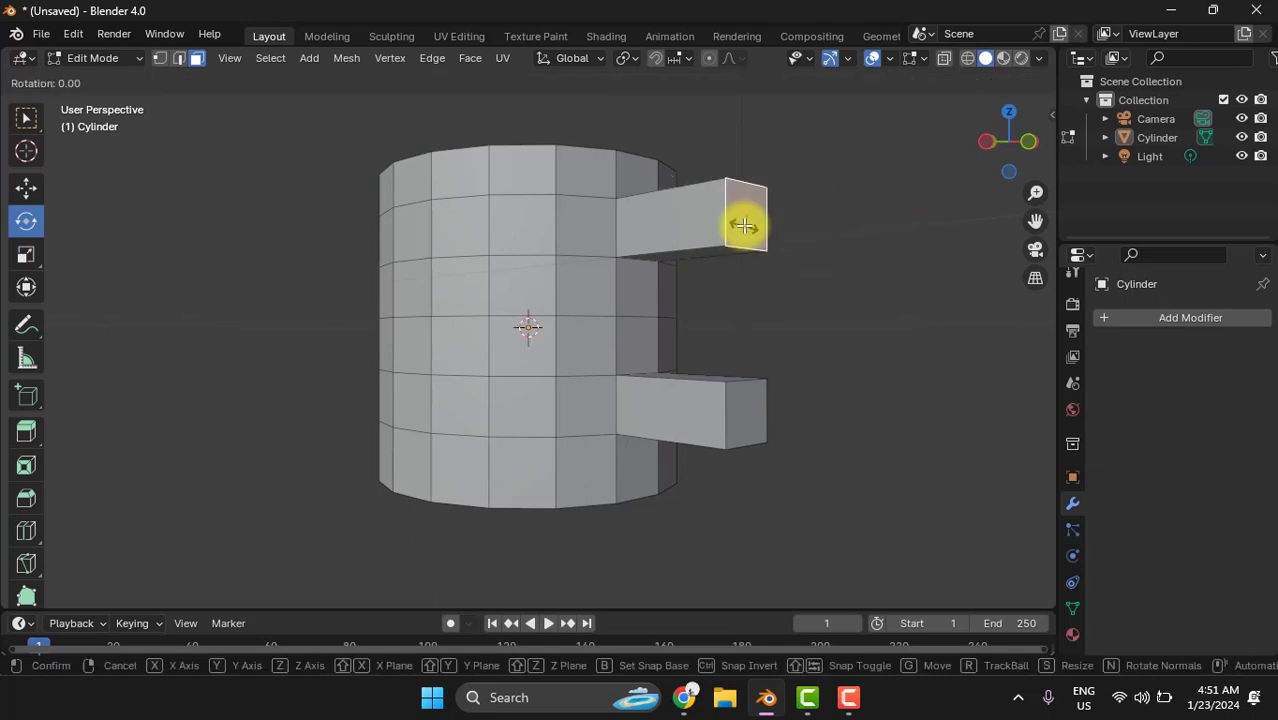
pyautogui.press('x')
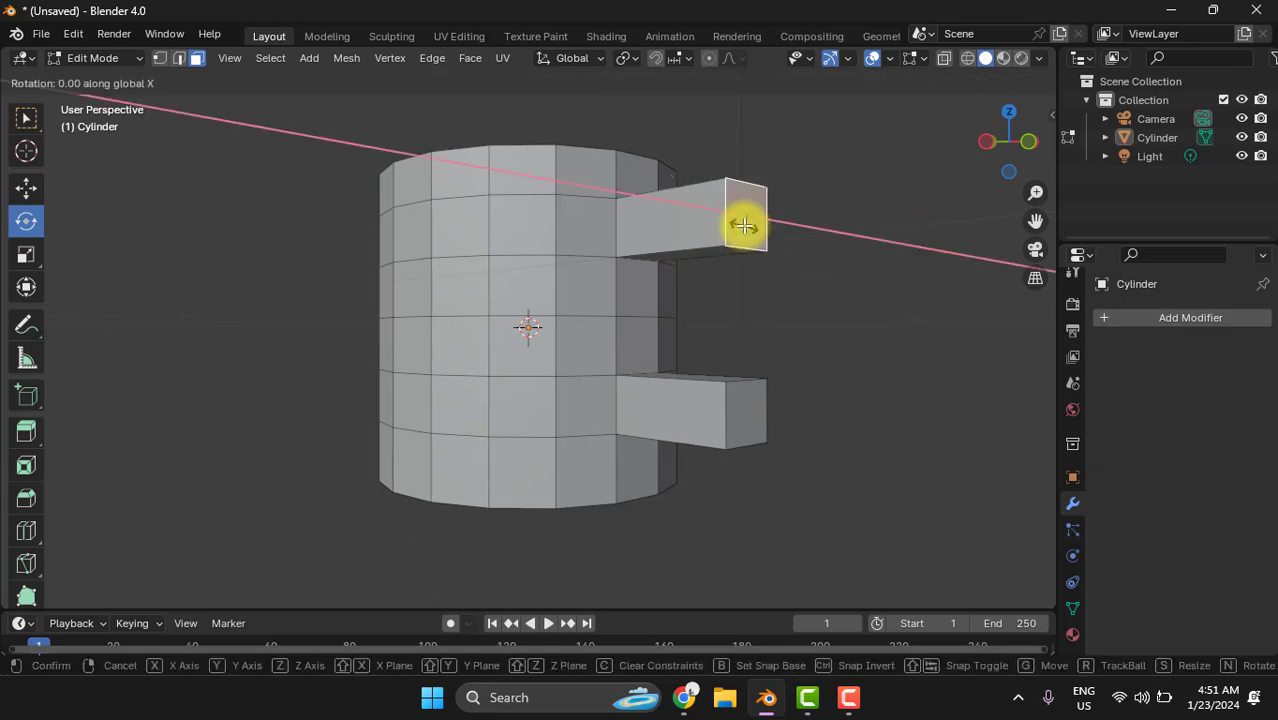
pyautogui.write('45')
pyautogui.press('Return')
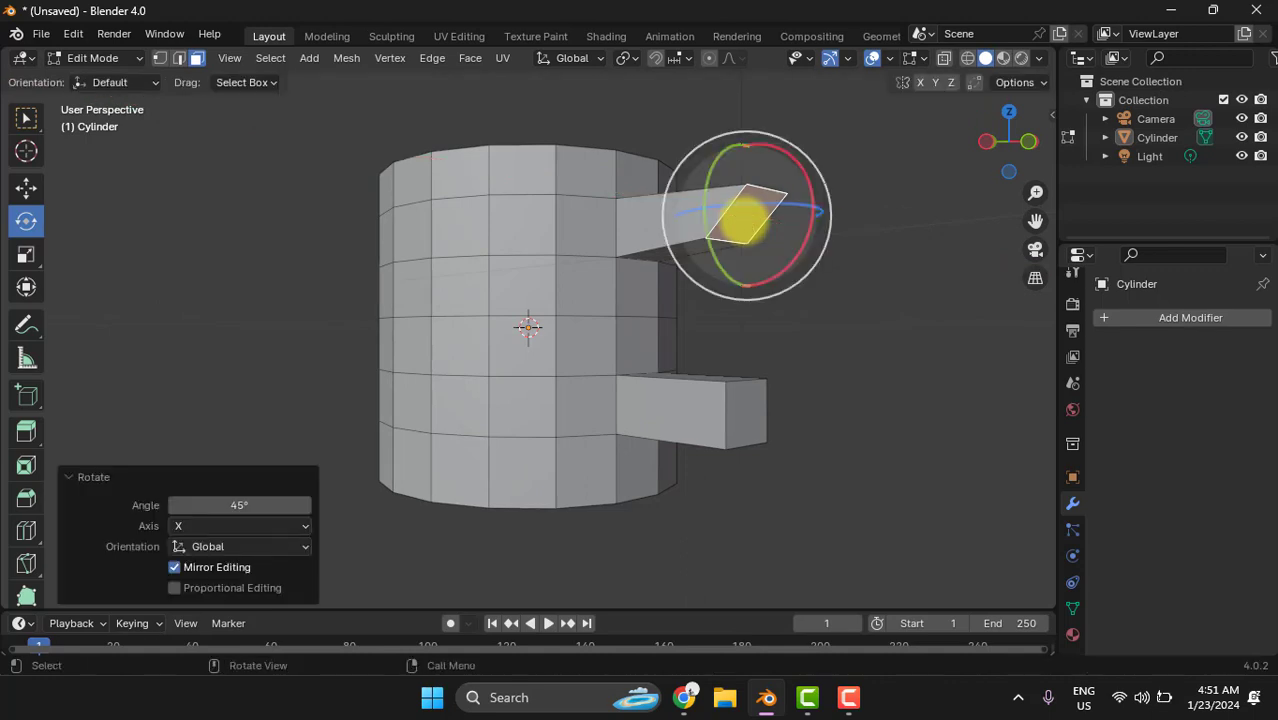
pyautogui.click(919, 277)
# - Rotate the end face of the lower arm -45° about the global X axis and return to the Select tool
pyautogui.click(748, 420)
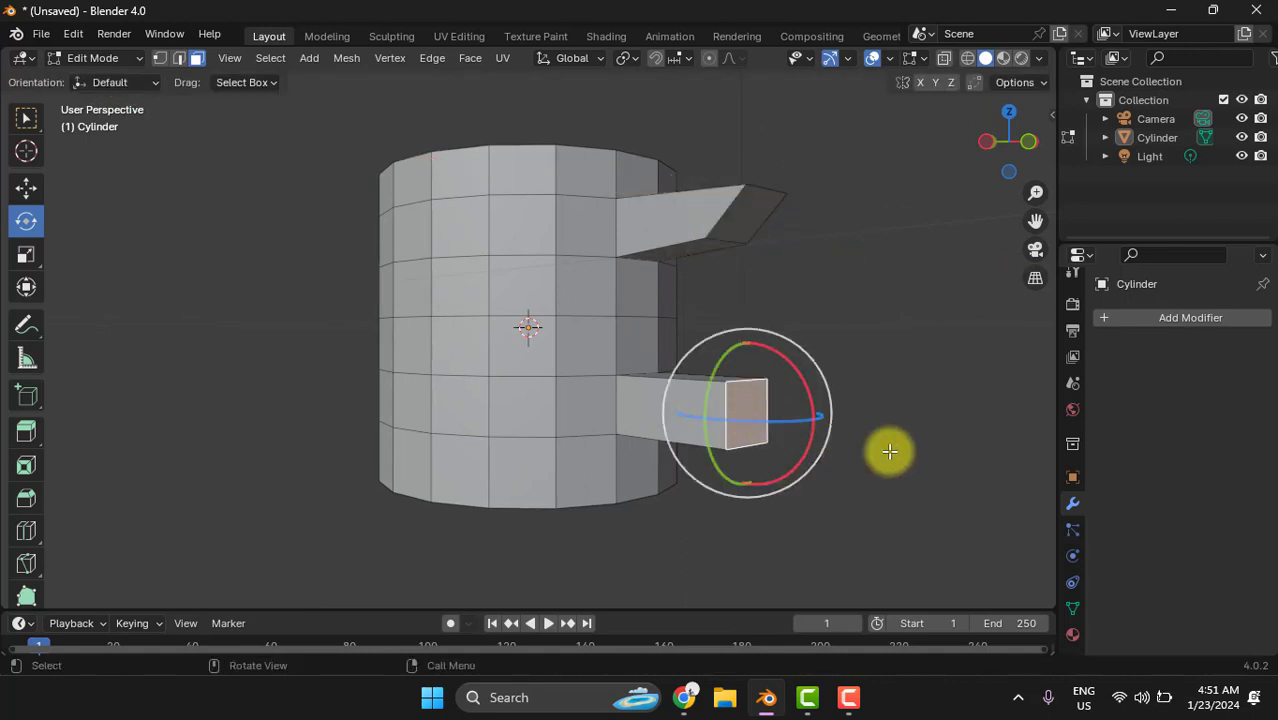
pyautogui.press('r')
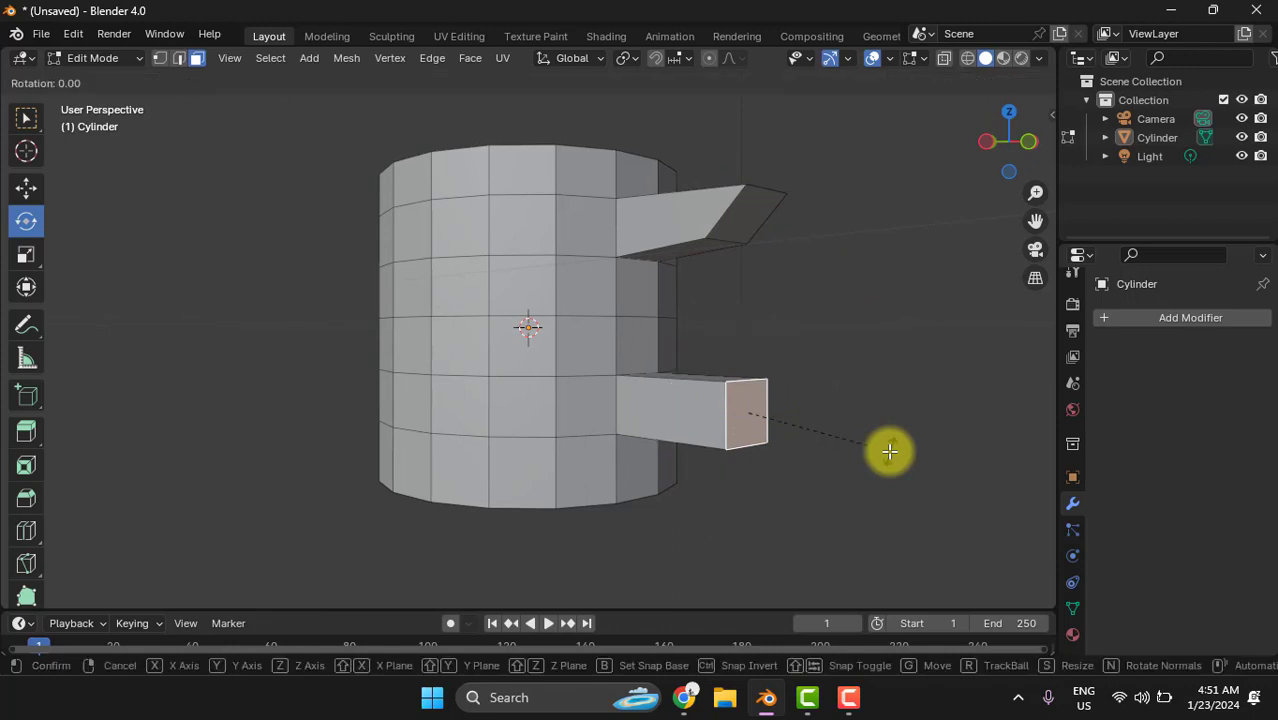
pyautogui.press('x')
pyautogui.write('-4')
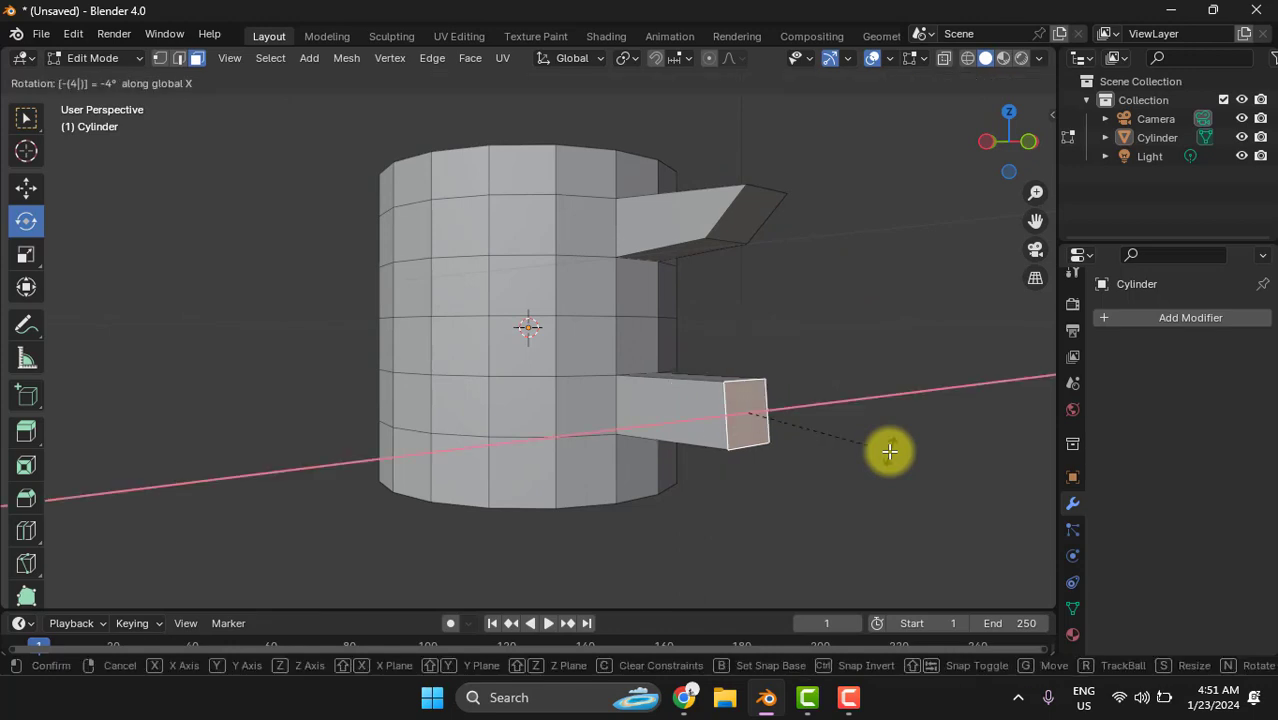
pyautogui.write('5')
pyautogui.press('Return')
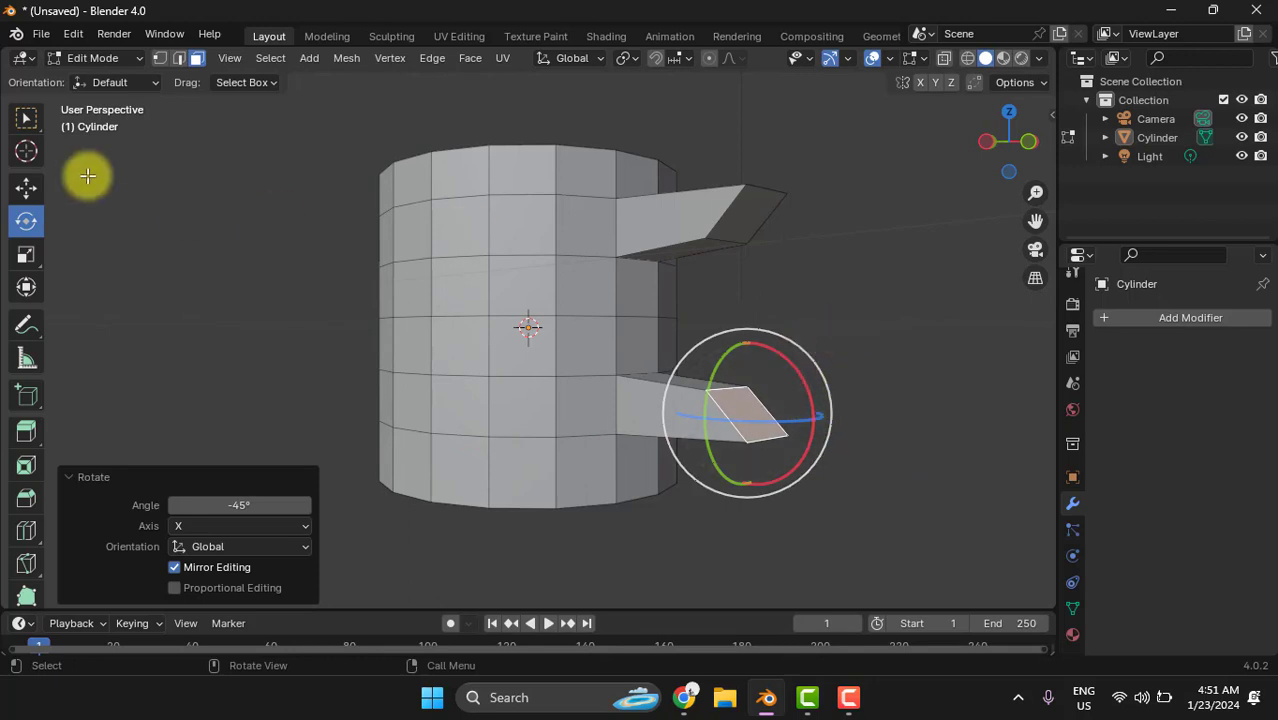
pyautogui.click(24, 119)
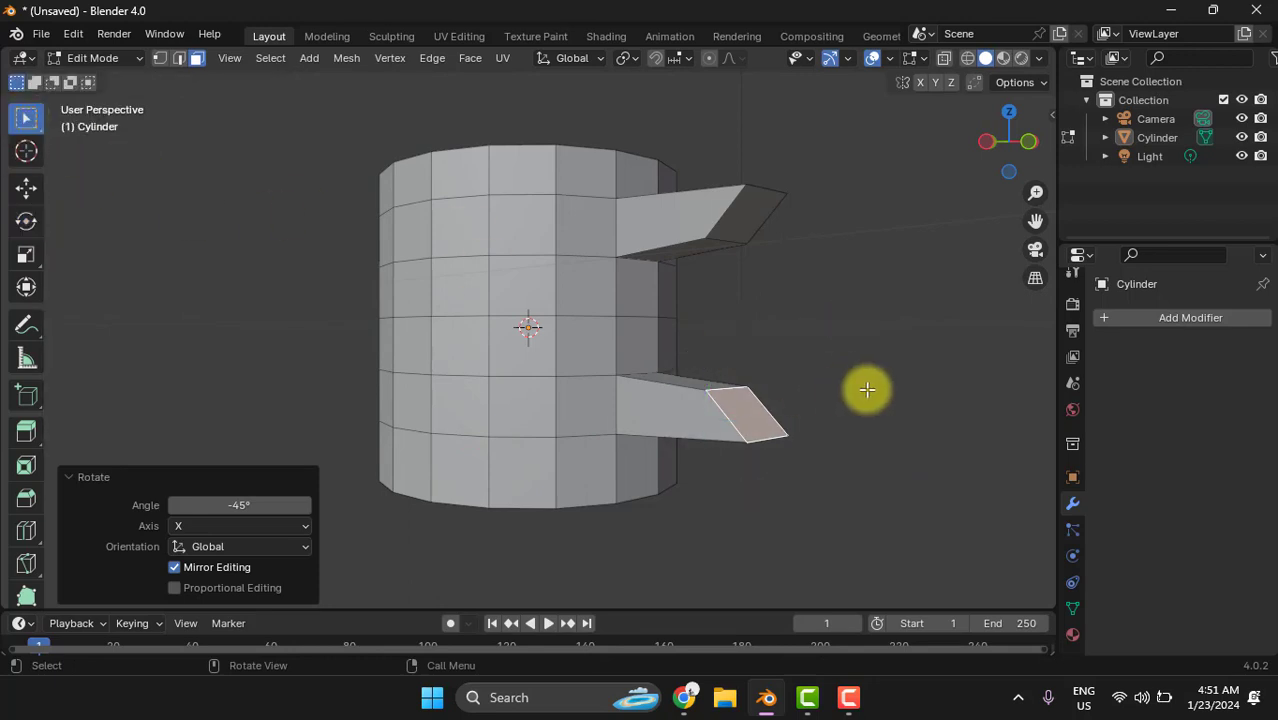
# - Delete the angled end faces of the lower and upper arms, leaving both ends open
pyautogui.moveTo(872, 381)
pyautogui.mouseDown(button='middle')
pyautogui.moveTo(833, 386)
pyautogui.moveTo(847, 386)
pyautogui.mouseUp(button='middle')
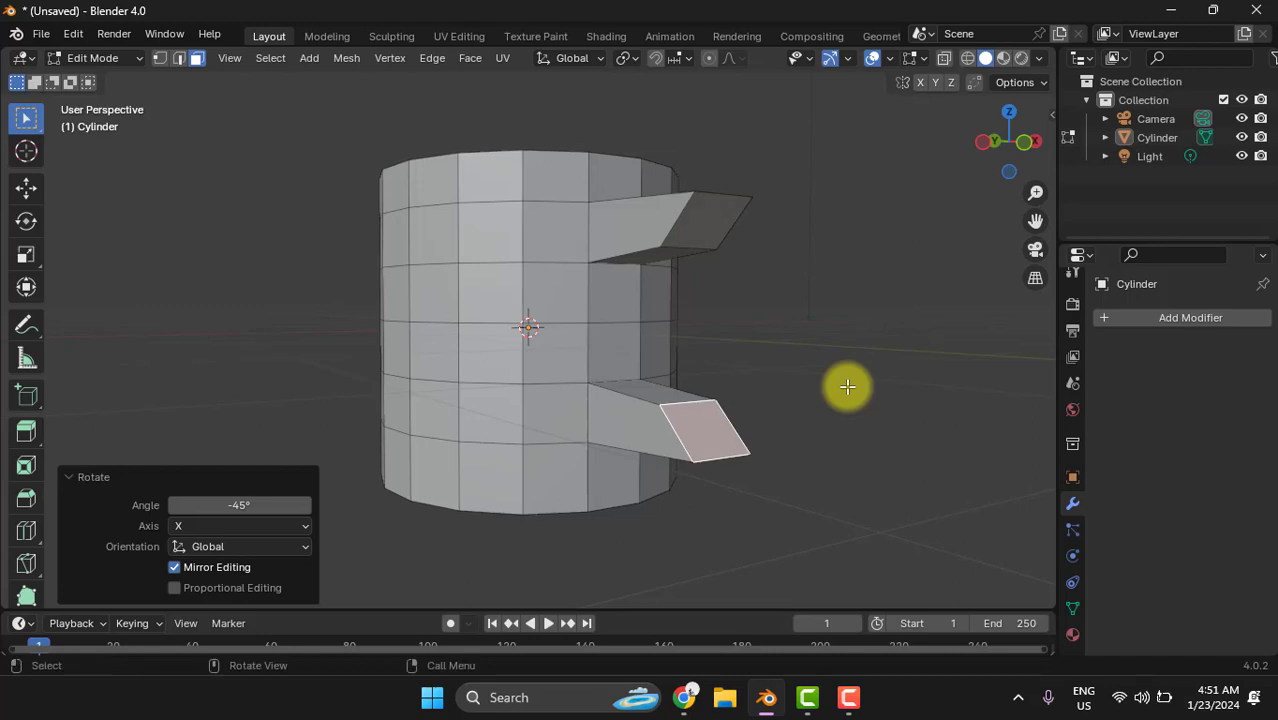
pyautogui.press('x')
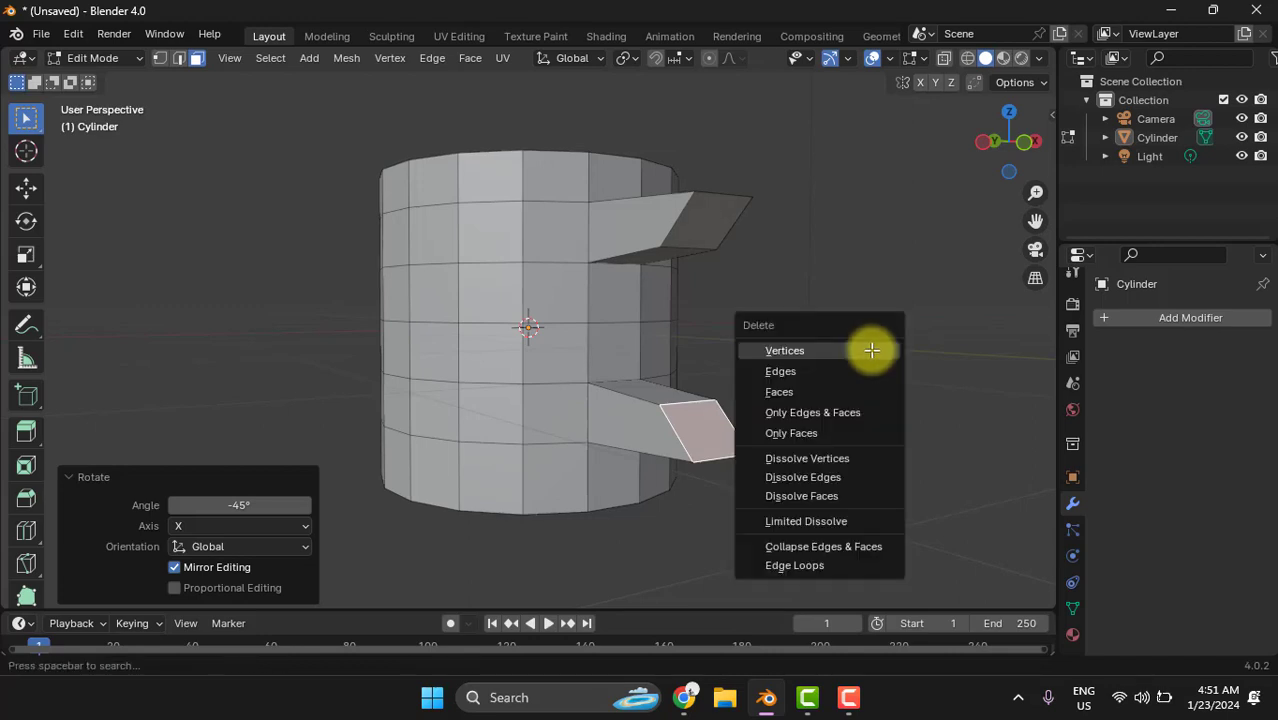
pyautogui.click(794, 265)
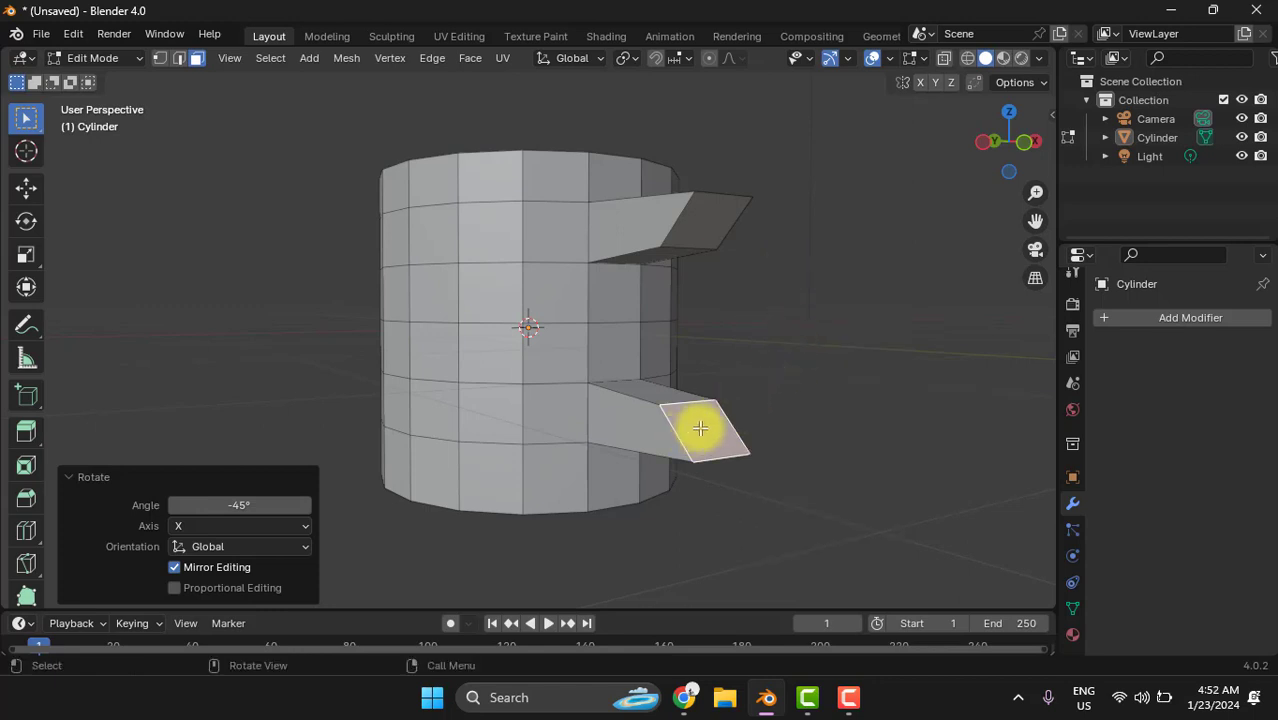
pyautogui.press('x')
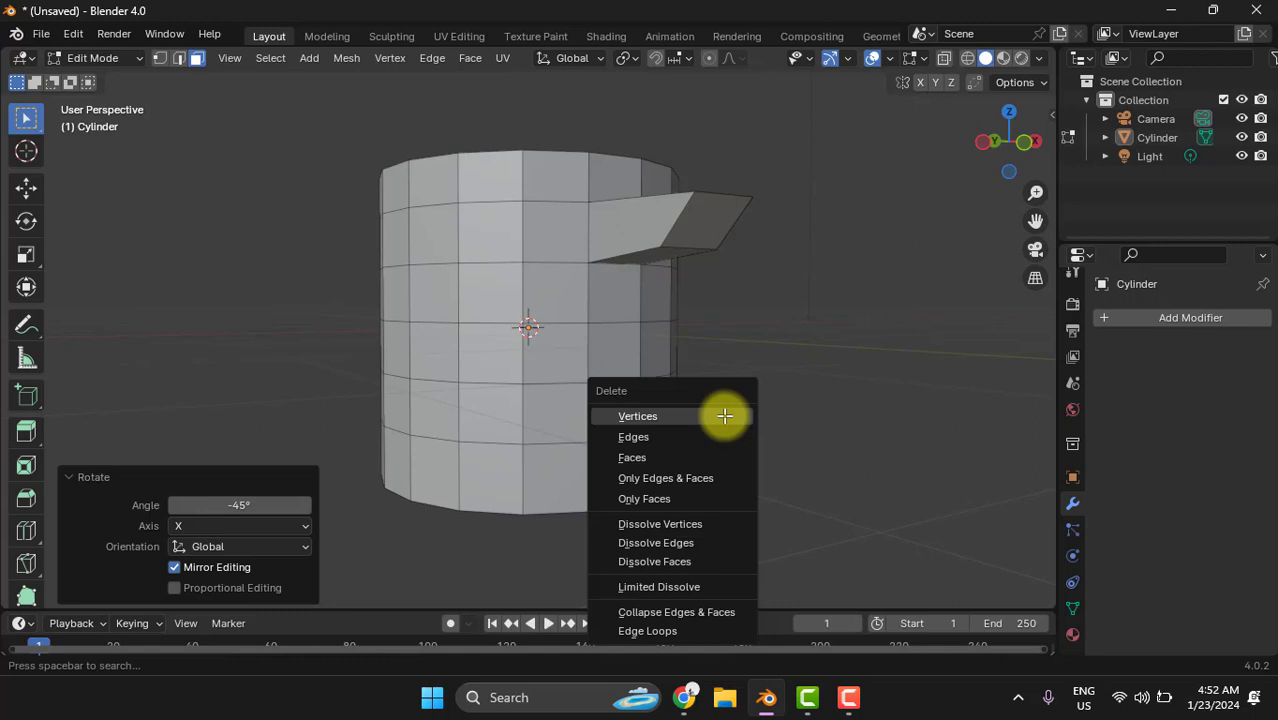
pyautogui.click(695, 457)
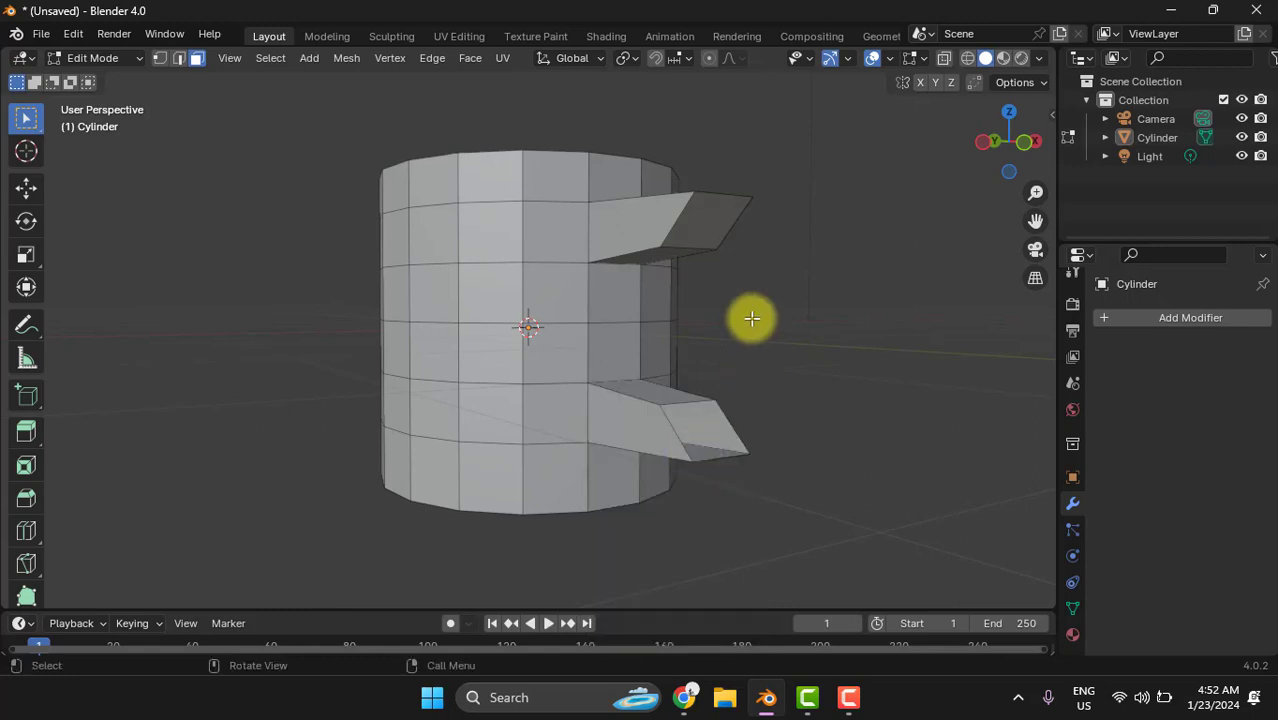
pyautogui.click(697, 223)
pyautogui.press('x')
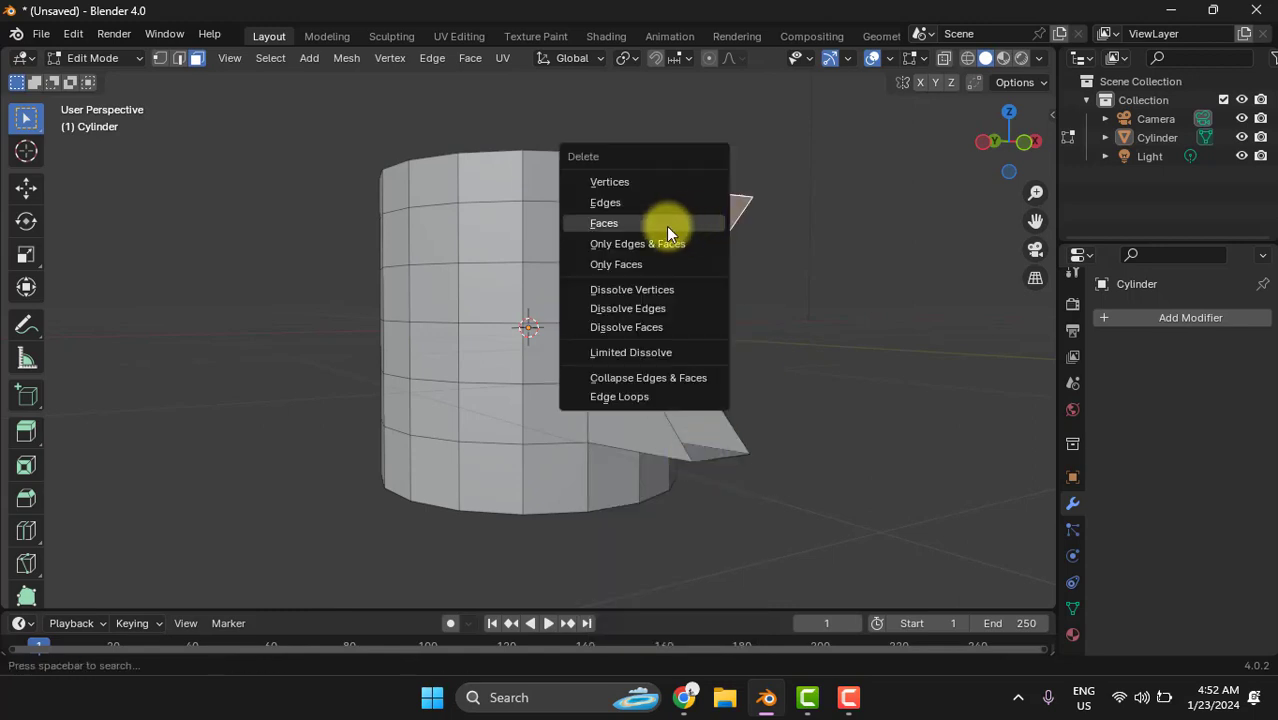
pyautogui.click(666, 226)
# - Bridge the open ends of the two arms in edge selection mode by filling the handle's inner face and one side face
pyautogui.moveTo(822, 334); pyautogui.dragTo(747, 305, button='middle')
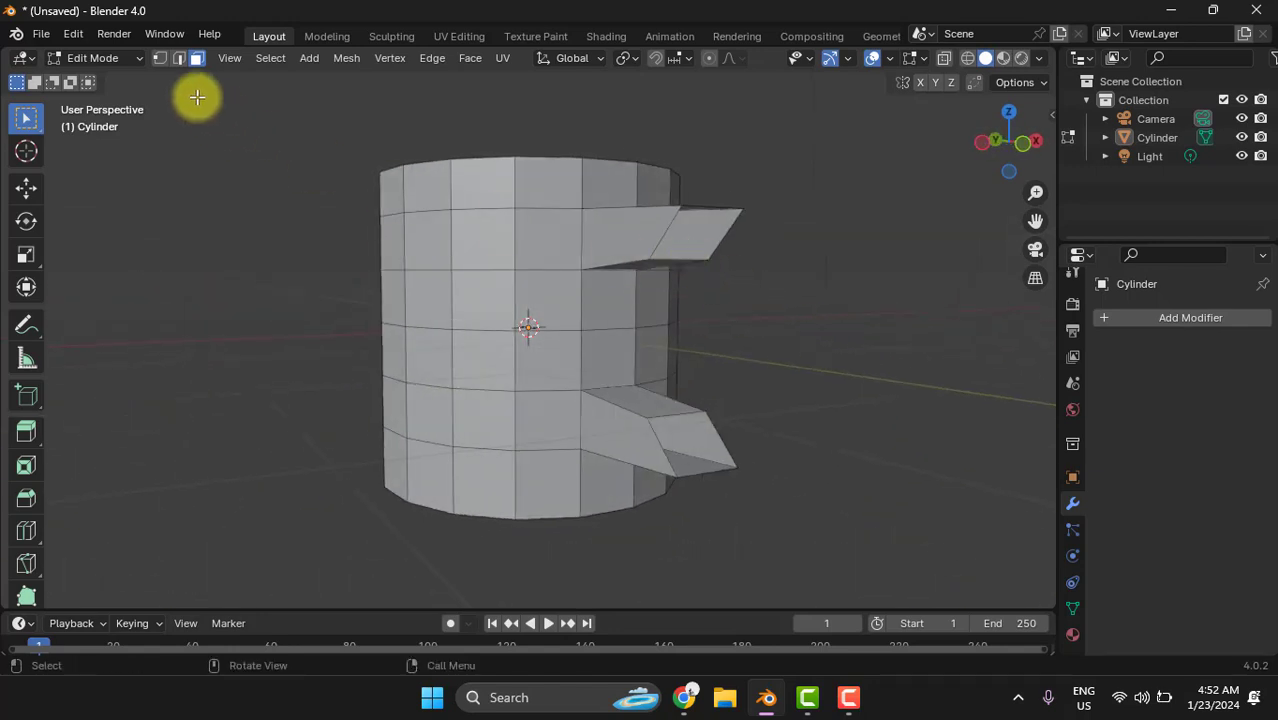
pyautogui.click(179, 59)
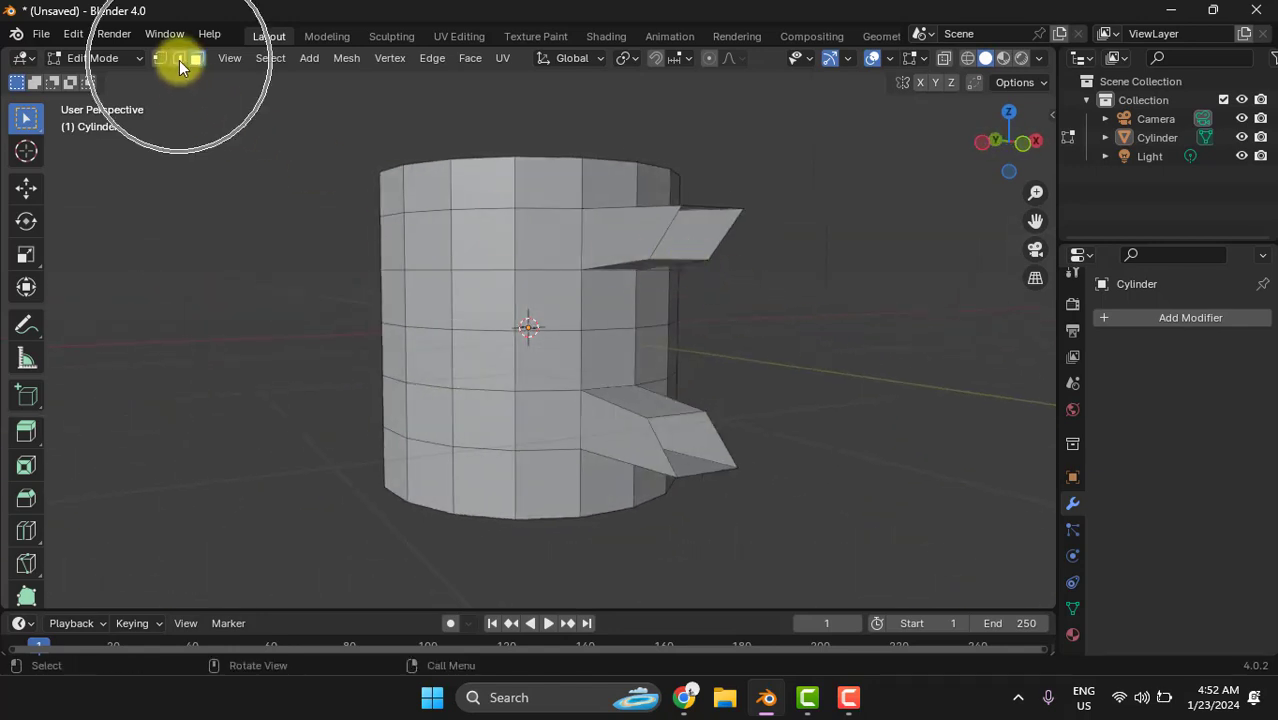
pyautogui.click(673, 258)
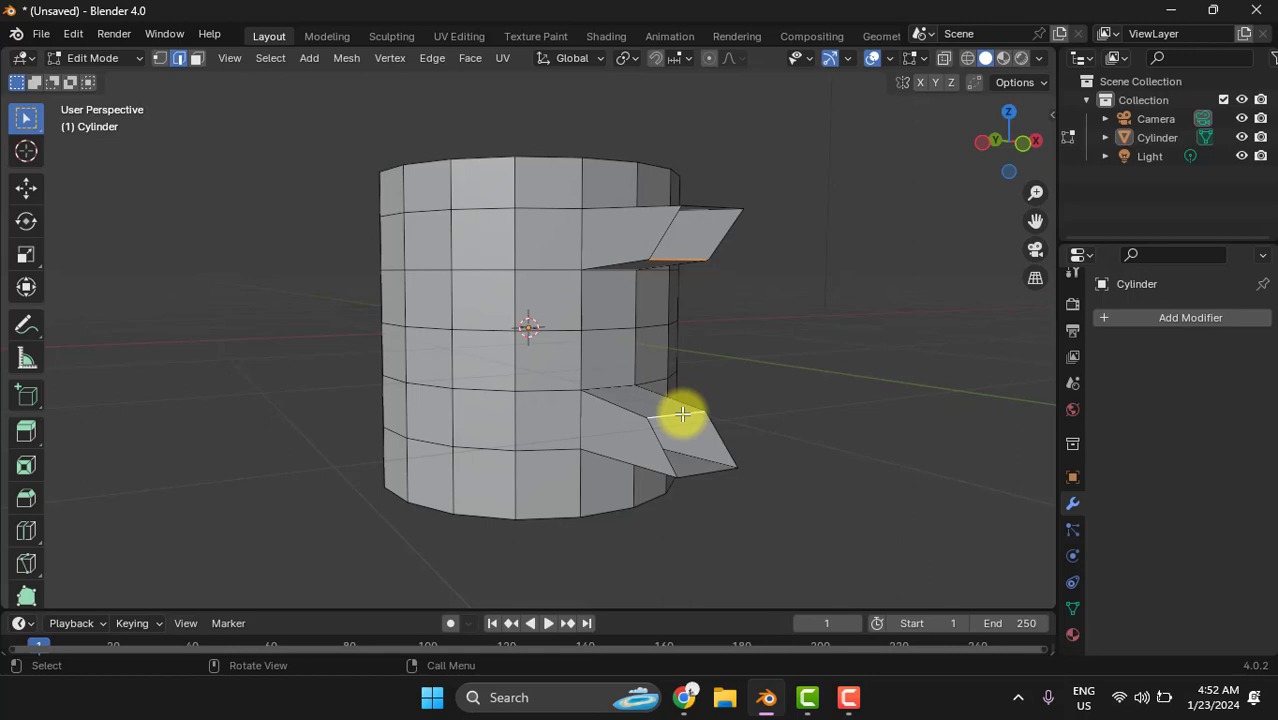
pyautogui.press('f')
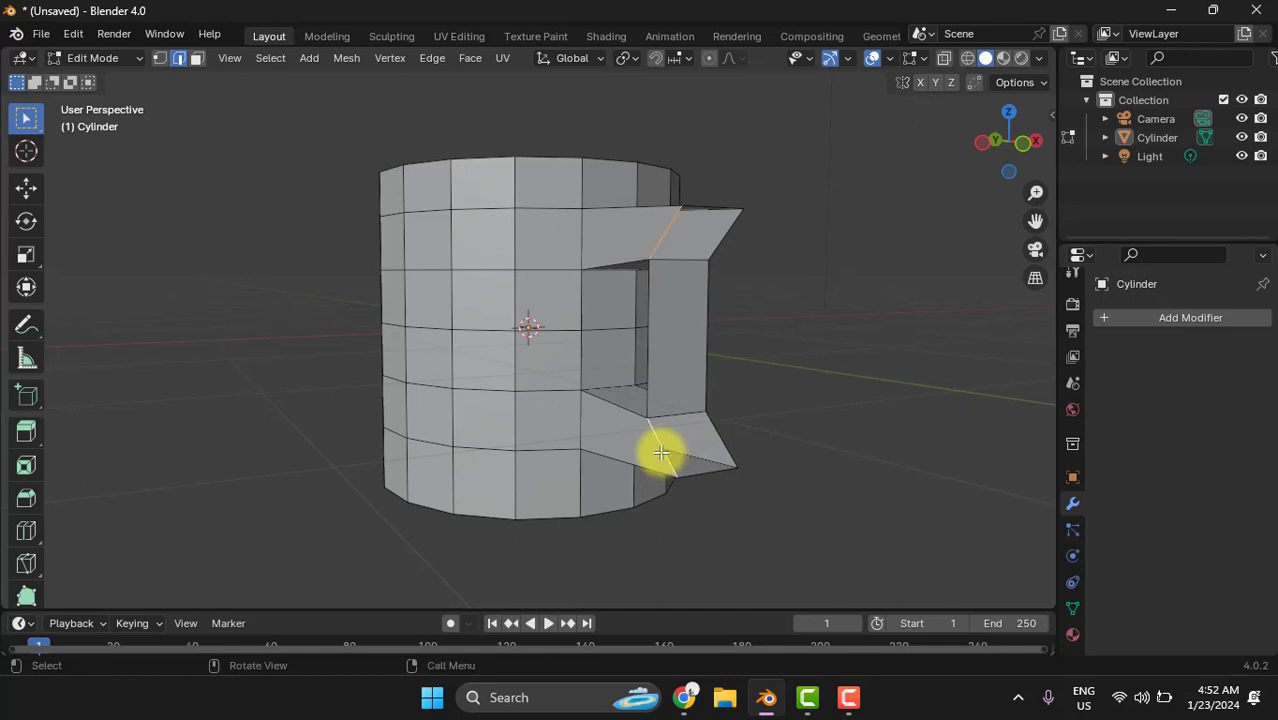
pyautogui.press('f')
pyautogui.hotkey('alt', 'a')
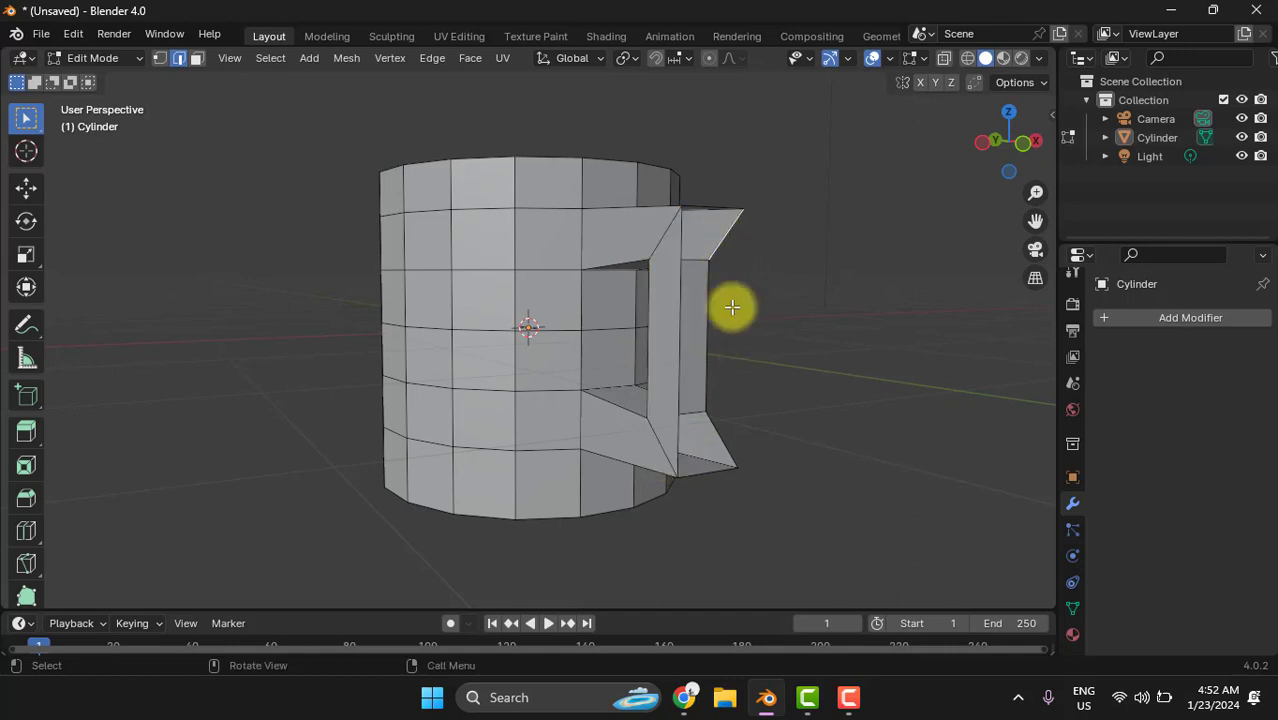
# - Fill the handle's remaining side face and its outer face between the matching edges of the upper and lower arms
pyautogui.keyDown('shift'); pyautogui.click(723, 443); pyautogui.keyUp('shift')
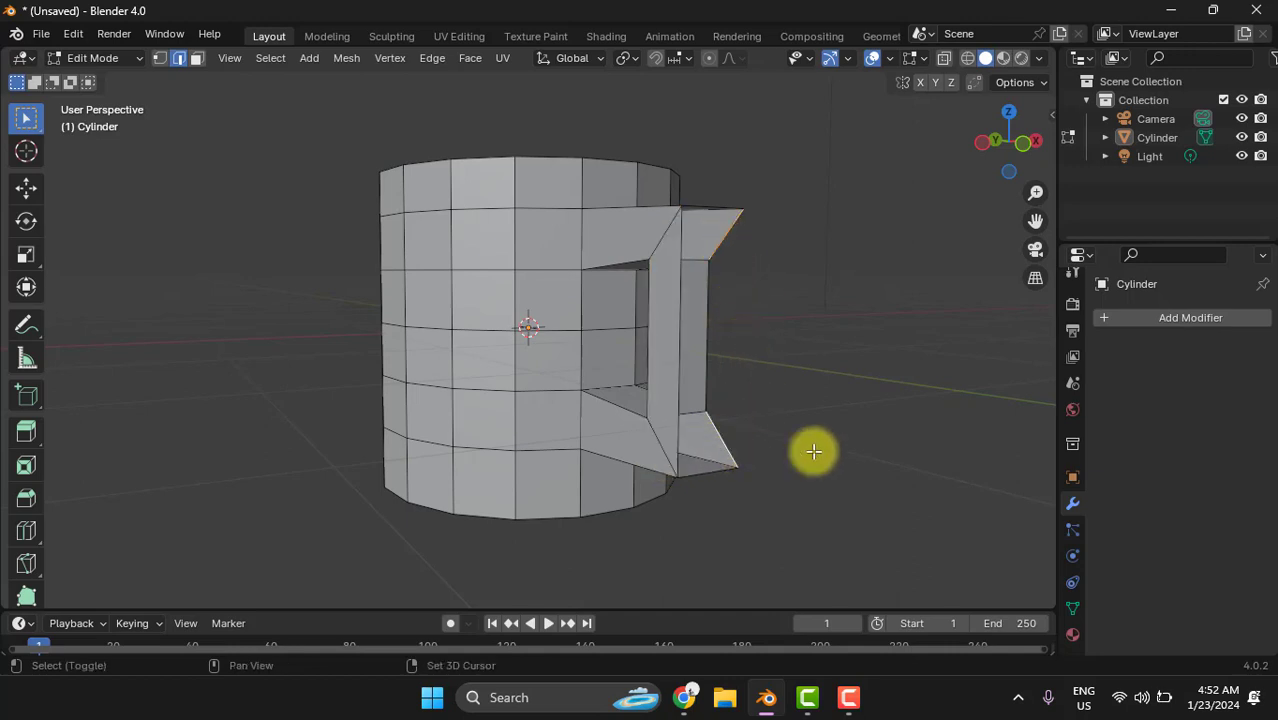
pyautogui.press('f')
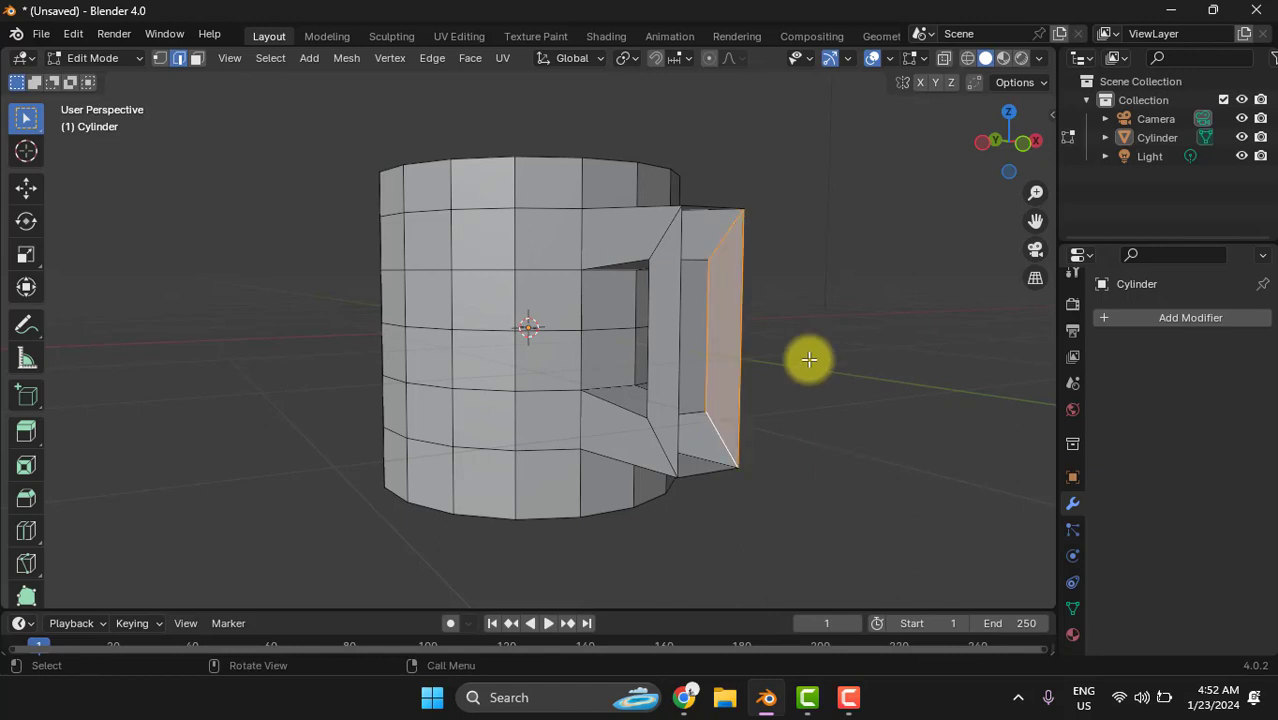
pyautogui.click(710, 209)
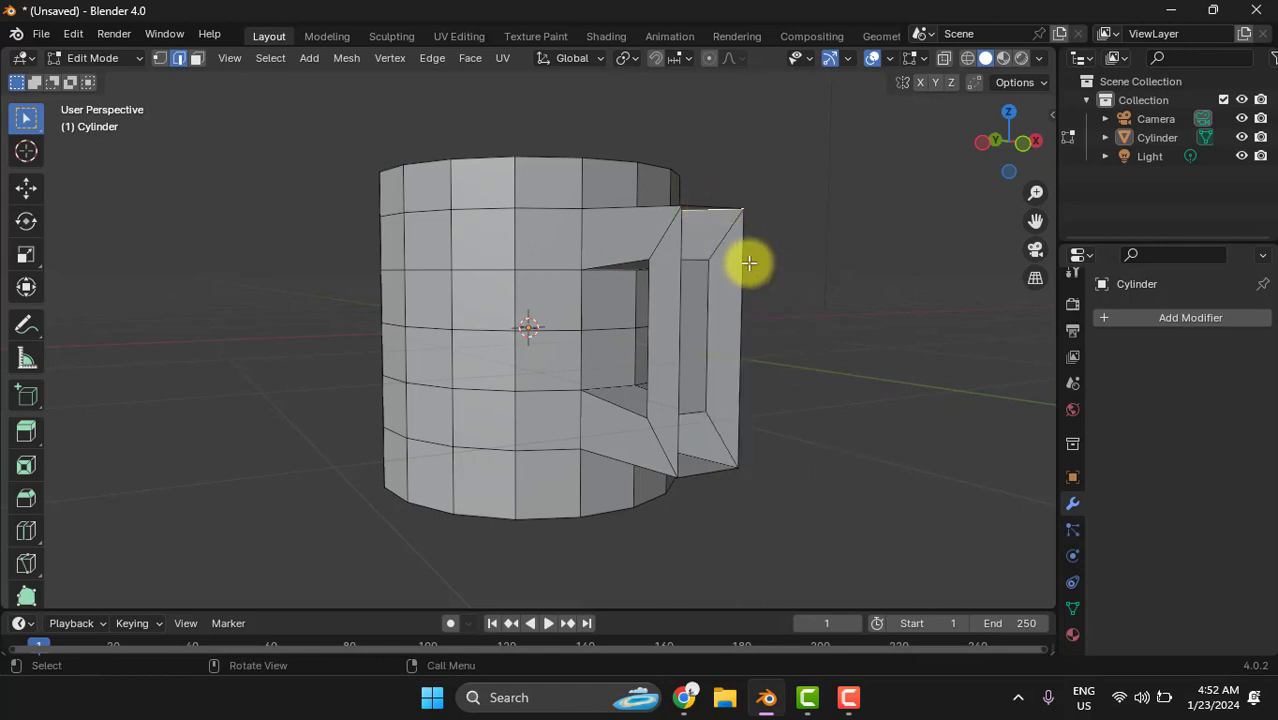
pyautogui.moveTo(787, 251); pyautogui.dragTo(827, 262, button='middle')
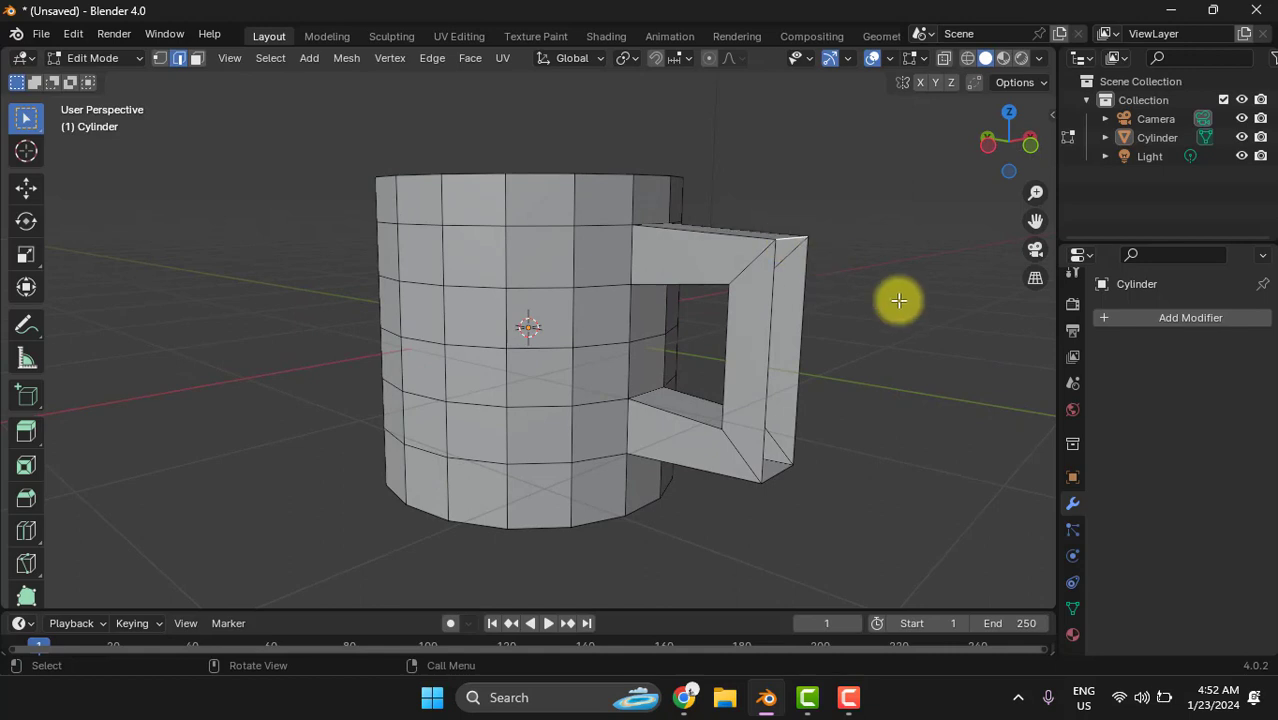
pyautogui.moveTo(896, 300); pyautogui.dragTo(853, 235, button='middle')
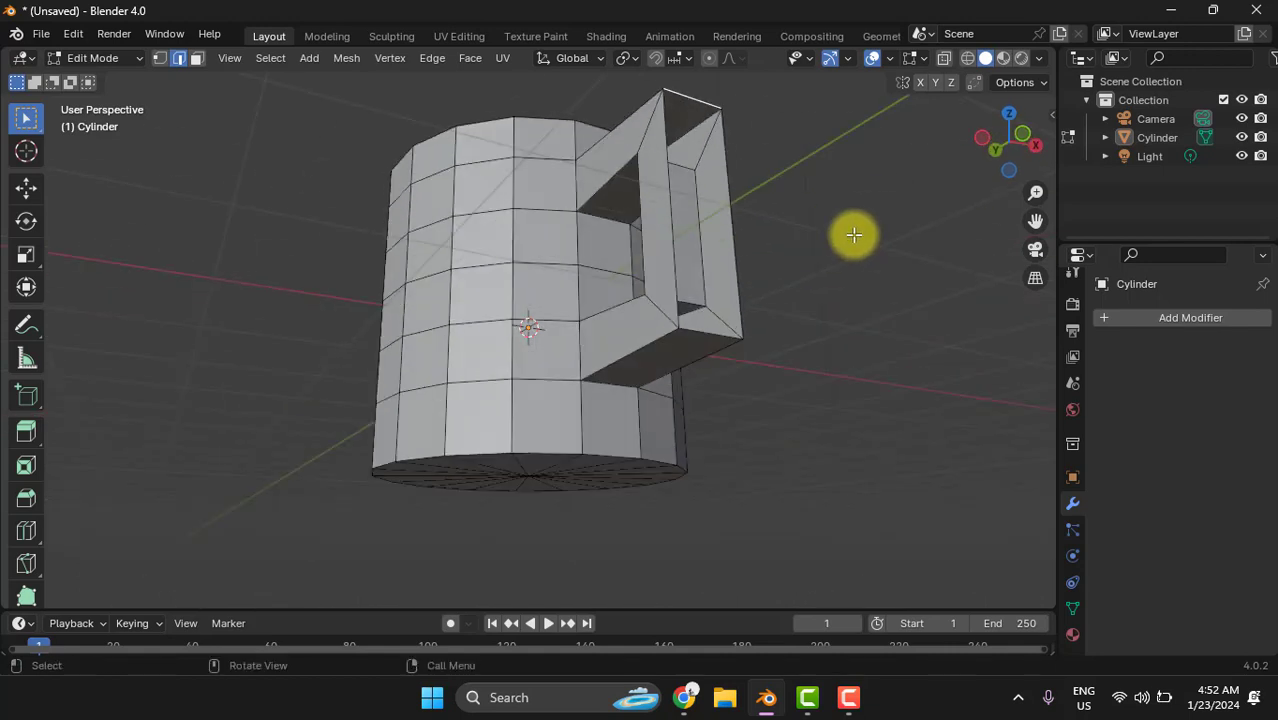
pyautogui.keyDown('shift'); pyautogui.click(710, 334); pyautogui.keyUp('shift')
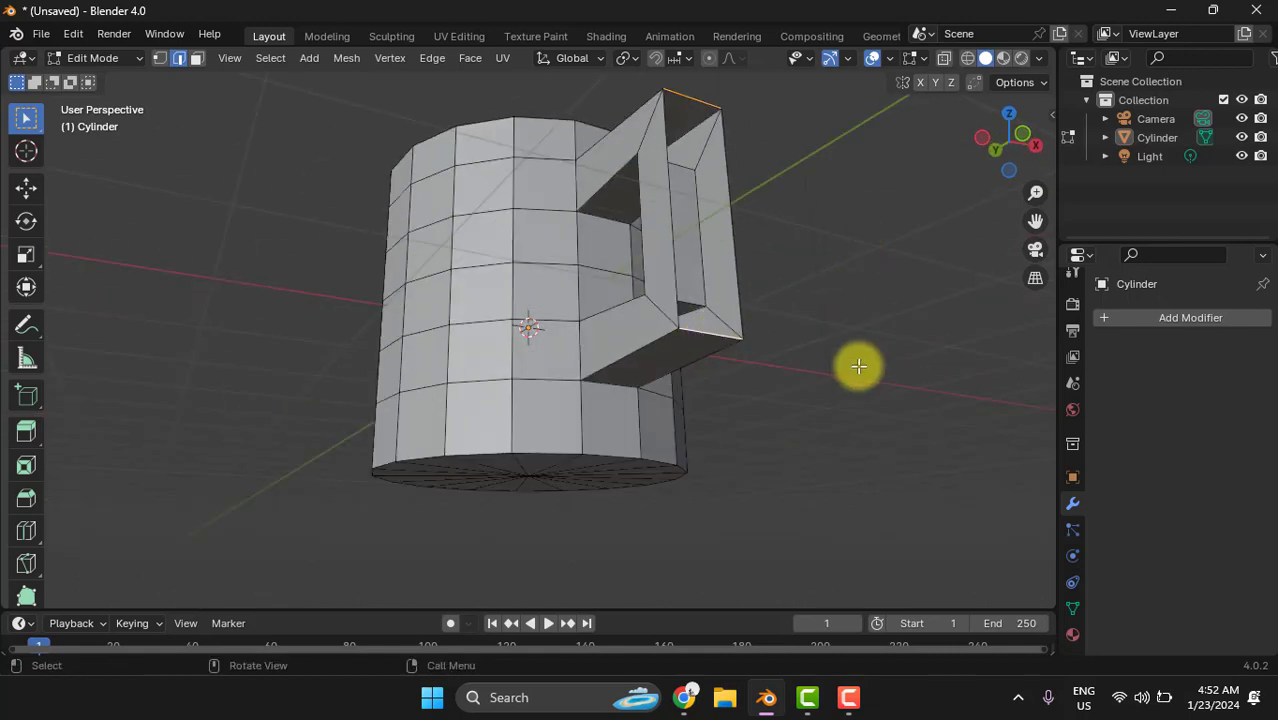
pyautogui.moveTo(858, 368); pyautogui.dragTo(661, 417, button='middle')
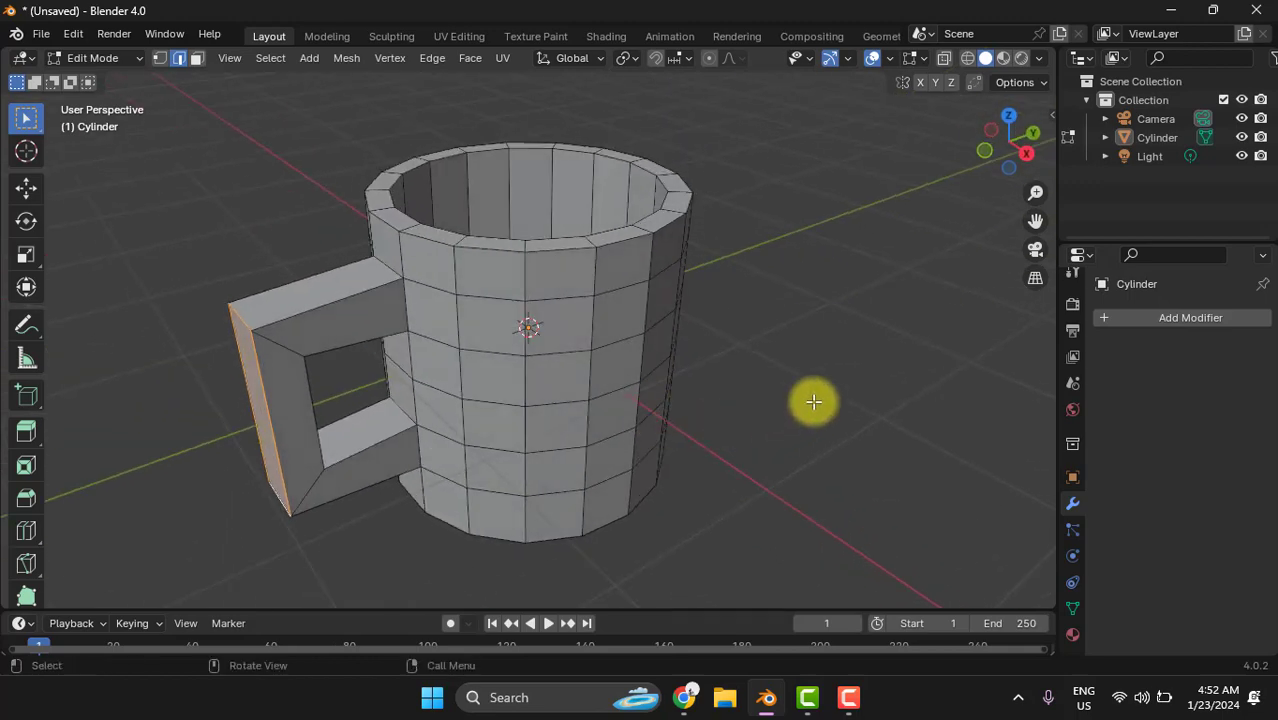
# - Add a Subdivision Surface modifier to the mug
pyautogui.click(1159, 315)
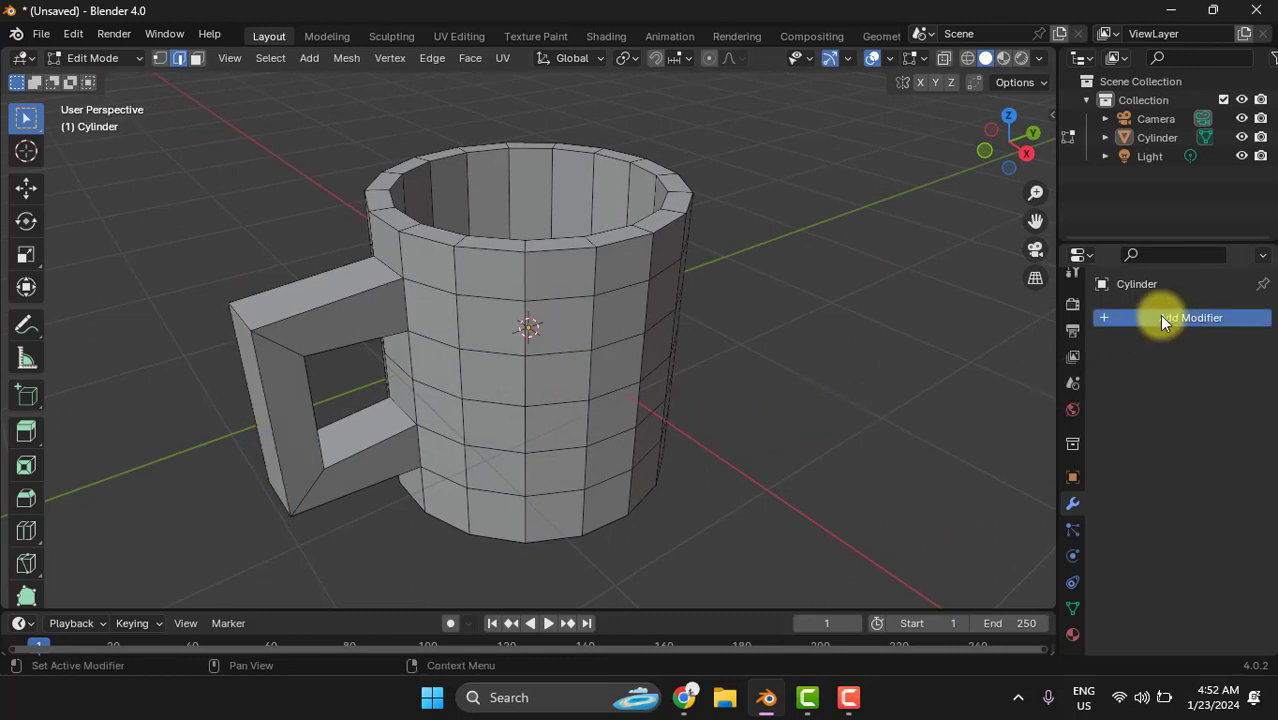
pyautogui.moveTo(1166, 319)
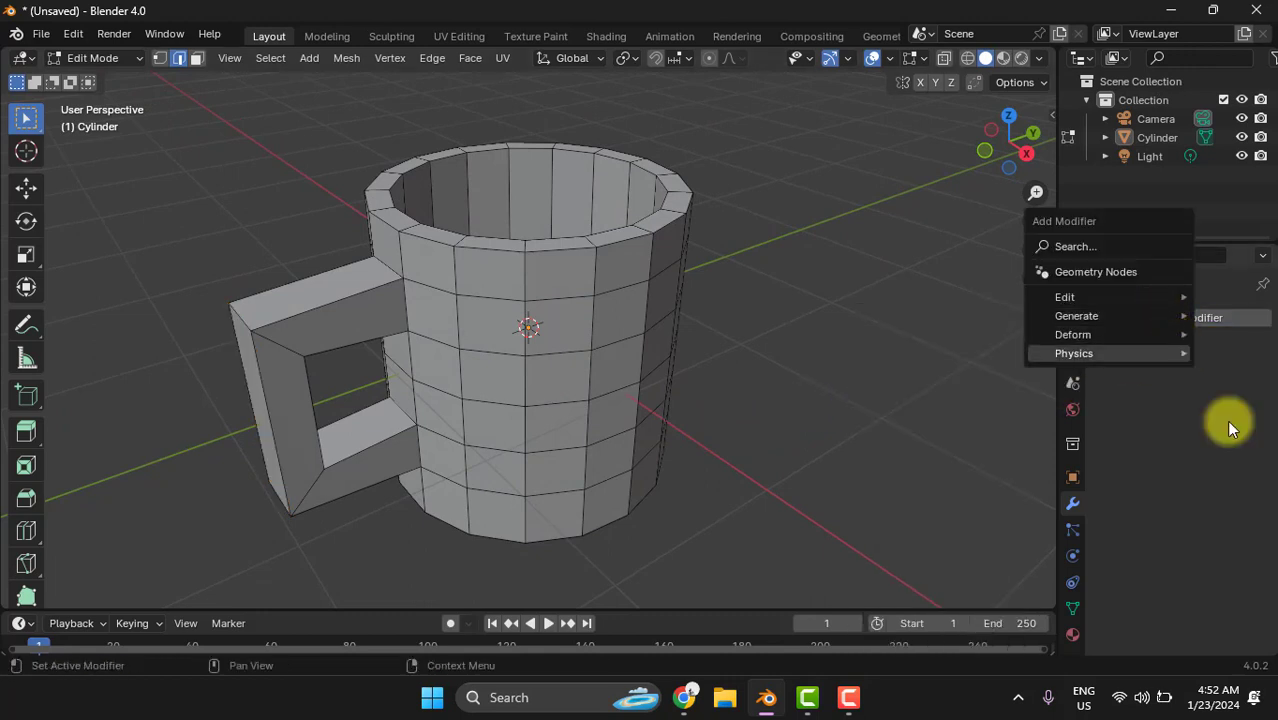
pyautogui.click(1071, 504)
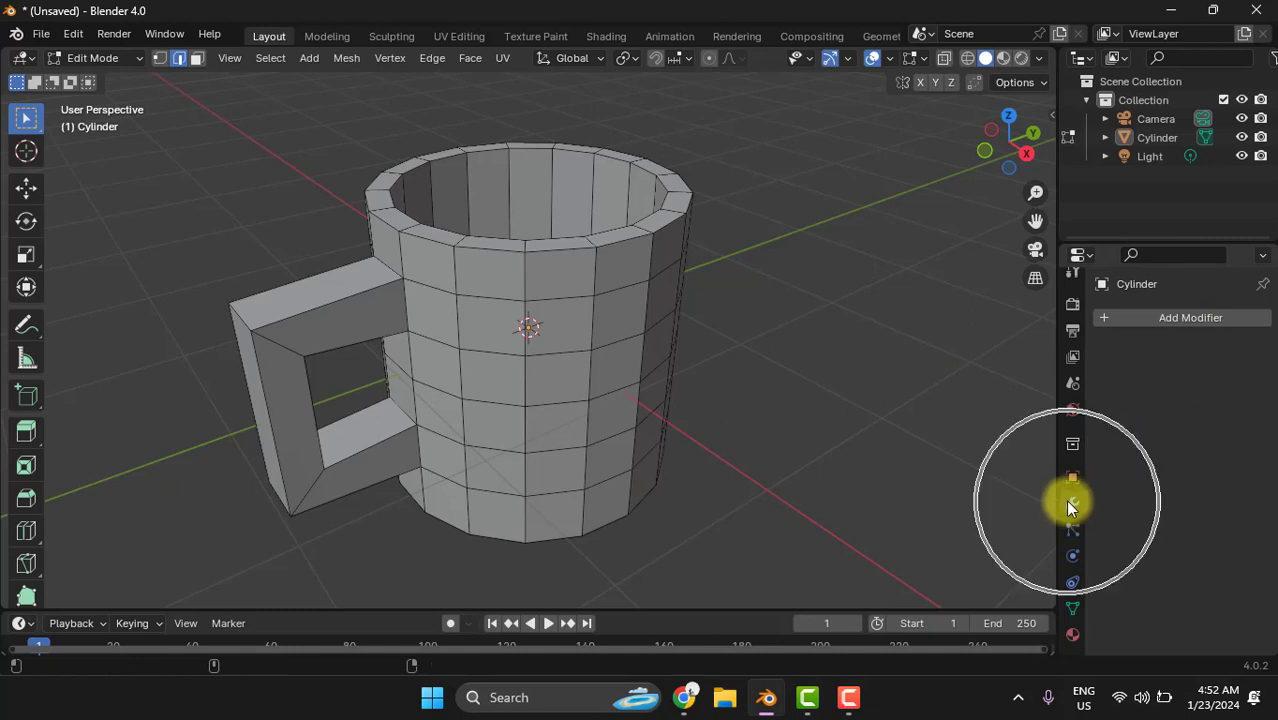
pyautogui.click(1158, 317)
pyautogui.moveTo(1160, 319)
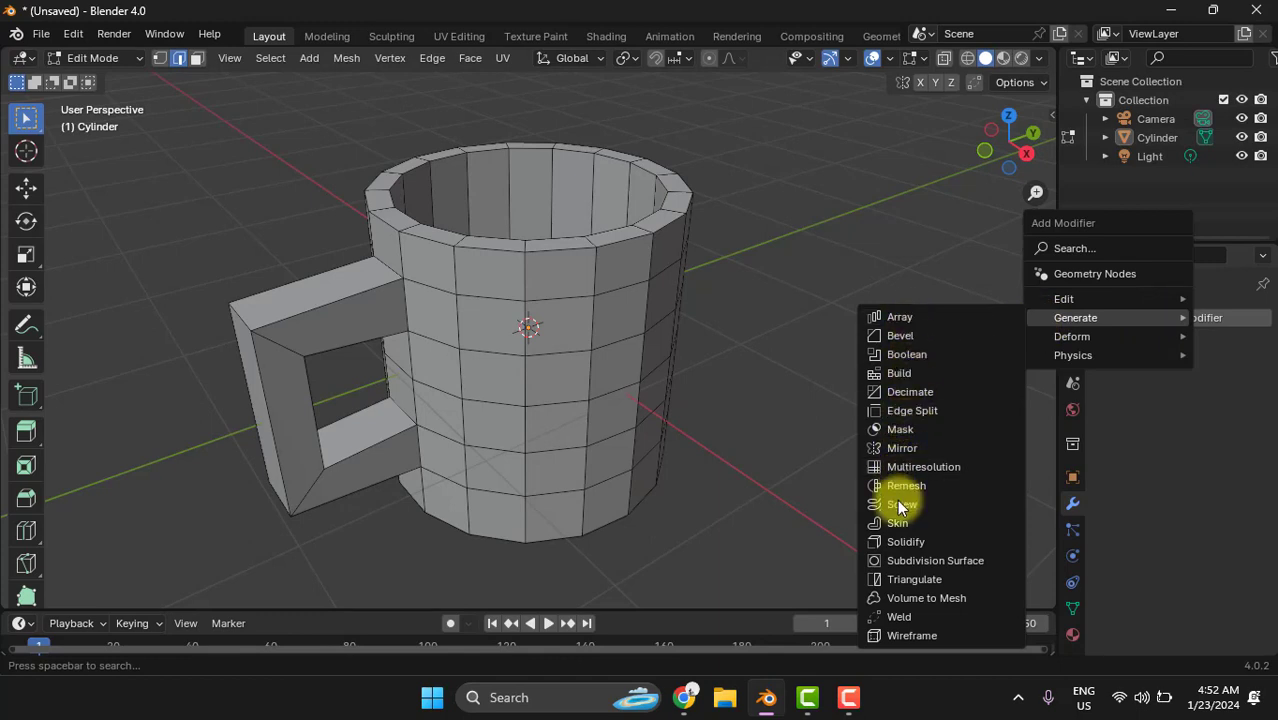
pyautogui.click(966, 563)
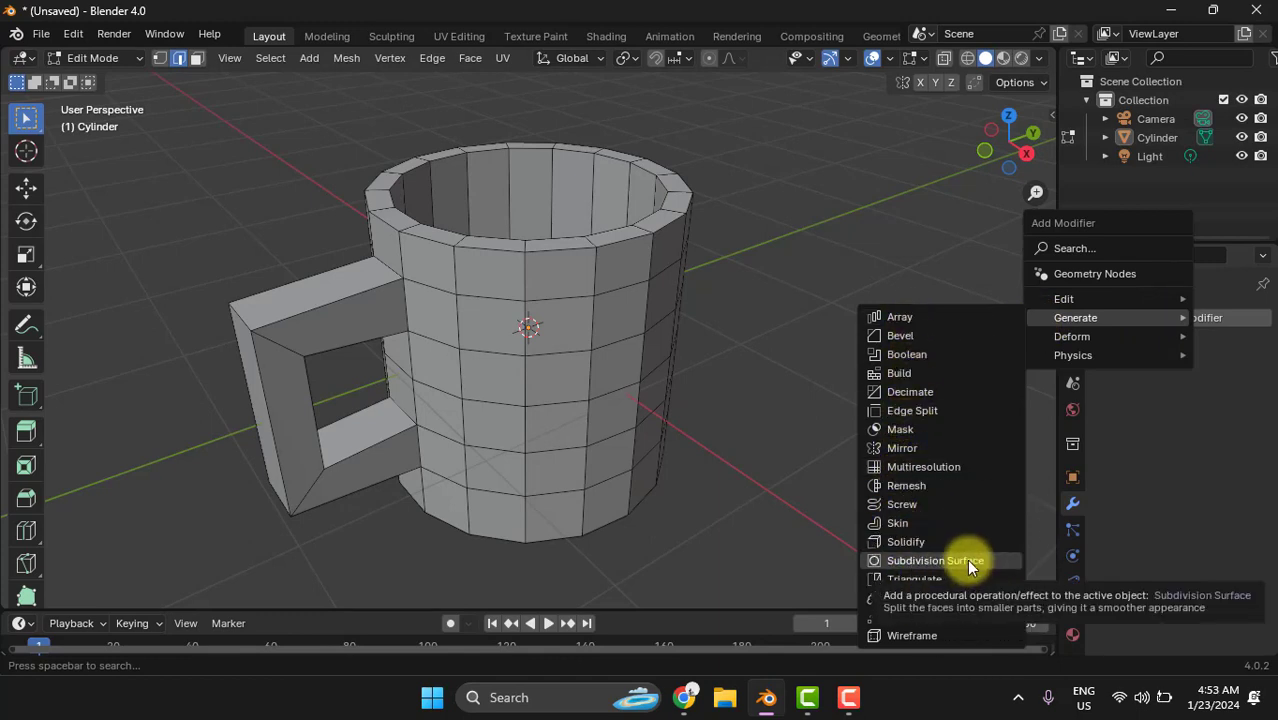
pyautogui.click(966, 560)
pyautogui.click(966, 560)
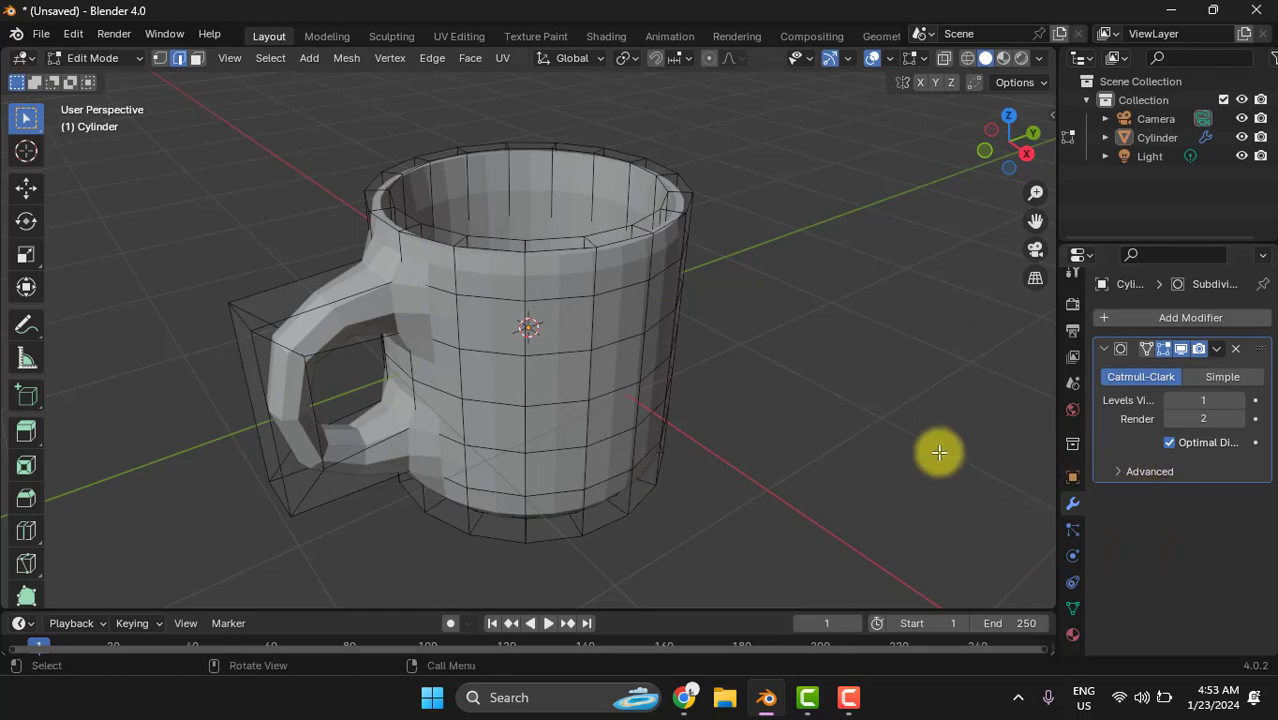
# - Set the Subdivision Surface modifier's viewport levels to 4 and render levels to 3
pyautogui.moveTo(1040, 440); pyautogui.dragTo(924, 412, button='middle')
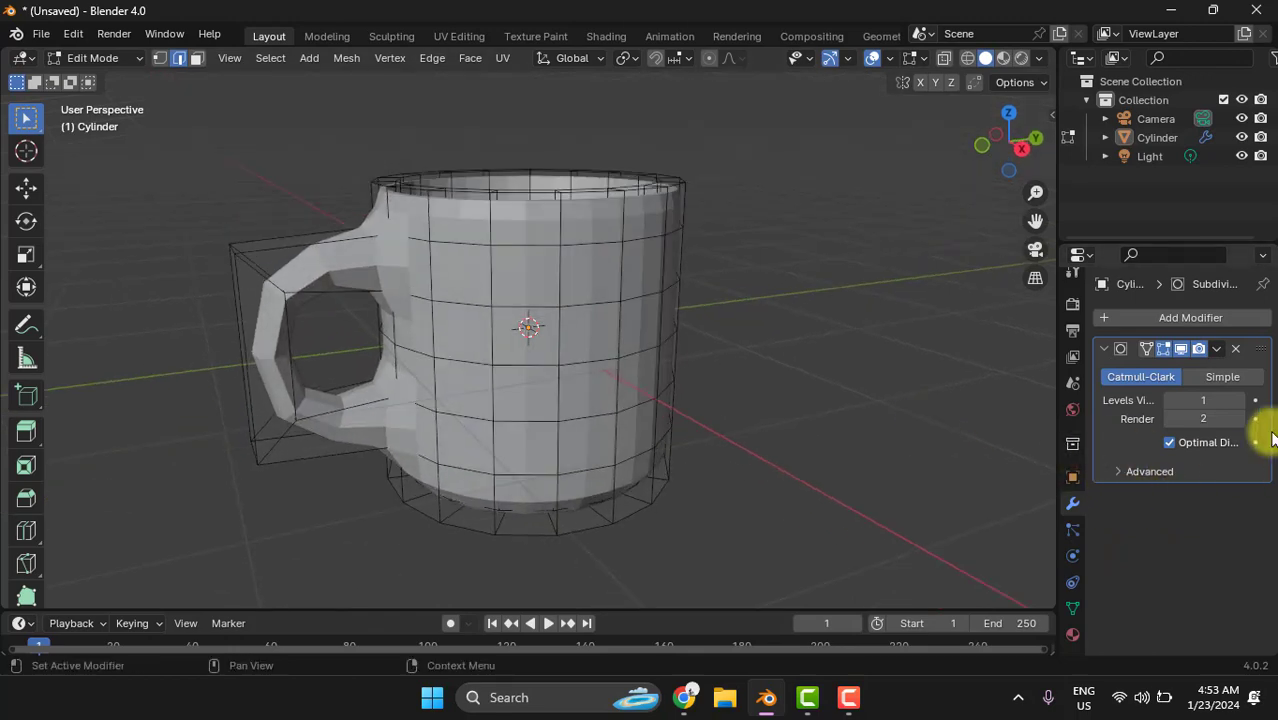
pyautogui.click(1220, 403)
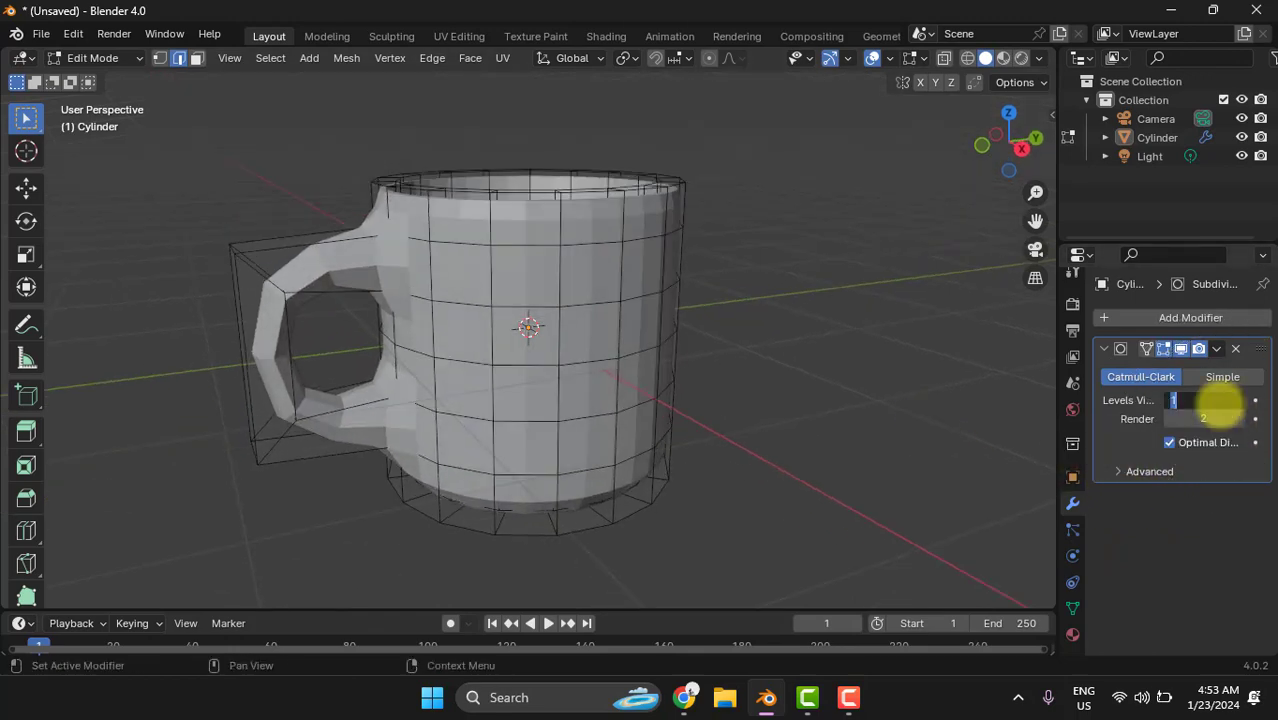
pyautogui.write('4')
pyautogui.press('Return')
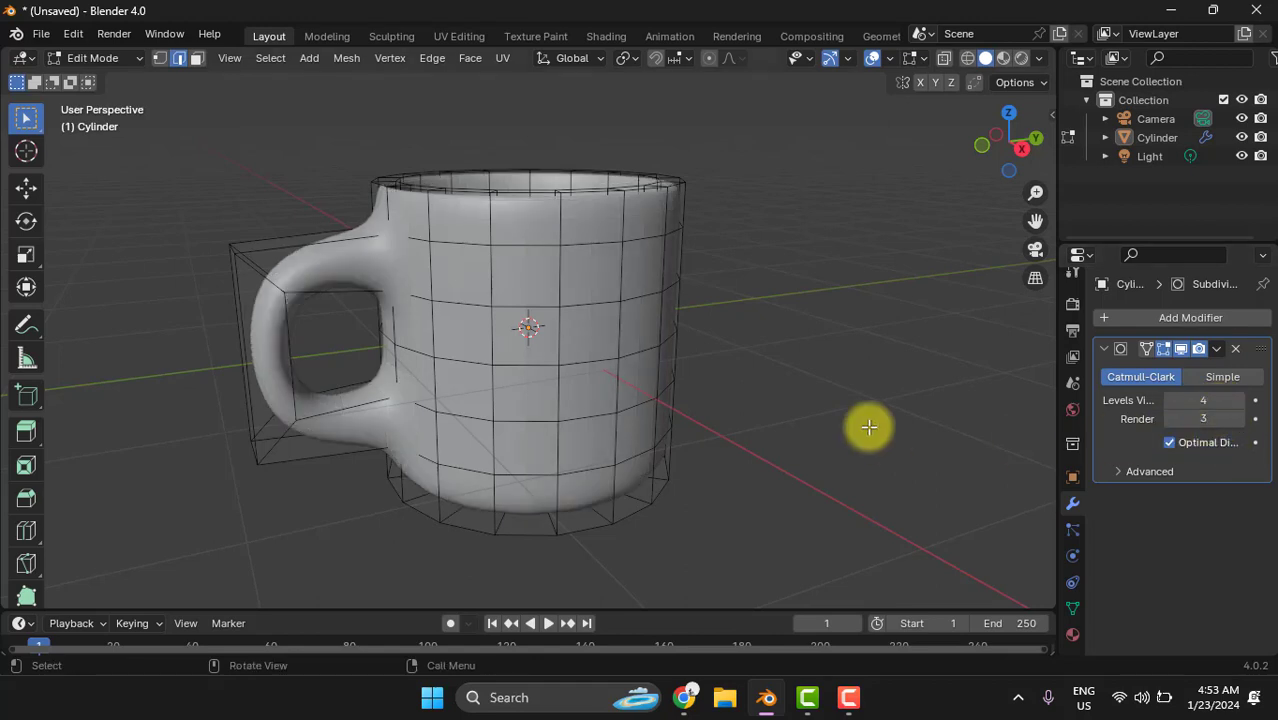
# - Add a loop cut around the handle's upper arm and slide it by about 0.78 towards the mug body
pyautogui.moveTo(844, 431); pyautogui.dragTo(708, 340, button='middle')
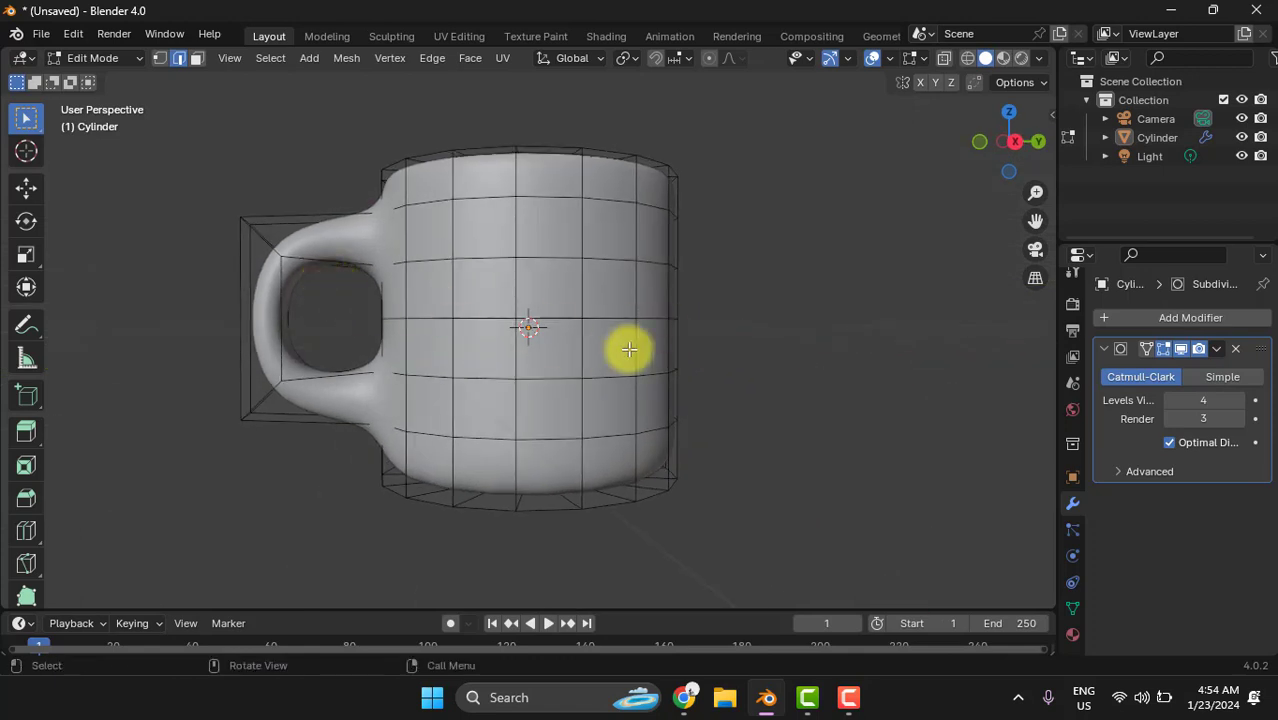
pyautogui.moveTo(629, 349); pyautogui.dragTo(773, 357, button='middle')
pyautogui.scroll(2, 552, 303)
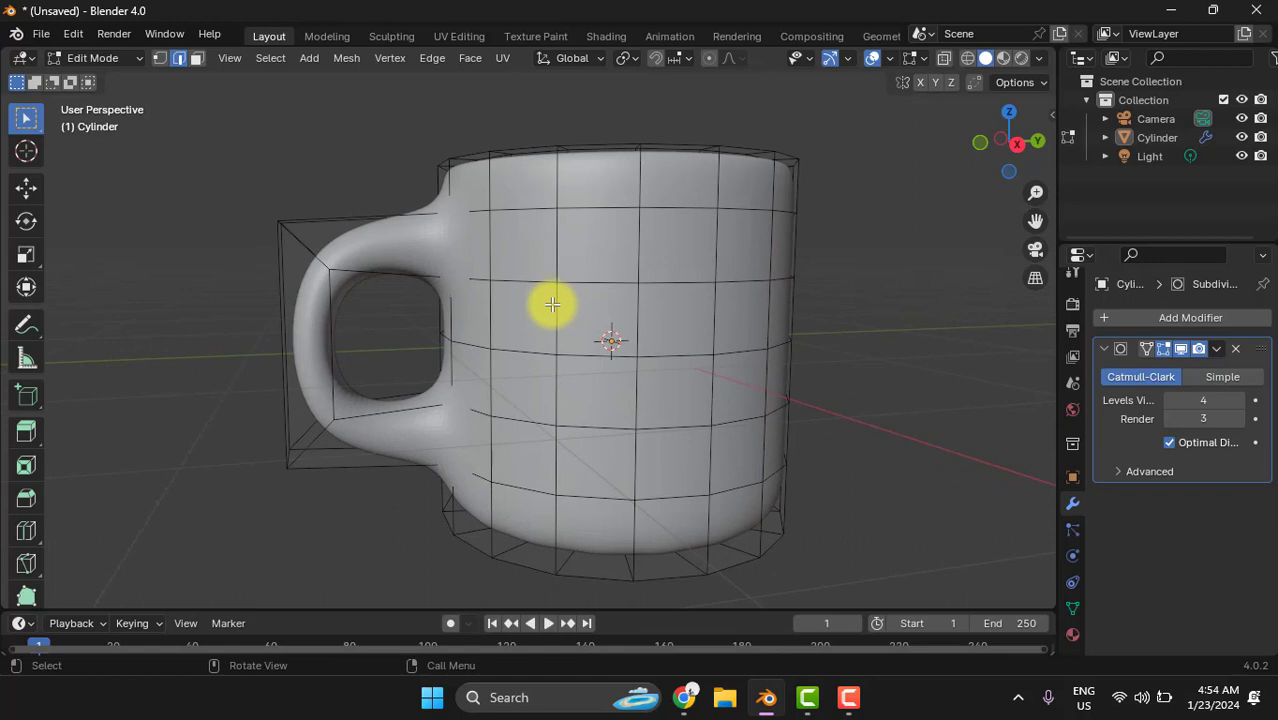
pyautogui.scroll(2, 552, 303)
pyautogui.hotkey('ctrl', 'r')
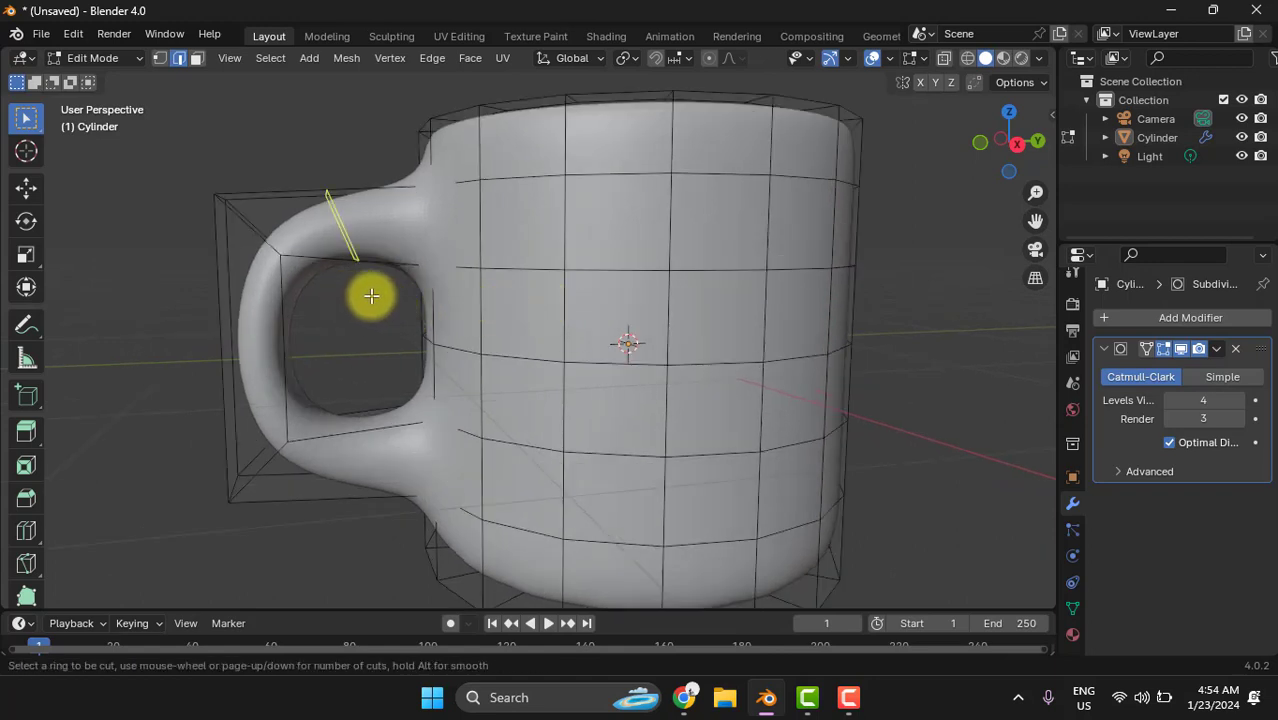
pyautogui.click(380, 291)
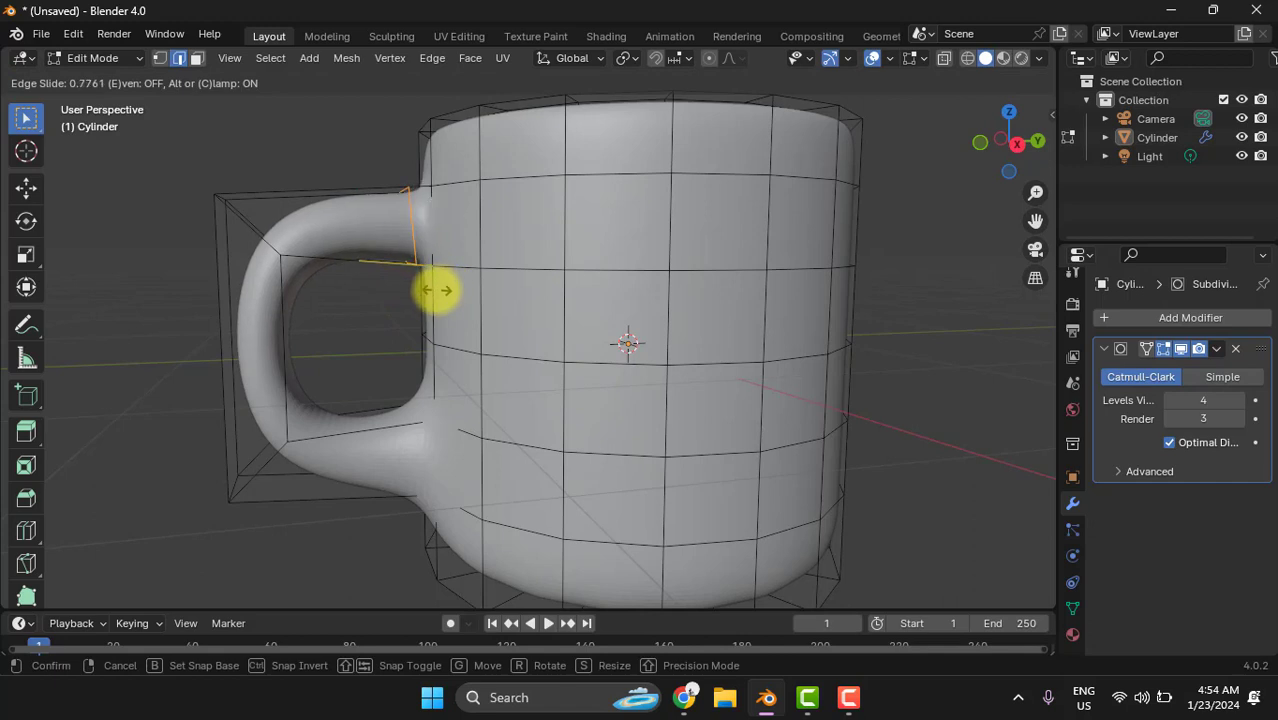
pyautogui.click(434, 292)
pyautogui.click(365, 358)
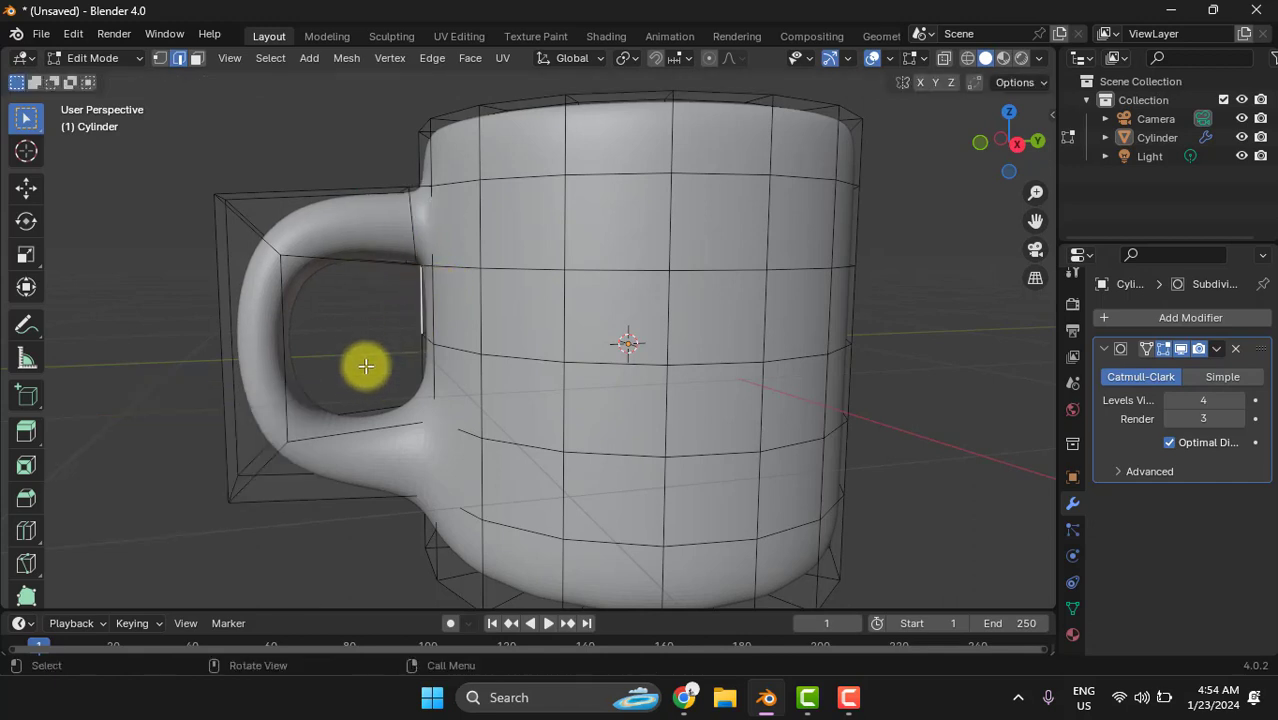
# - Add a loop cut around the handle's lower arm and slide it by about 0.70 towards the mug body
pyautogui.hotkey('ctrl', 'r')
pyautogui.click(360, 456)
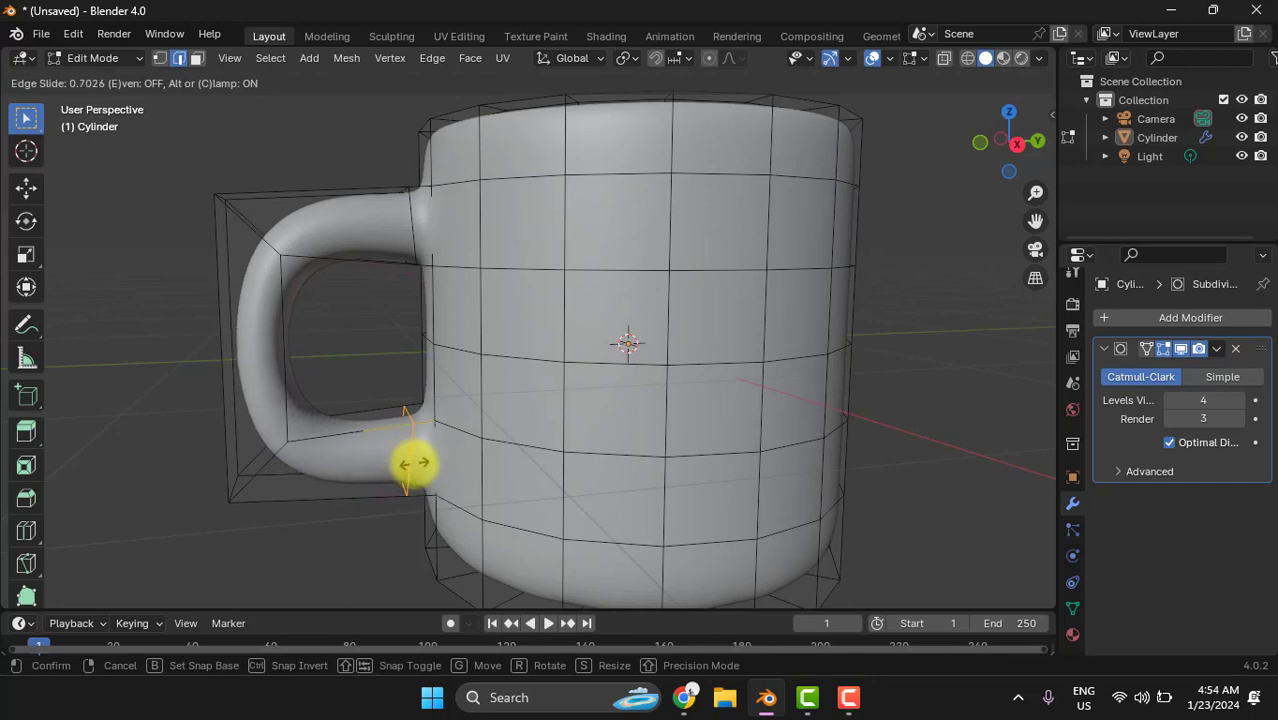
pyautogui.click(414, 463)
pyautogui.click(414, 463)
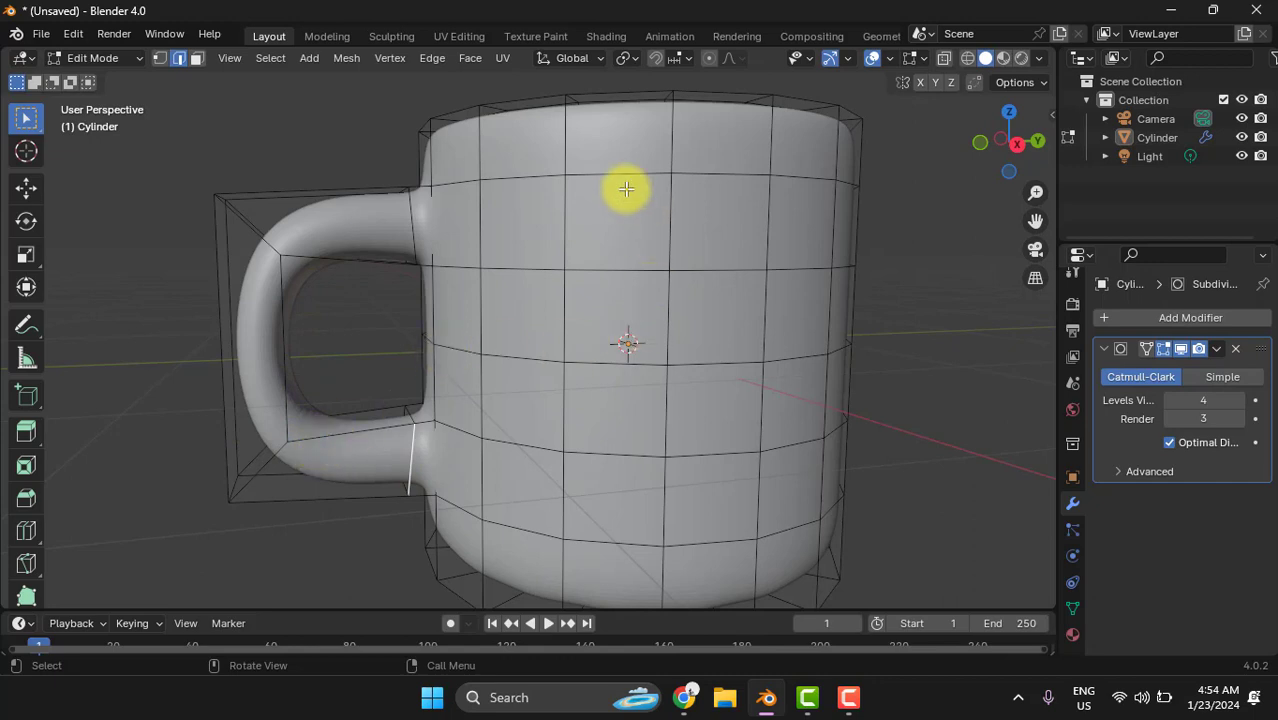
# - Add a loop cut around the mug body just below the rim, slid upward with a factor of -0.5
pyautogui.moveTo(662, 188); pyautogui.dragTo(667, 202, button='middle')
pyautogui.hotkey('ctrl', 'r')
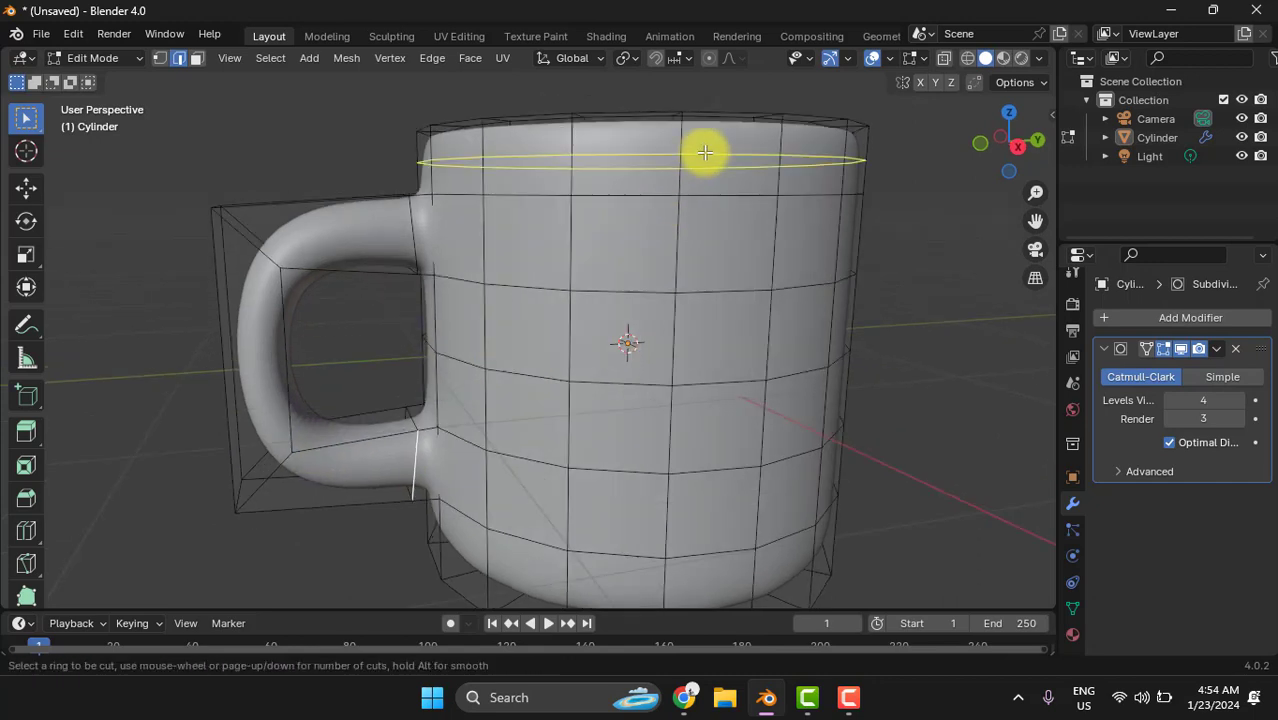
pyautogui.click(705, 152)
pyautogui.click(705, 128)
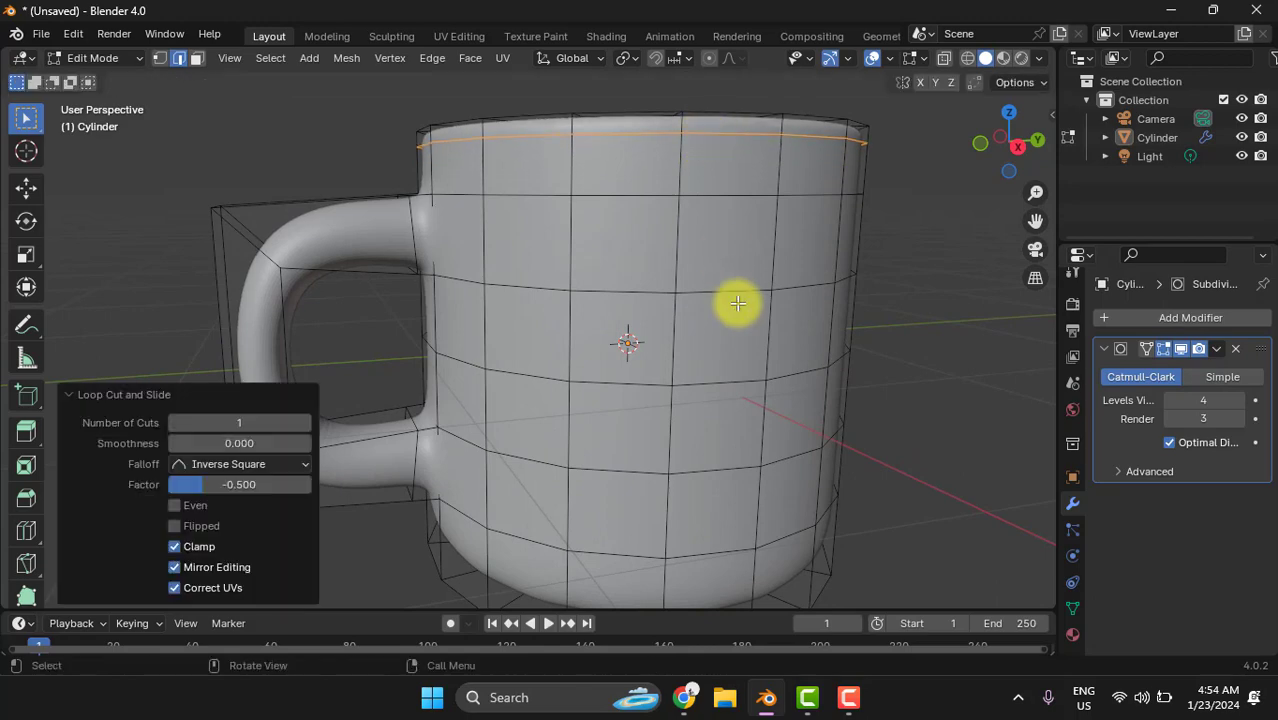
pyautogui.click(861, 371)
# - Add a loop cut around the mug body just above the base, slid downward with a factor of about 0.44
pyautogui.moveTo(870, 366); pyautogui.dragTo(808, 501, button='middle')
pyautogui.hotkey('ctrl', 'r')
pyautogui.click(804, 505)
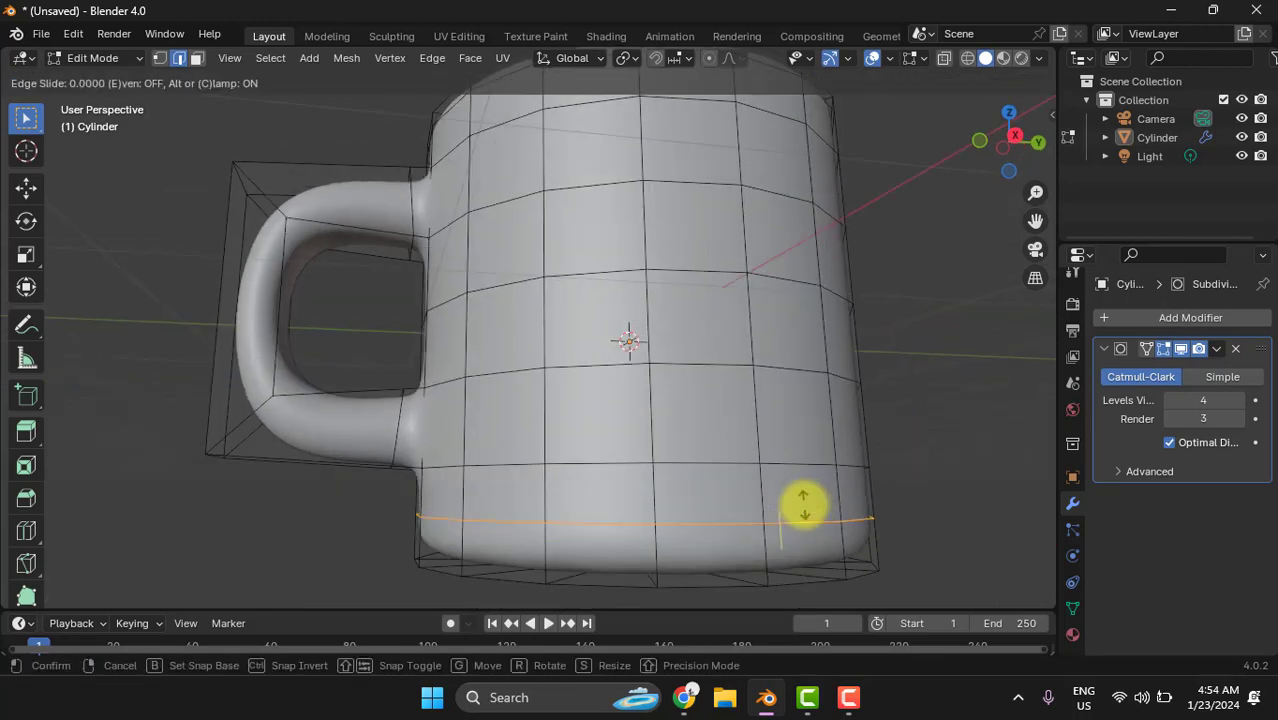
pyautogui.moveTo(804, 509); pyautogui.dragTo(840, 523)
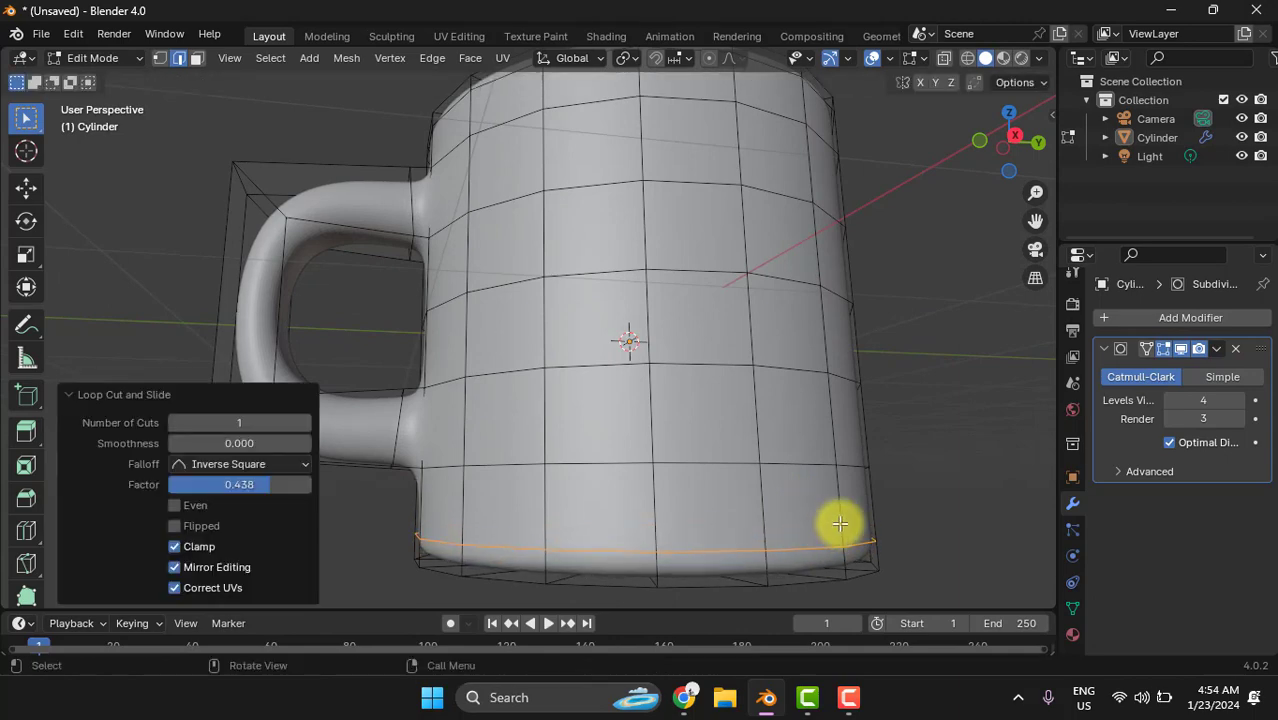
pyautogui.moveTo(944, 469); pyautogui.dragTo(853, 276, button='middle')
pyautogui.hotkey('ctrl', 'r')
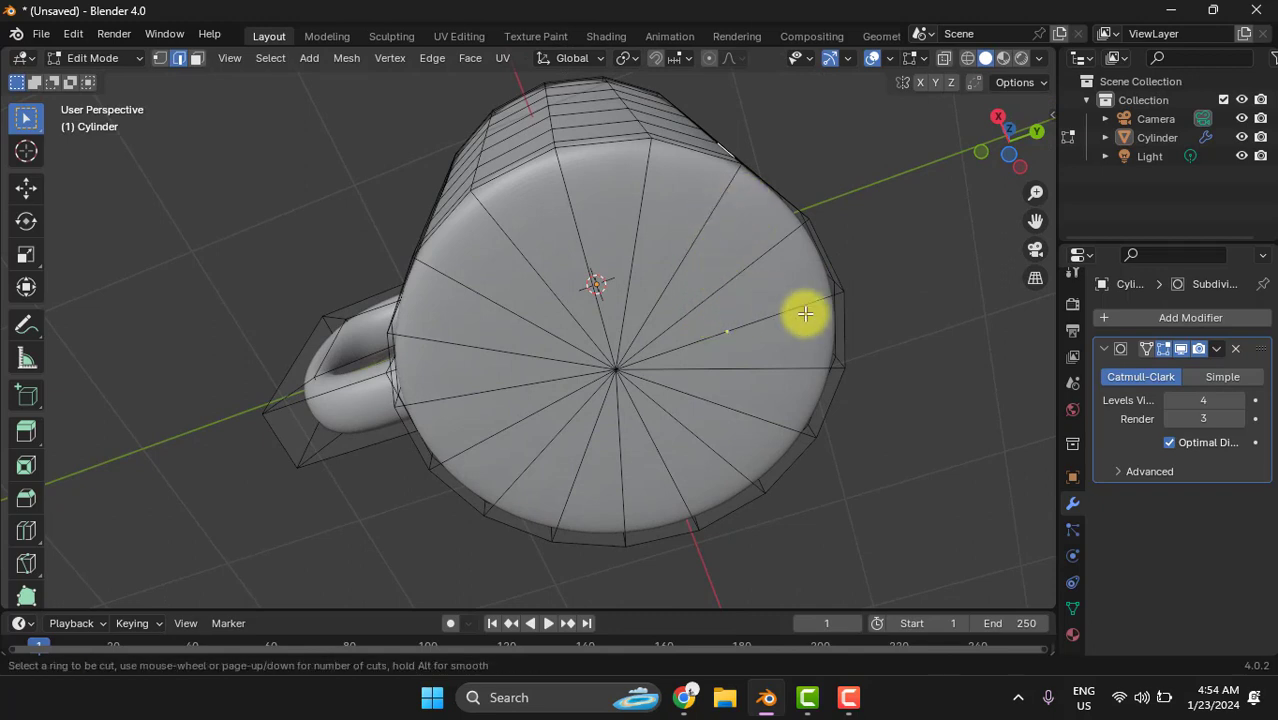
pyautogui.press('Escape')
# - Switch to the UV Editing workspace with the mug still in Edit Mode
pyautogui.moveTo(904, 370); pyautogui.dragTo(656, 386, button='middle')
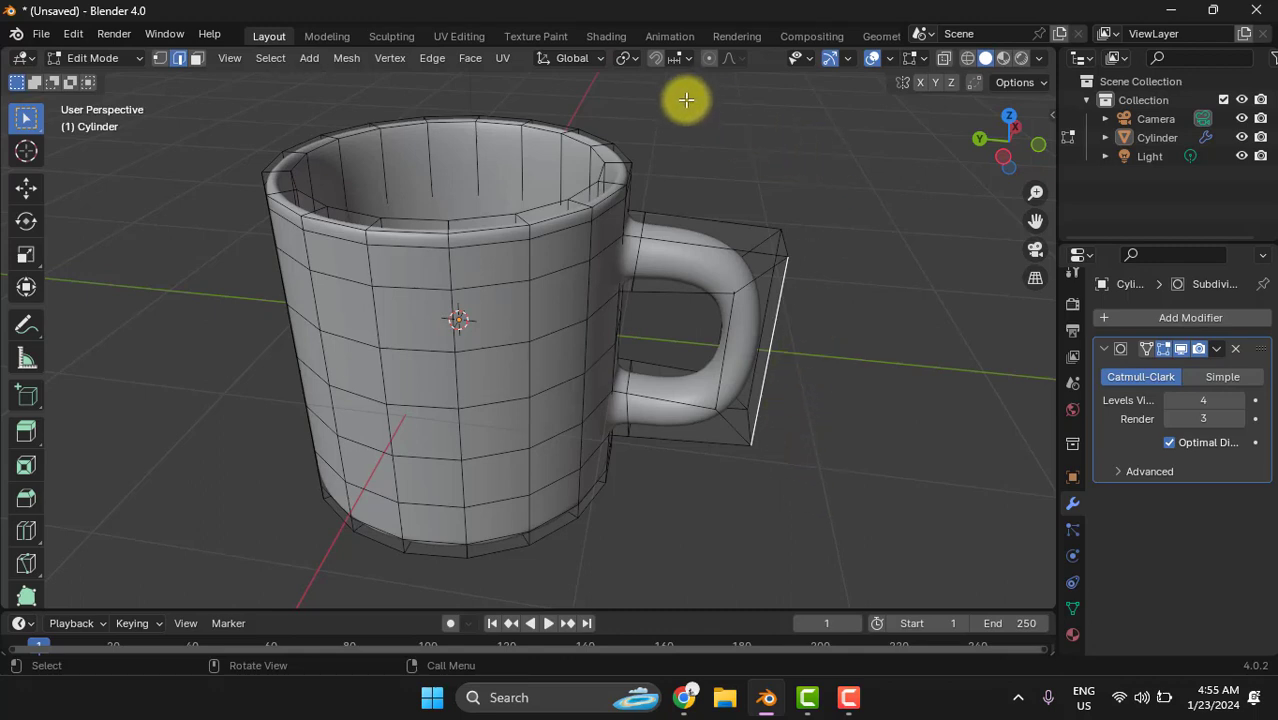
pyautogui.click(459, 36)
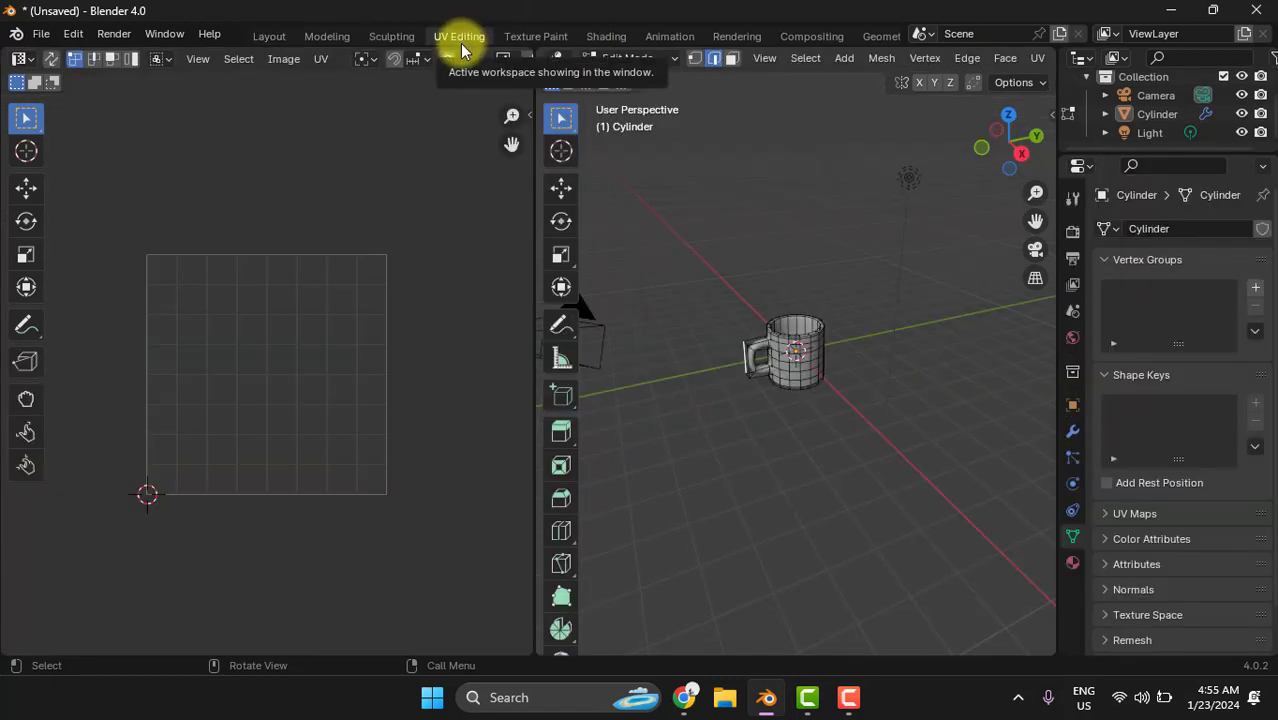
# - Narrow the UV editor to give the 3D view more room and switch the mug to Object Mode
pyautogui.scroll(6, 852, 378)
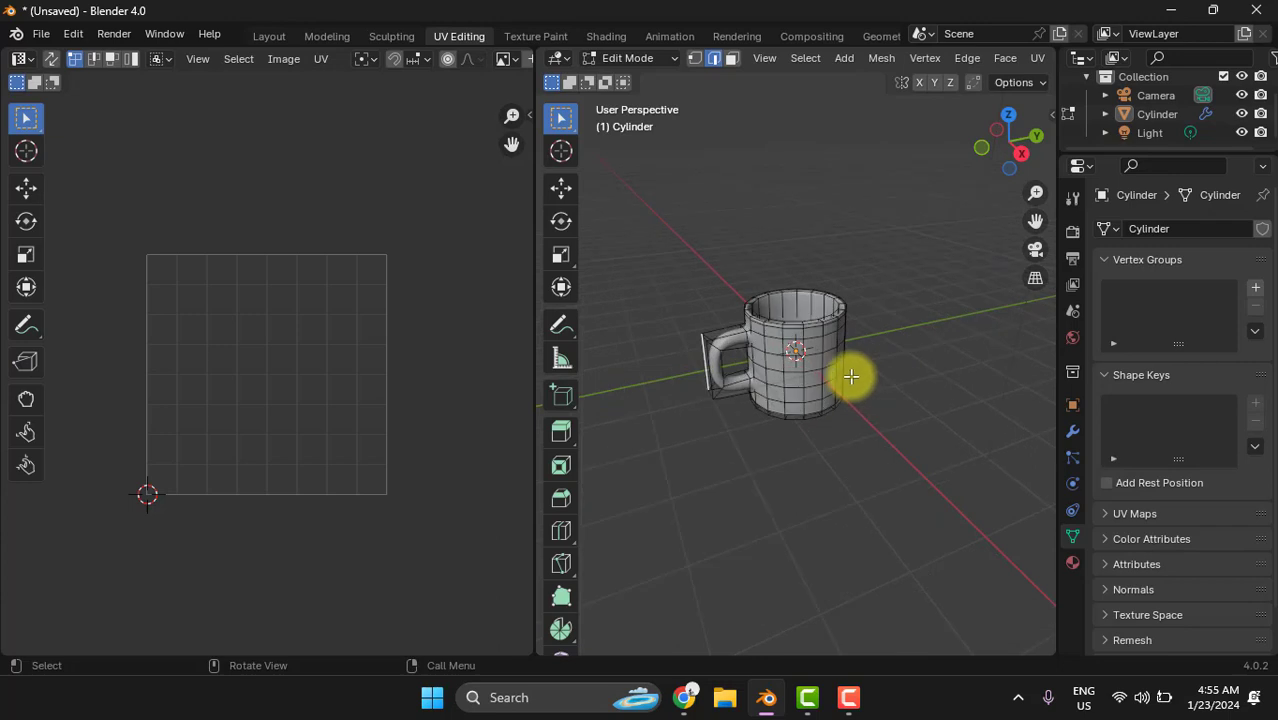
pyautogui.moveTo(1013, 439); pyautogui.dragTo(943, 462, button='middle')
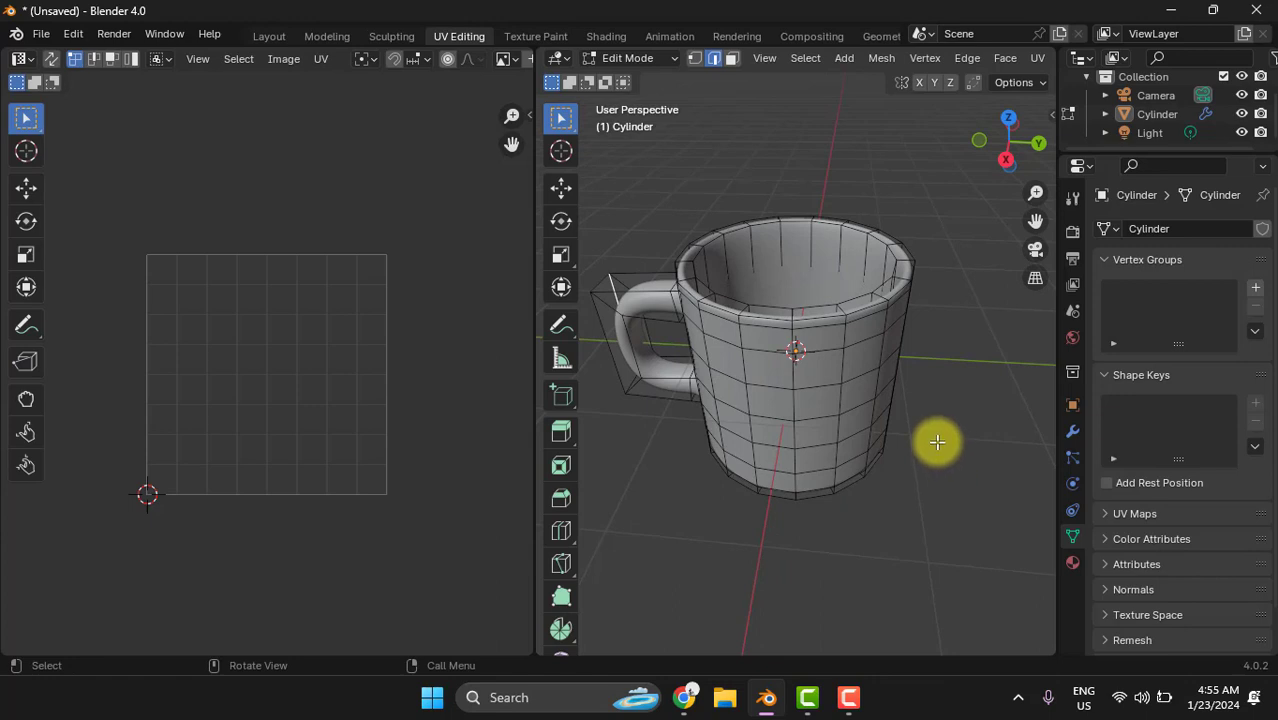
pyautogui.moveTo(939, 430); pyautogui.dragTo(941, 402, button='middle')
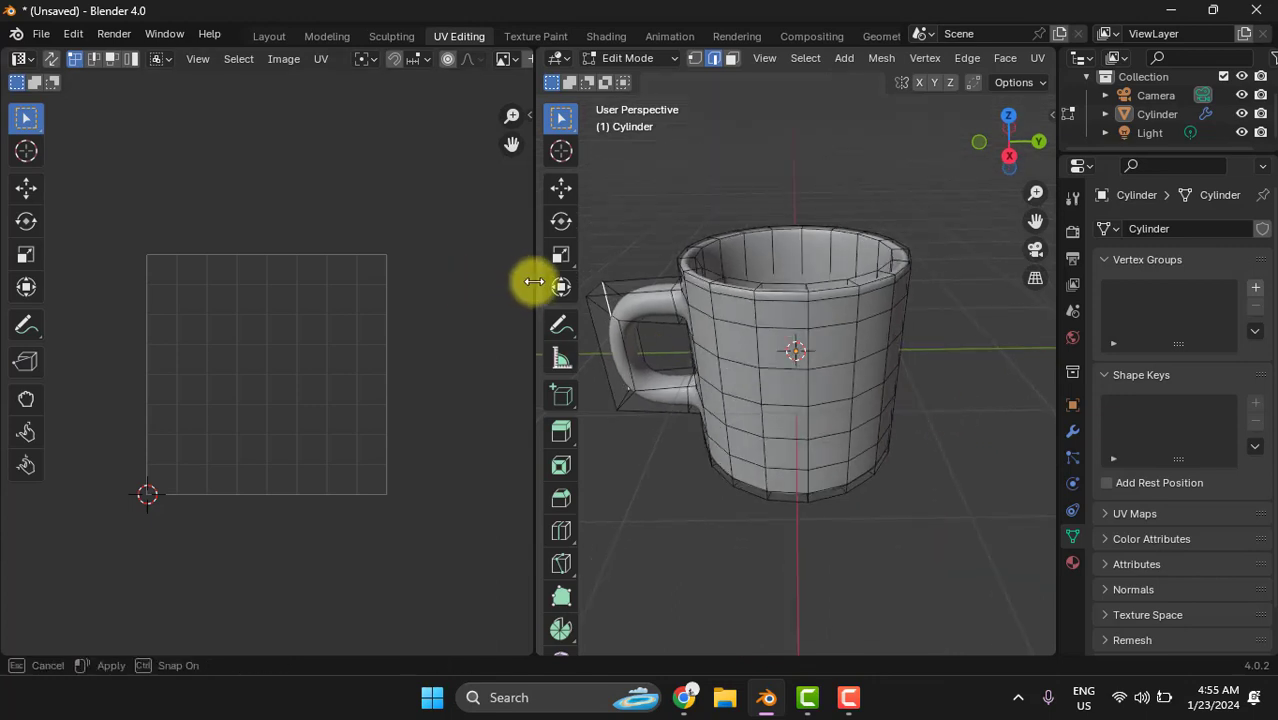
pyautogui.moveTo(531, 280); pyautogui.dragTo(457, 285)
pyautogui.moveTo(888, 417); pyautogui.dragTo(887, 408, button='middle')
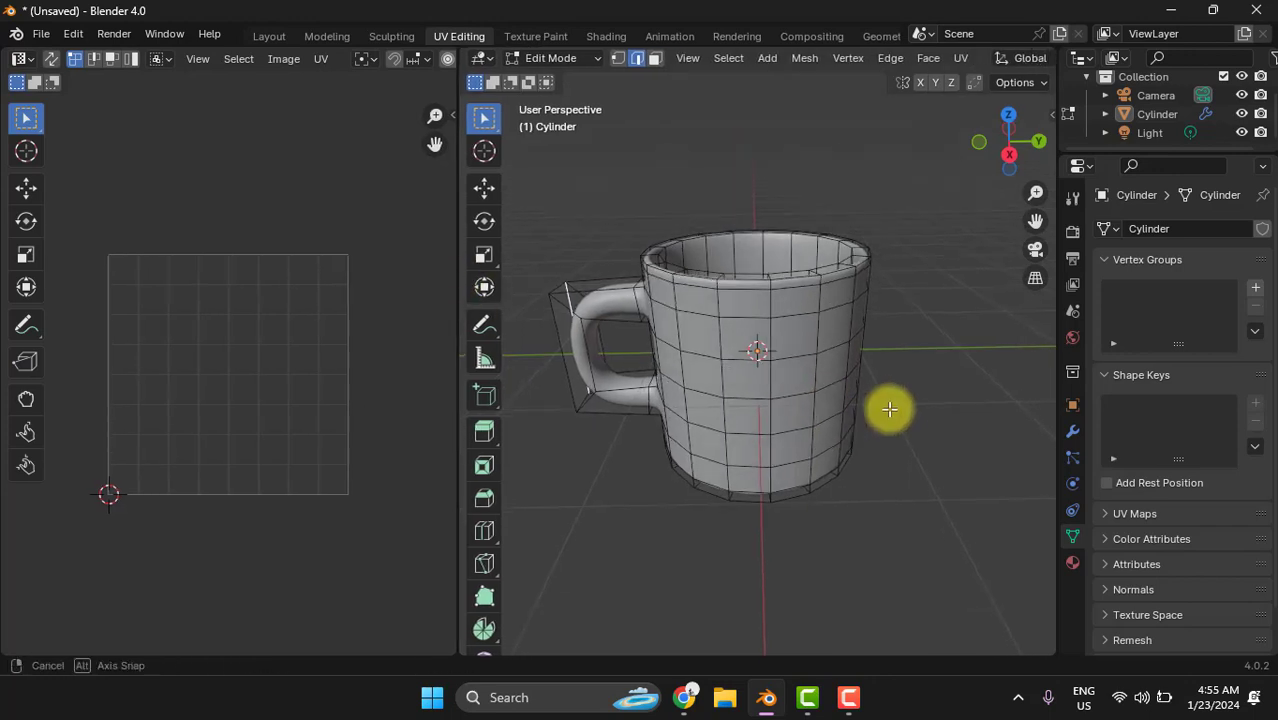
pyautogui.click(580, 58)
pyautogui.click(562, 79)
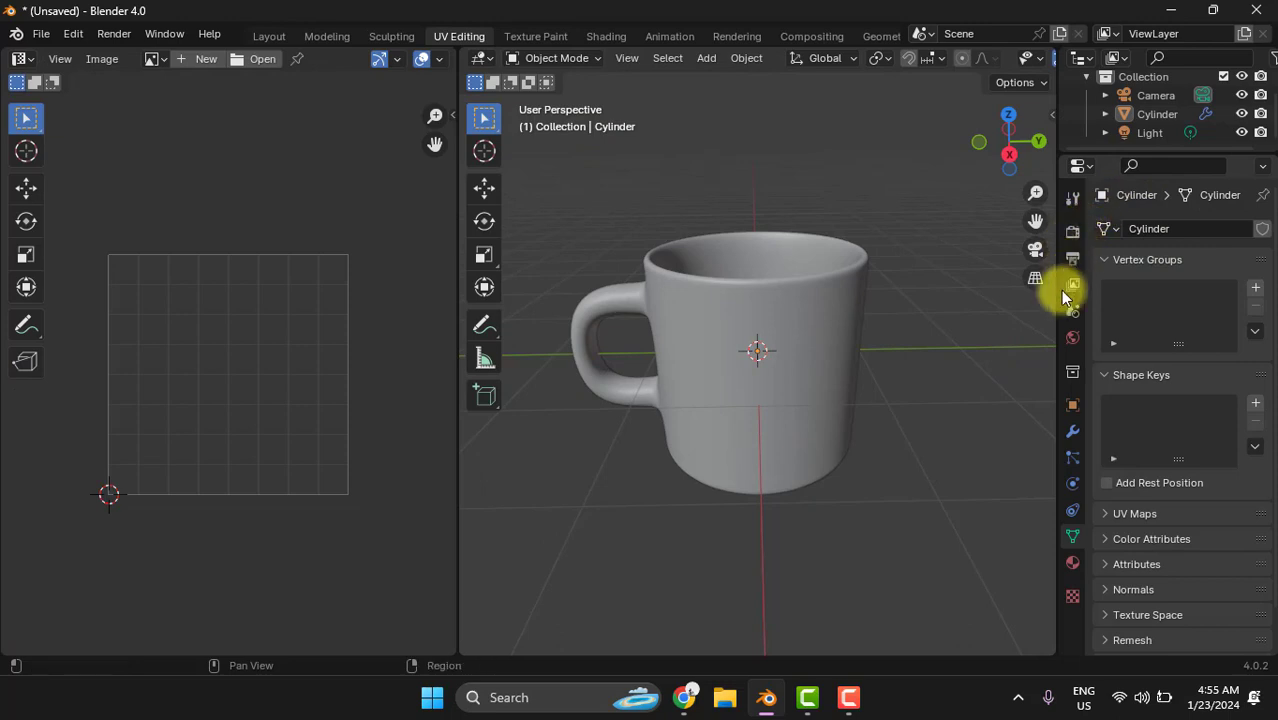
# - Create a new material for the mug and open its base color for editing
pyautogui.click(1072, 564)
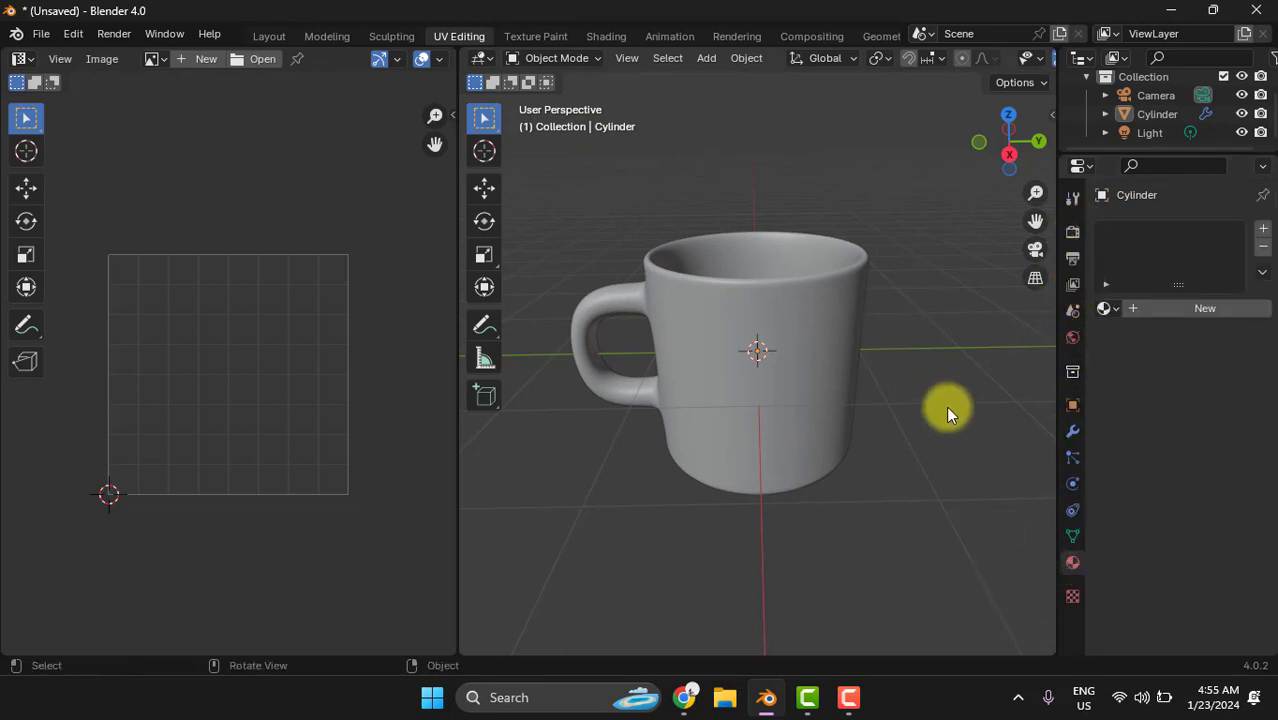
pyautogui.click(1199, 308)
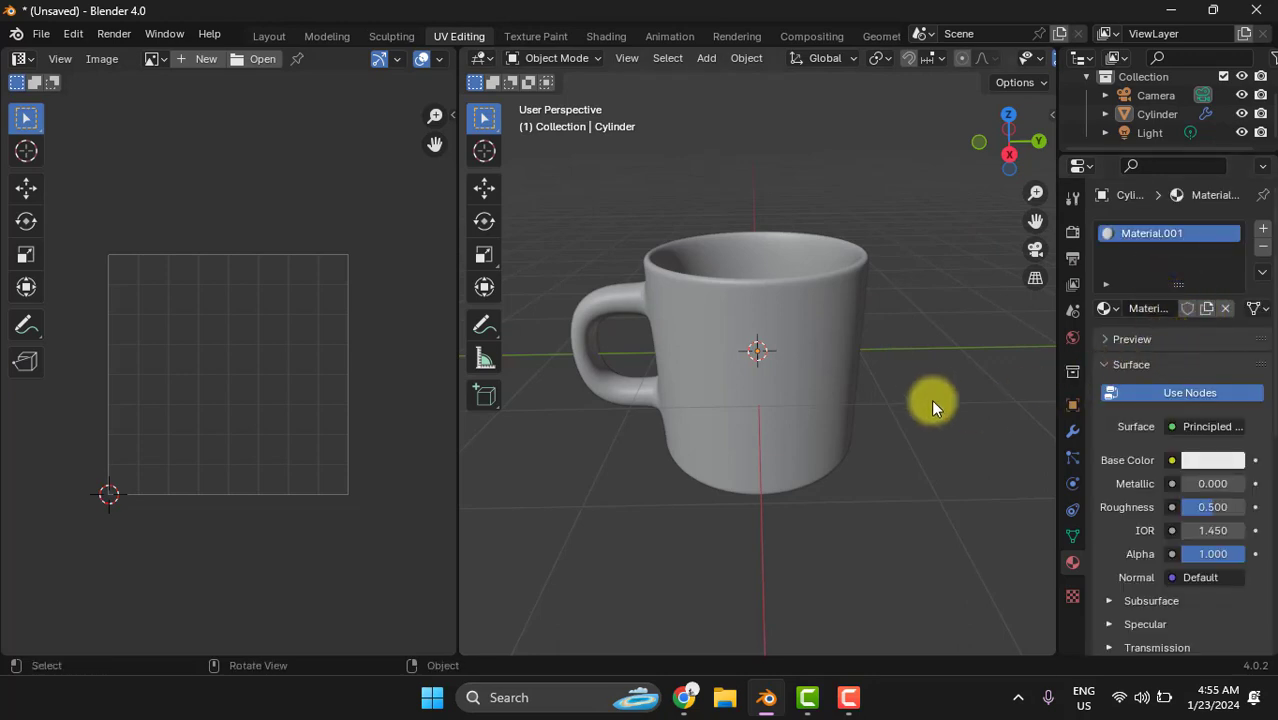
pyautogui.moveTo(931, 399); pyautogui.dragTo(913, 384, button='middle')
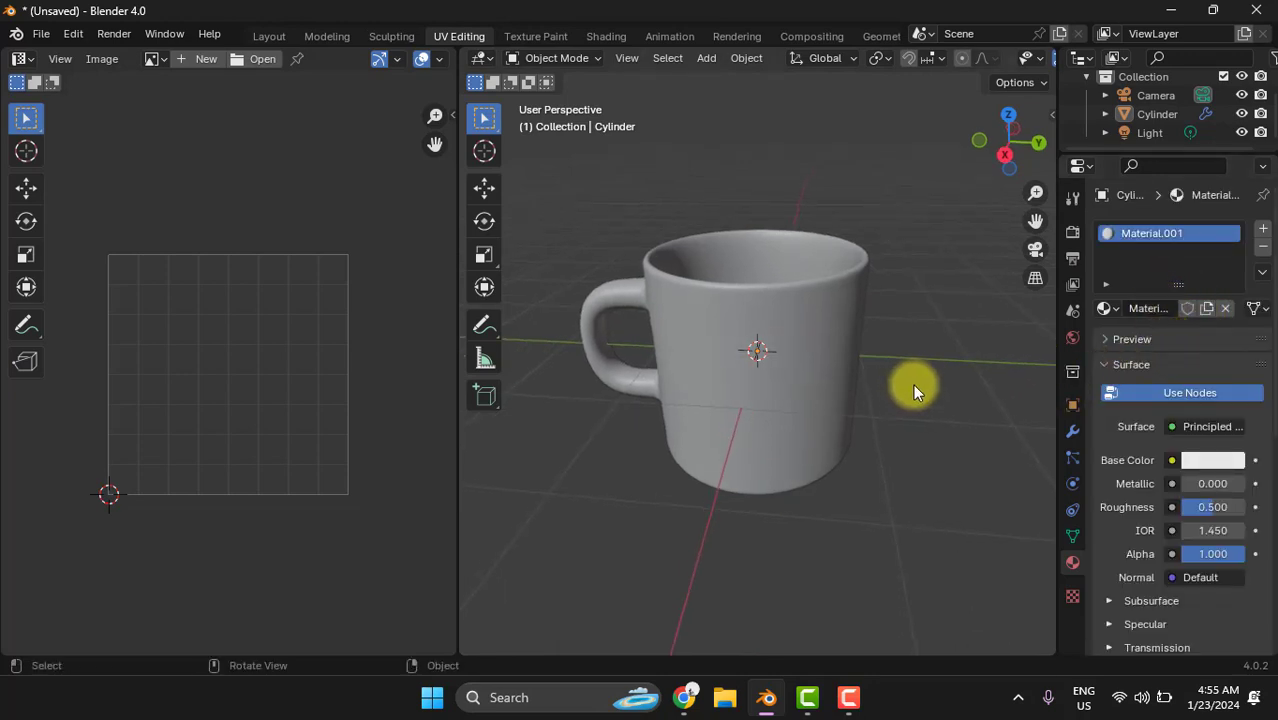
pyautogui.click(1216, 461)
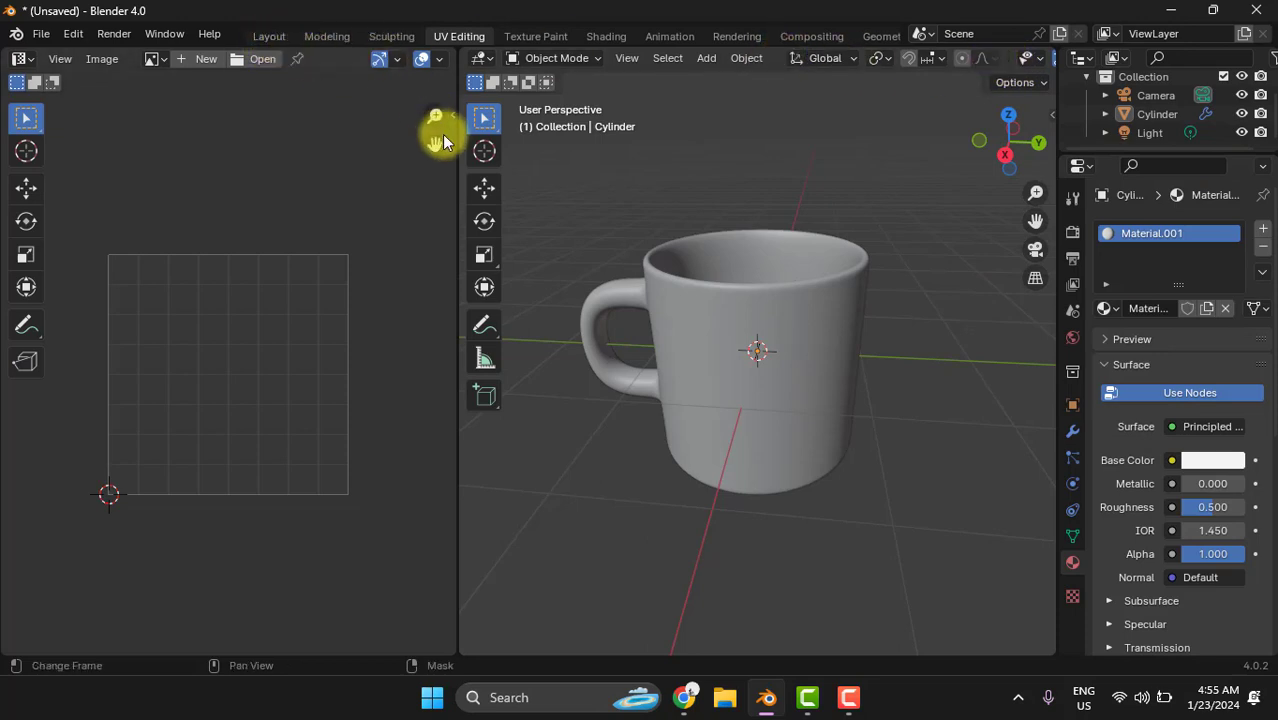
# - Display the mug in Material Preview shading and adjust the brightness of its material's base color
pyautogui.moveTo(457, 150); pyautogui.dragTo(229, 156)
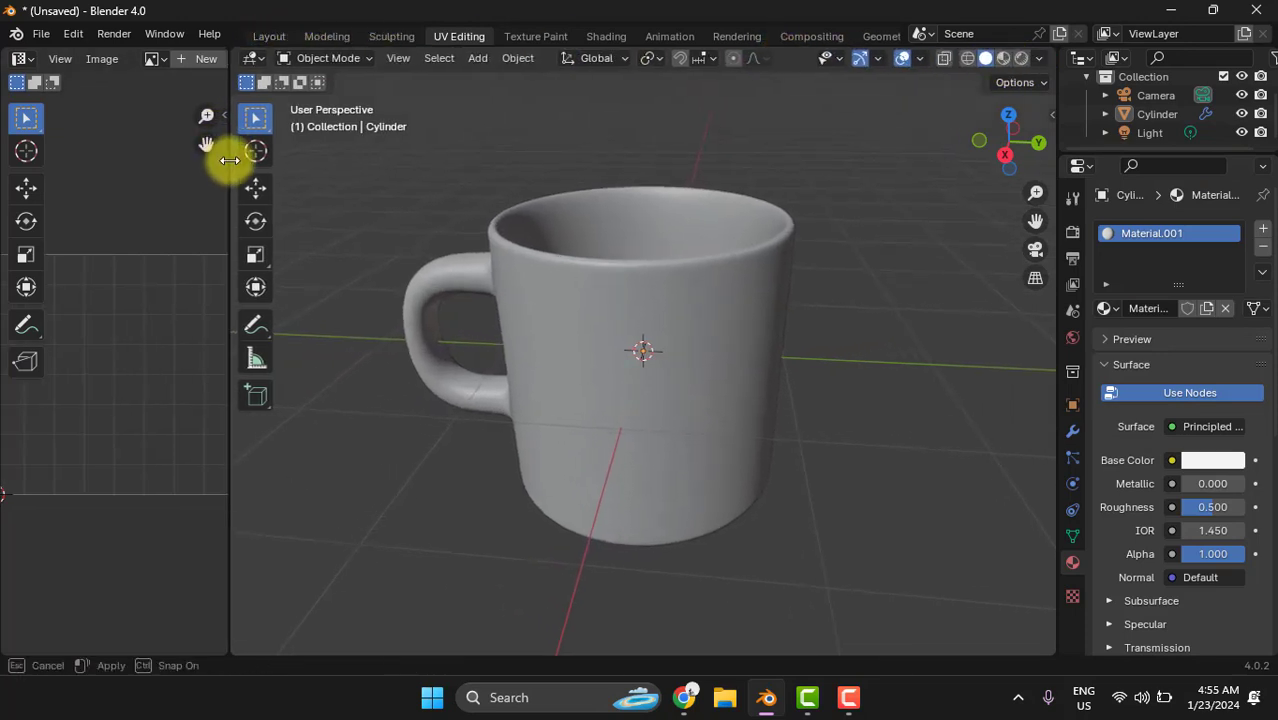
pyautogui.click(1004, 59)
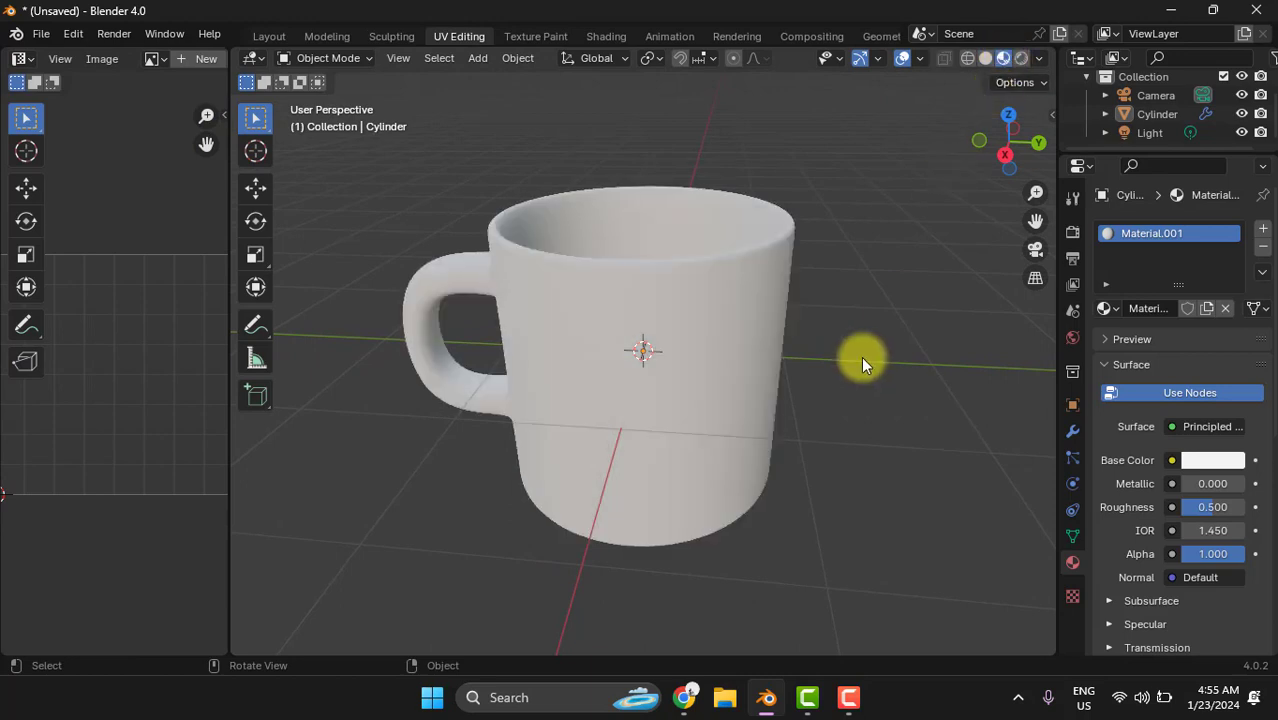
pyautogui.moveTo(864, 363); pyautogui.dragTo(905, 368, button='middle')
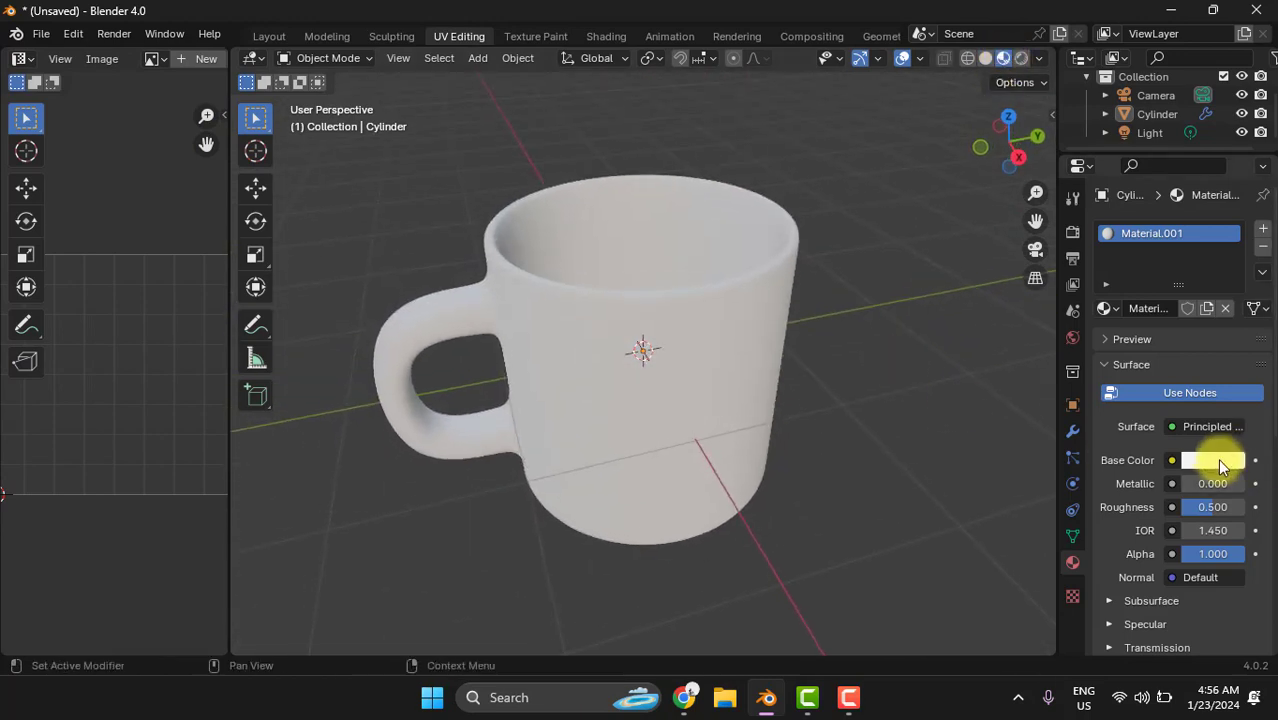
pyautogui.click(1219, 462)
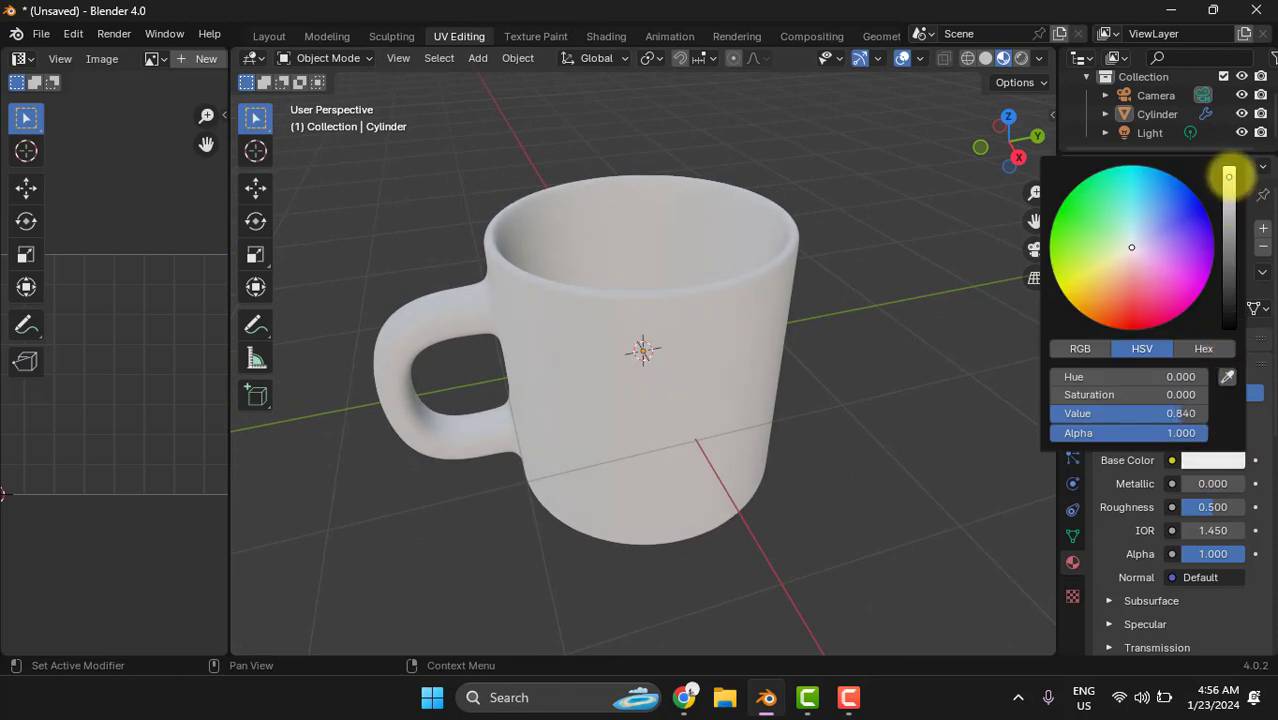
pyautogui.scroll(-2, 867, 379)
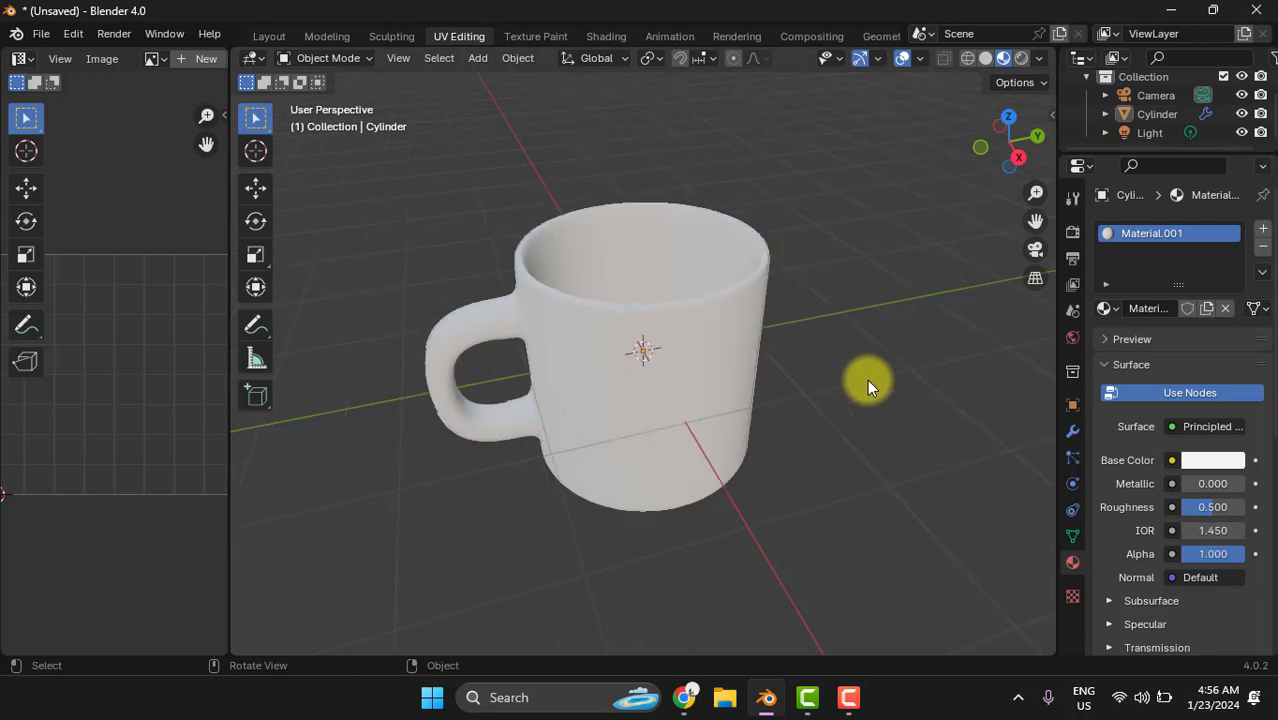
# - Return the mug to Edit Mode and add a second, empty material slot
pyautogui.moveTo(230, 195); pyautogui.dragTo(394, 203)
pyautogui.moveTo(795, 370); pyautogui.dragTo(915, 365, button='middle')
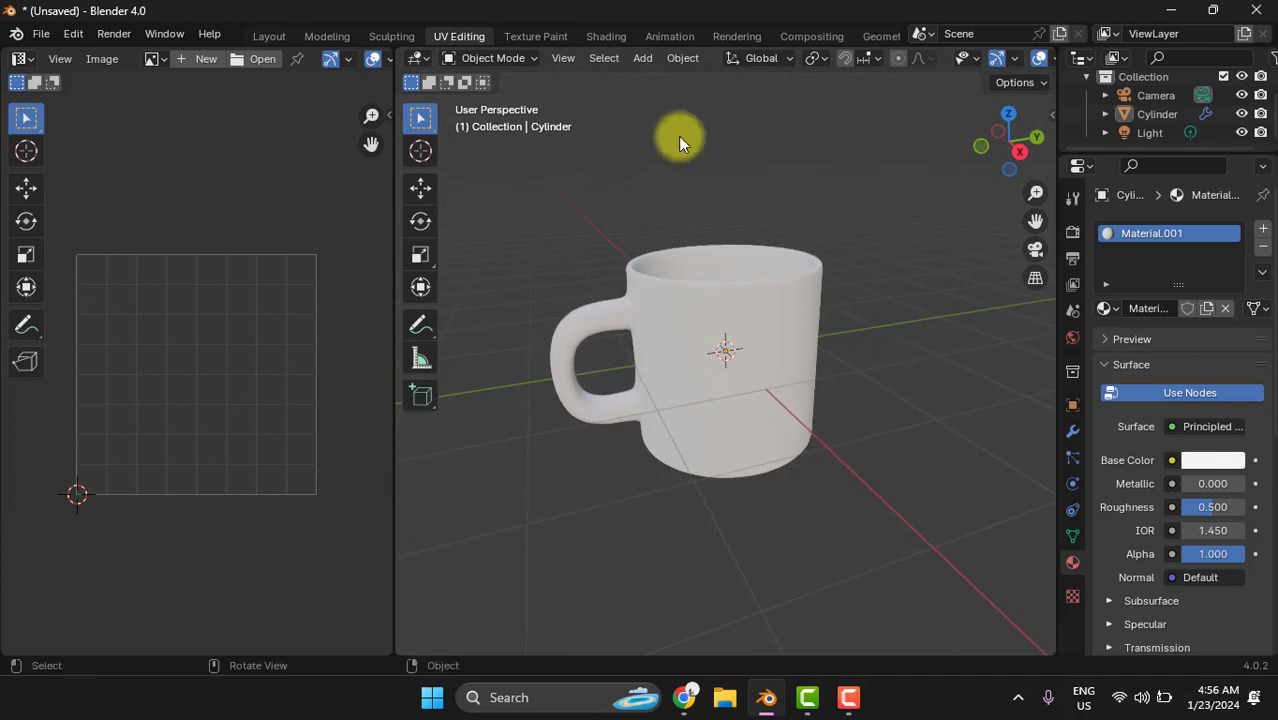
pyautogui.click(518, 60)
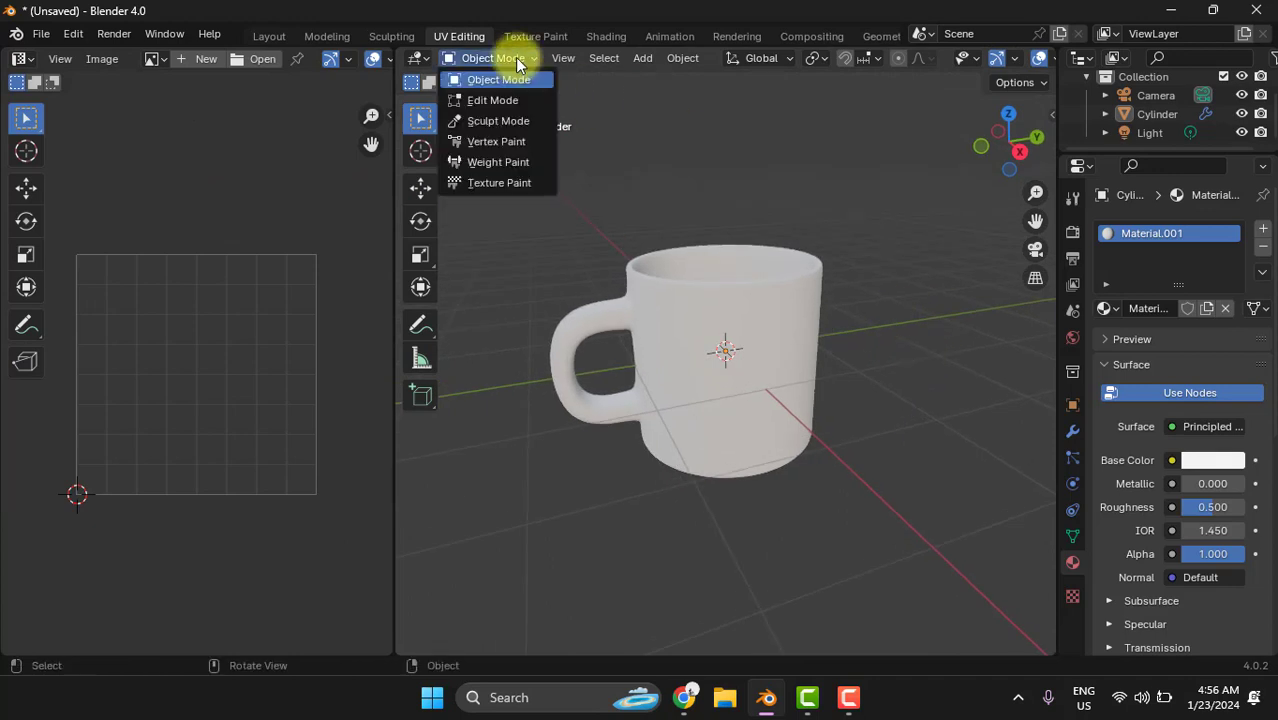
pyautogui.click(492, 102)
pyautogui.scroll(4, 795, 515)
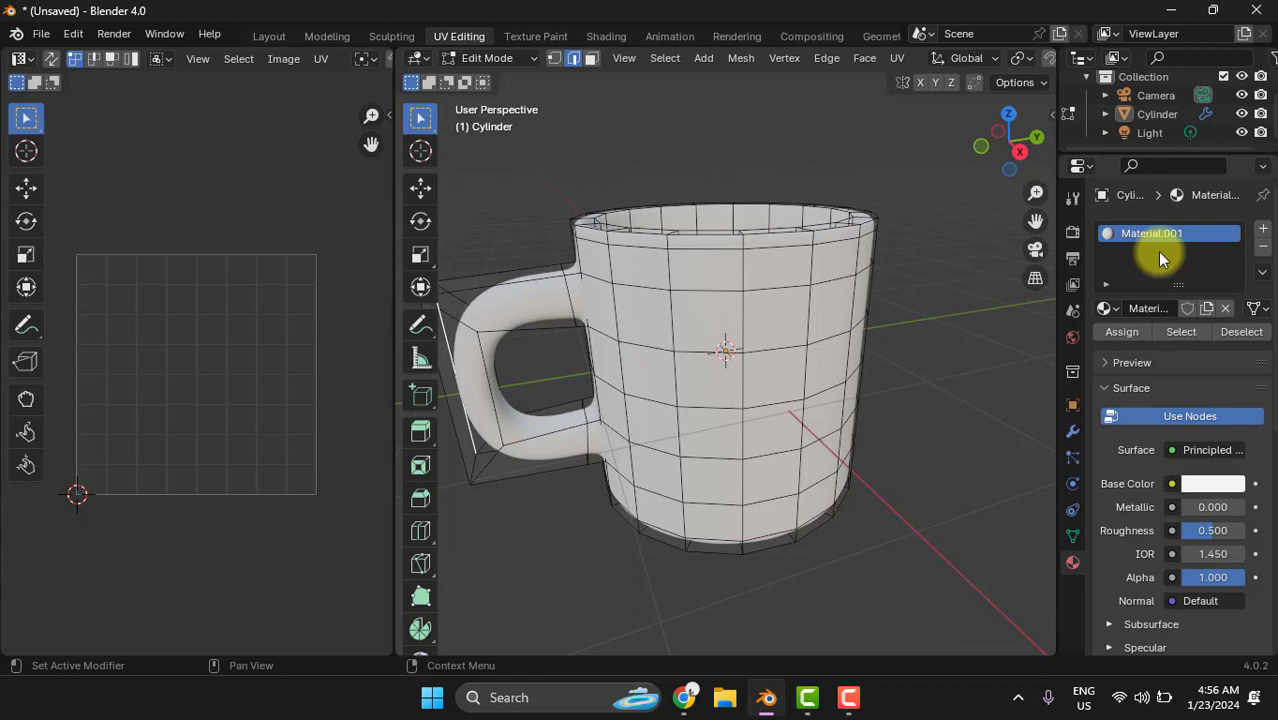
pyautogui.click(1264, 233)
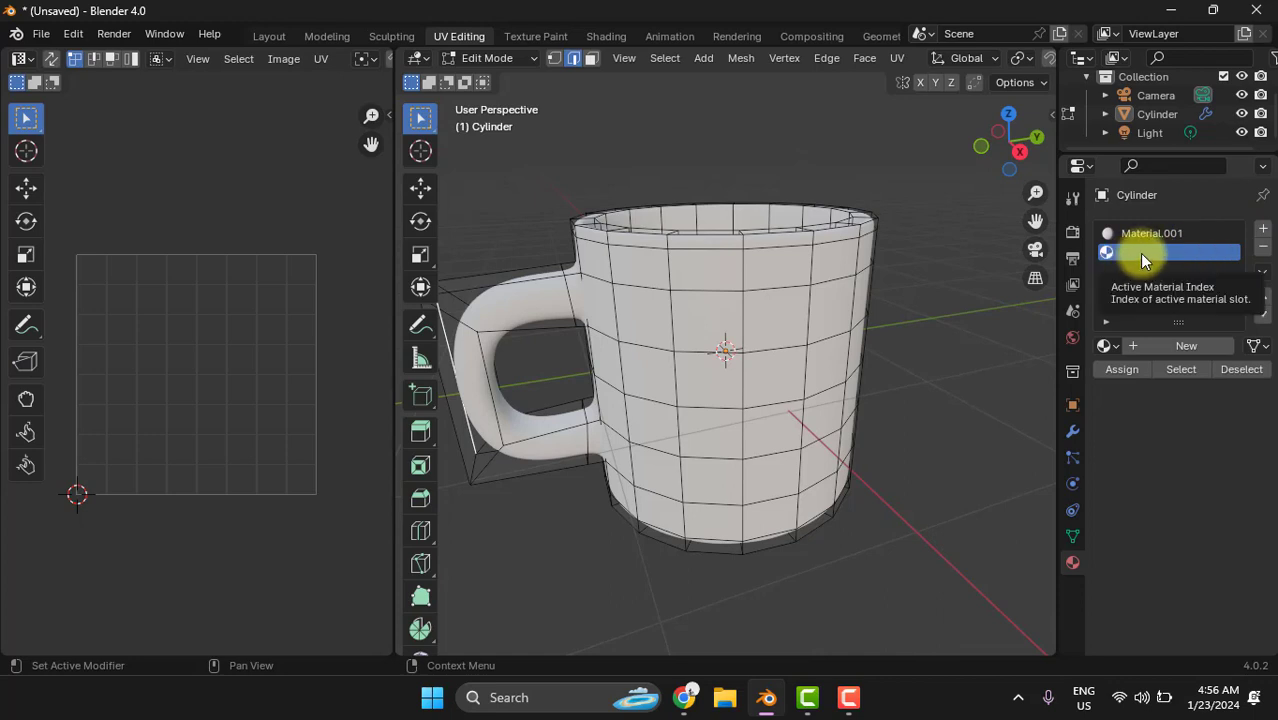
pyautogui.click(1265, 253)
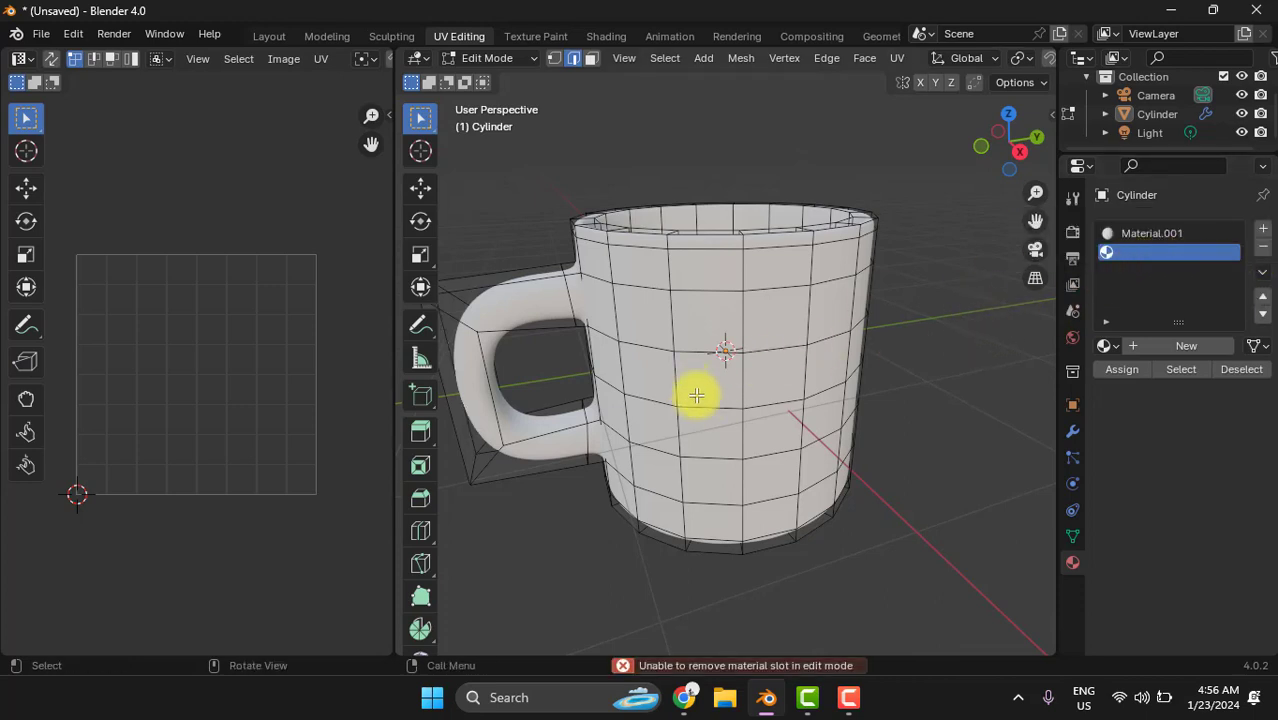
pyautogui.moveTo(697, 395); pyautogui.dragTo(799, 377, button='middle')
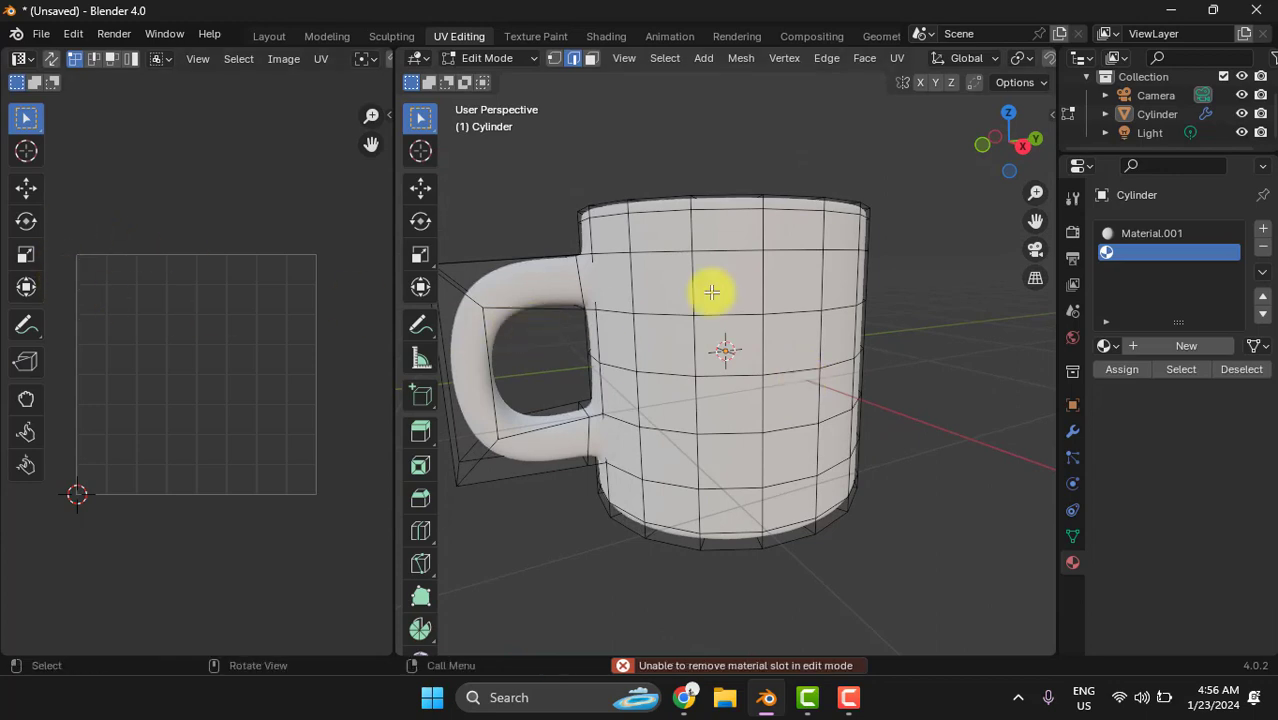
pyautogui.press('c')
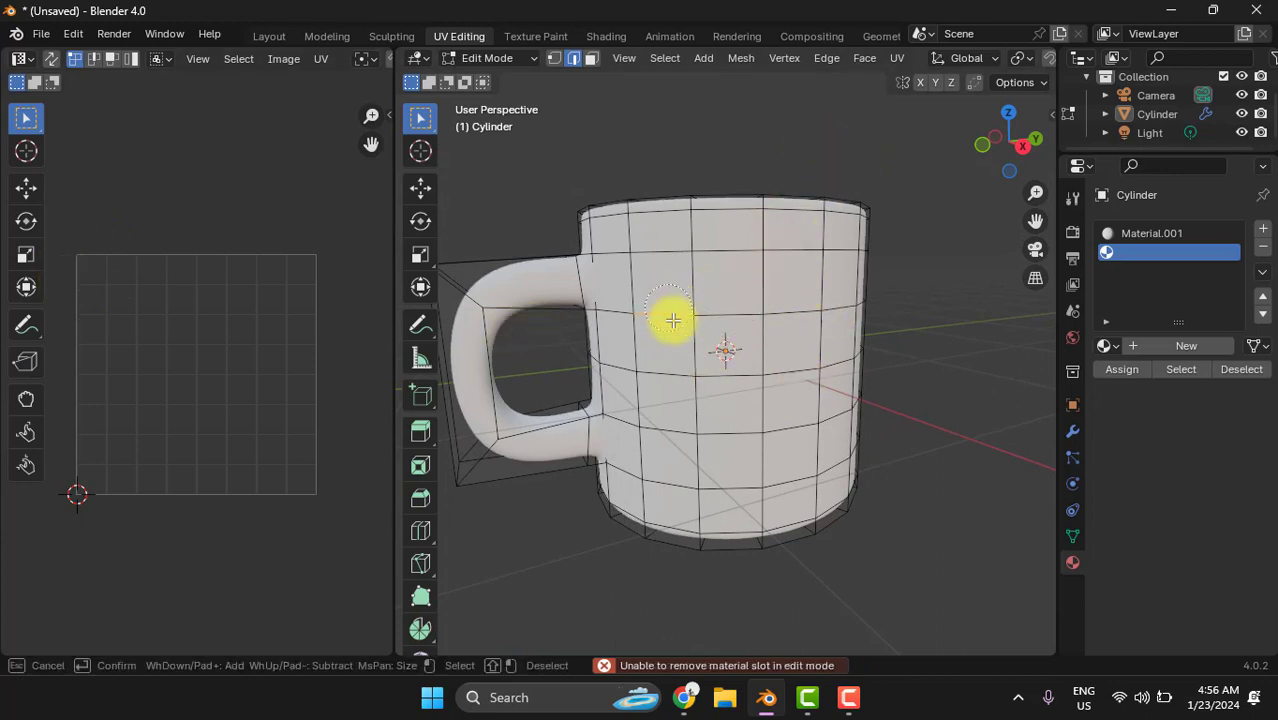
pyautogui.moveTo(673, 320); pyautogui.dragTo(670, 434)
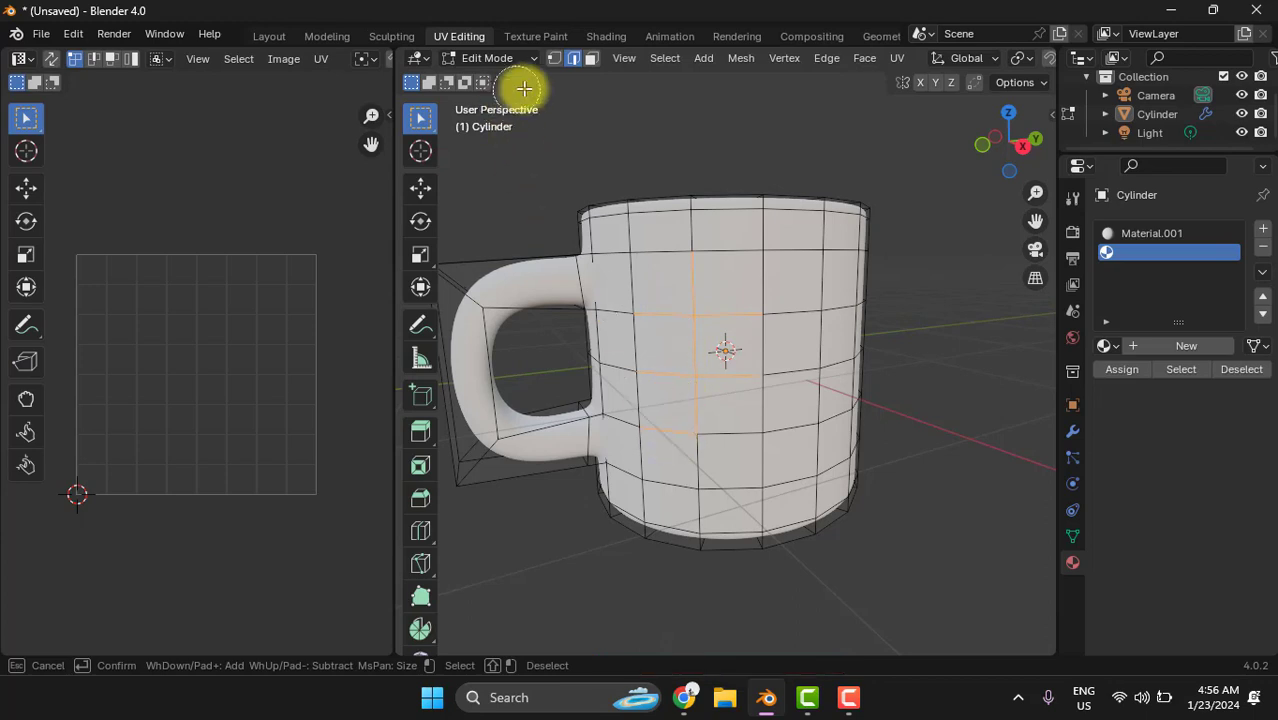
pyautogui.press('Escape')
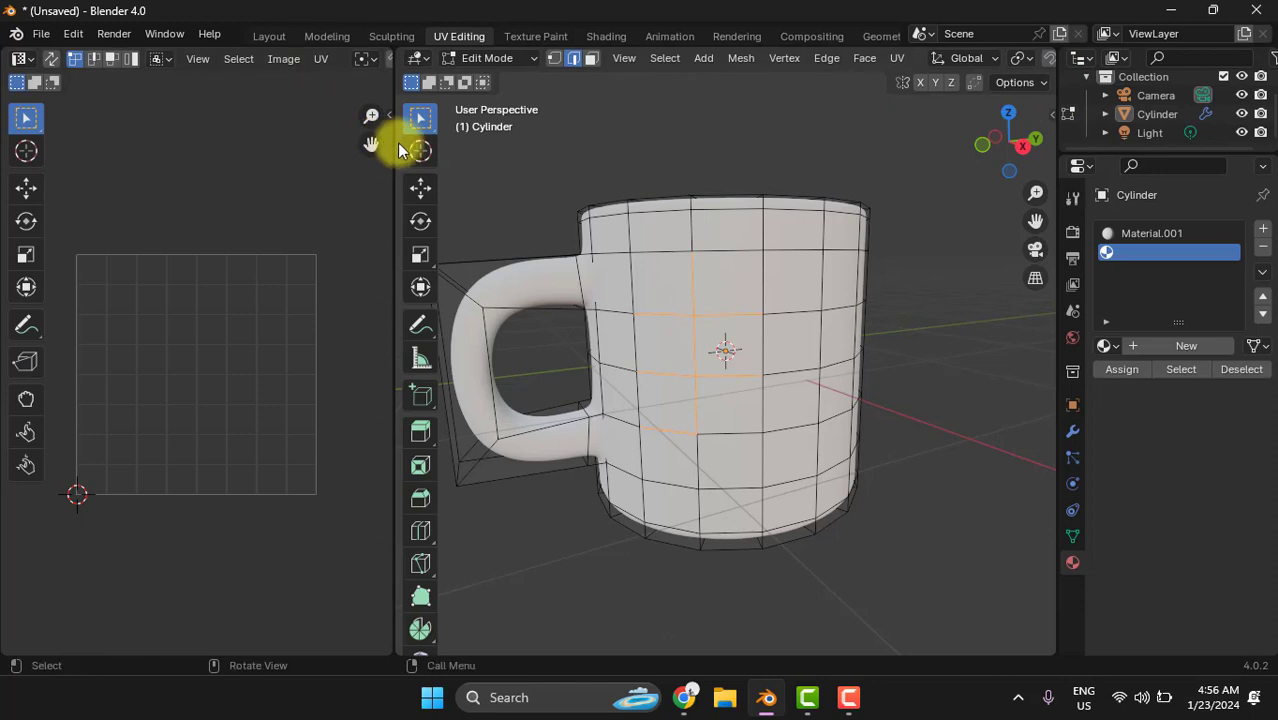
pyautogui.moveTo(394, 143); pyautogui.dragTo(143, 183)
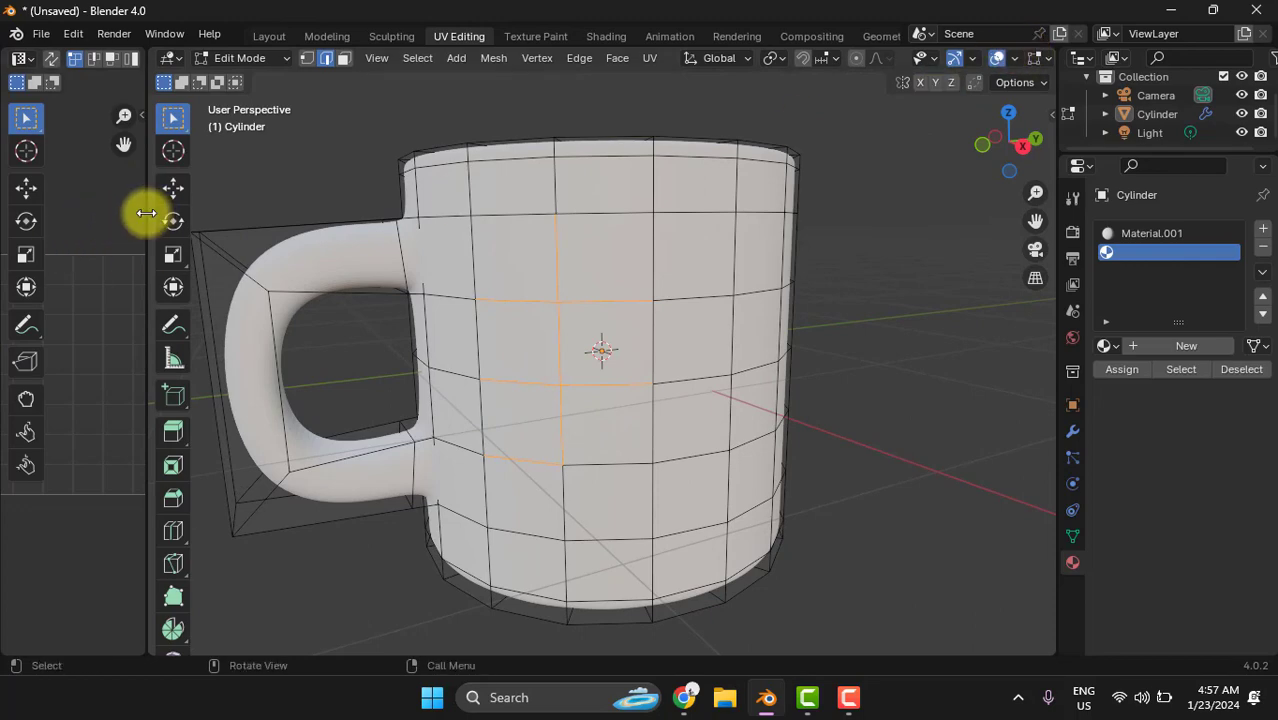
pyautogui.moveTo(146, 213); pyautogui.dragTo(418, 200)
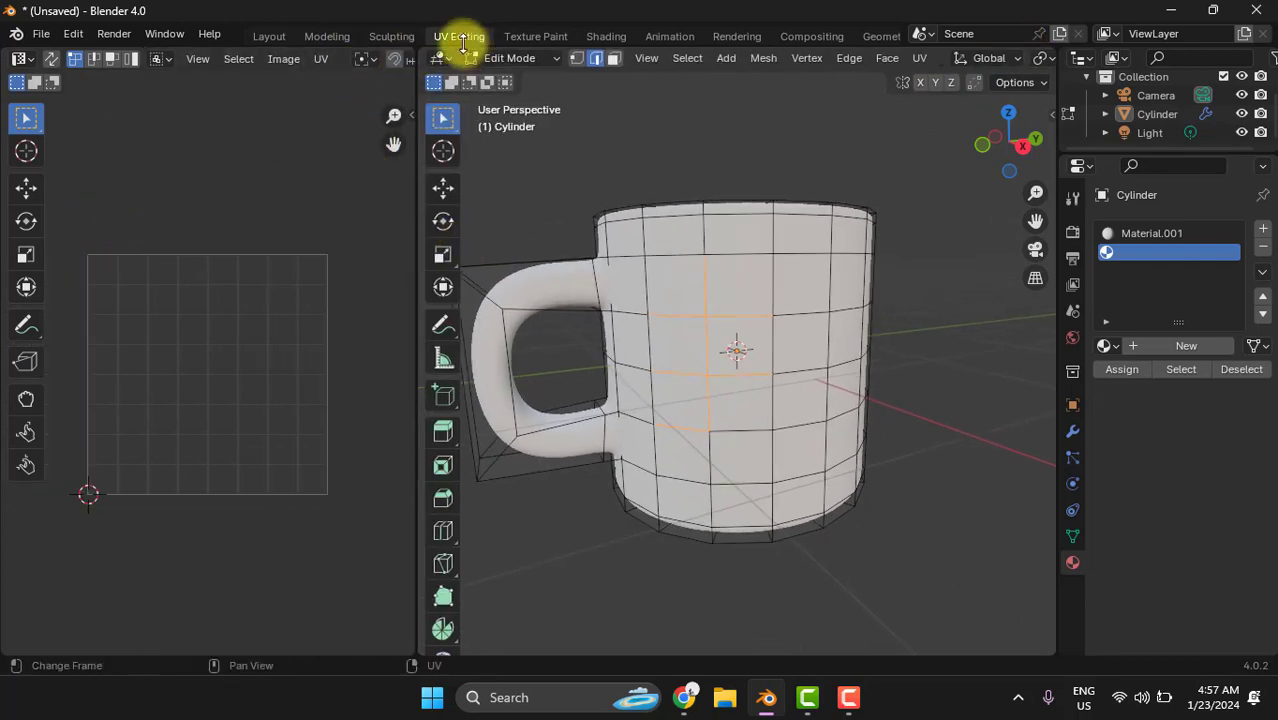
# - Switch to the Layout workspace and put the mug in Edit Mode with face selection
pyautogui.click(268, 37)
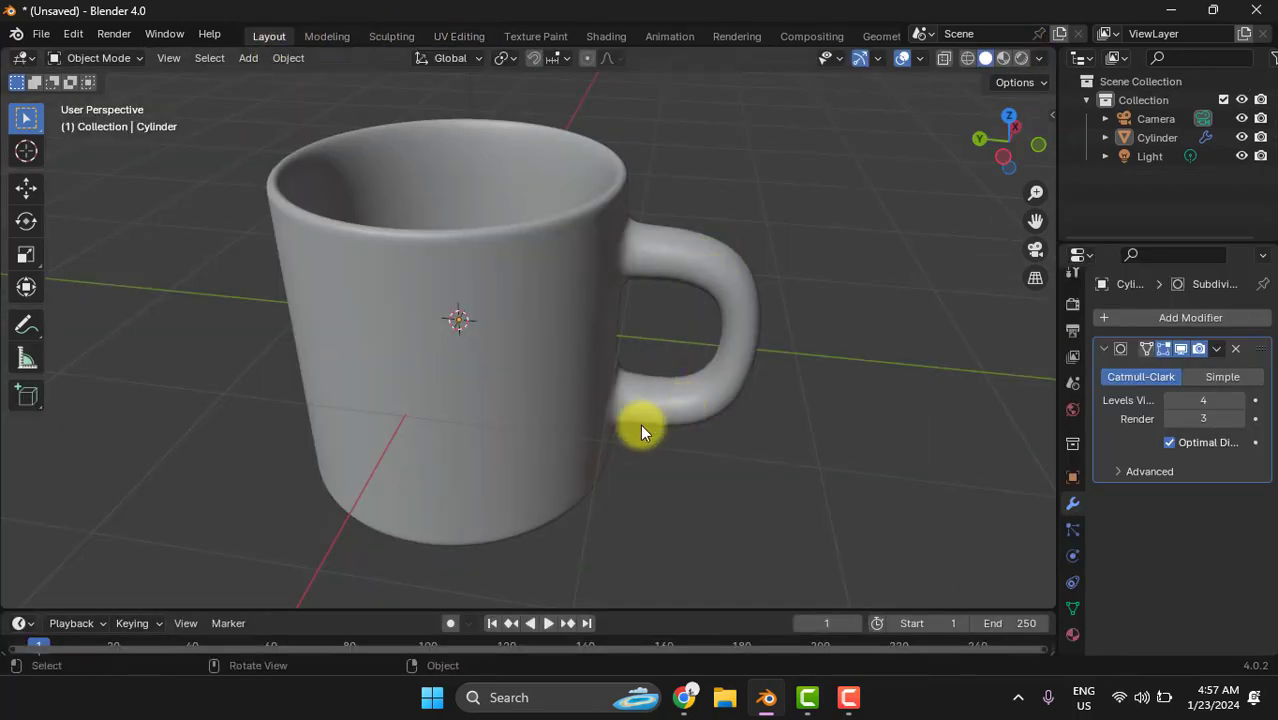
pyautogui.moveTo(640, 430); pyautogui.dragTo(665, 419, button='middle')
pyautogui.click(105, 60)
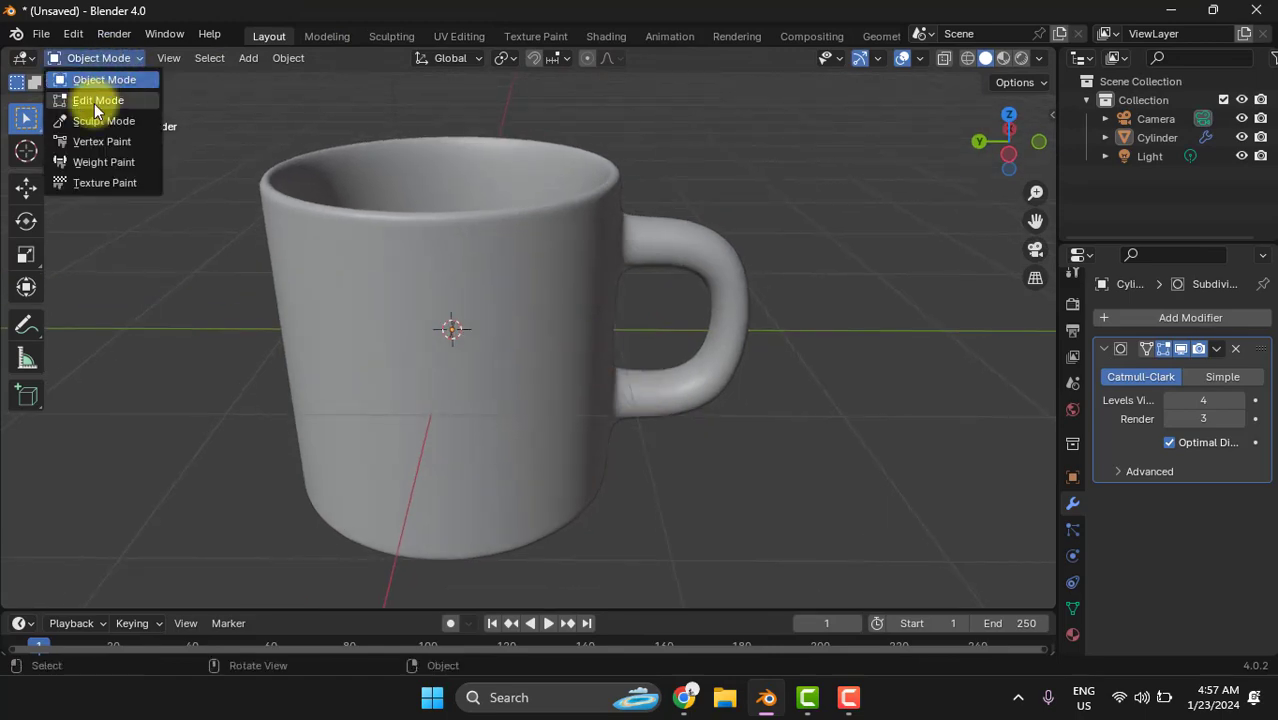
pyautogui.click(97, 110)
pyautogui.moveTo(163, 325); pyautogui.dragTo(659, 268, button='middle')
pyautogui.click(197, 58)
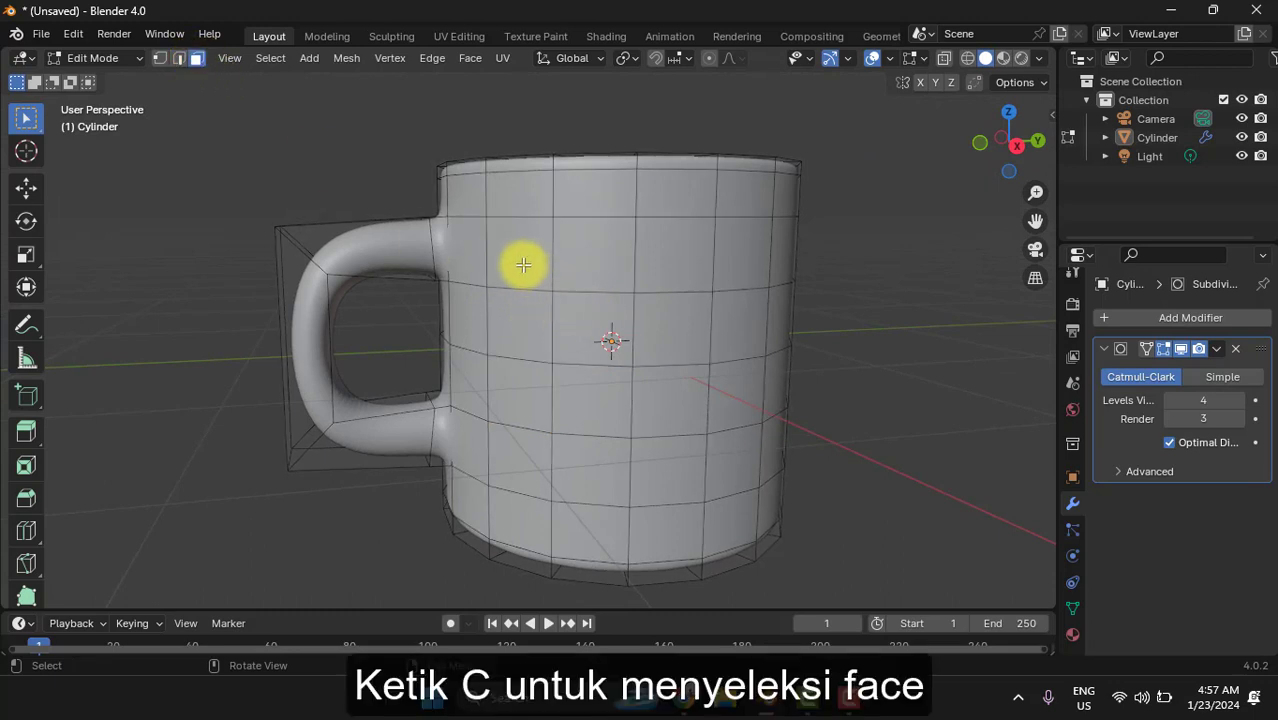
# - Circle-select the four middle rows of faces on the first side of the mug body, starting beside the handle
pyautogui.moveTo(522, 262); pyautogui.dragTo(515, 470)
pyautogui.rightClick(330, 535)
pyautogui.moveTo(322, 541); pyautogui.dragTo(265, 513, button='middle')
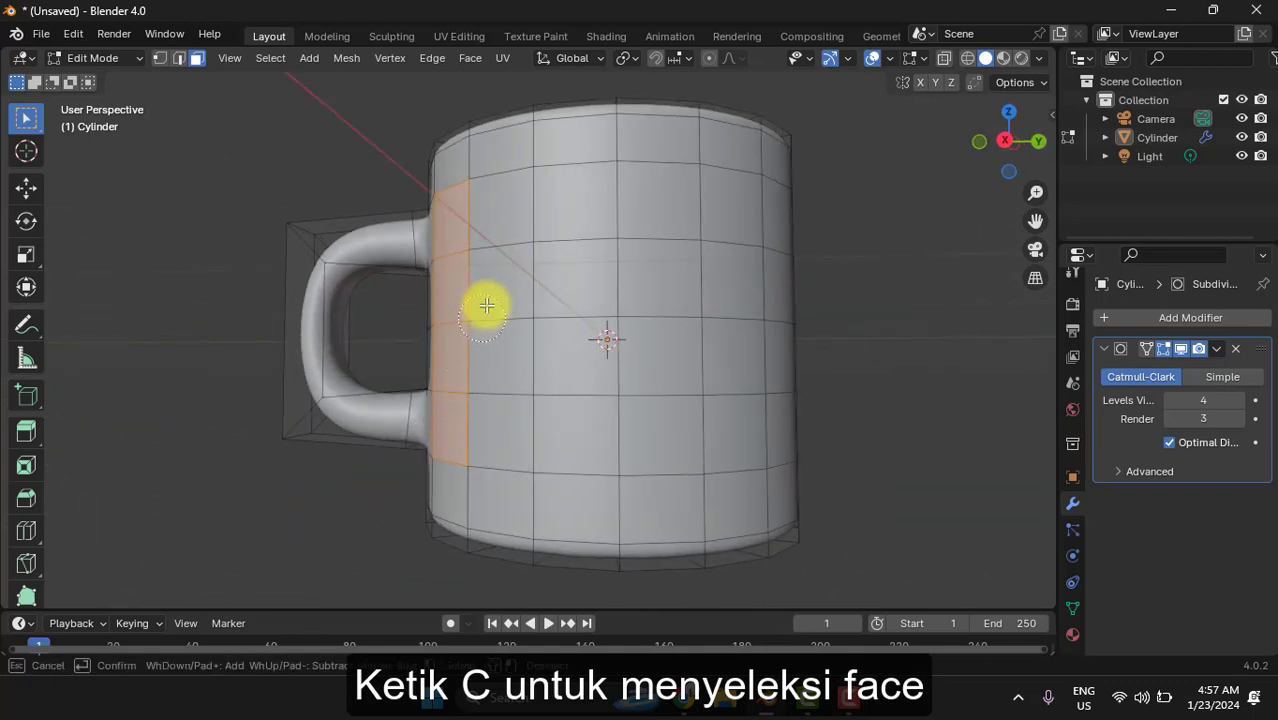
pyautogui.press('c')
pyautogui.moveTo(499, 220)
pyautogui.mouseDown()
pyautogui.moveTo(703, 263)
pyautogui.moveTo(742, 351)
pyautogui.moveTo(665, 431)
pyautogui.moveTo(459, 391)
pyautogui.moveTo(723, 336)
pyautogui.moveTo(736, 285)
pyautogui.moveTo(765, 262)
pyautogui.moveTo(765, 385)
pyautogui.moveTo(874, 314)
pyautogui.mouseUp()
pyautogui.press('Escape')
# - Extend the circle selection of the four middle face rows across the side of the body opposite the handle
pyautogui.moveTo(936, 308)
pyautogui.mouseDown(button='middle')
pyautogui.moveTo(853, 325)
pyautogui.moveTo(683, 318)
pyautogui.mouseUp(button='middle')
pyautogui.press('c')
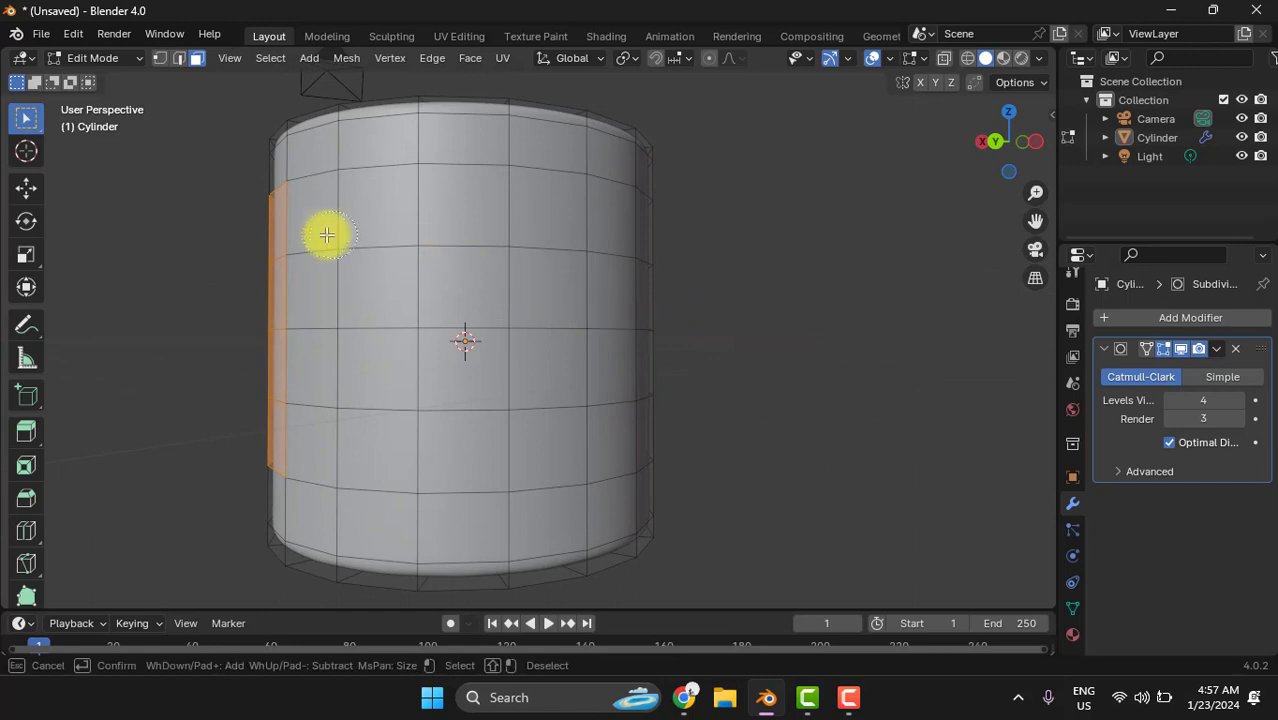
pyautogui.moveTo(328, 234)
pyautogui.mouseDown()
pyautogui.moveTo(314, 305)
pyautogui.moveTo(338, 431)
pyautogui.moveTo(602, 379)
pyautogui.moveTo(602, 260)
pyautogui.moveTo(455, 258)
pyautogui.mouseUp()
pyautogui.press('Escape')
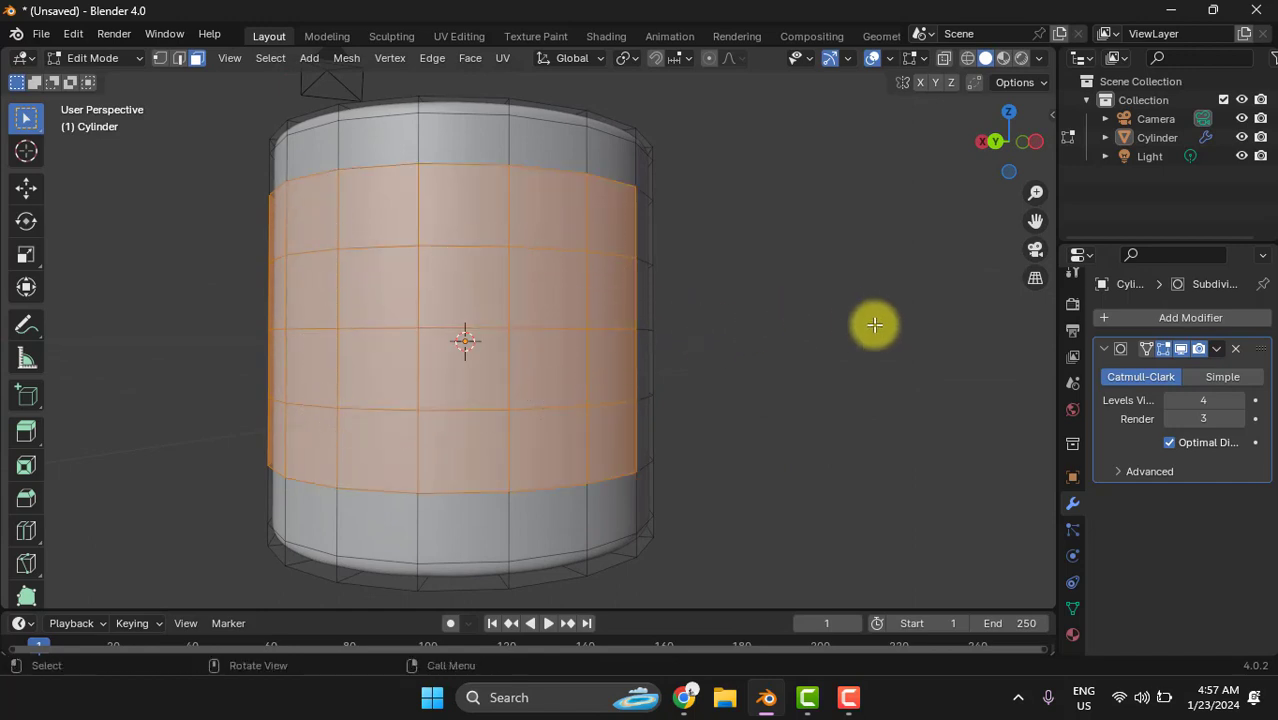
# - Add the four middle face rows on the remaining side of the body, leaving the faces next to the handle unselected
pyautogui.moveTo(870, 323)
pyautogui.mouseDown(button='middle')
pyautogui.moveTo(773, 340)
pyautogui.moveTo(615, 318)
pyautogui.mouseUp(button='middle')
pyautogui.press('c')
pyautogui.moveTo(358, 269)
pyautogui.mouseDown()
pyautogui.moveTo(348, 245)
pyautogui.moveTo(508, 260)
pyautogui.moveTo(513, 320)
pyautogui.moveTo(499, 408)
pyautogui.moveTo(365, 416)
pyautogui.mouseUp()
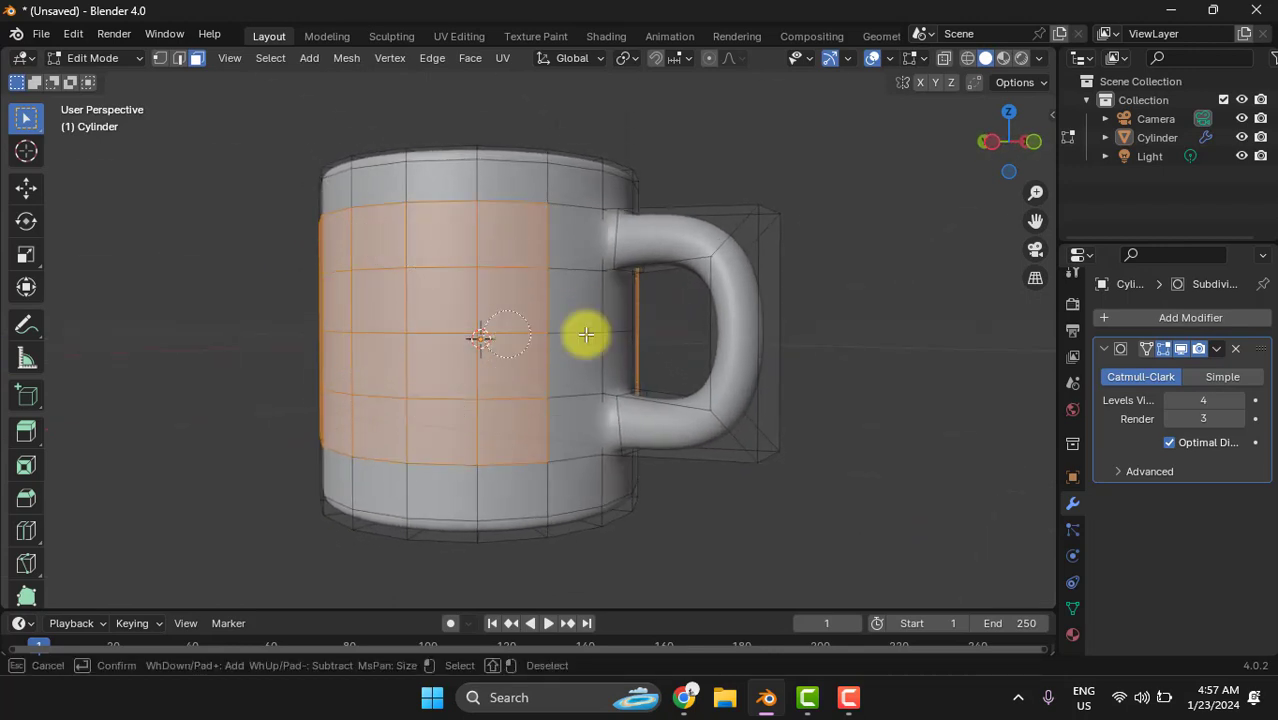
pyautogui.press('Escape')
pyautogui.moveTo(905, 311)
pyautogui.mouseDown(button='middle')
pyautogui.moveTo(787, 357)
pyautogui.moveTo(582, 366)
pyautogui.moveTo(511, 334)
pyautogui.moveTo(576, 343)
pyautogui.moveTo(596, 442)
pyautogui.moveTo(610, 334)
pyautogui.moveTo(565, 331)
pyautogui.mouseUp(button='middle')
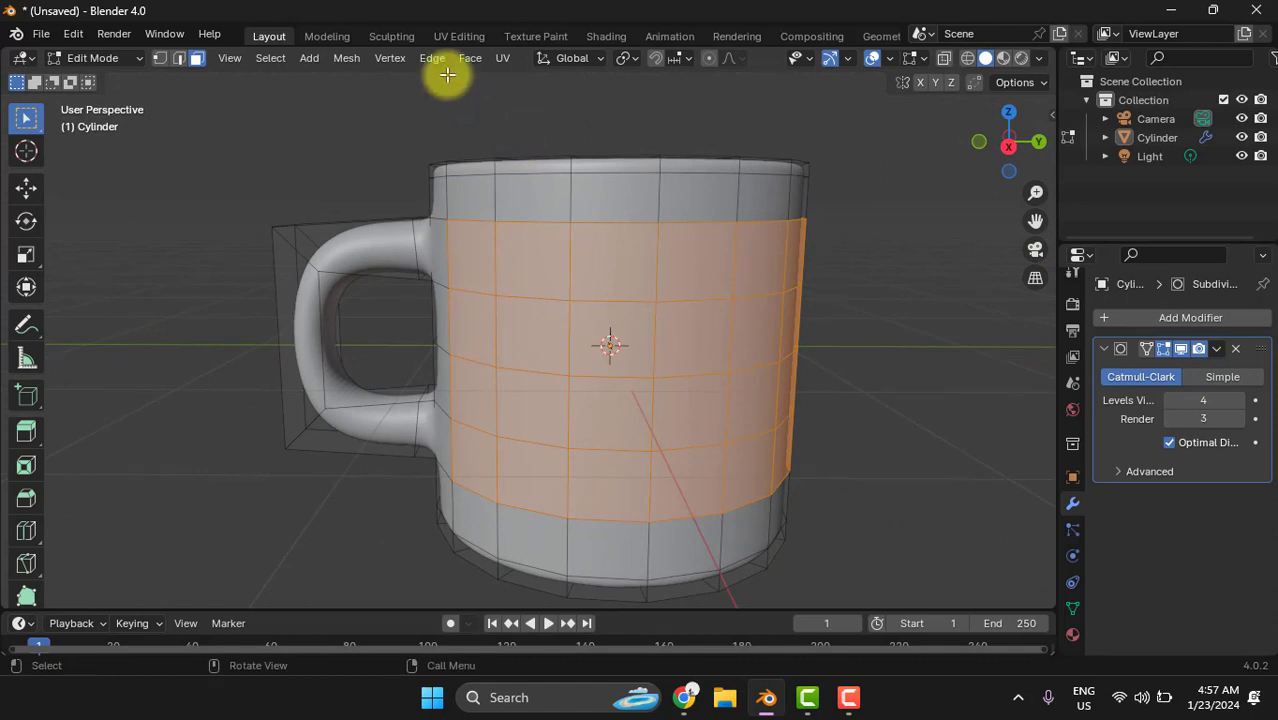
# - Switch to the UV Editing workspace and apply a standard Unwrap to the selected band of mug faces
pyautogui.click(456, 36)
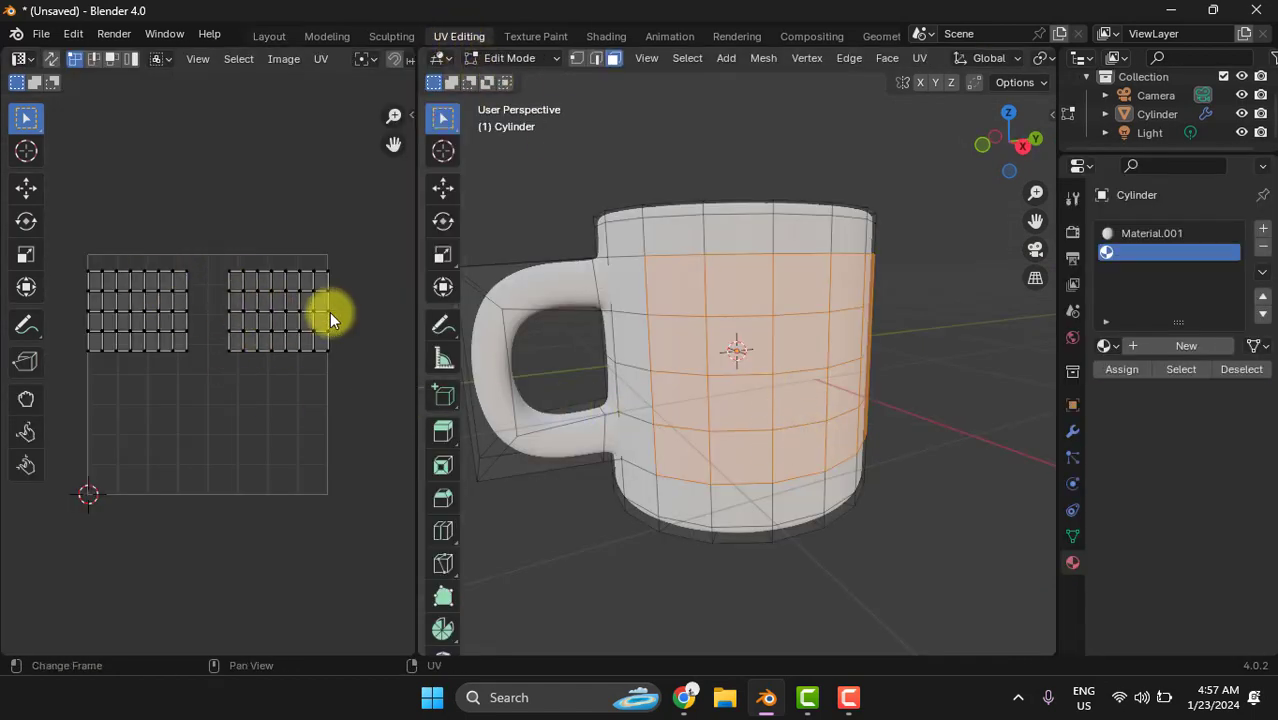
pyautogui.rightClick(811, 318)
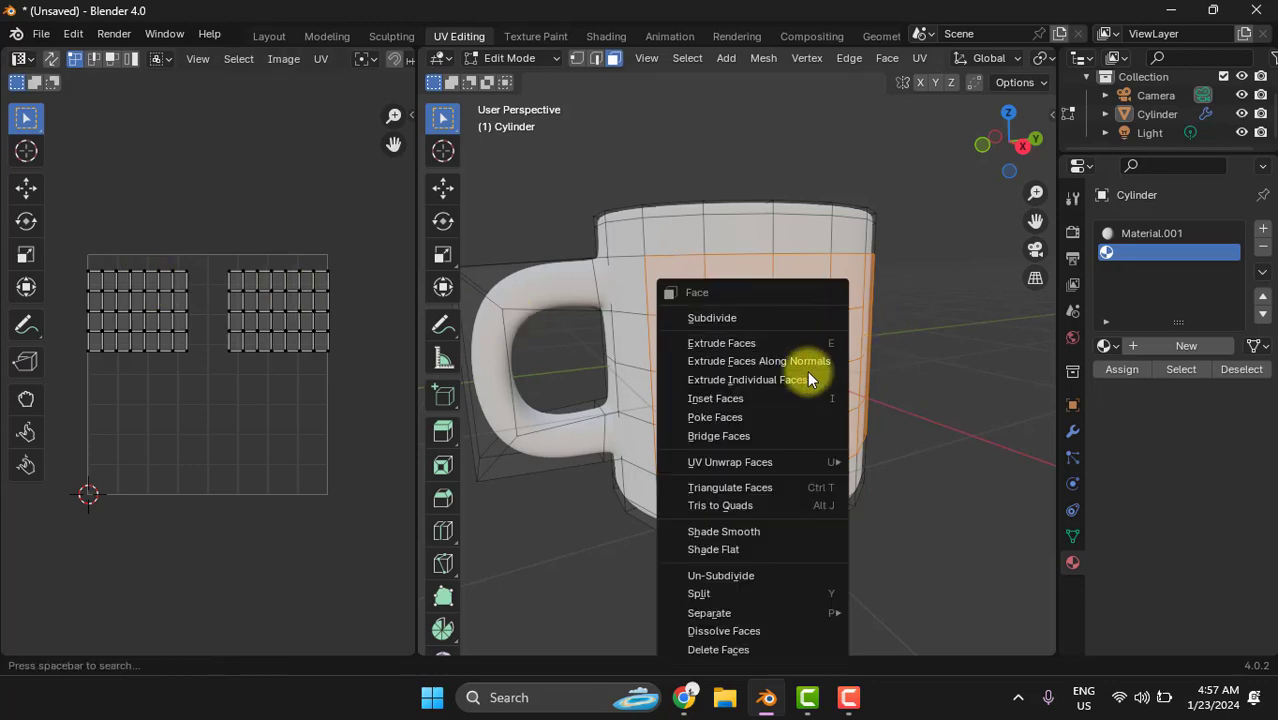
pyautogui.click(764, 468)
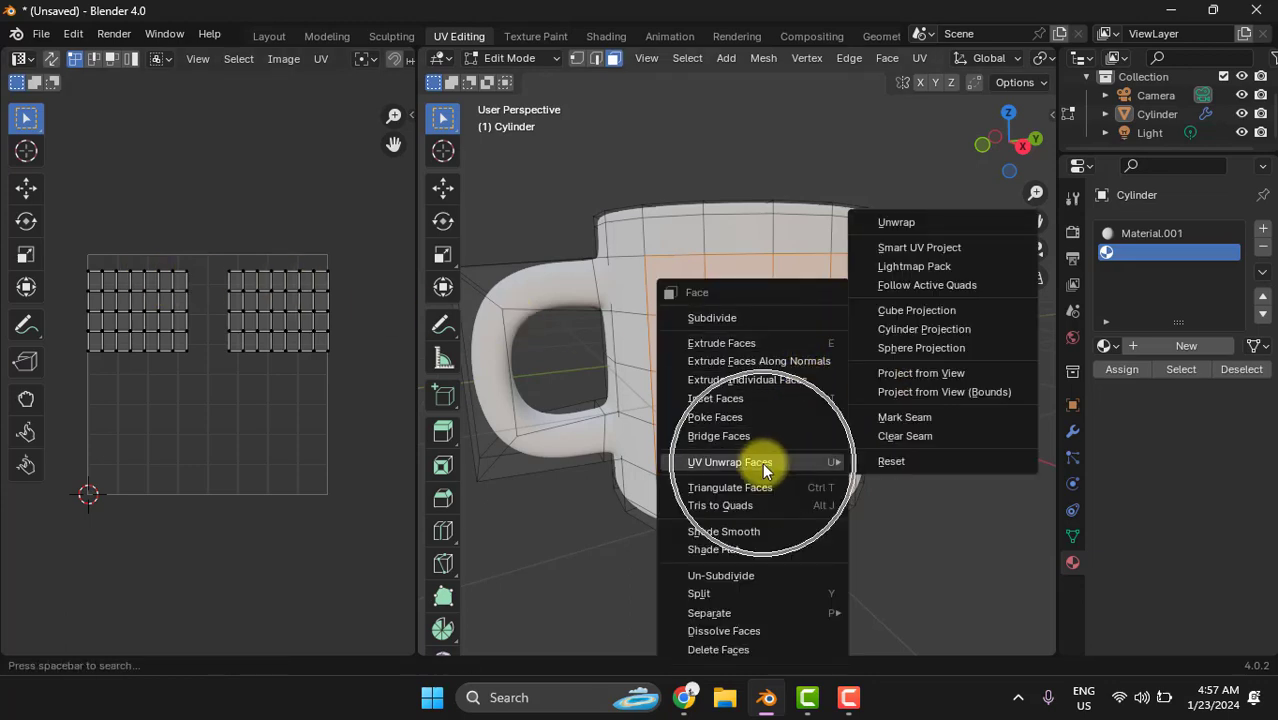
pyautogui.click(914, 221)
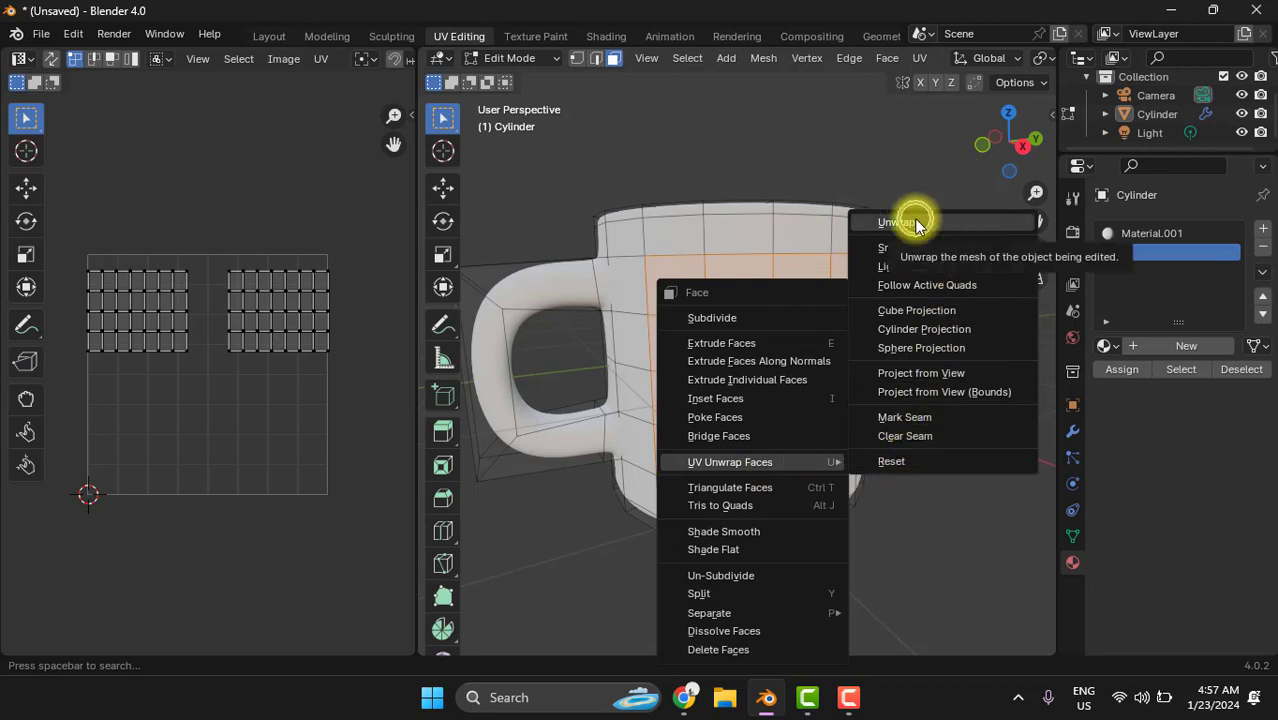
pyautogui.click(916, 222)
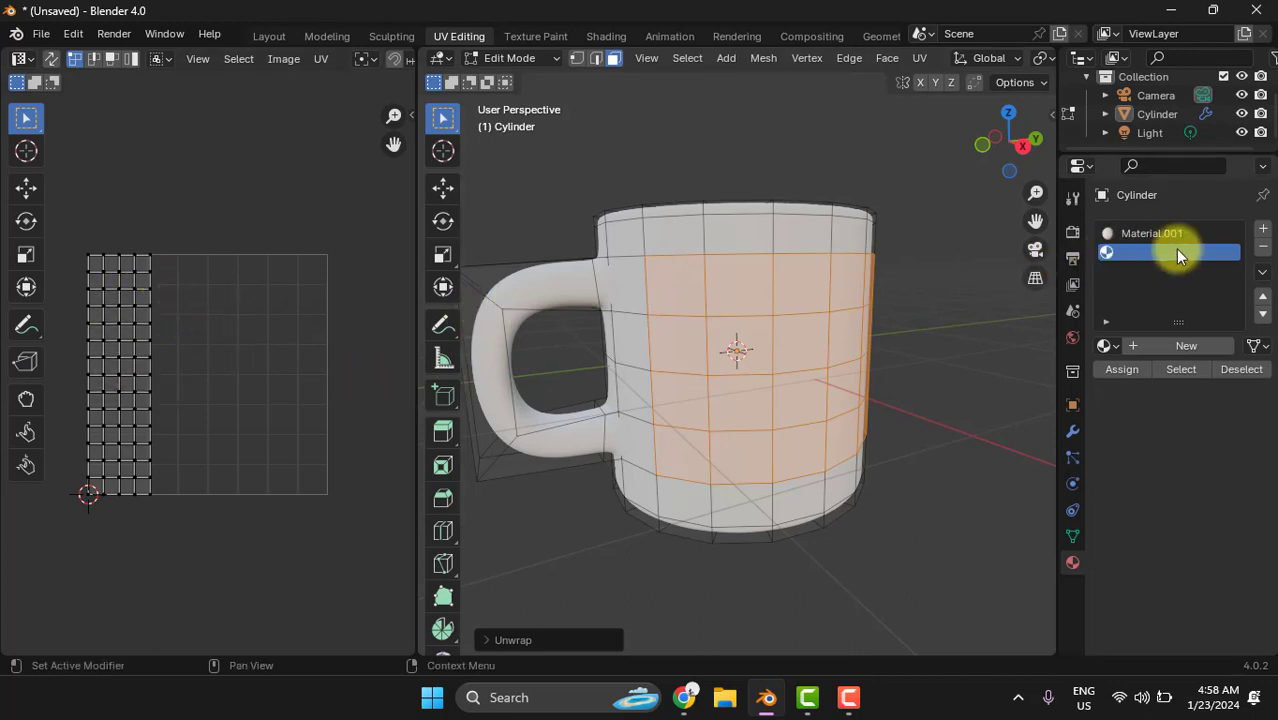
# - Create a new material, Material.002, in the empty slot and set its Base Color source to Image Texture
pyautogui.click(1179, 343)
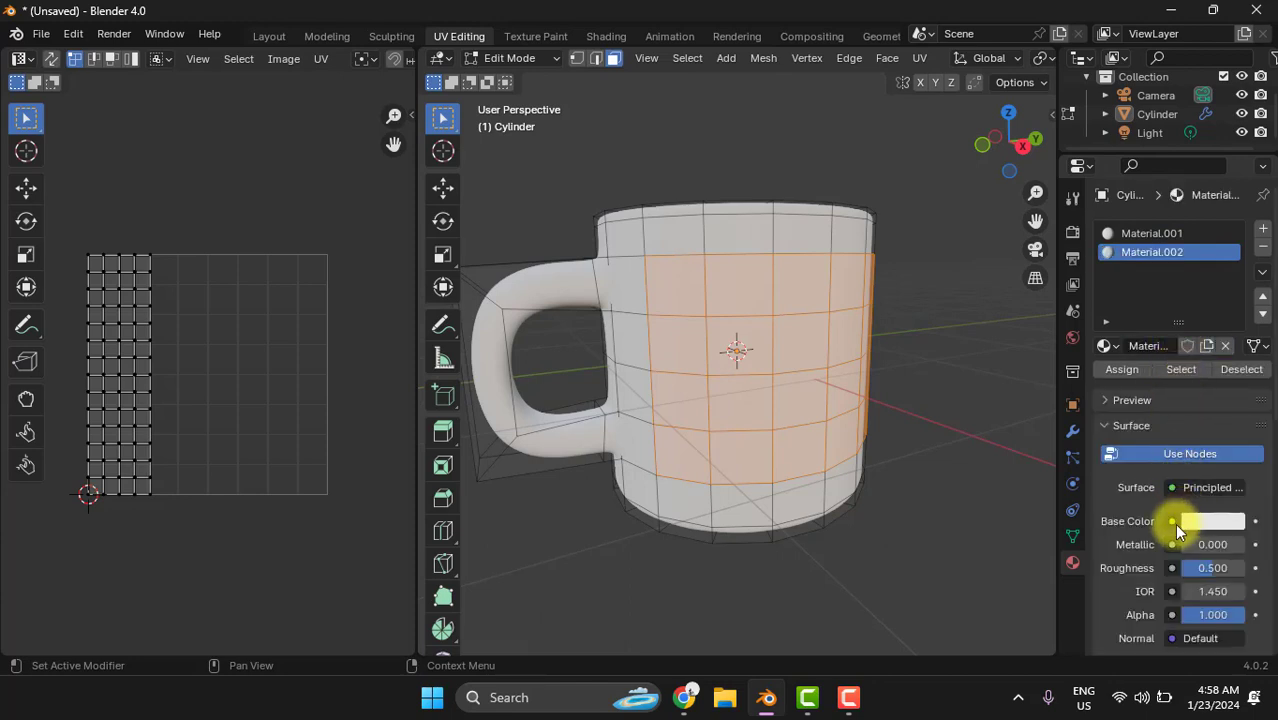
pyautogui.click(1171, 522)
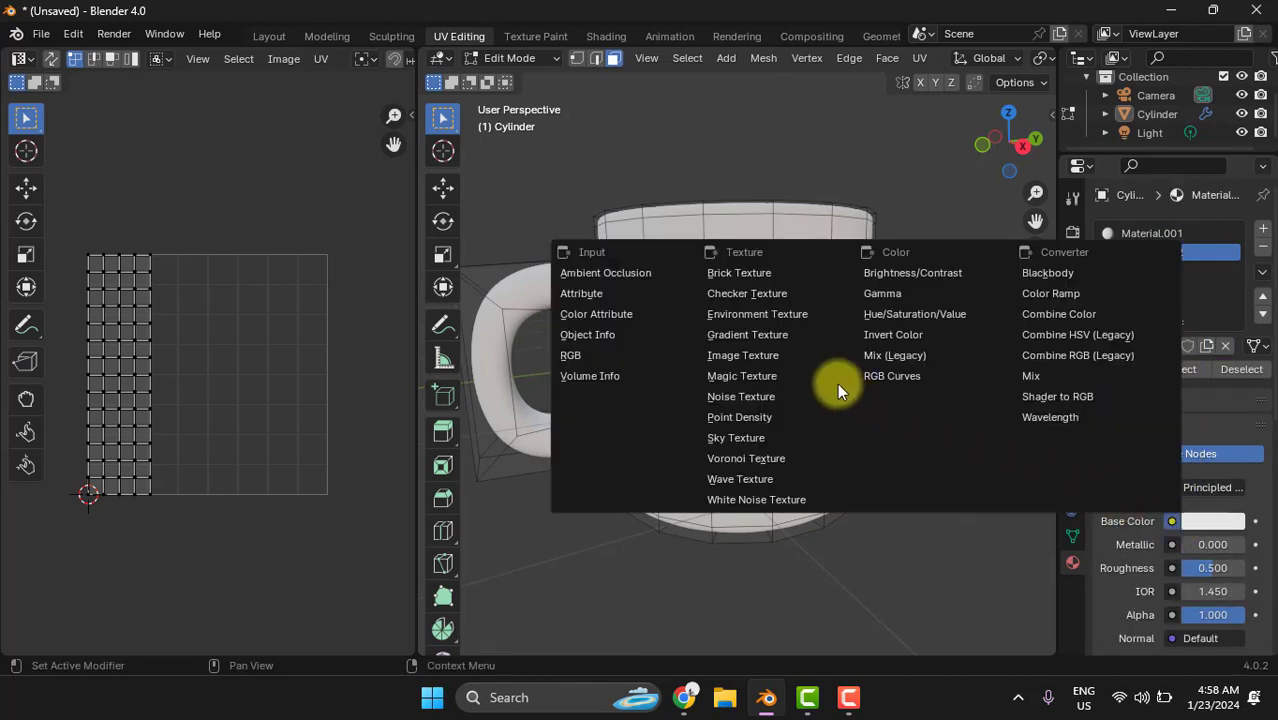
pyautogui.click(742, 355)
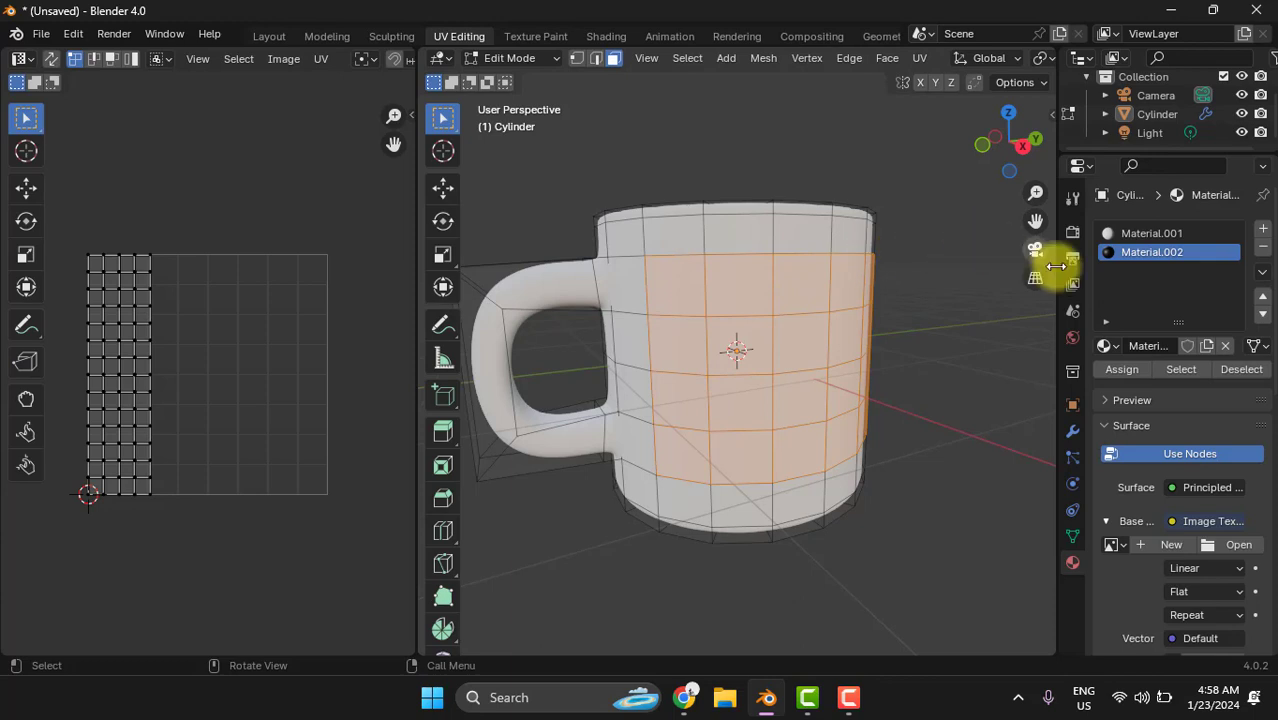
# - Load mug.jpg as the texture image from the LKPD 2 folder, under #KBM 2023-2024, MAPIL ANIMASI 2D 3D and SEMESTER 2 on drive F
pyautogui.scroll(-1, 1213, 512)
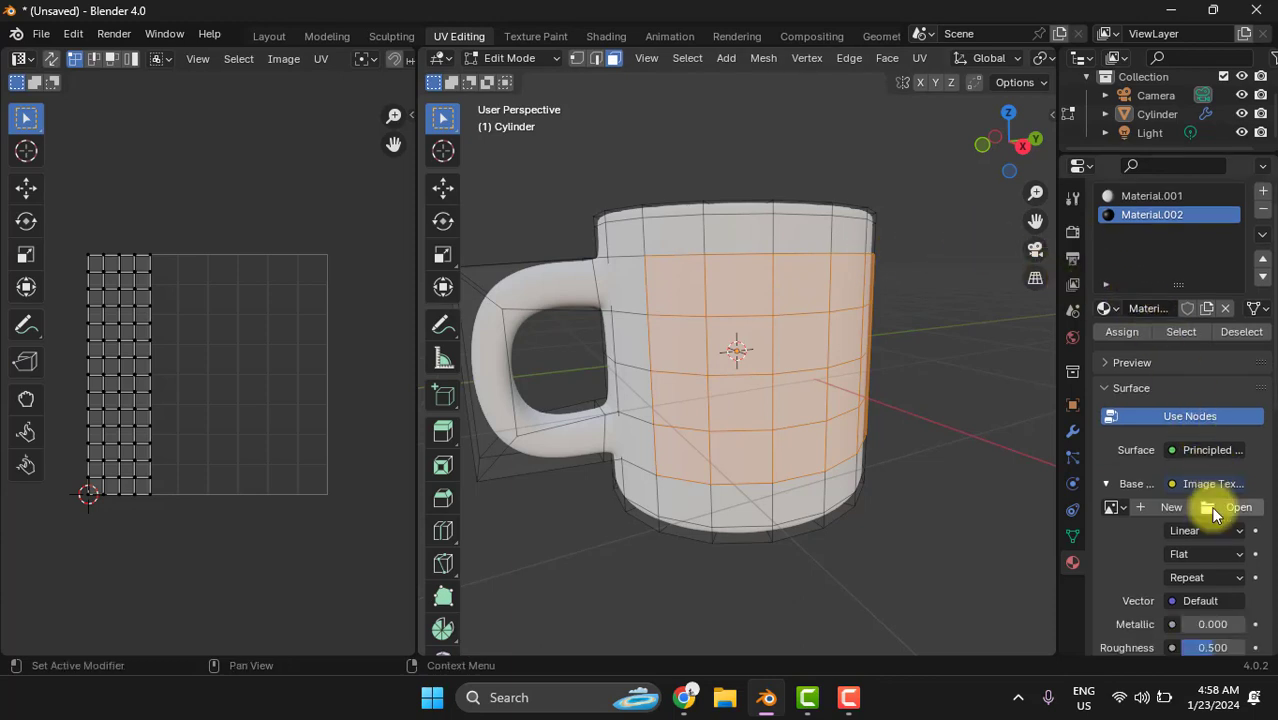
pyautogui.click(1236, 508)
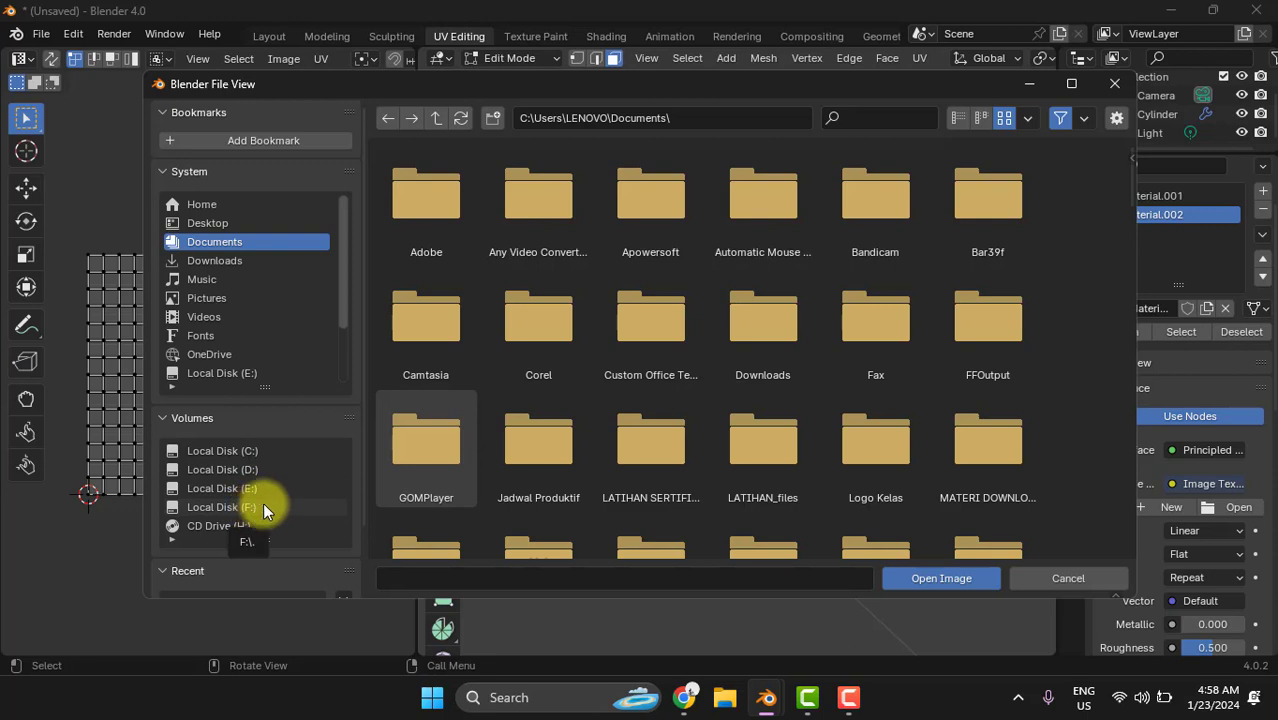
pyautogui.click(203, 508)
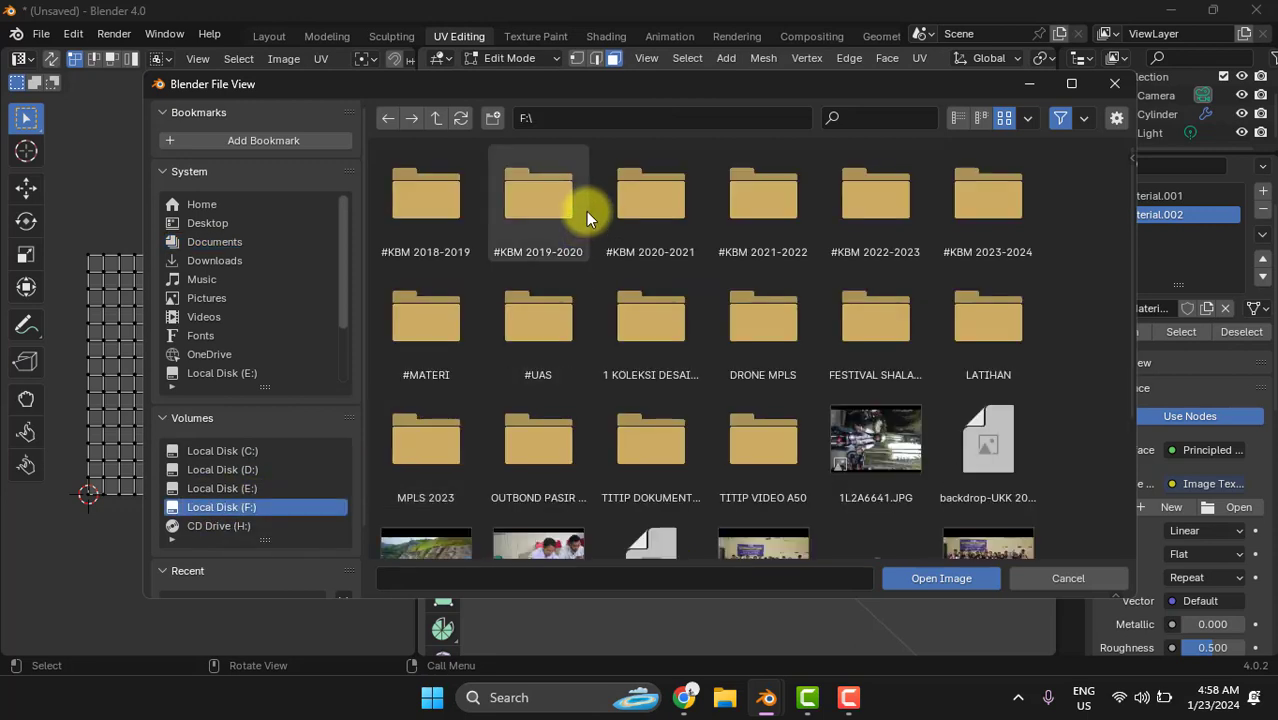
pyautogui.doubleClick(991, 206)
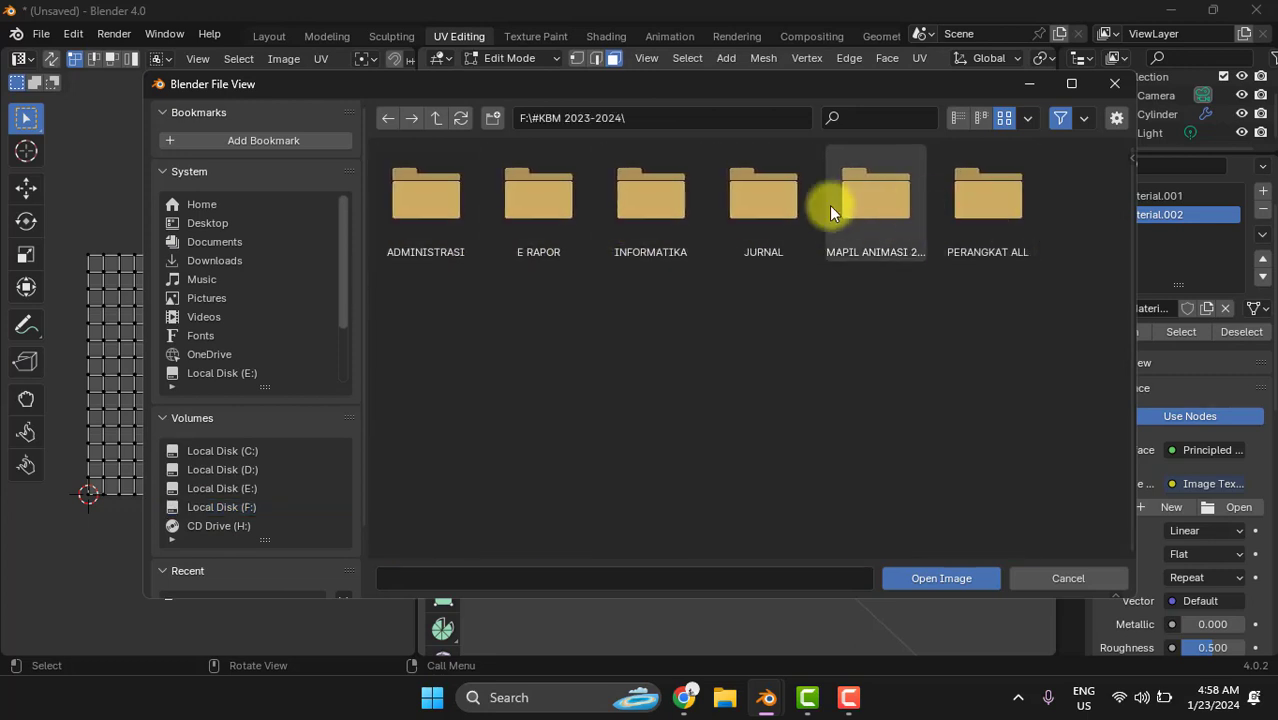
pyautogui.doubleClick(897, 204)
pyautogui.doubleClick(546, 202)
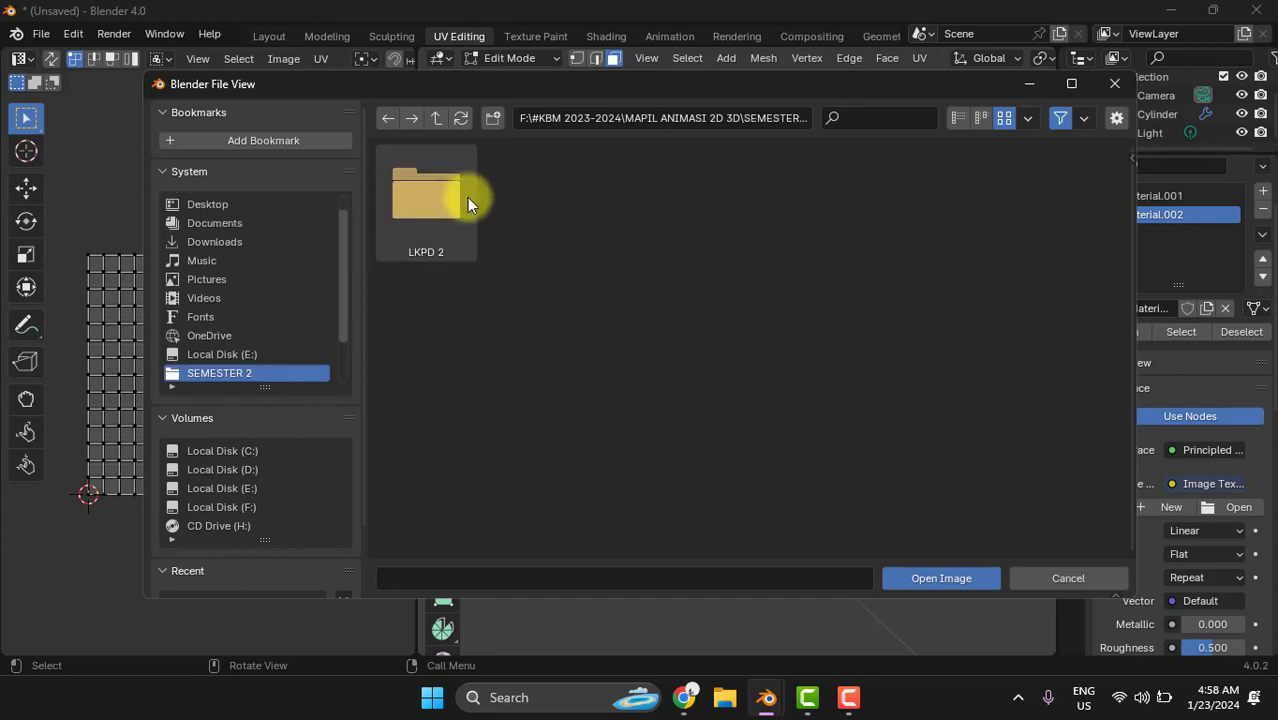
pyautogui.doubleClick(463, 196)
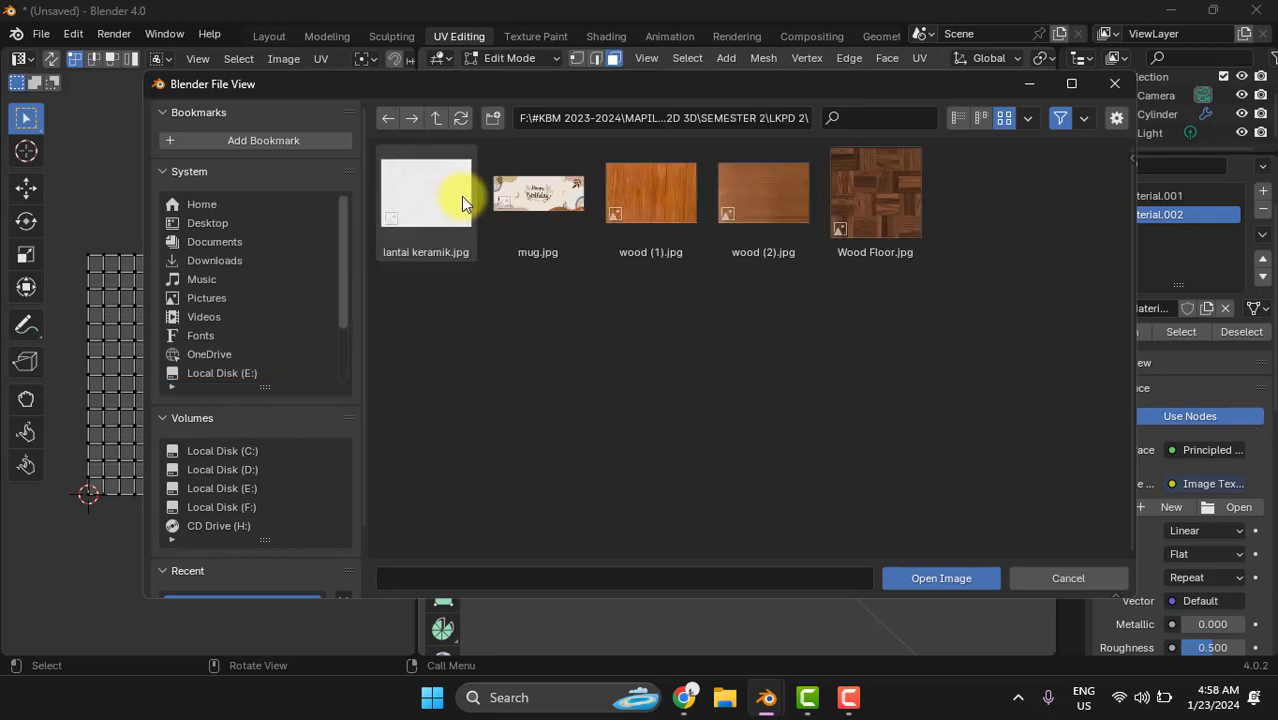
pyautogui.click(924, 579)
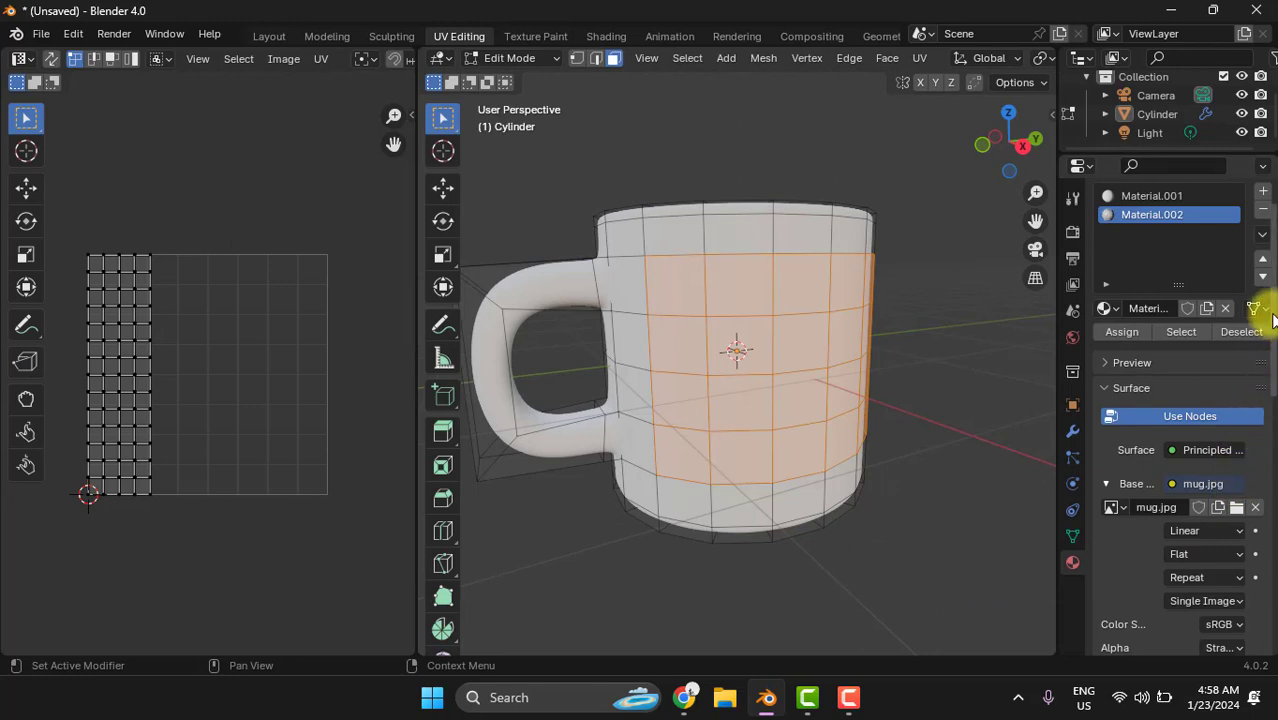
# - Assign Material.002 with the mug.jpg texture to the selected band of body faces
pyautogui.click(1112, 336)
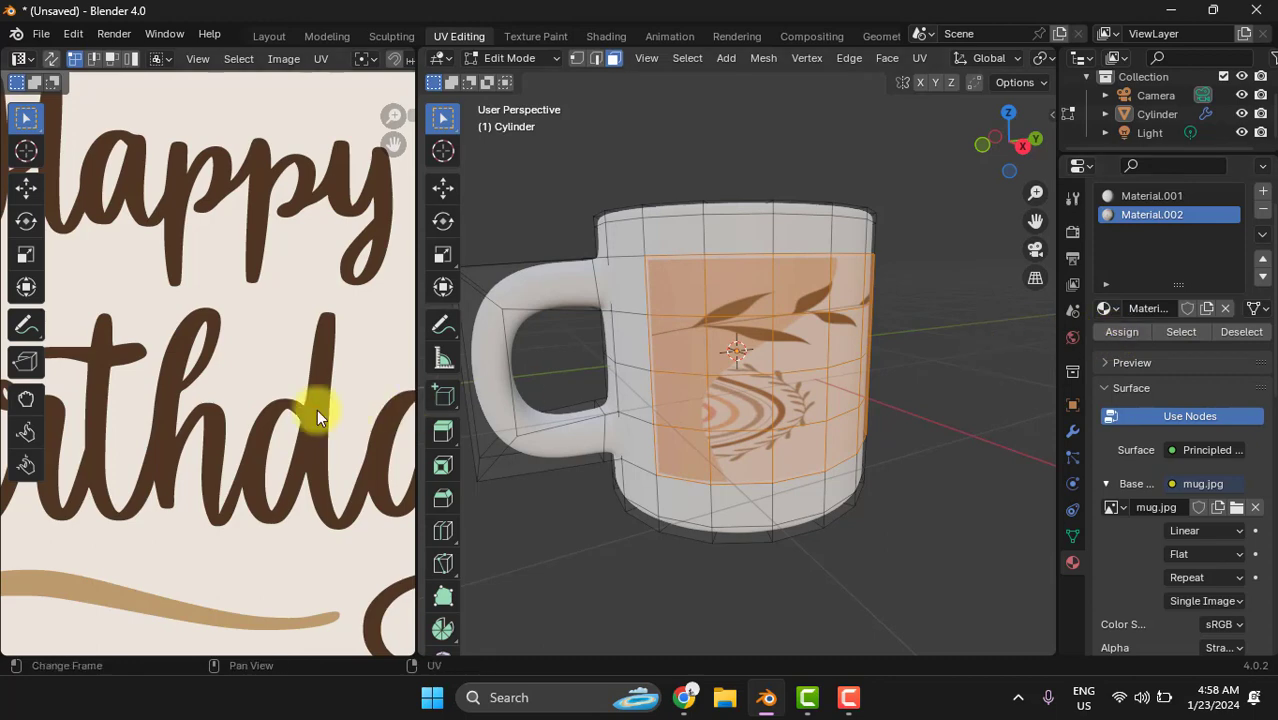
pyautogui.scroll(-8, 317, 409)
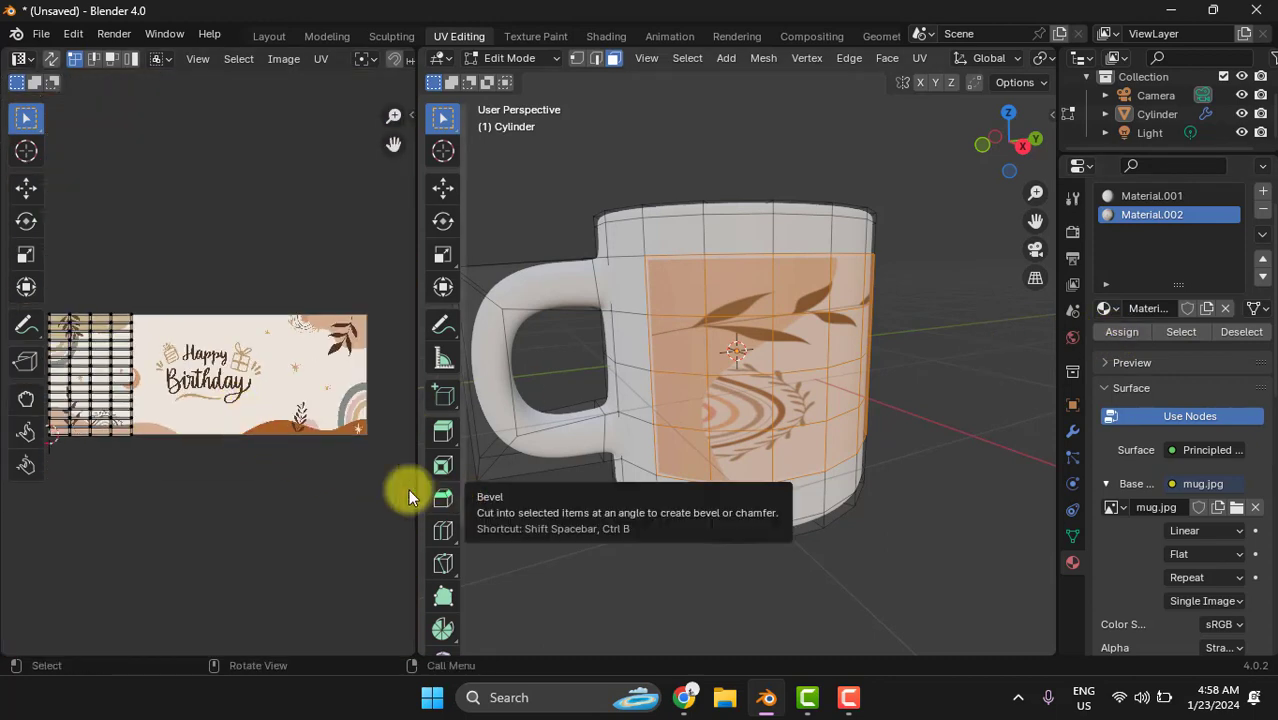
pyautogui.moveTo(978, 443); pyautogui.dragTo(522, 436, button='middle')
pyautogui.scroll(-1, 129, 448)
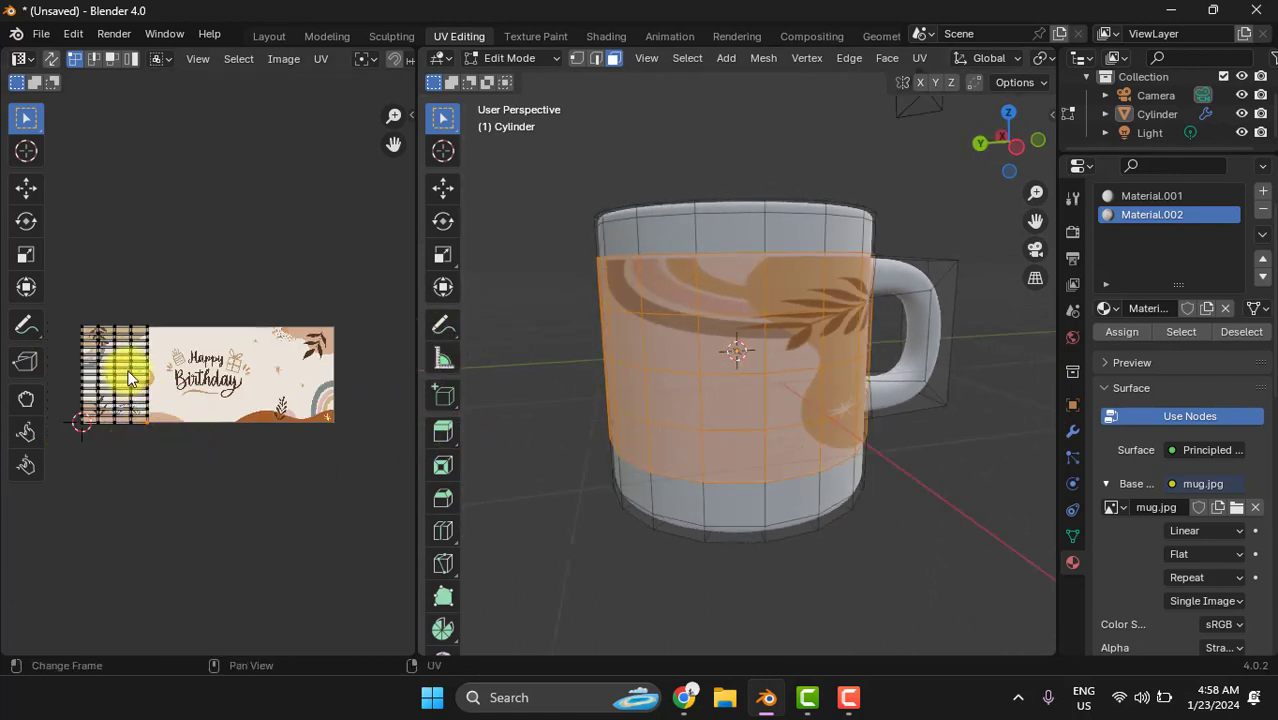
# - Select all the UVs of the unwrapped band and rotate them 90 degrees
pyautogui.press('a')
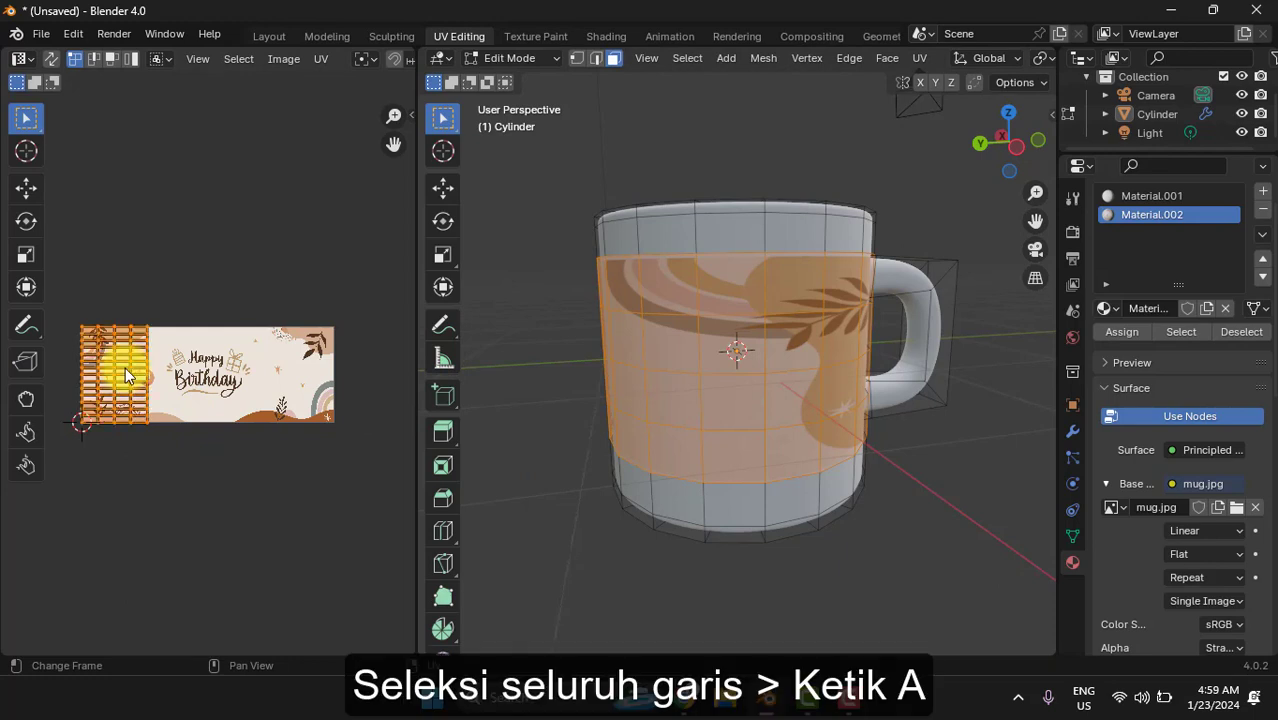
pyautogui.press('r')
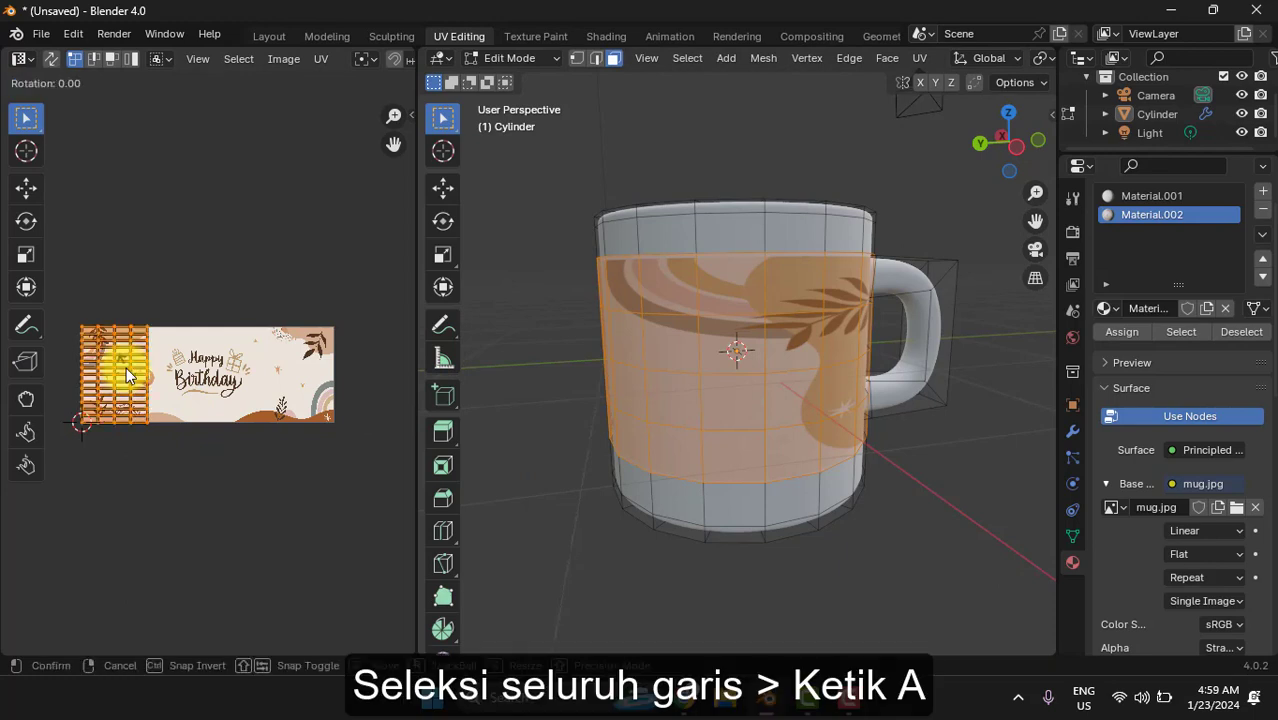
pyautogui.write('90')
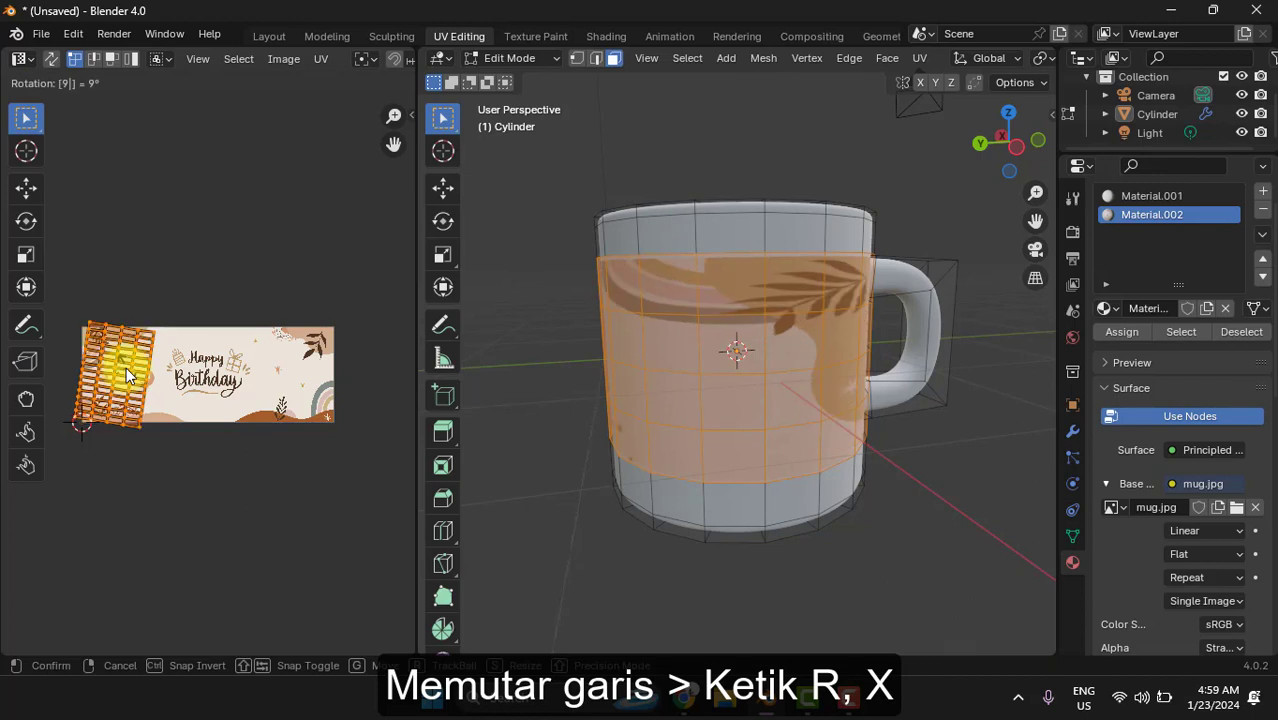
pyautogui.press('Return')
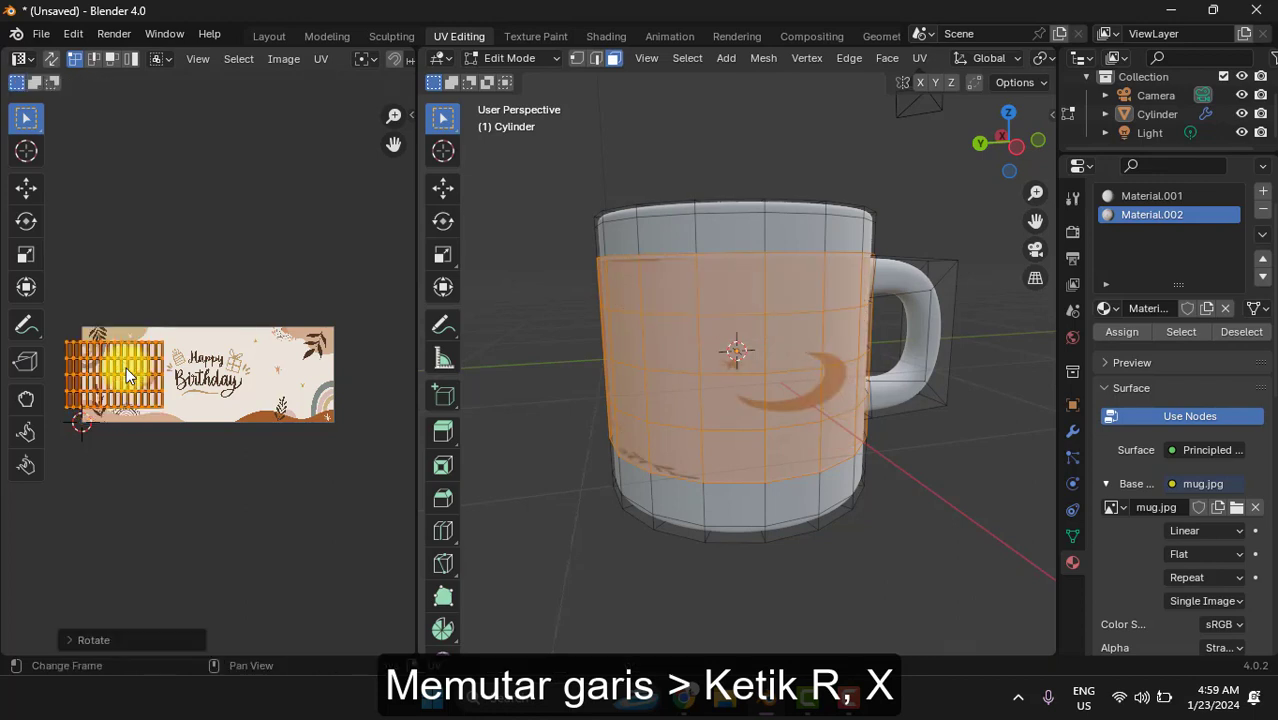
# - Move the UV island about 0.3 along X toward the Happy Birthday lettering at the middle of the image
pyautogui.press('g')
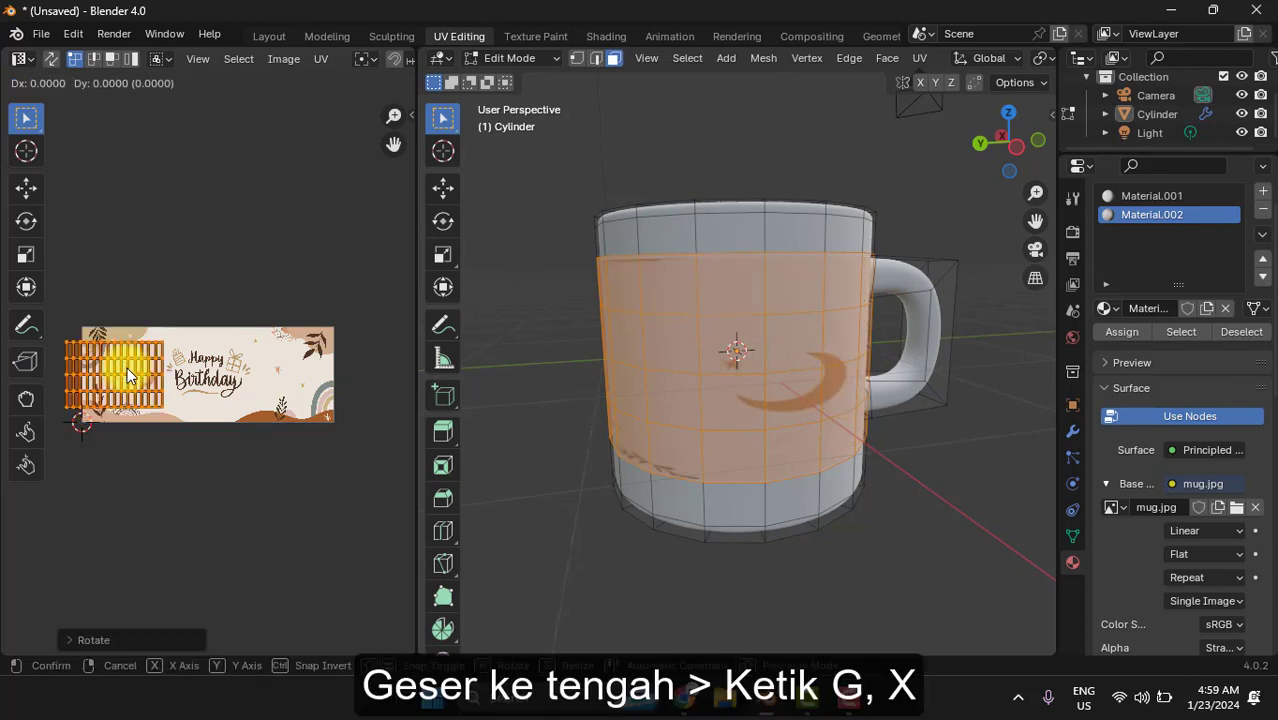
pyautogui.press('x')
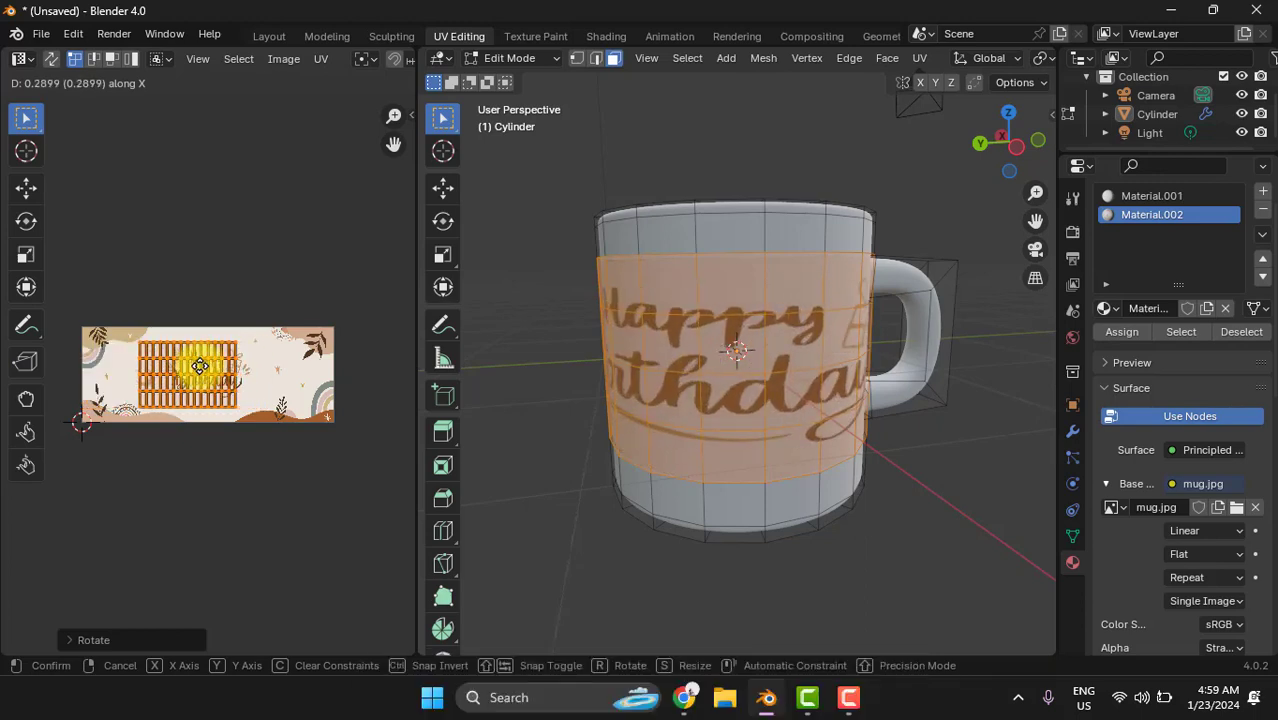
pyautogui.click(202, 367)
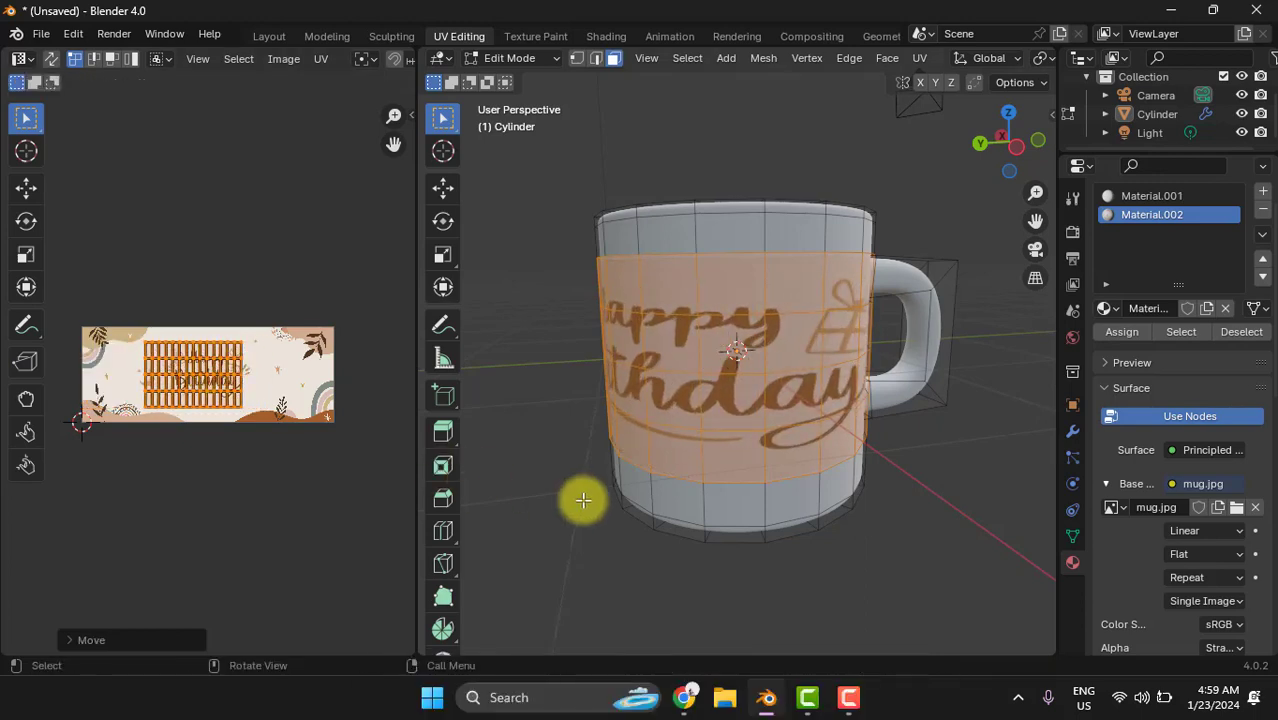
# - Shift the UV island further along X to centre it on the image, and scale it uniformly by about 1.41 to match the image height
pyautogui.moveTo(585, 500); pyautogui.dragTo(644, 500, button='middle')
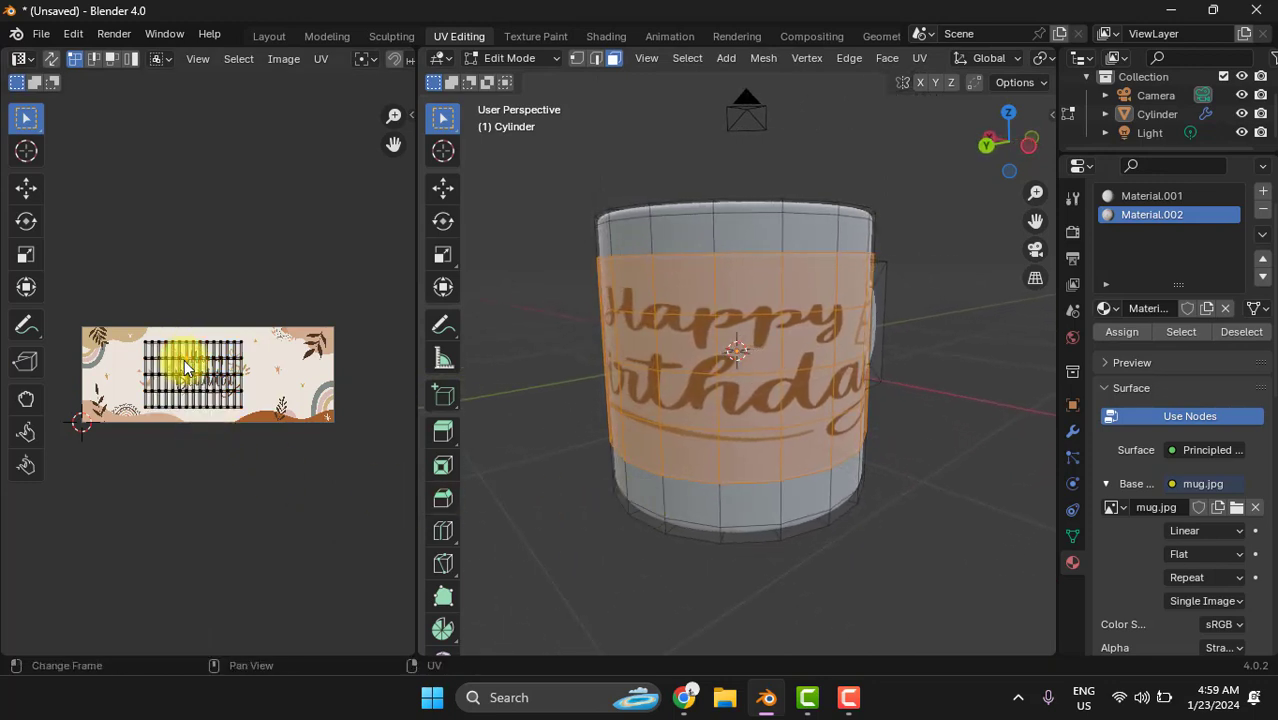
pyautogui.press('g')
pyautogui.press('x')
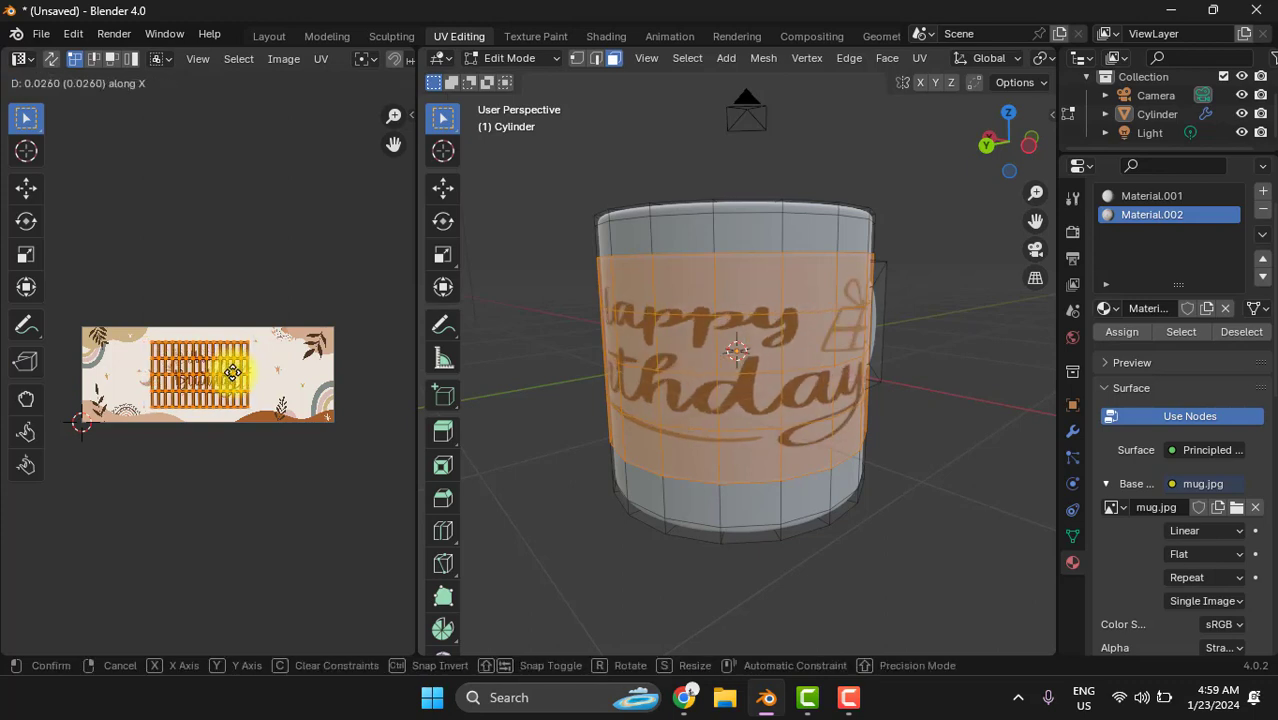
pyautogui.click(331, 400)
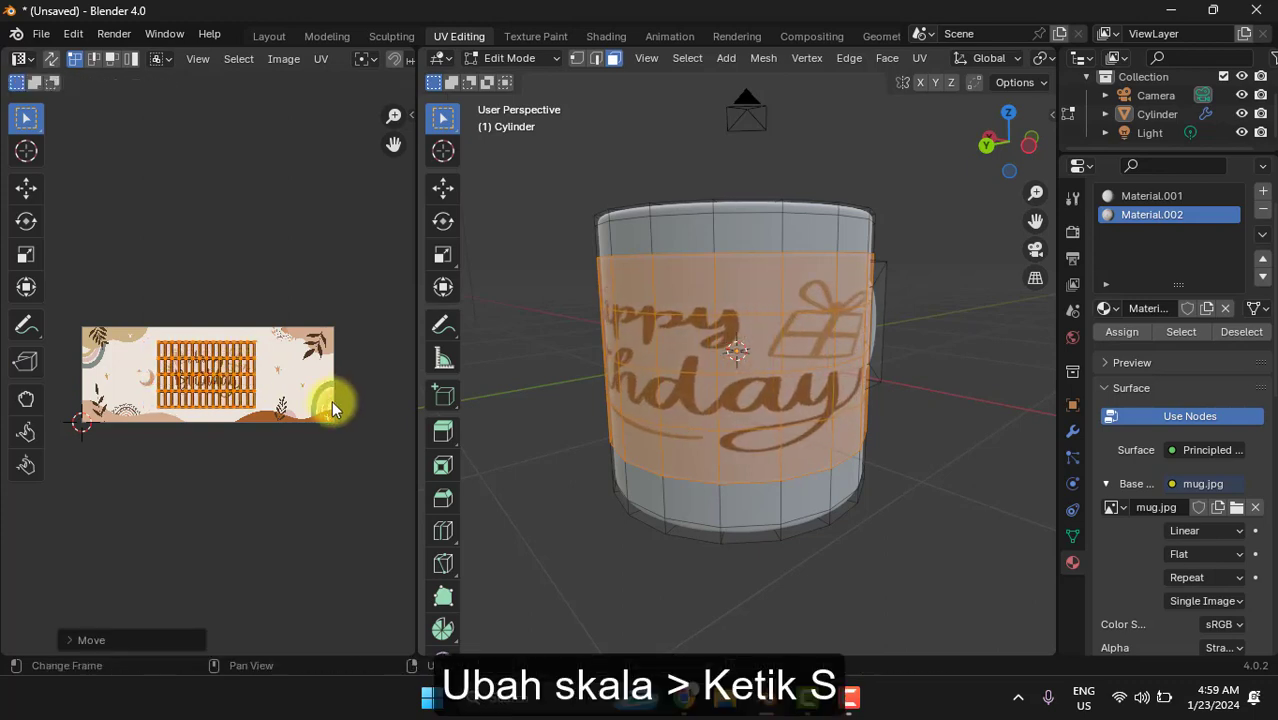
pyautogui.press('s')
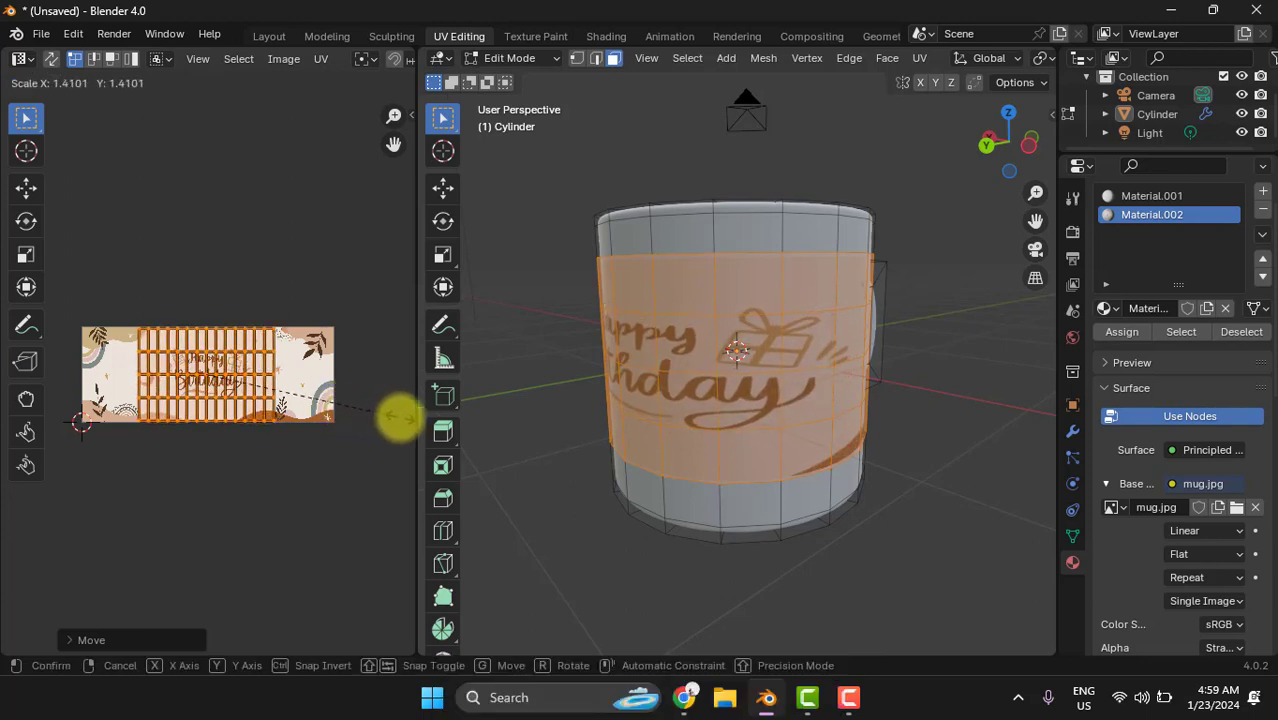
pyautogui.click(399, 418)
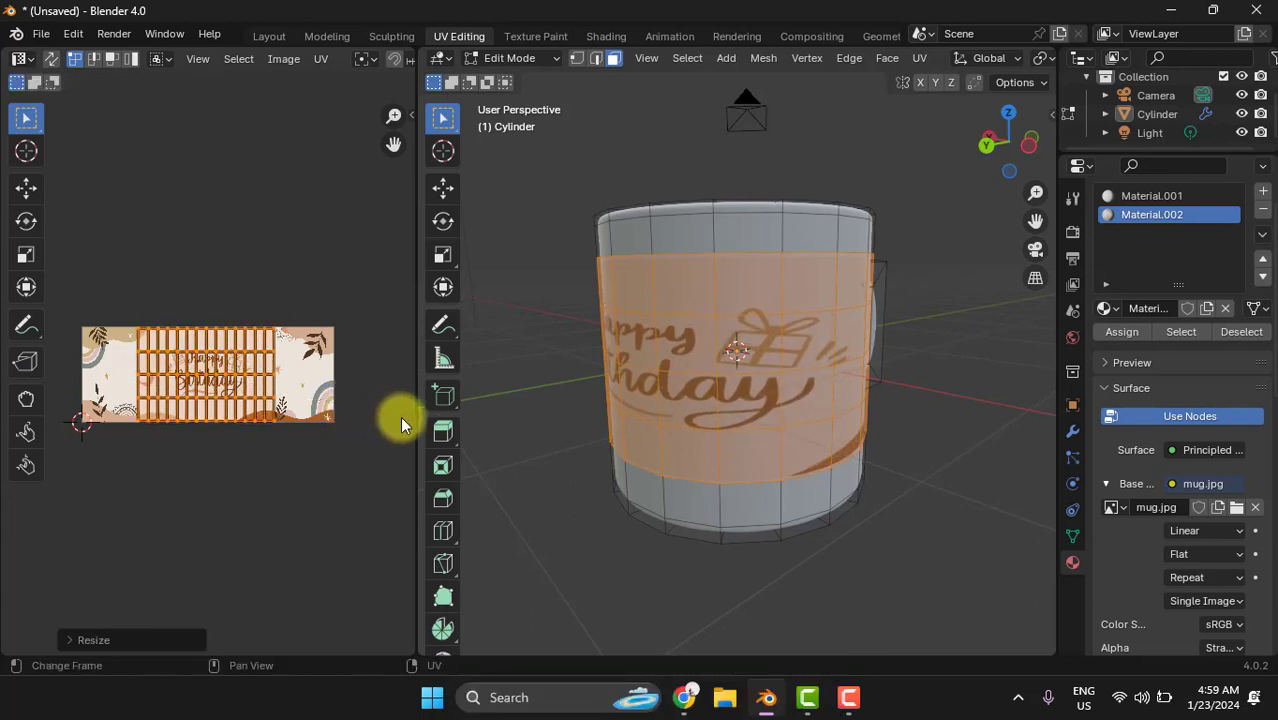
pyautogui.press('s')
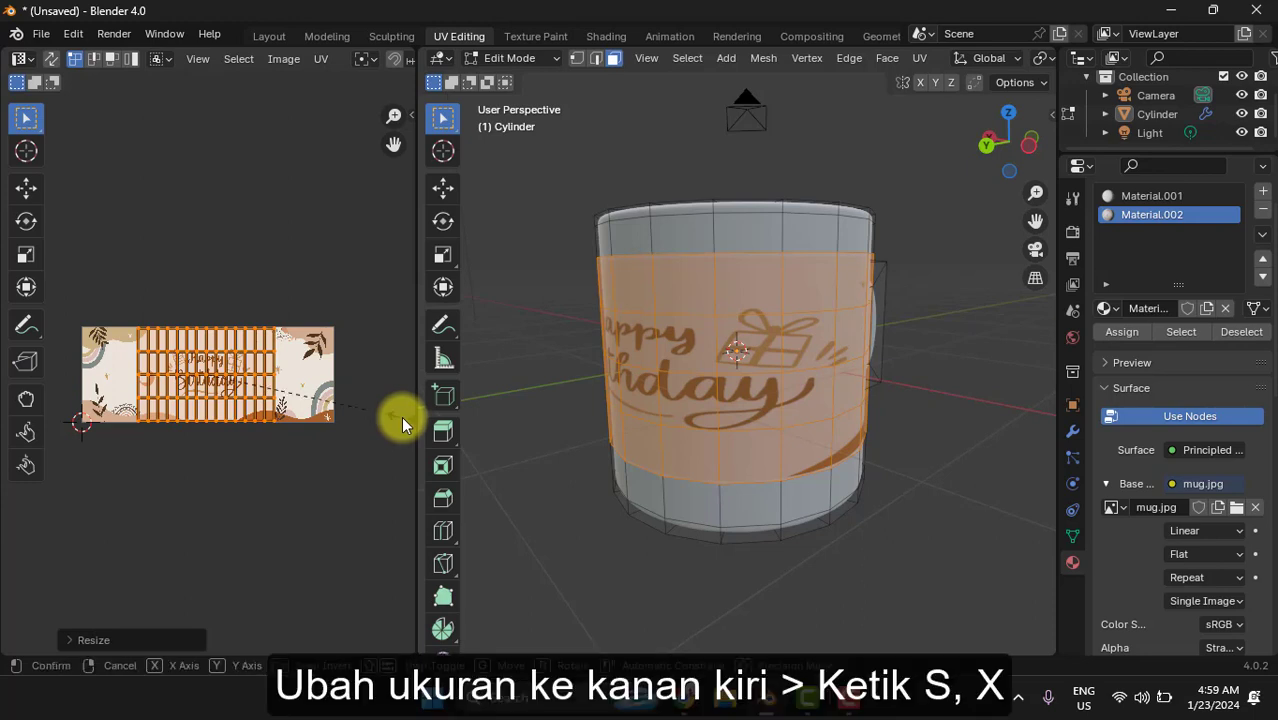
pyautogui.press('y')
pyautogui.click(46, 414)
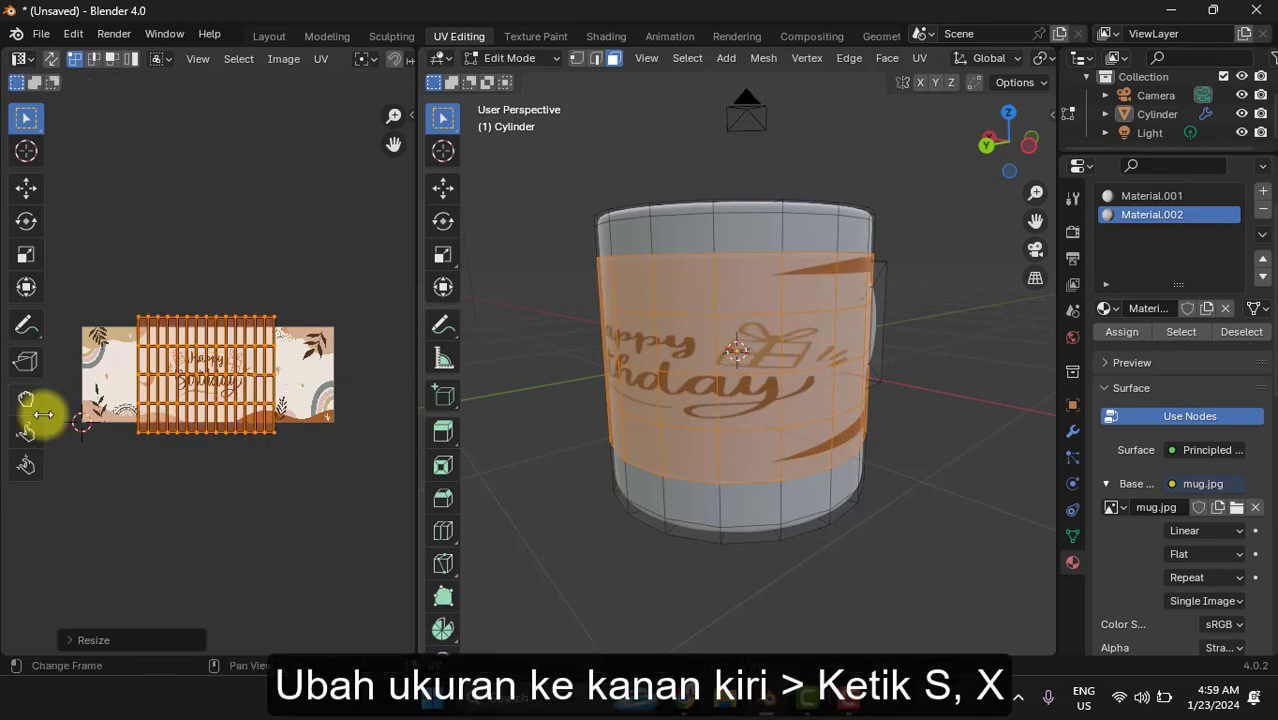
pyautogui.hotkey('ctrl', 'z')
# - Scale the UV island along X by about 1.8 to match the image width, and nudge it along X to align with the image
pyautogui.press('s')
pyautogui.press('x')
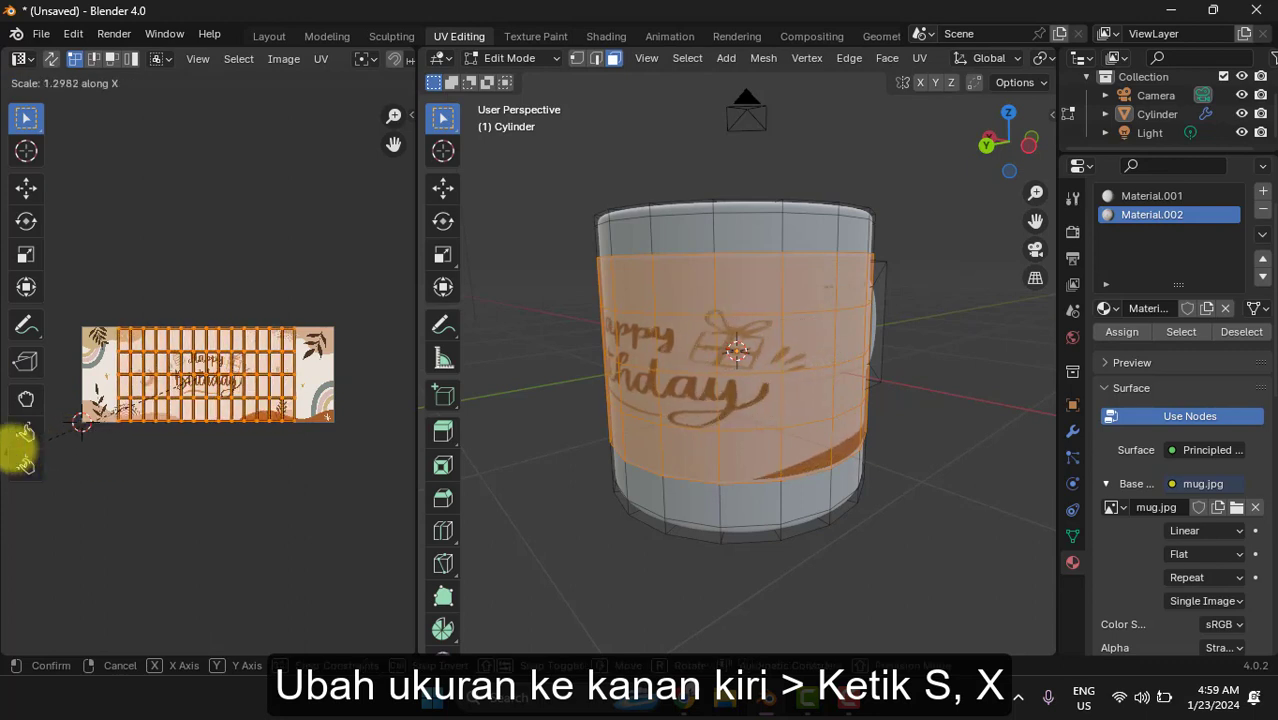
pyautogui.click(352, 444)
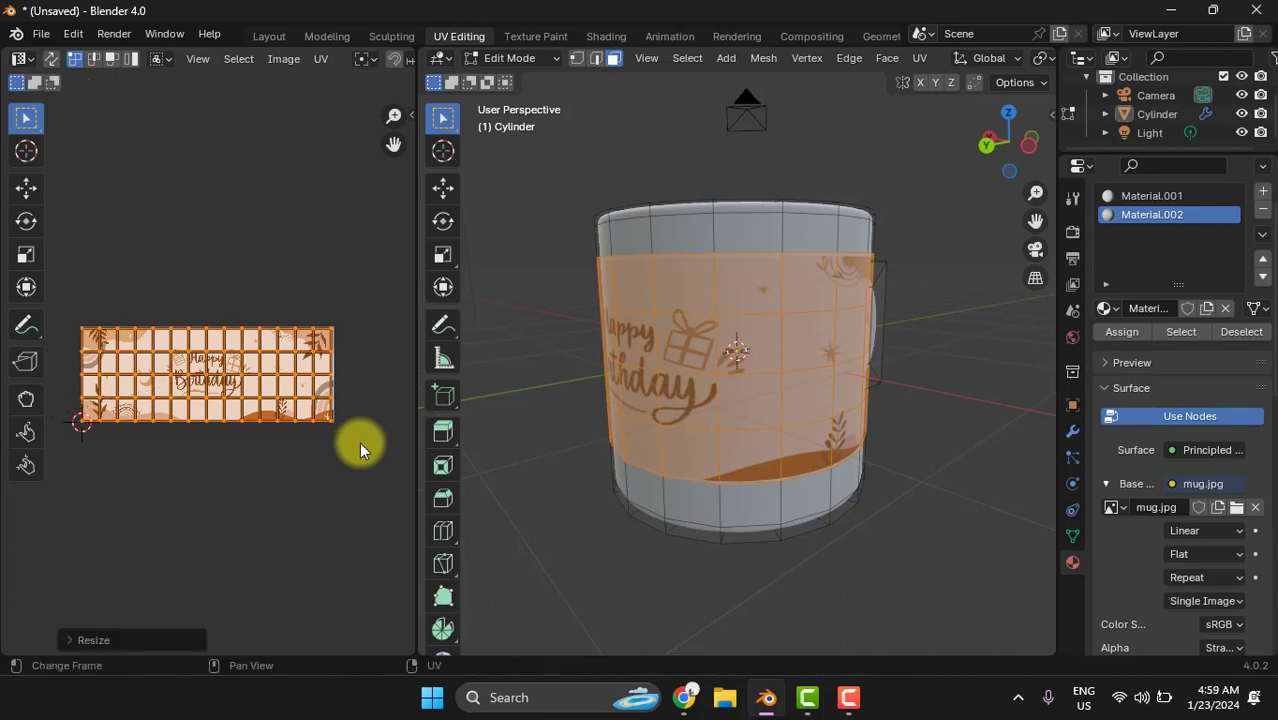
pyautogui.press('g')
pyautogui.press('x')
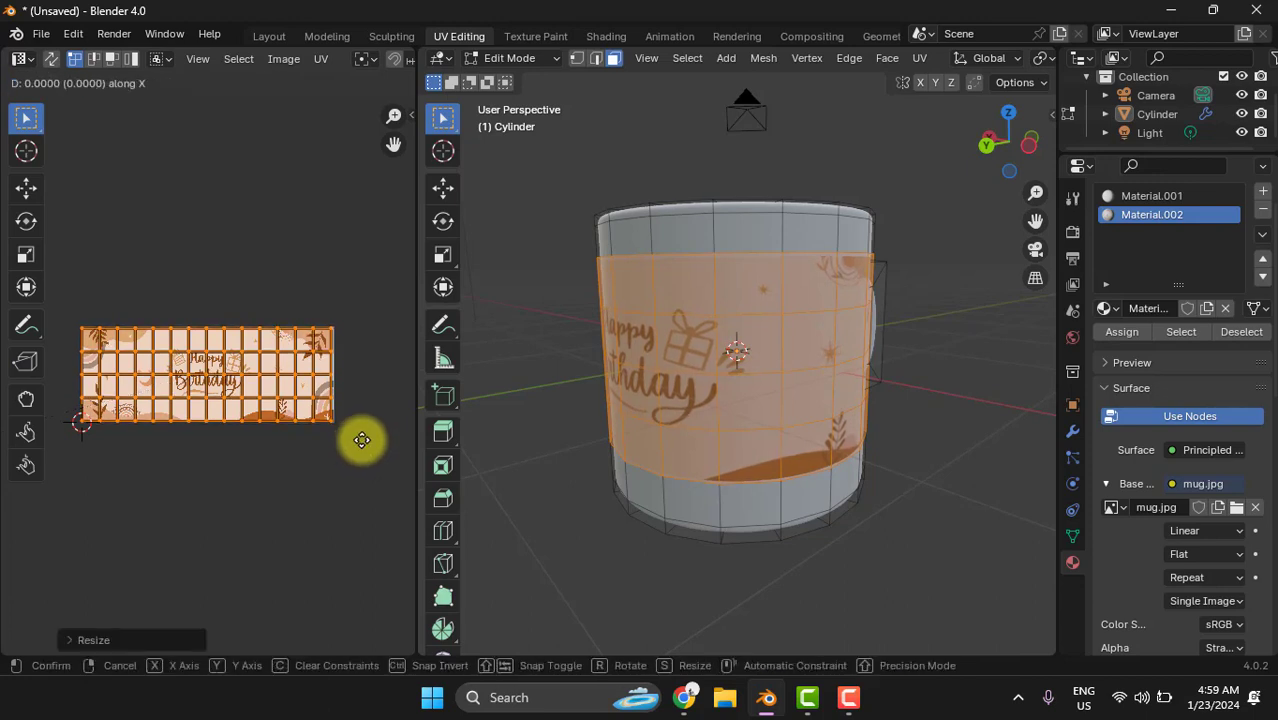
pyautogui.click(366, 444)
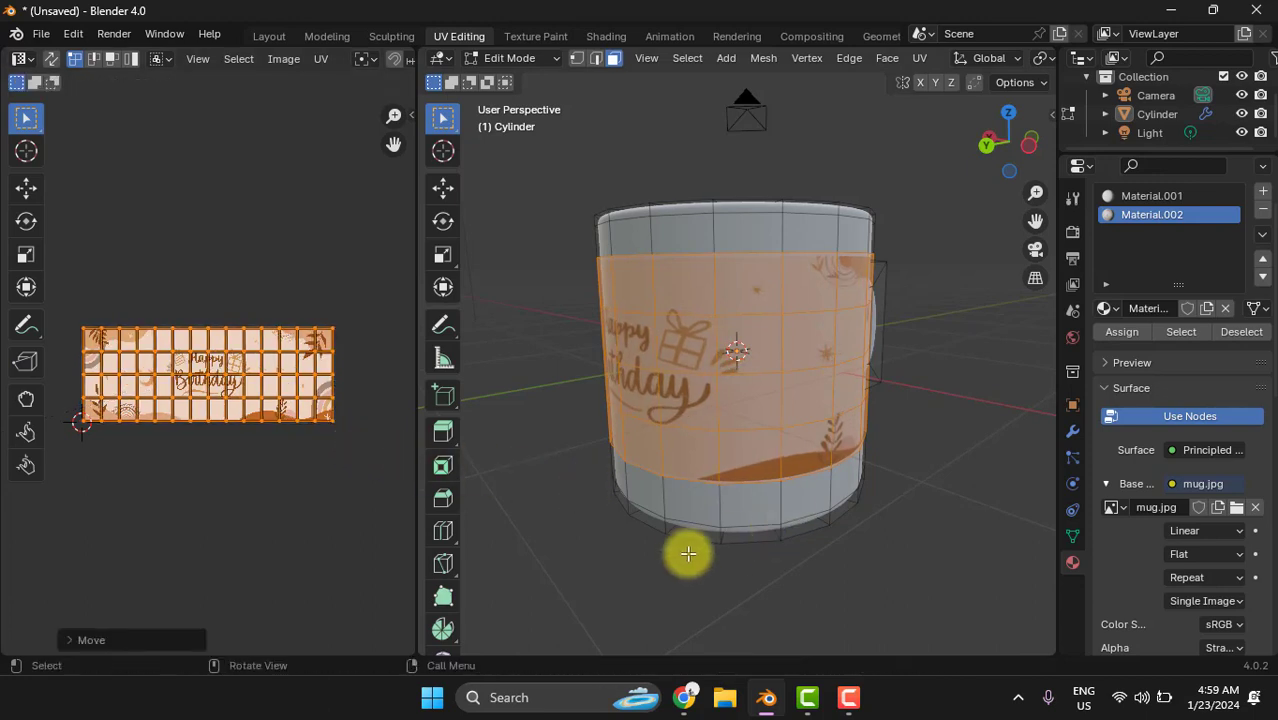
# - Deselect the band faces and show the textured mug in the Layout workspace with Material Preview shading
pyautogui.moveTo(685, 551); pyautogui.dragTo(933, 553, button='middle')
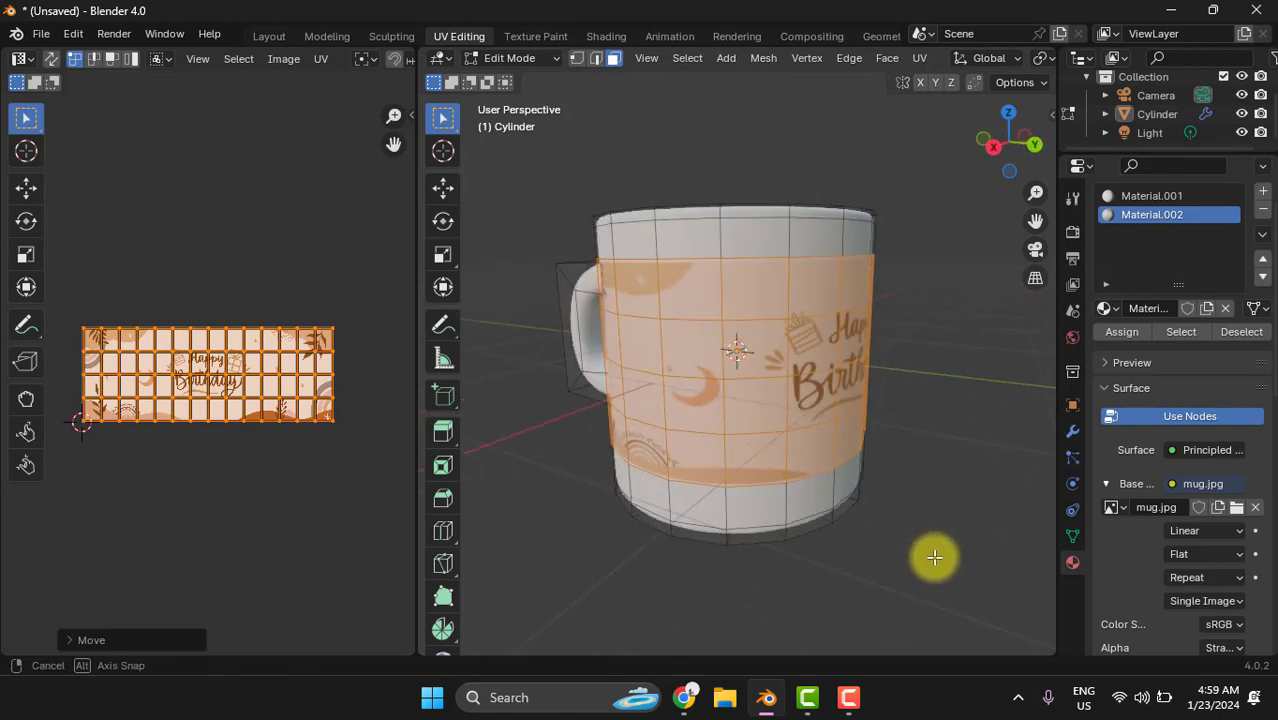
pyautogui.click(611, 553)
pyautogui.moveTo(941, 484); pyautogui.dragTo(984, 488, button='middle')
pyautogui.moveTo(976, 411); pyautogui.dragTo(970, 403, button='middle')
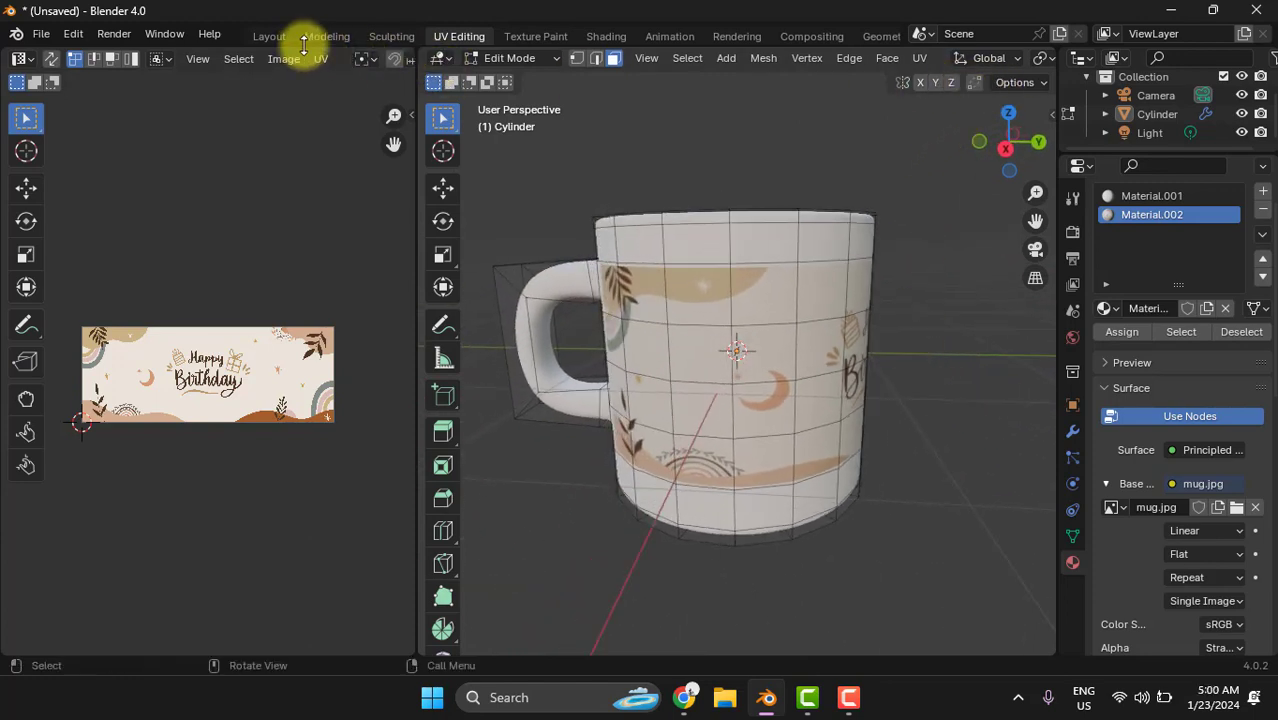
pyautogui.click(268, 36)
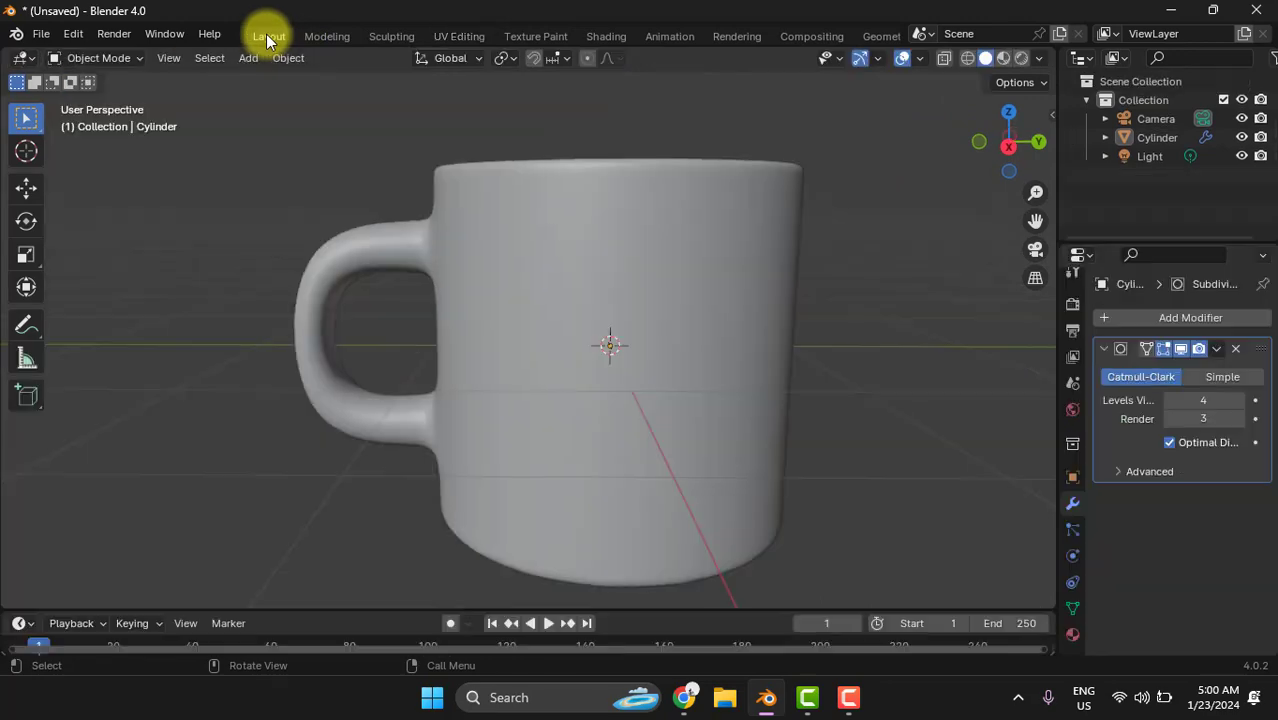
pyautogui.click(1003, 57)
pyautogui.moveTo(889, 351)
pyautogui.mouseDown(button='middle')
pyautogui.moveTo(760, 373)
pyautogui.moveTo(528, 342)
pyautogui.moveTo(551, 391)
pyautogui.moveTo(708, 362)
pyautogui.moveTo(686, 477)
pyautogui.moveTo(701, 445)
pyautogui.mouseUp(button='middle')
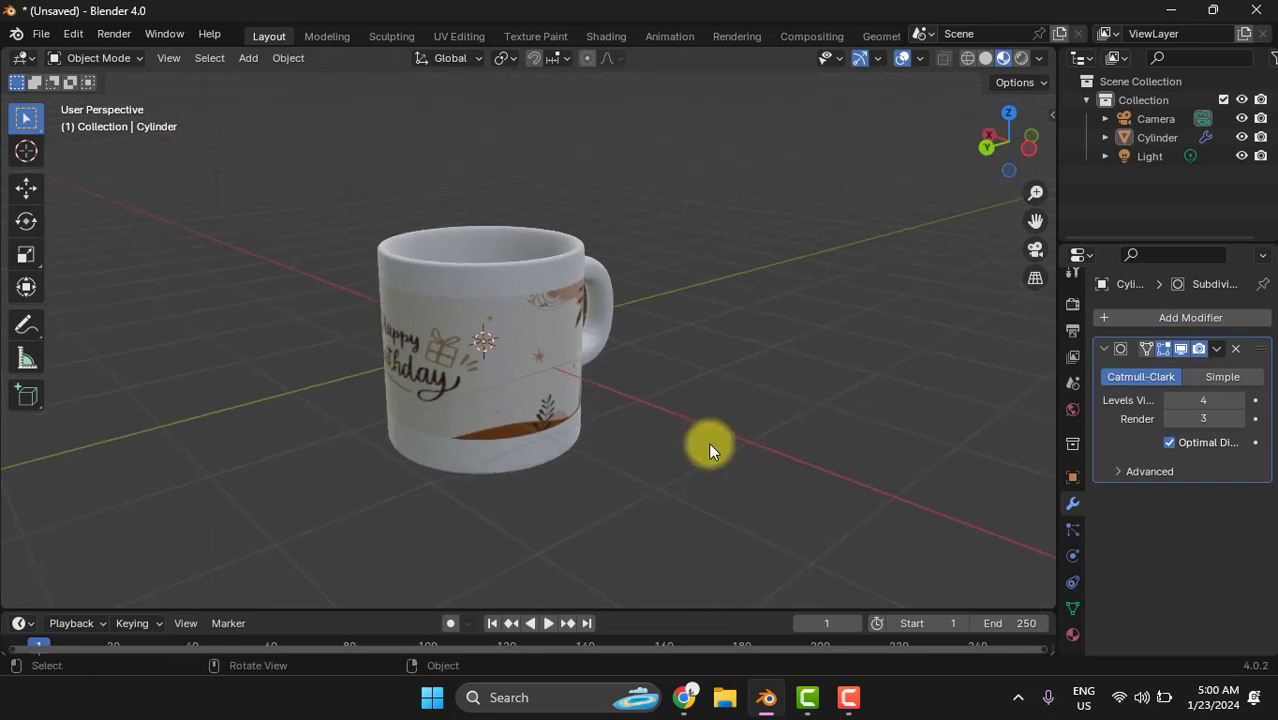
# - Look through the scene camera and lock the camera to the view
pyautogui.press('KP_0')
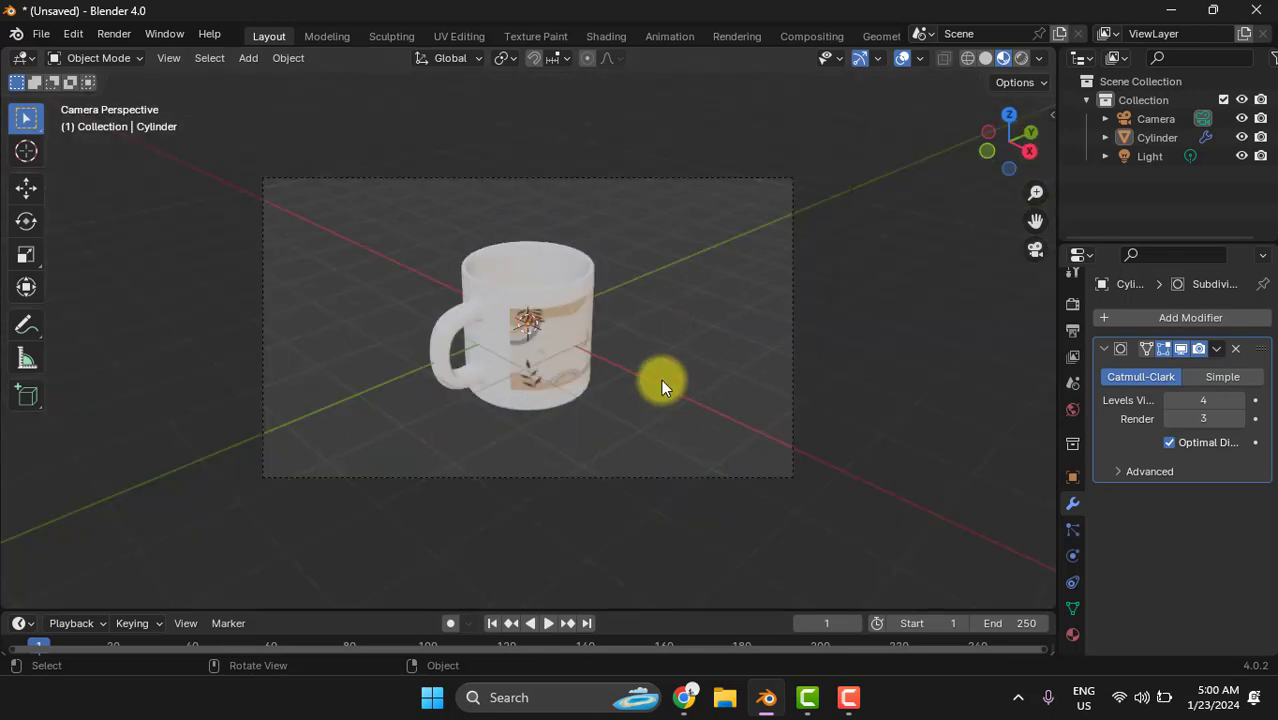
pyautogui.scroll(1, 659, 377)
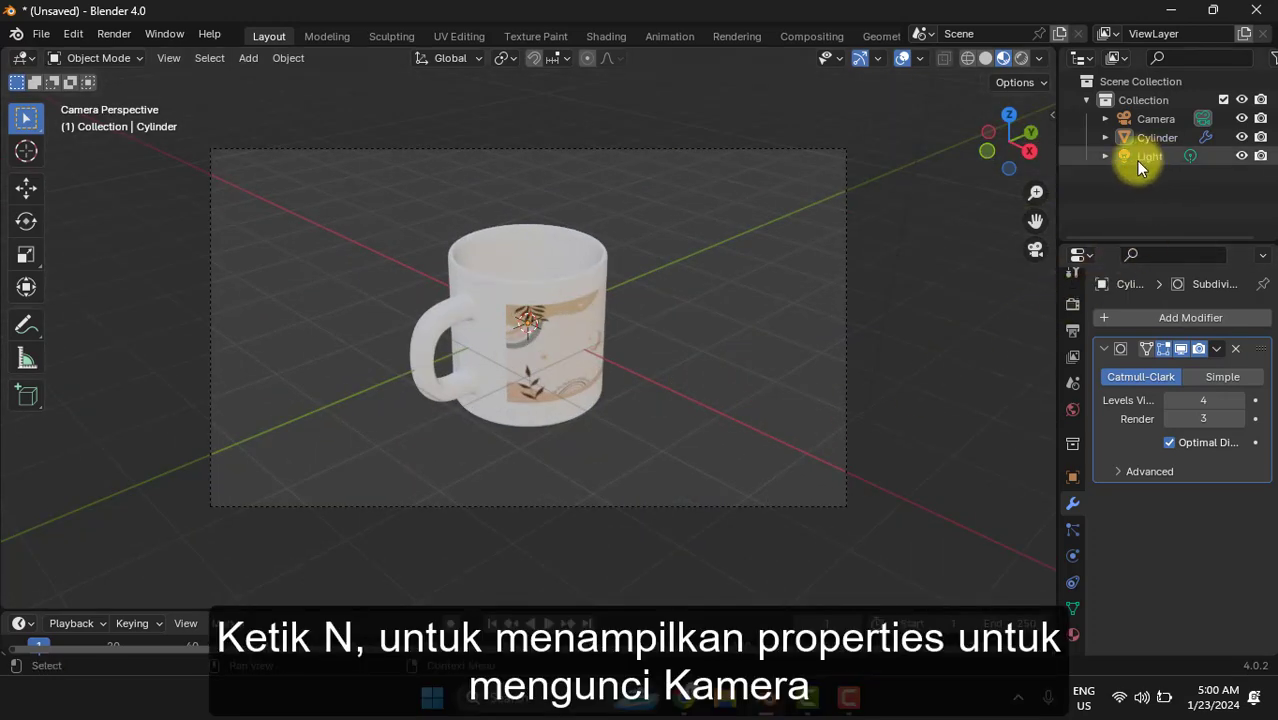
pyautogui.press('n')
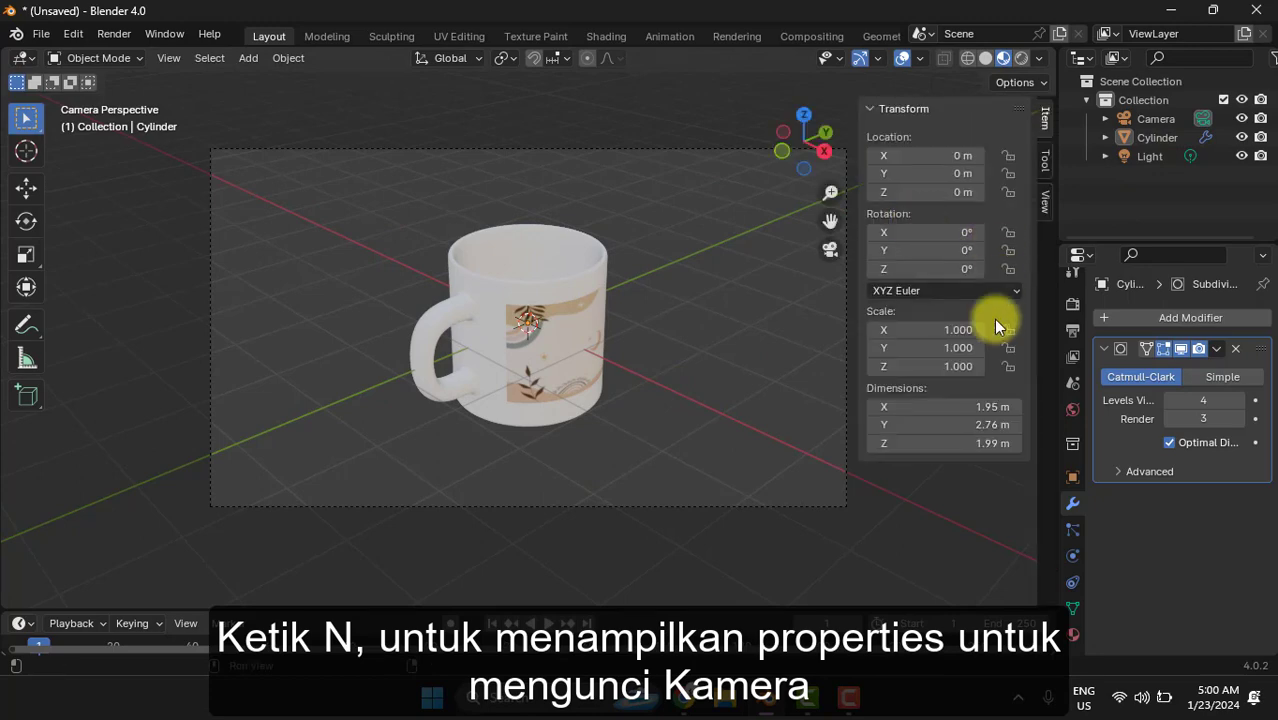
pyautogui.click(1043, 203)
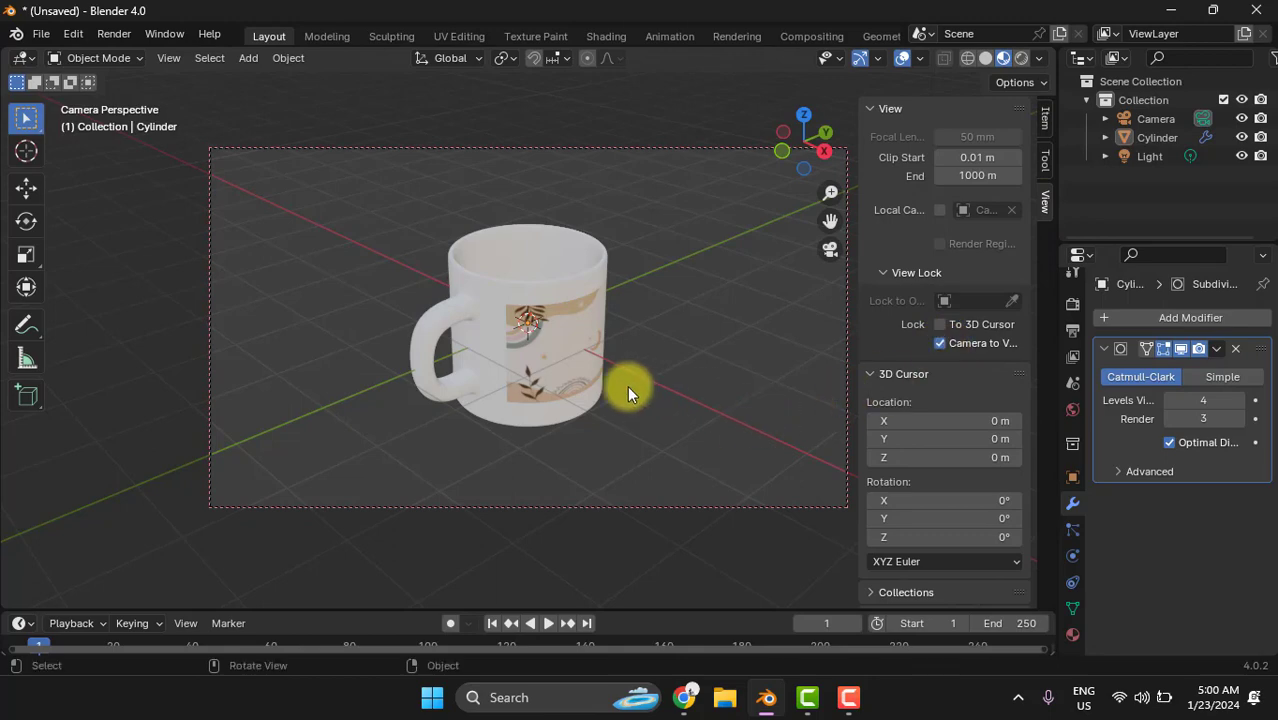
# - Orbit the camera around to the side showing the gift drawing and the handle, render a test image, and close the render
pyautogui.moveTo(627, 385); pyautogui.dragTo(158, 396, button='middle')
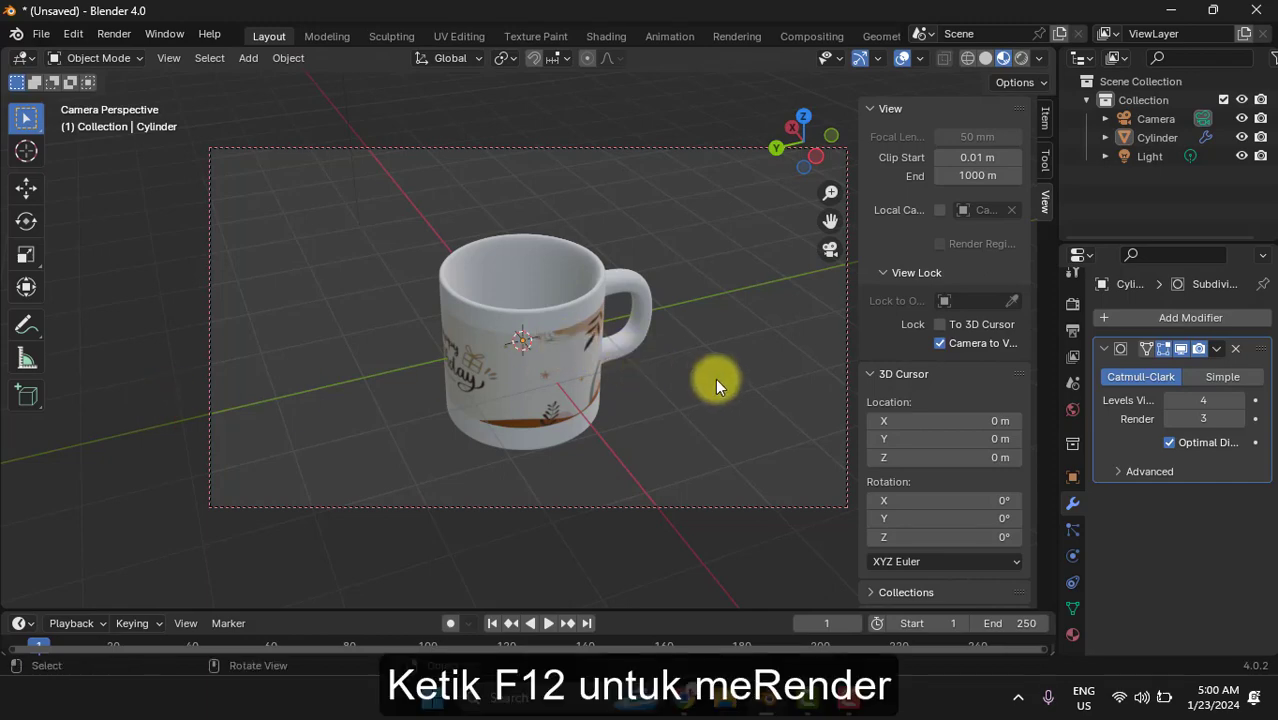
pyautogui.press('F12')
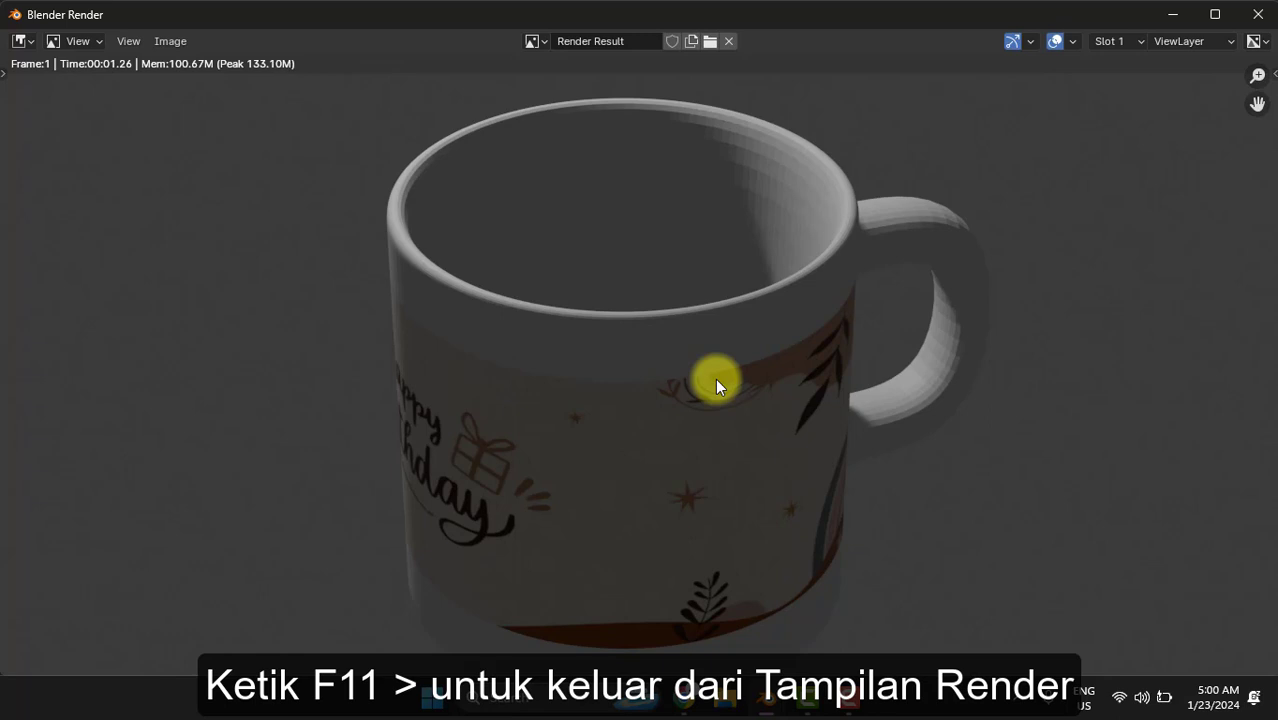
pyautogui.press('F11')
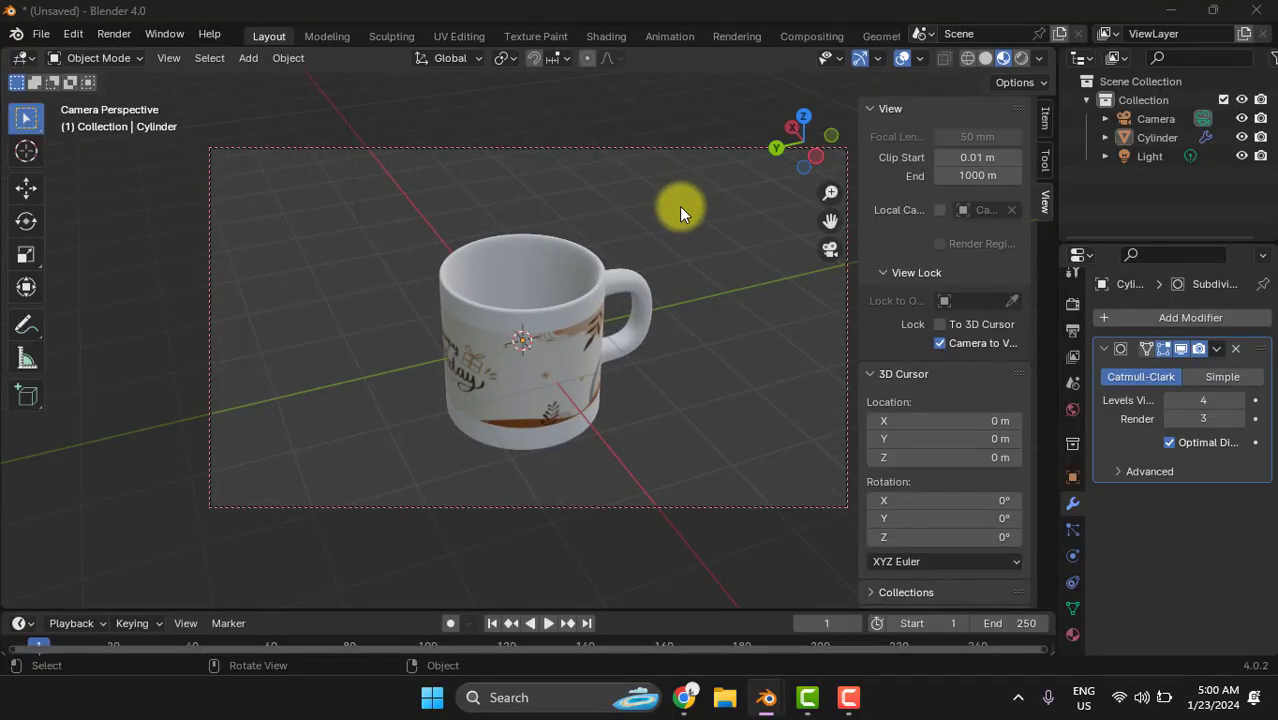
# - Move the light down near the mug, by about -2.47 m in X, 1.24 m in Y and -4.48 m in Z
pyautogui.scroll(-5, 679, 207)
pyautogui.click(446, 114)
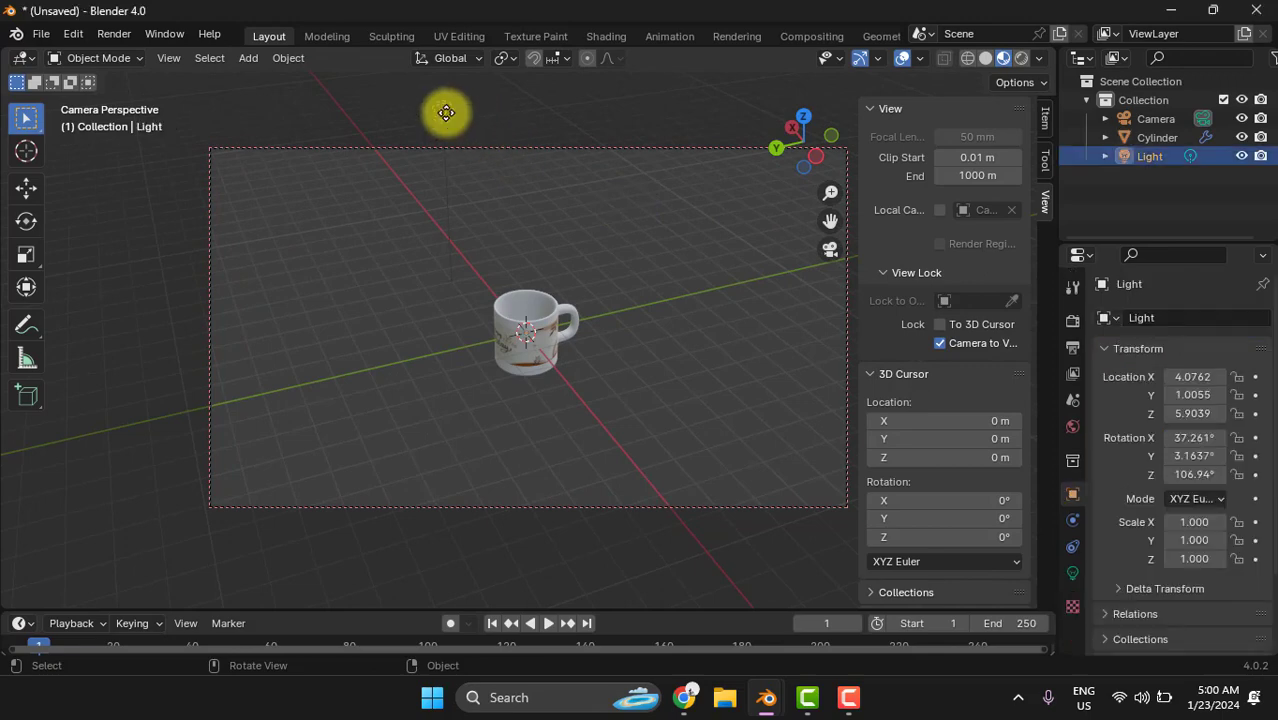
pyautogui.moveTo(446, 113); pyautogui.dragTo(440, 284)
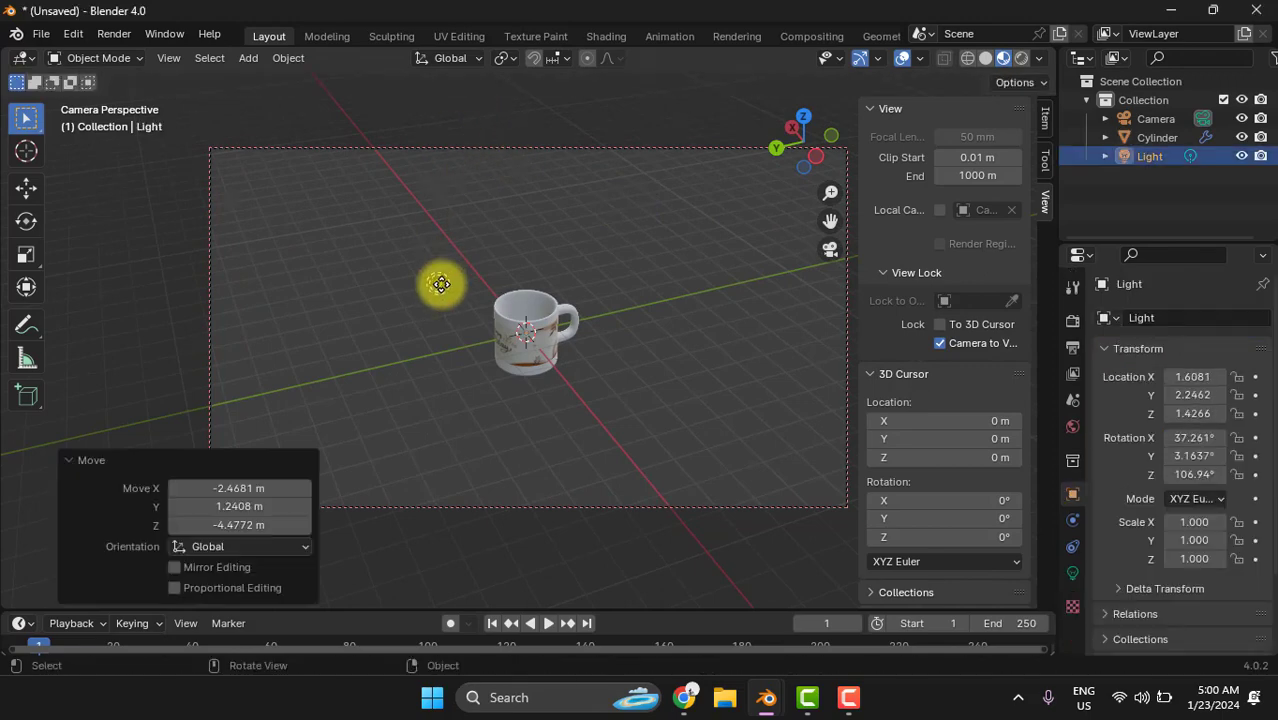
pyautogui.click(645, 434)
# - Lower the camera and bring it closer to the mug, and move the light to about X 1.28, Y 1.72, Z 1.10 m
pyautogui.moveTo(544, 455); pyautogui.dragTo(473, 426, button='middle')
pyautogui.scroll(4, 545, 365)
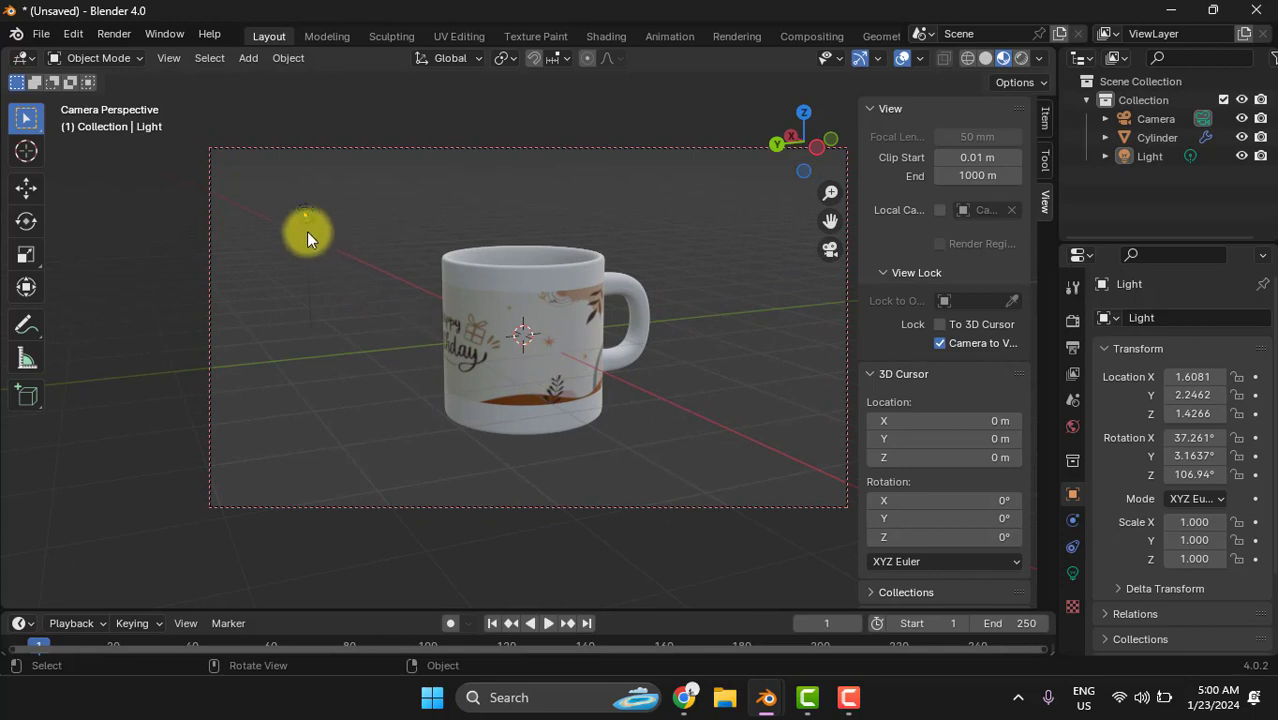
pyautogui.click(305, 215)
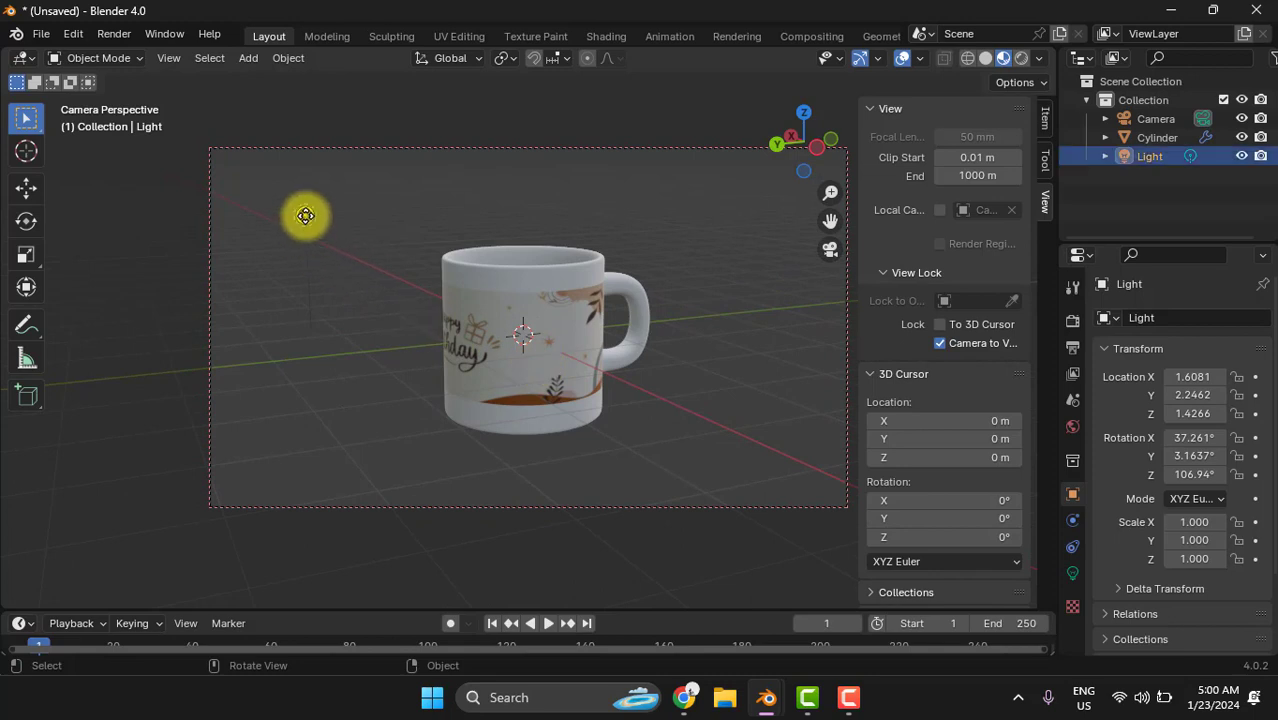
pyautogui.press('g')
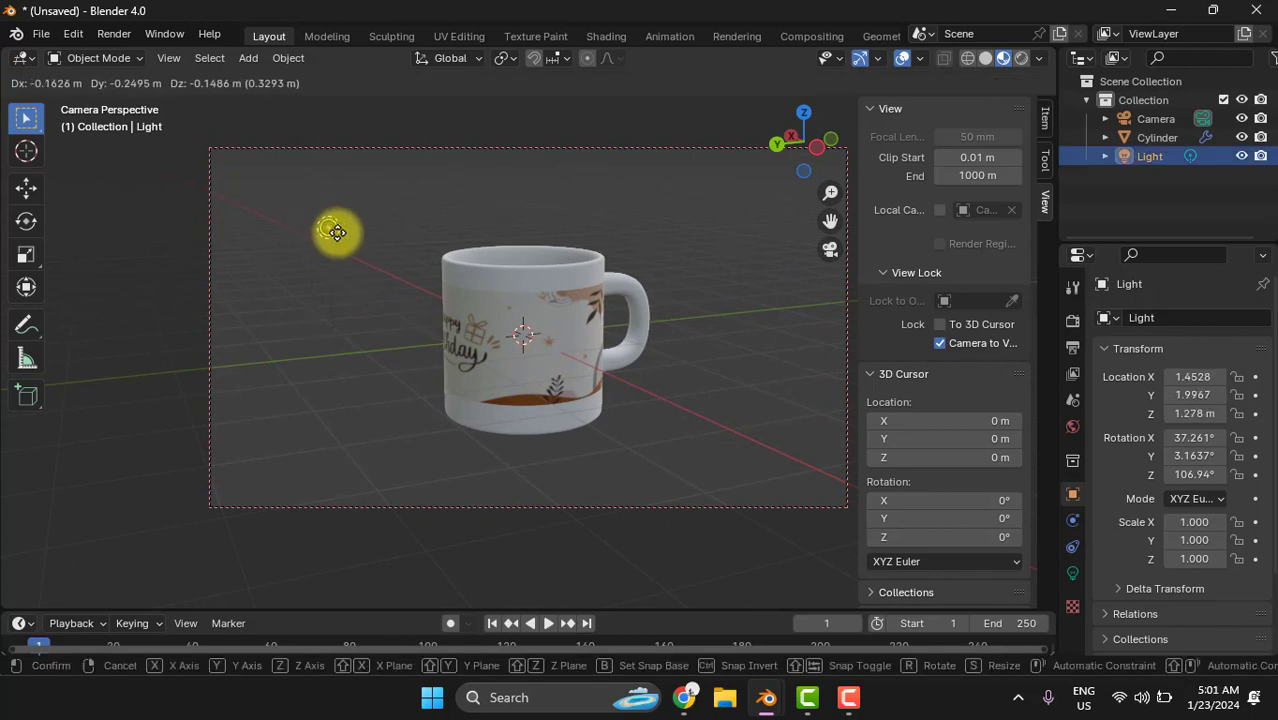
pyautogui.click(351, 240)
# - Move the light along X to about -0.86 m, and frame the mug more closely from a low side angle
pyautogui.moveTo(501, 403); pyautogui.dragTo(679, 493, button='middle')
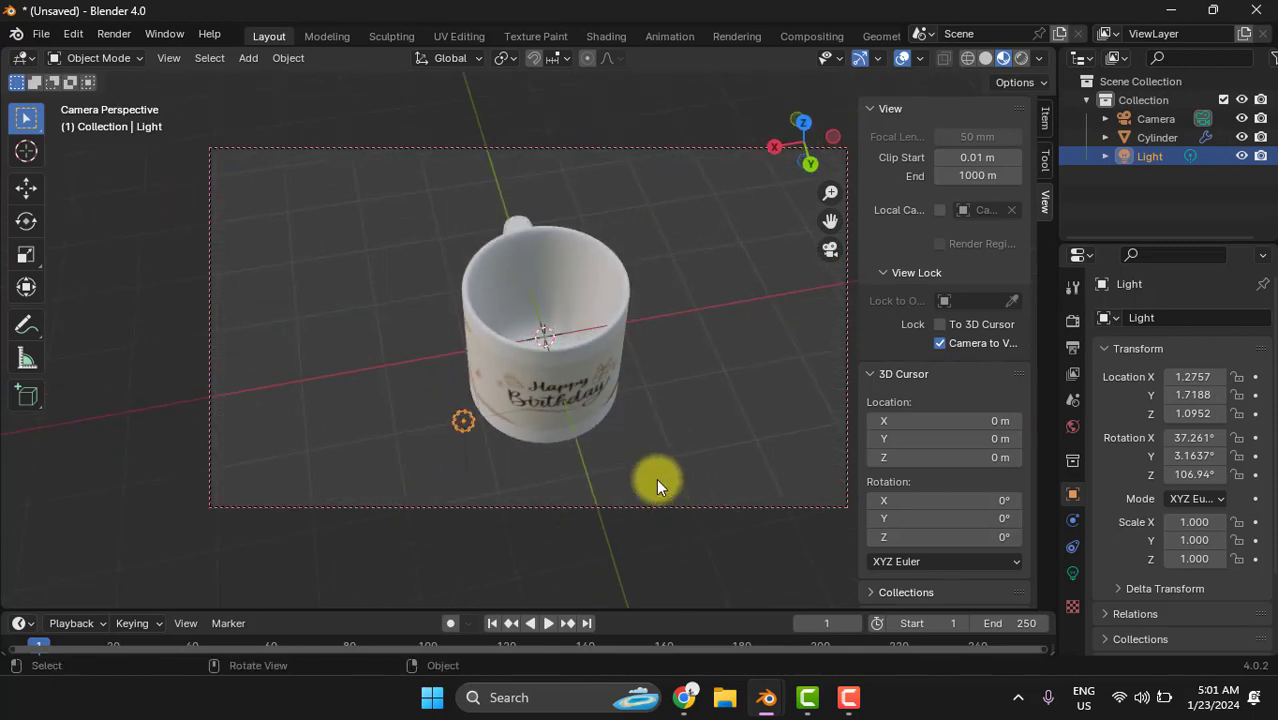
pyautogui.moveTo(636, 446); pyautogui.dragTo(636, 456, button='middle')
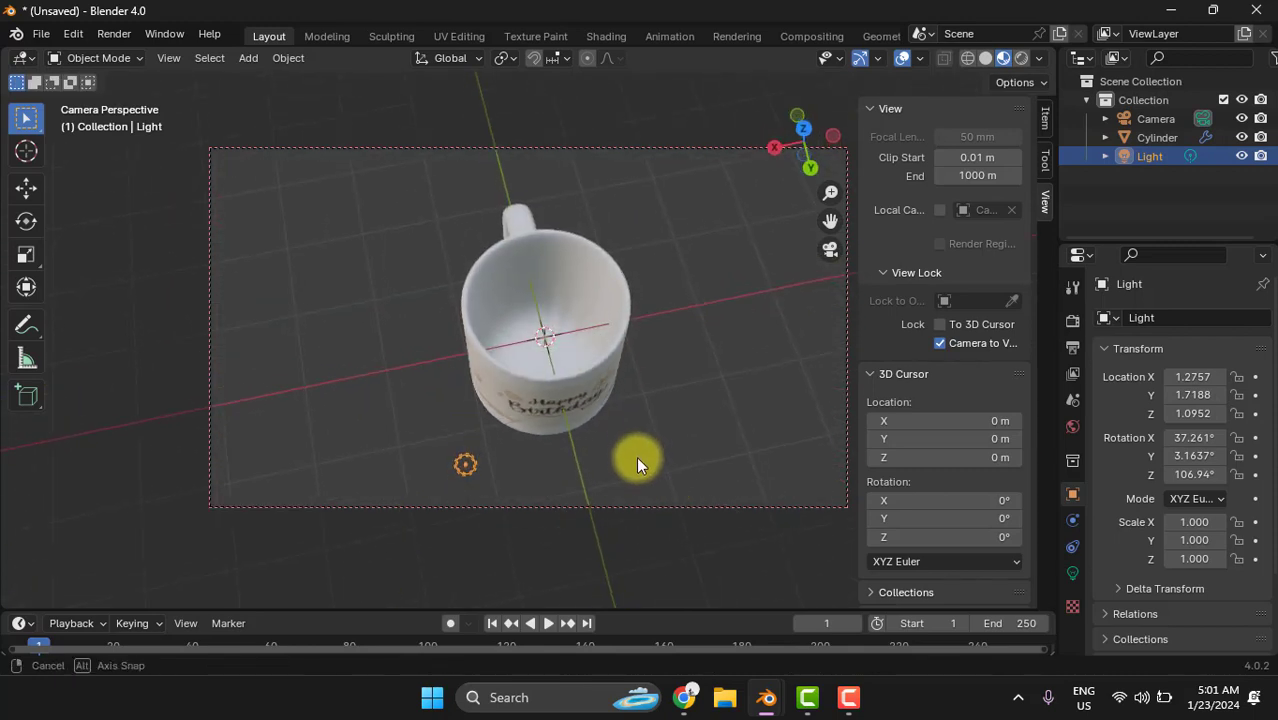
pyautogui.press('g')
pyautogui.press('x')
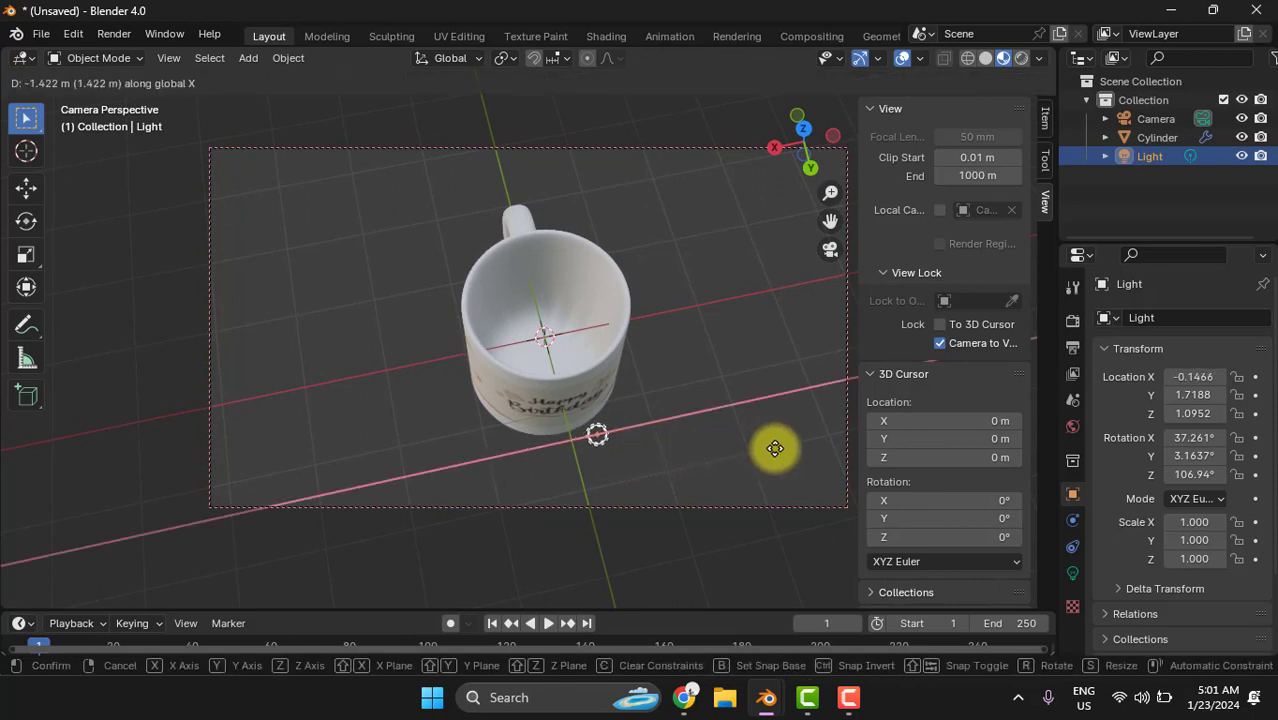
pyautogui.click(836, 451)
pyautogui.moveTo(750, 434); pyautogui.dragTo(632, 384, button='middle')
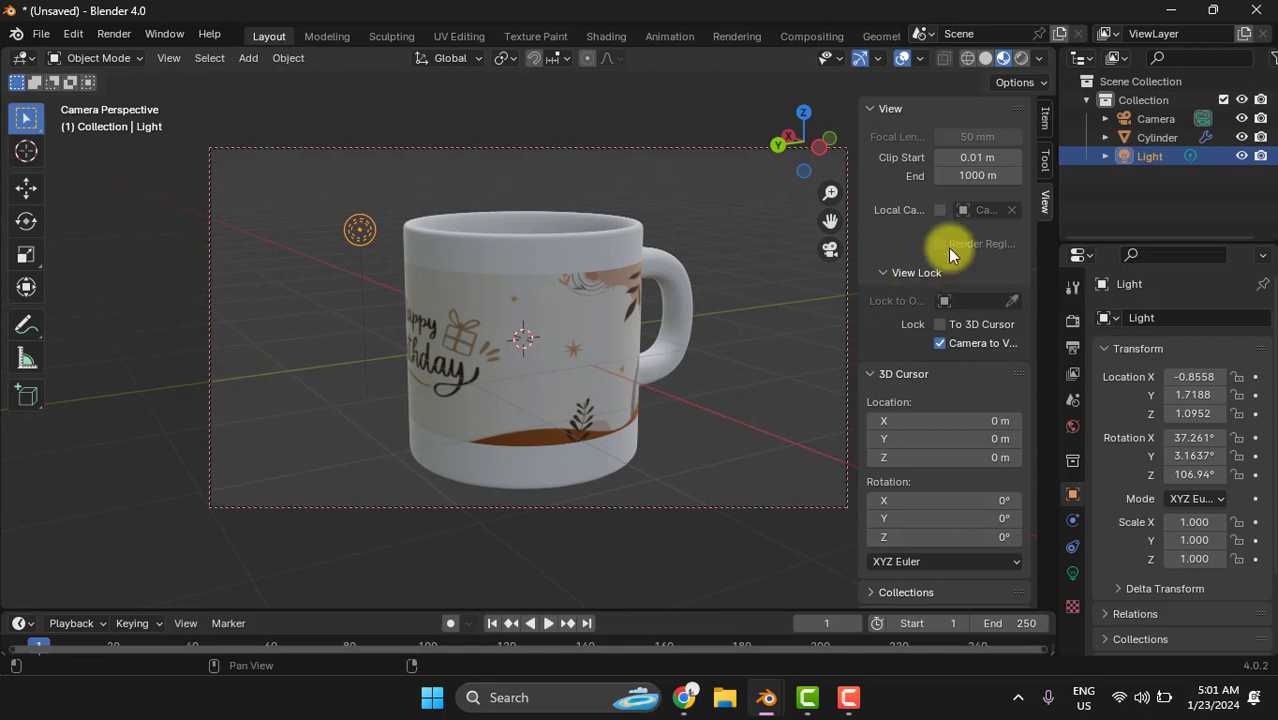
# - Switch to Rendered shading and move the light away from the mug by about 0.96 m in X, 1.21 m in Y and 0.93 m in Z
pyautogui.click(1022, 59)
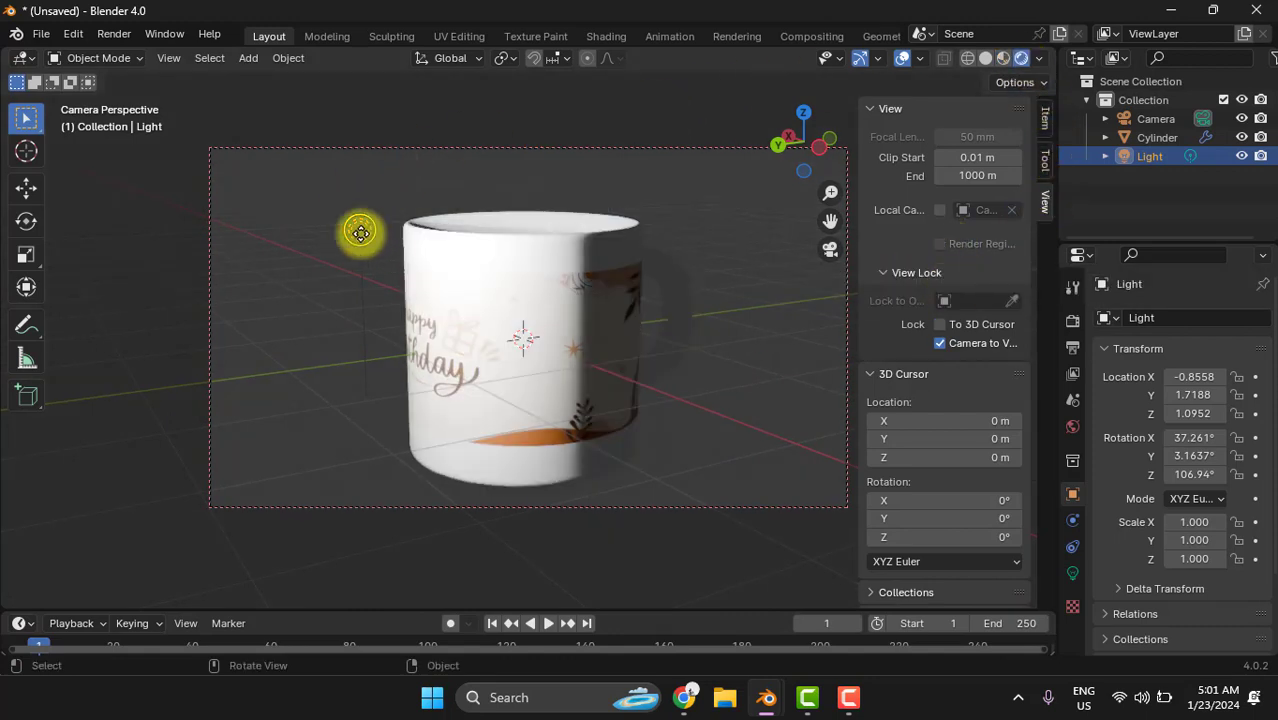
pyautogui.press('g')
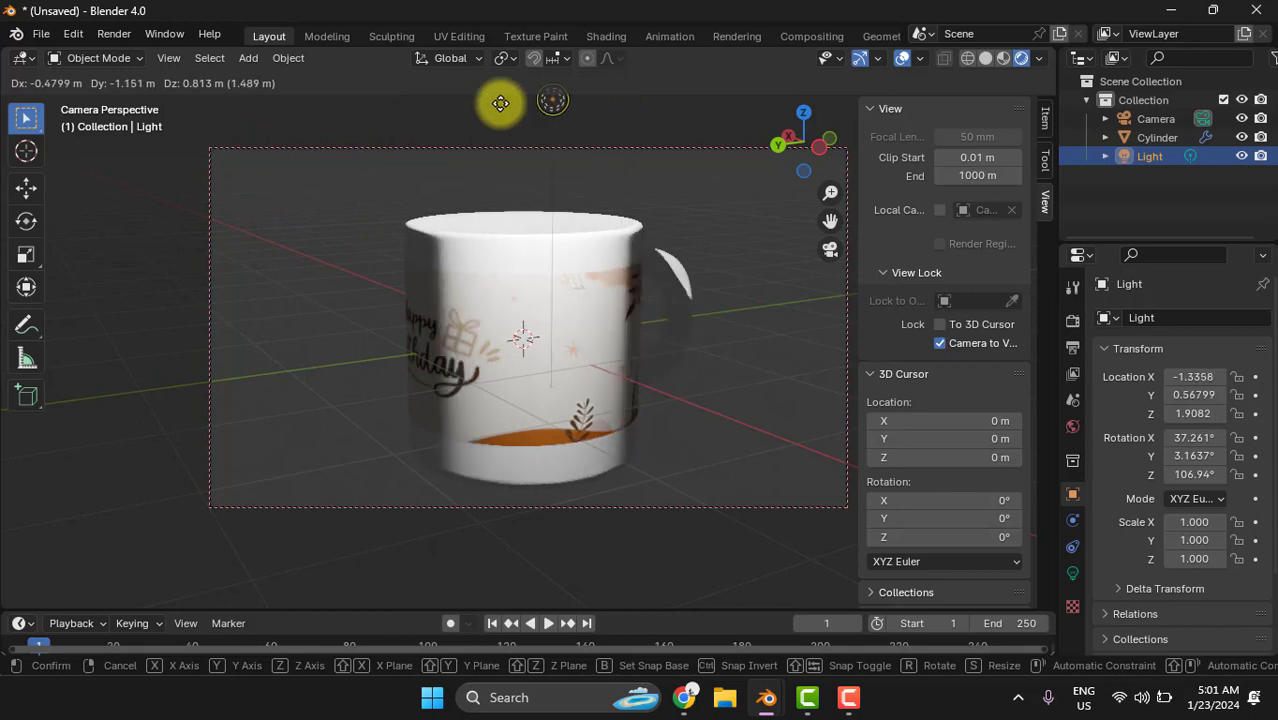
pyautogui.click(126, 80)
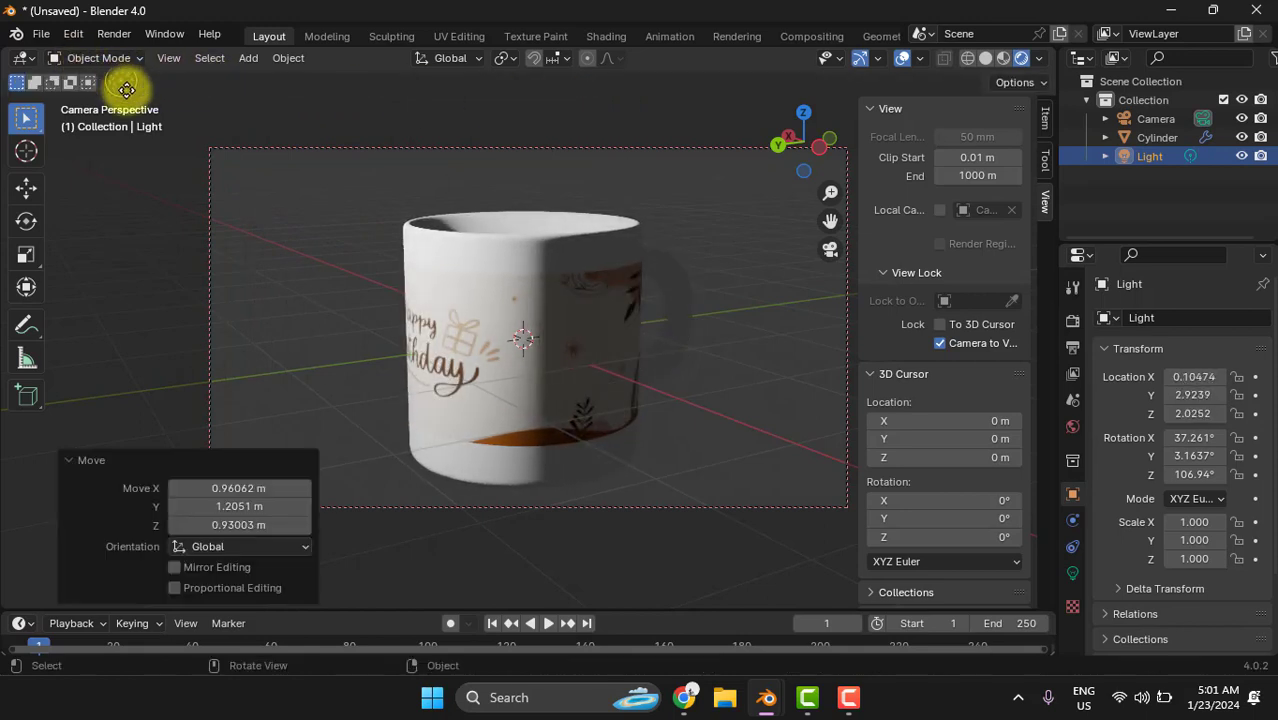
pyautogui.click(347, 299)
# - Orbit the camera to face the Happy Birthday lettering, and shift the light about 0.43 m in X, 0.20 m in Y and 0.05 m in Z
pyautogui.moveTo(308, 303); pyautogui.dragTo(380, 322, button='middle')
pyautogui.click(250, 160)
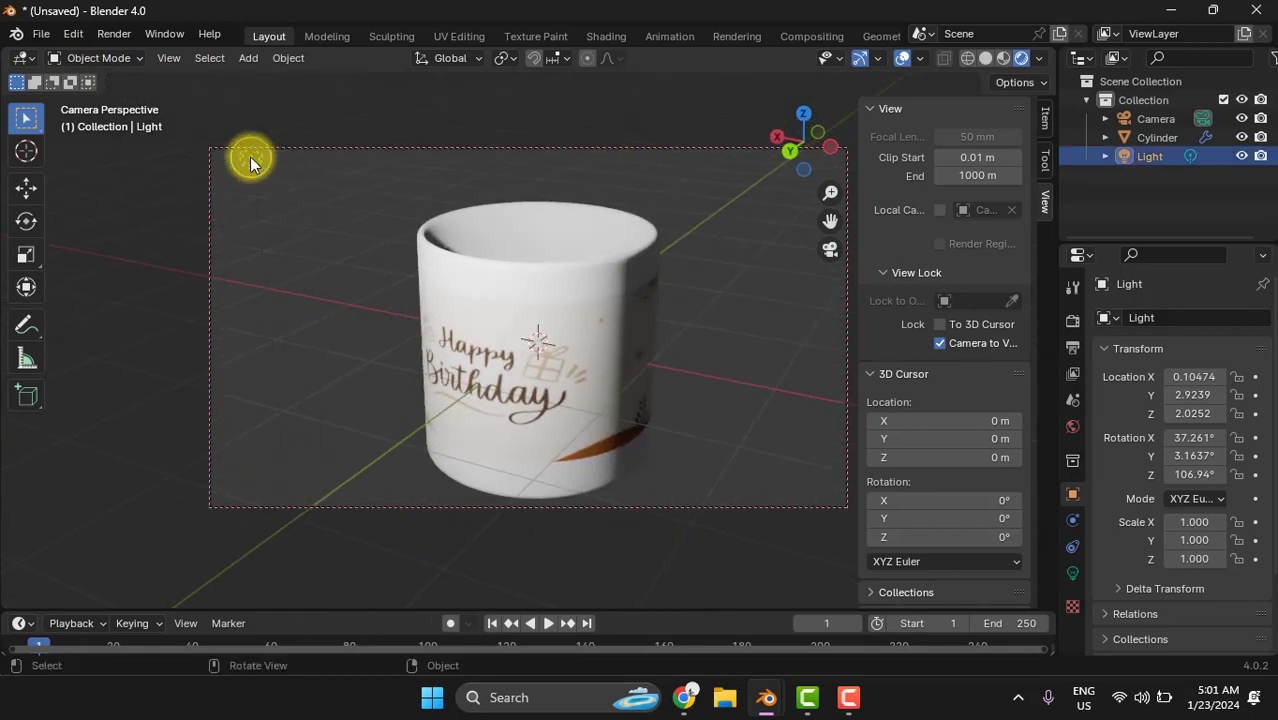
pyautogui.press('g')
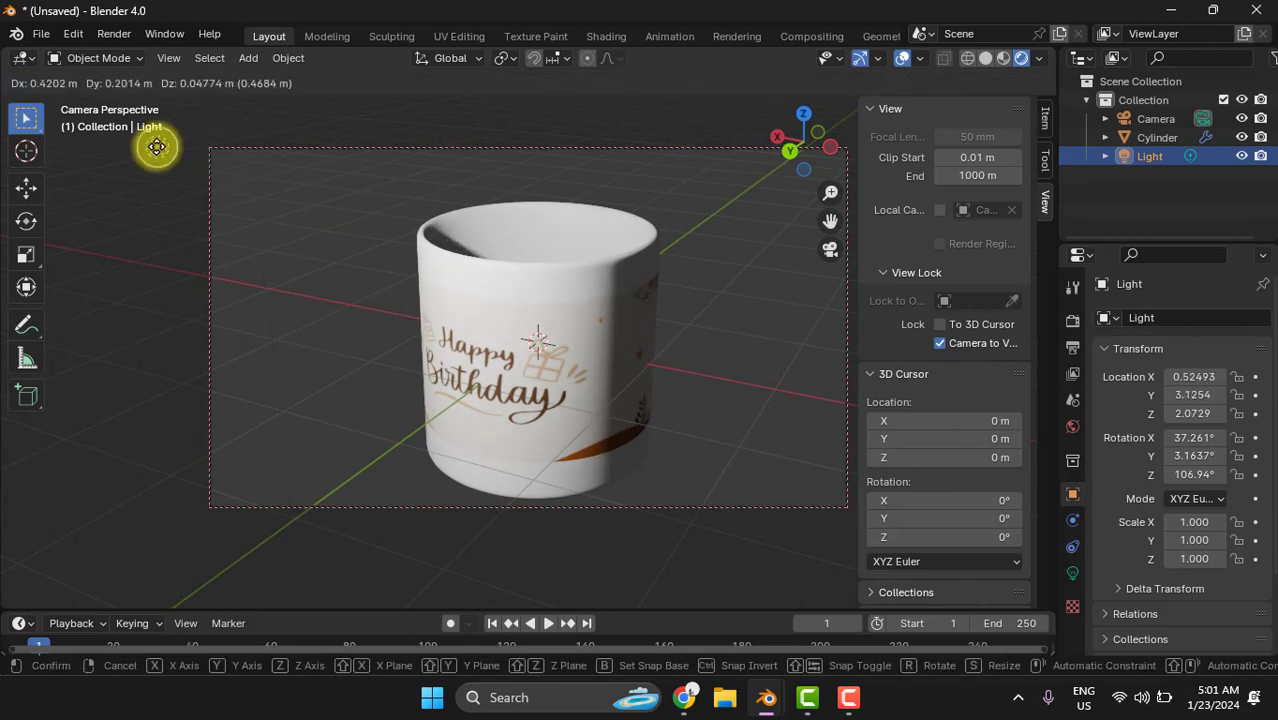
pyautogui.click(156, 146)
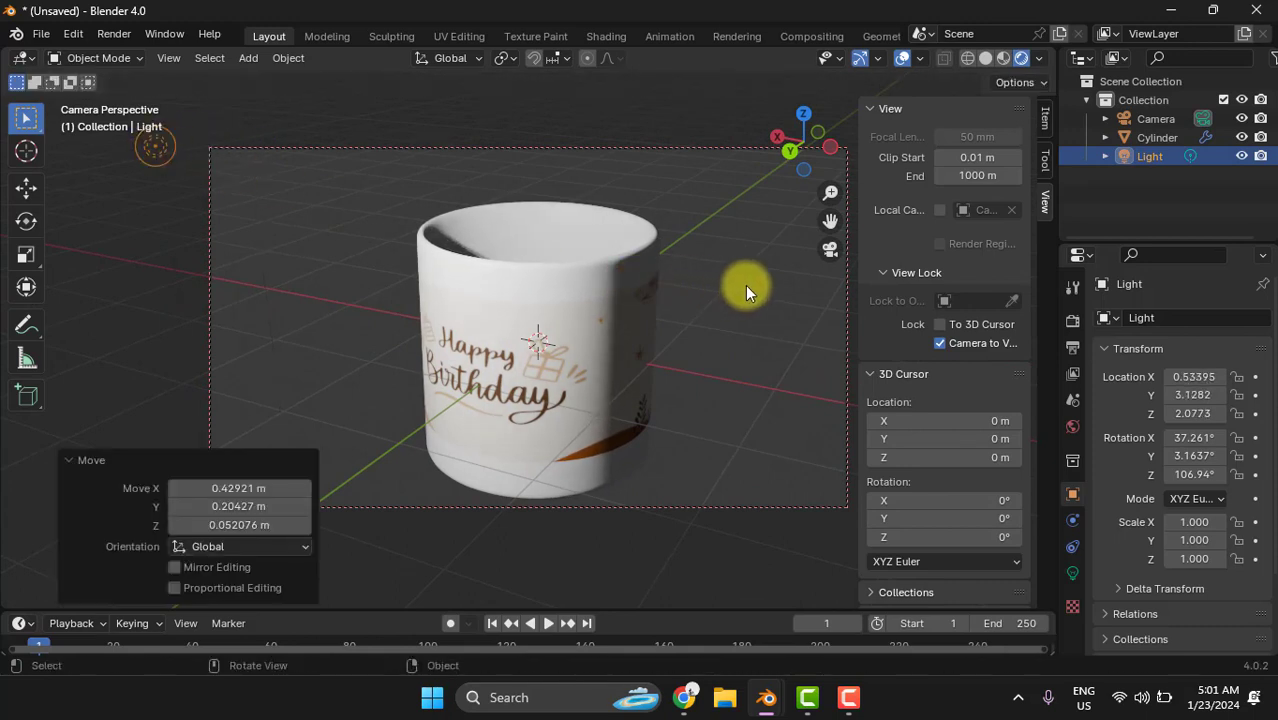
pyautogui.click(745, 285)
# - Pull the camera back slightly, render the final image of the mug, and examine the result close up and in full
pyautogui.scroll(-2, 743, 285)
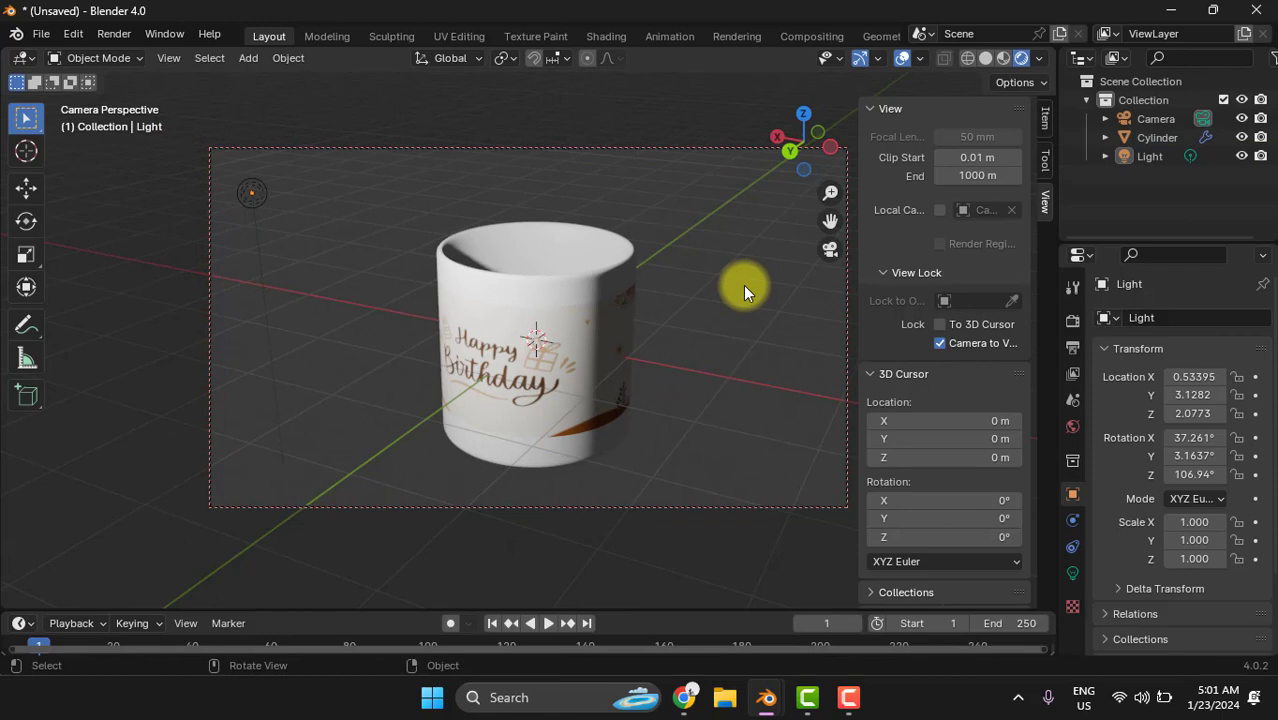
pyautogui.press('F12')
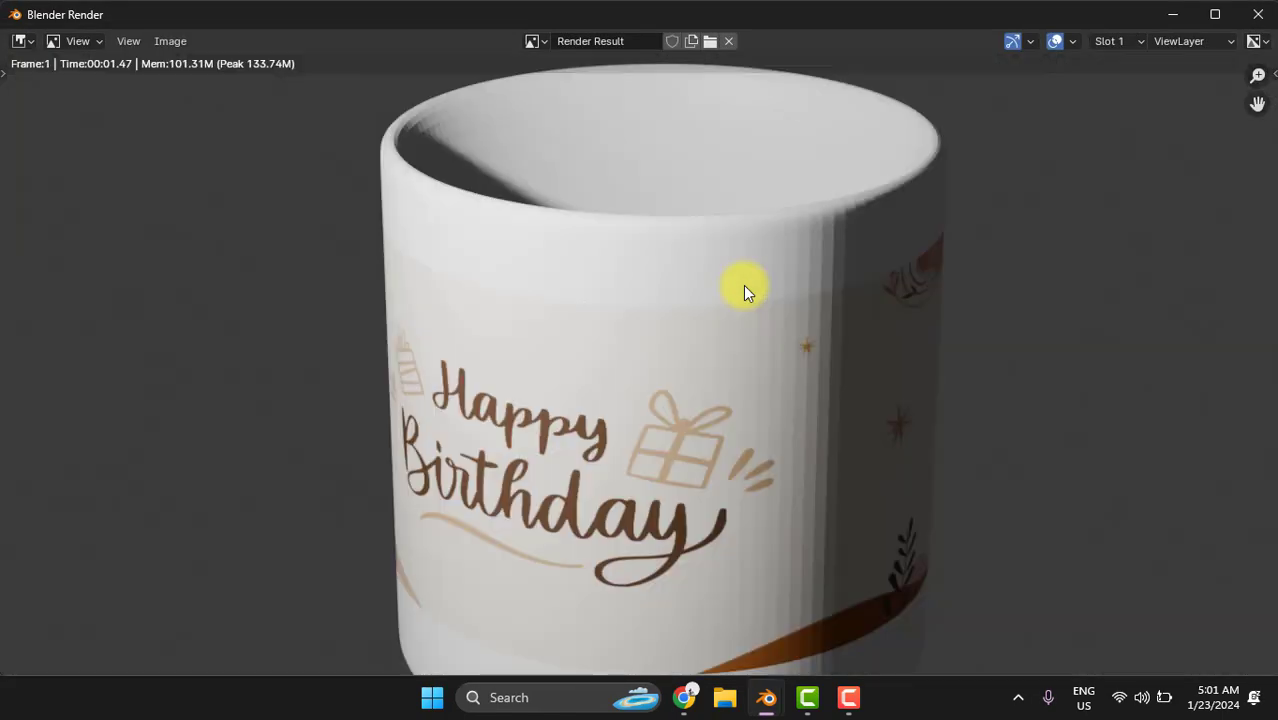
pyautogui.scroll(-3, 773, 300)
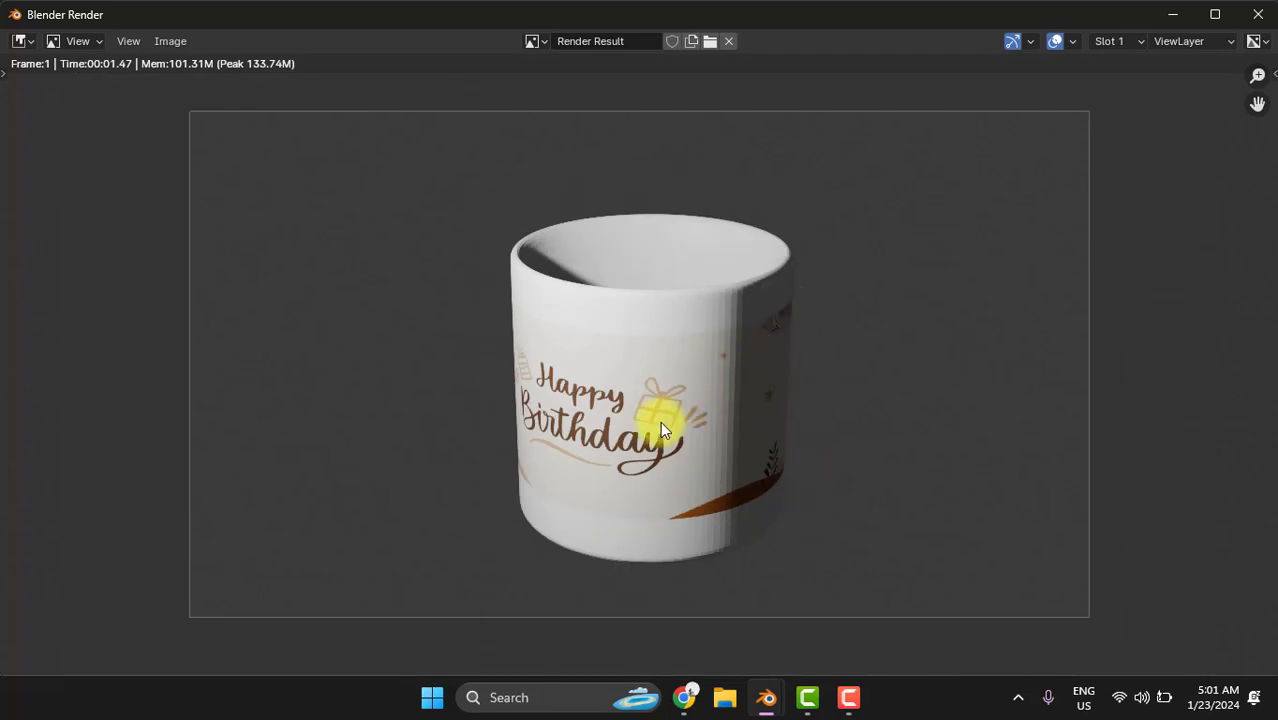
pyautogui.scroll(2, 664, 417)
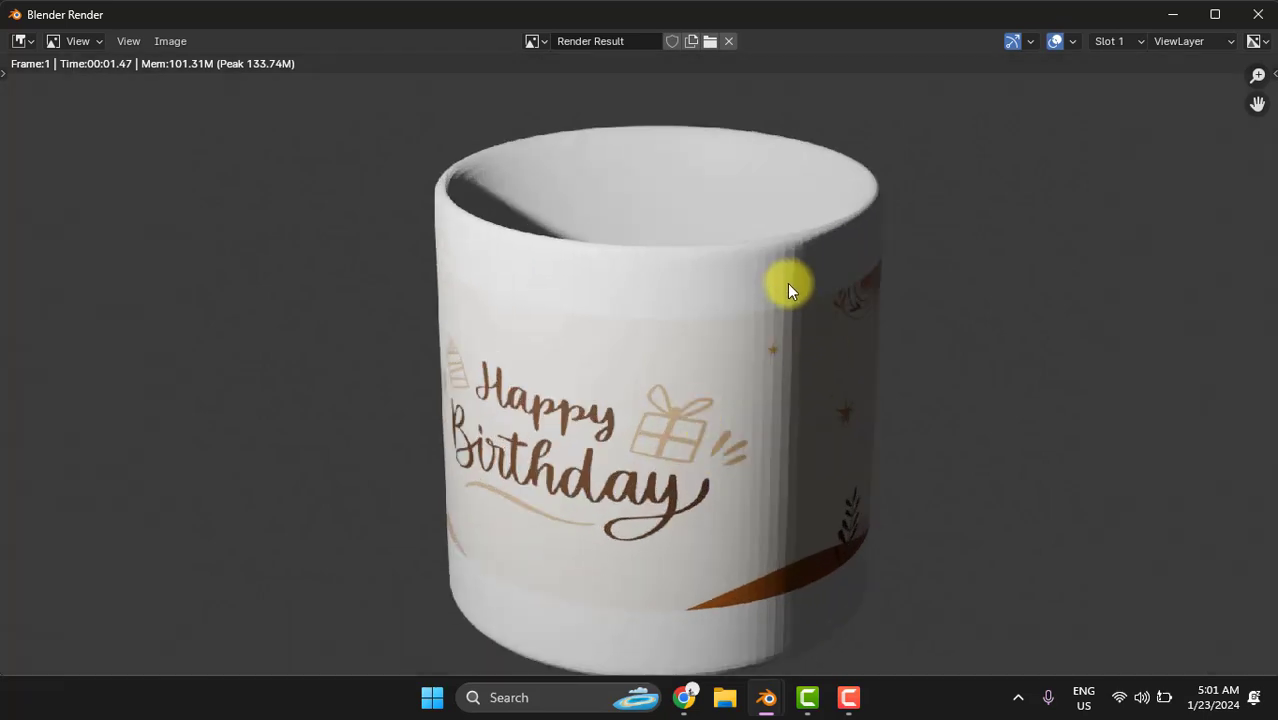
pyautogui.scroll(-3, 815, 289)
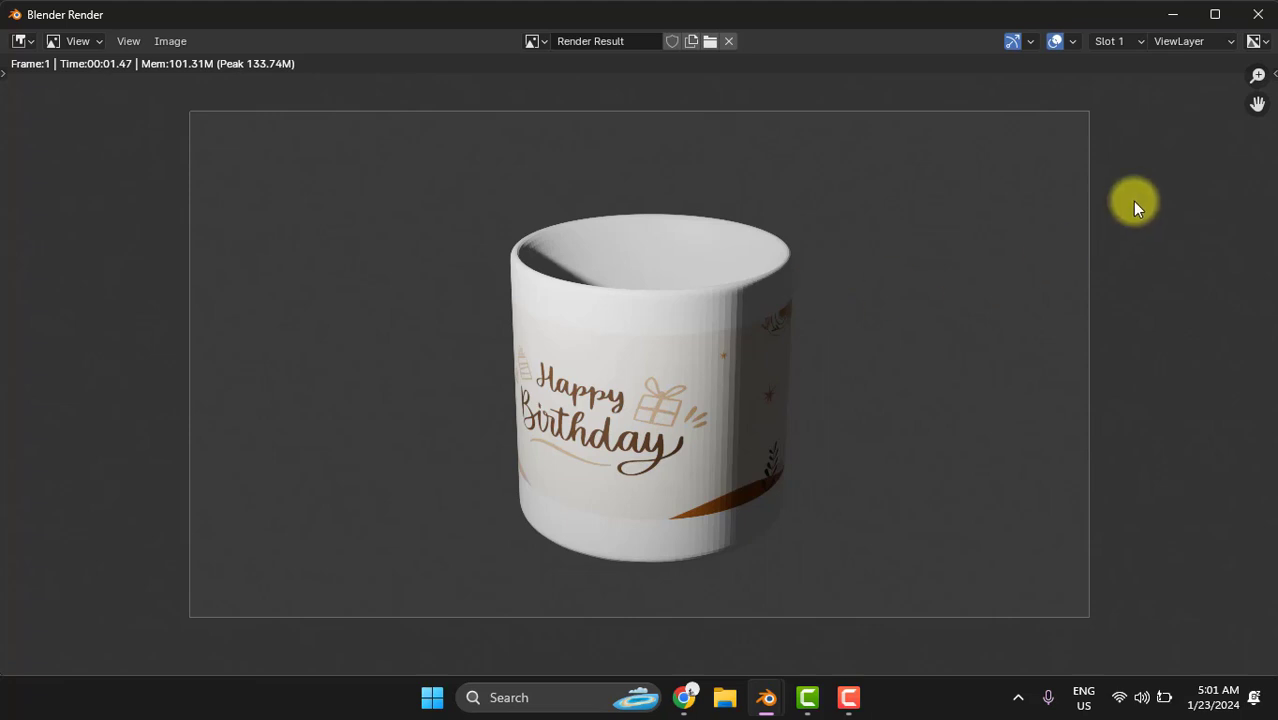
# - Close the render, orbit the camera toward the mug's handle side, and move the light about -1.09 m in X, -2.15 m in Y and 0.96 m in Z
pyautogui.press('Escape')
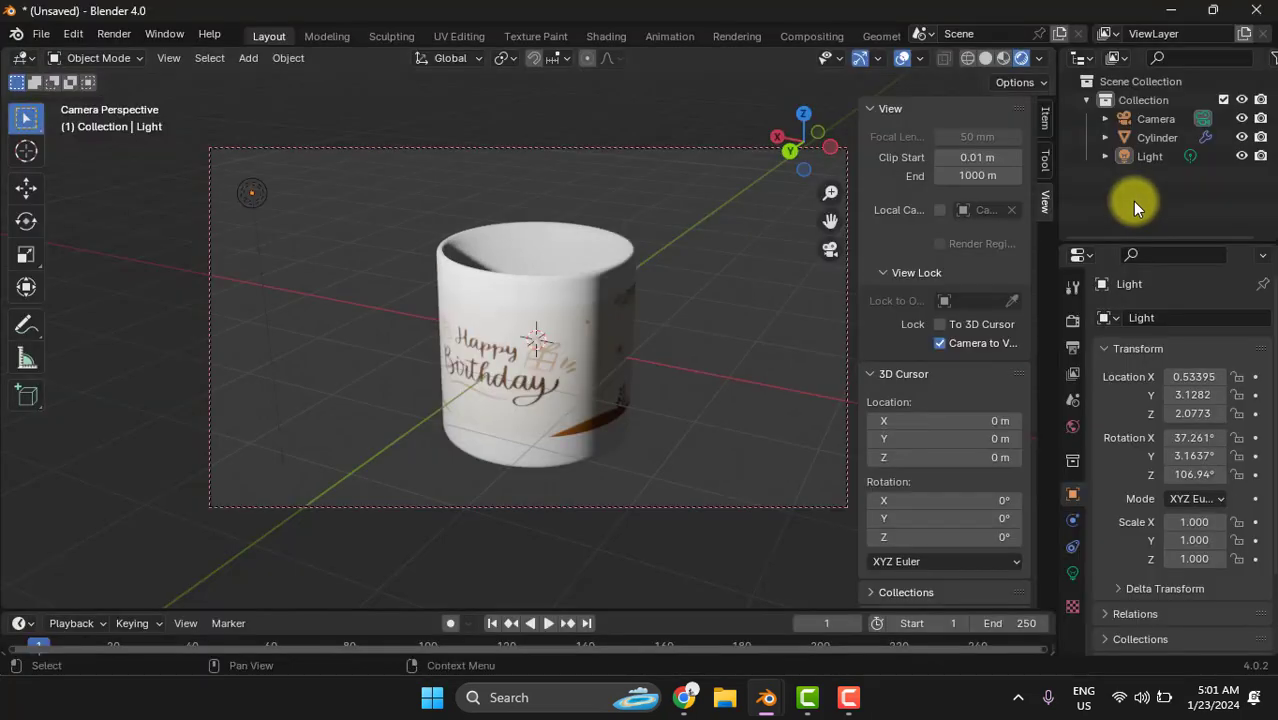
pyautogui.moveTo(633, 284); pyautogui.dragTo(581, 270, button='middle')
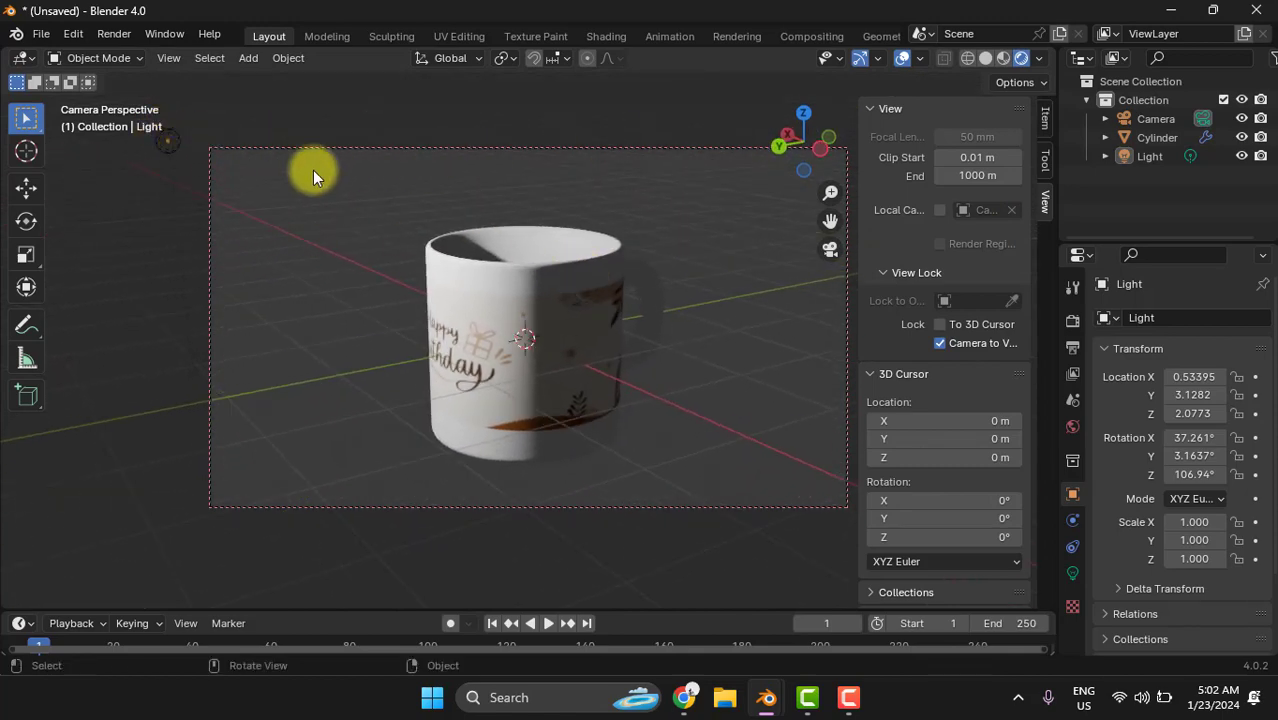
pyautogui.click(166, 138)
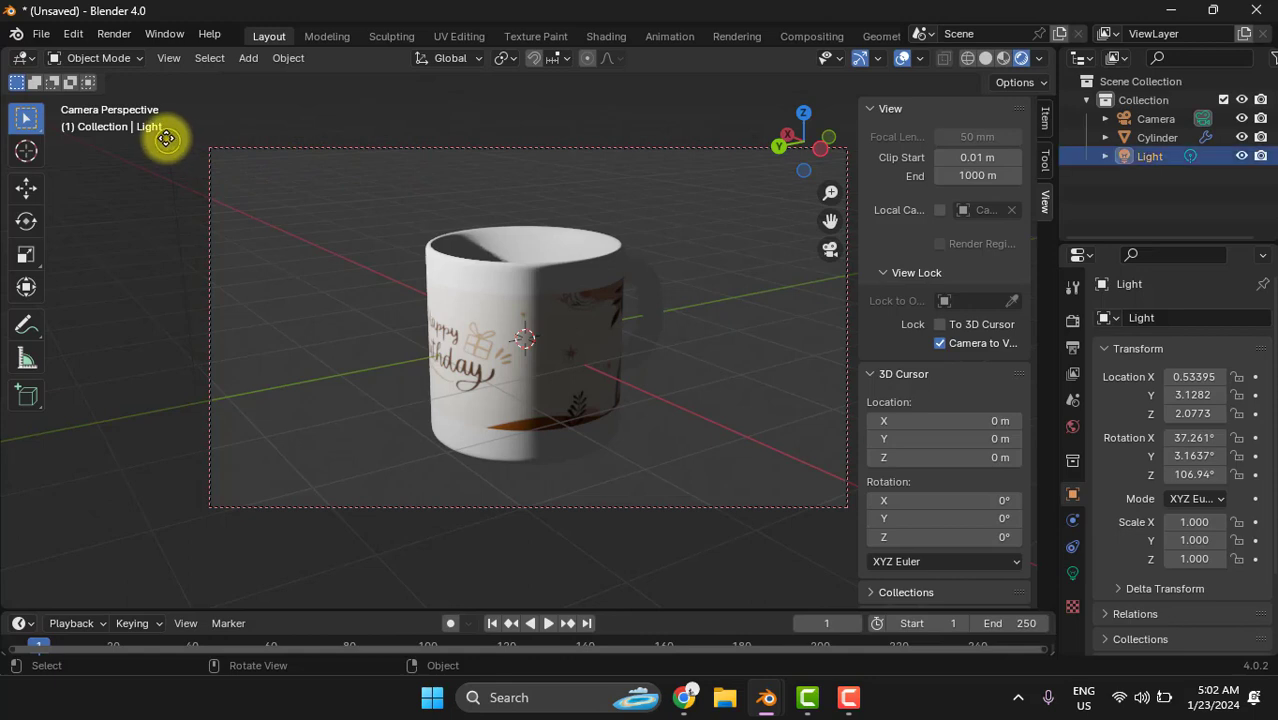
pyautogui.moveTo(166, 138); pyautogui.dragTo(458, 572)
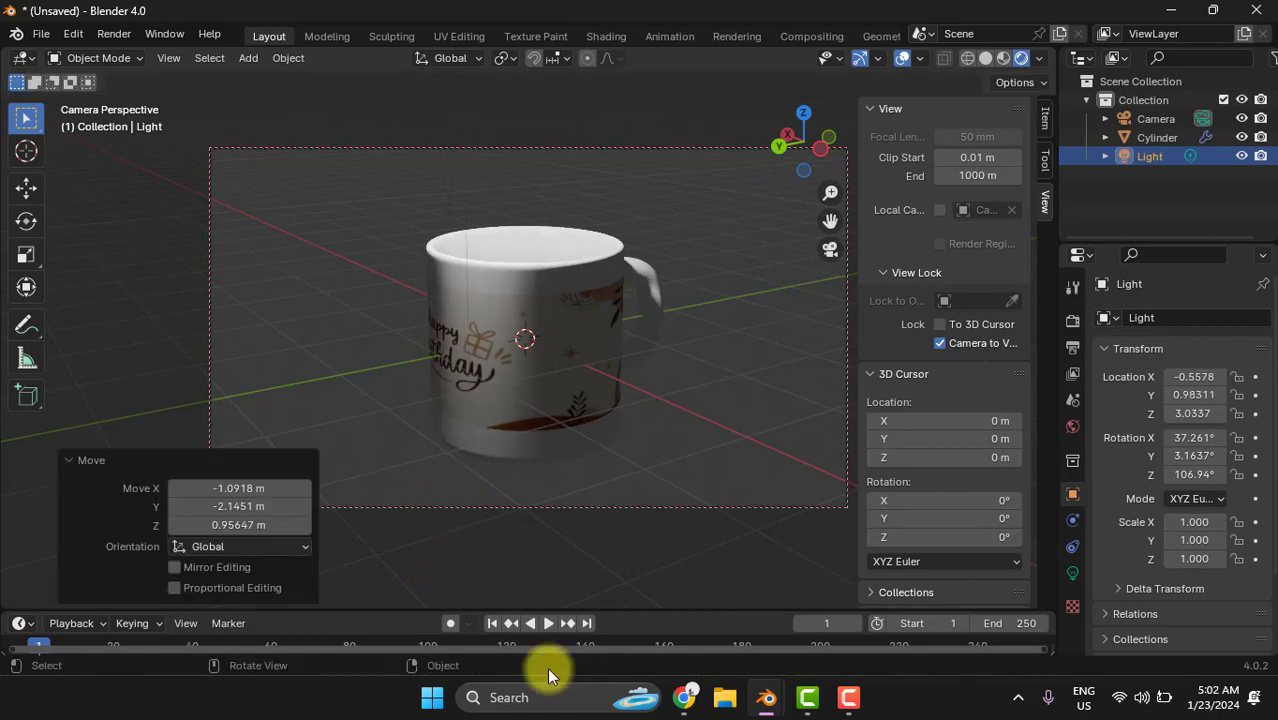
# - From above the mug, shift the light about -0.99 m in X, 0.19 m in Y and -0.13 m in Z
pyautogui.click(700, 250)
pyautogui.moveTo(706, 258); pyautogui.dragTo(750, 397, button='middle')
pyautogui.click(517, 447)
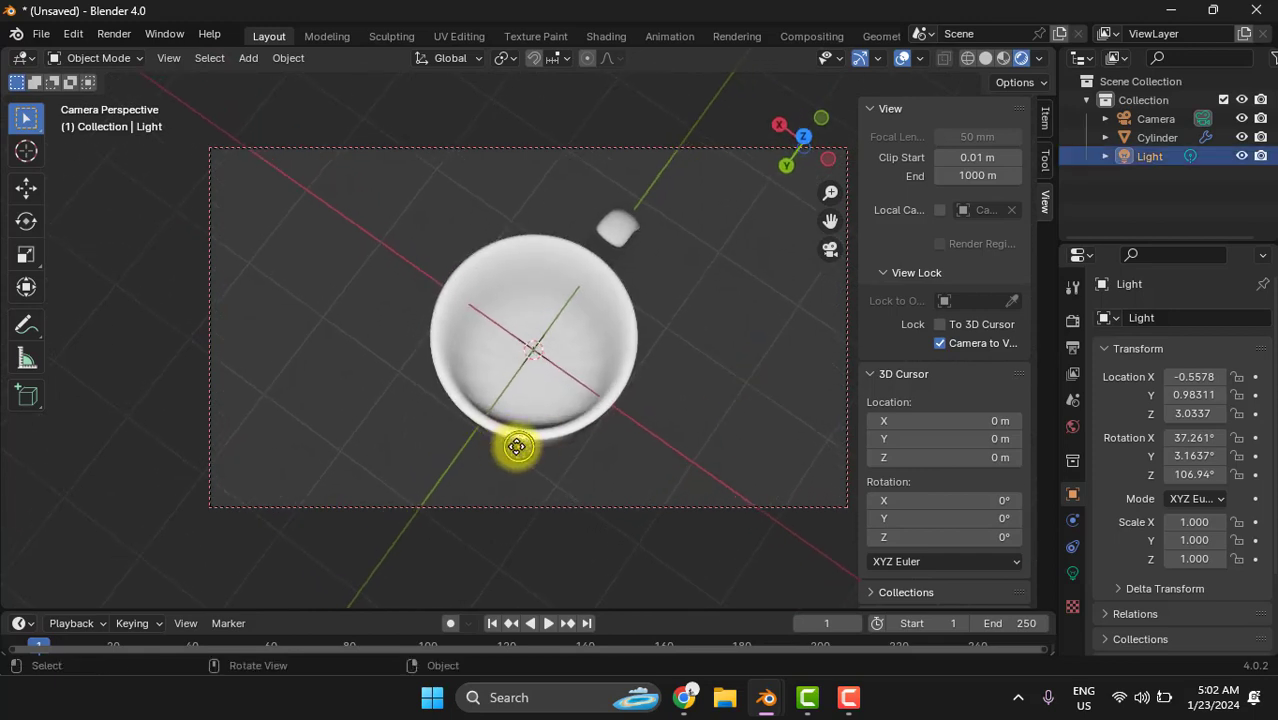
pyautogui.moveTo(514, 443); pyautogui.dragTo(619, 553)
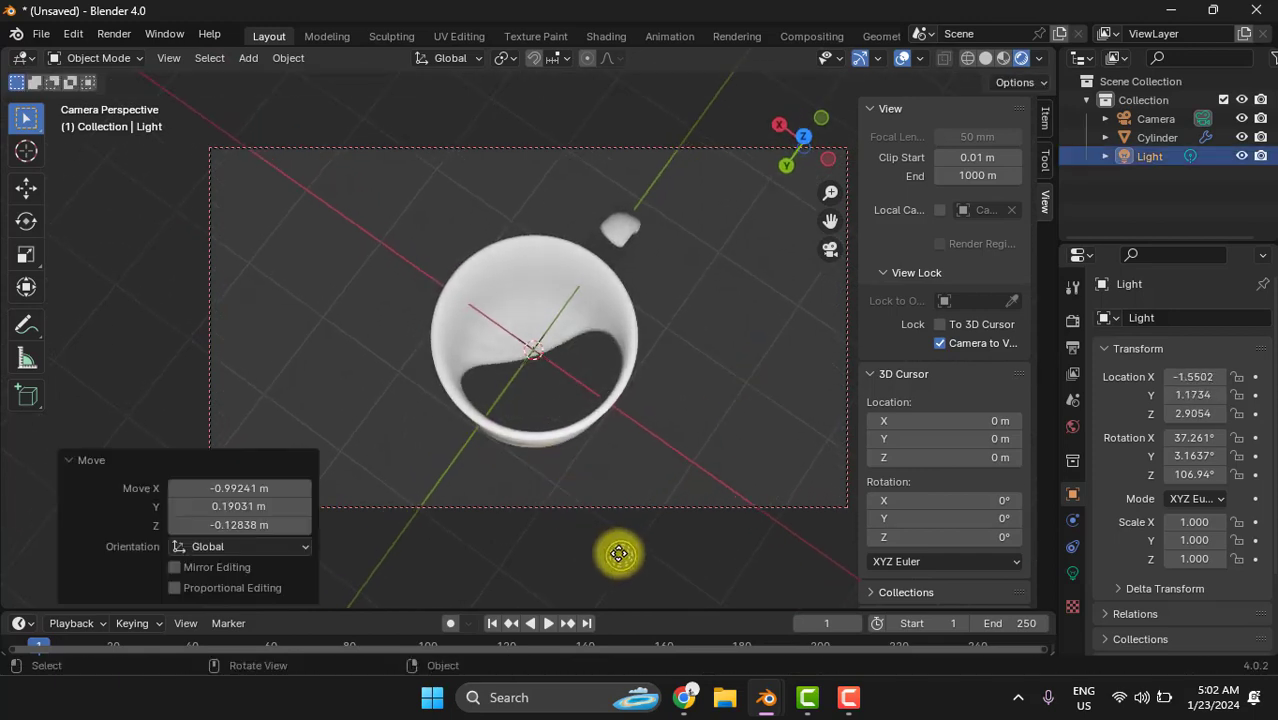
# - Lower the camera to a nearly level side view of the mug, render the image, and close the result
pyautogui.moveTo(727, 437); pyautogui.dragTo(655, 260, button='middle')
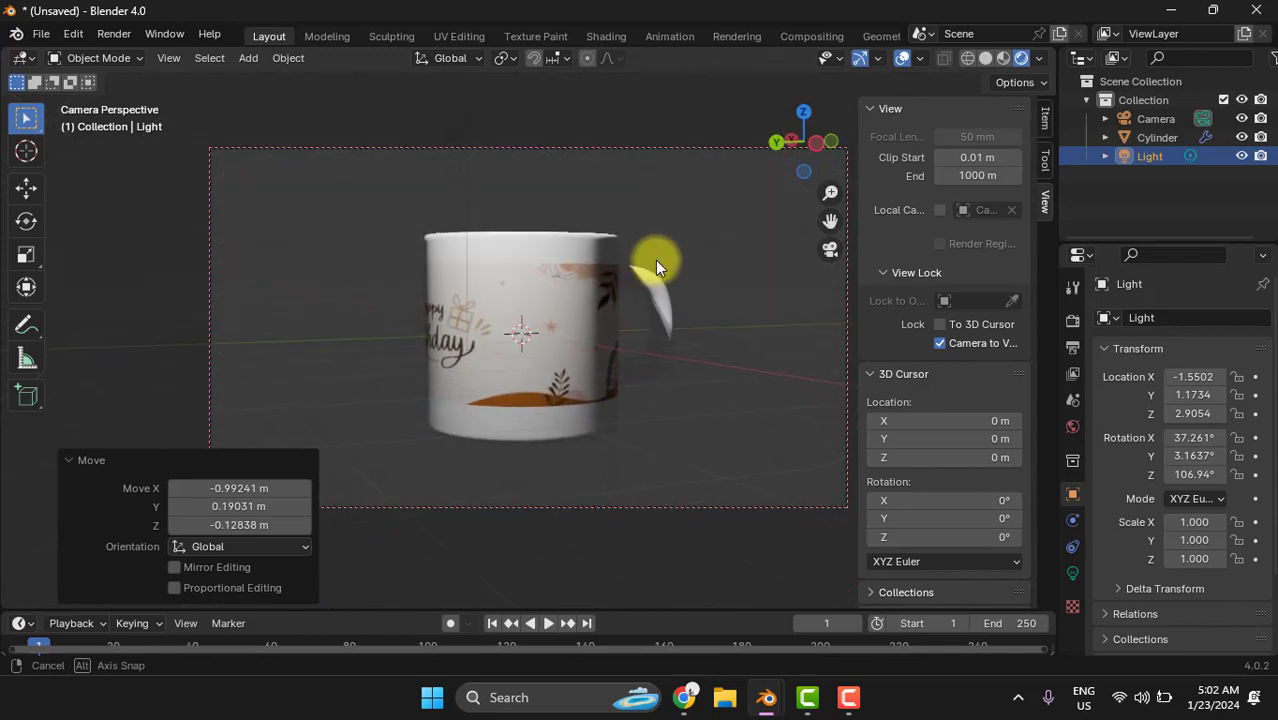
pyautogui.click(735, 300)
pyautogui.press('F12')
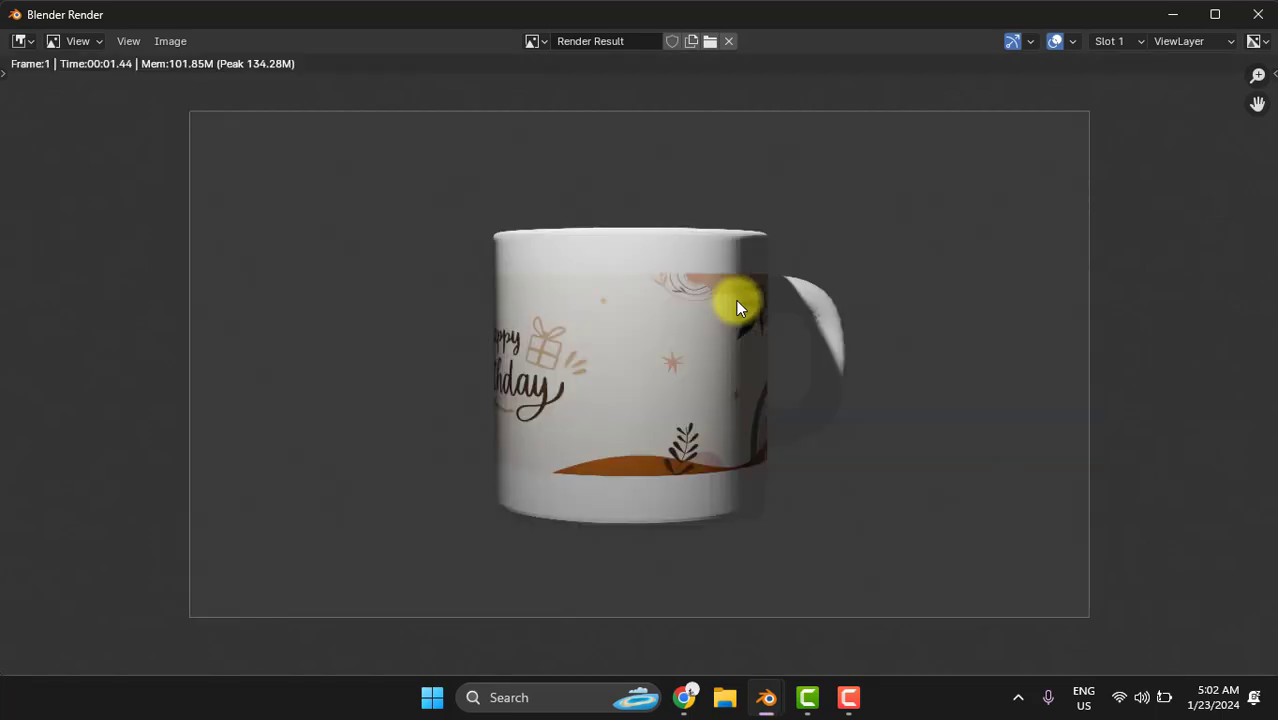
pyautogui.press('Escape')
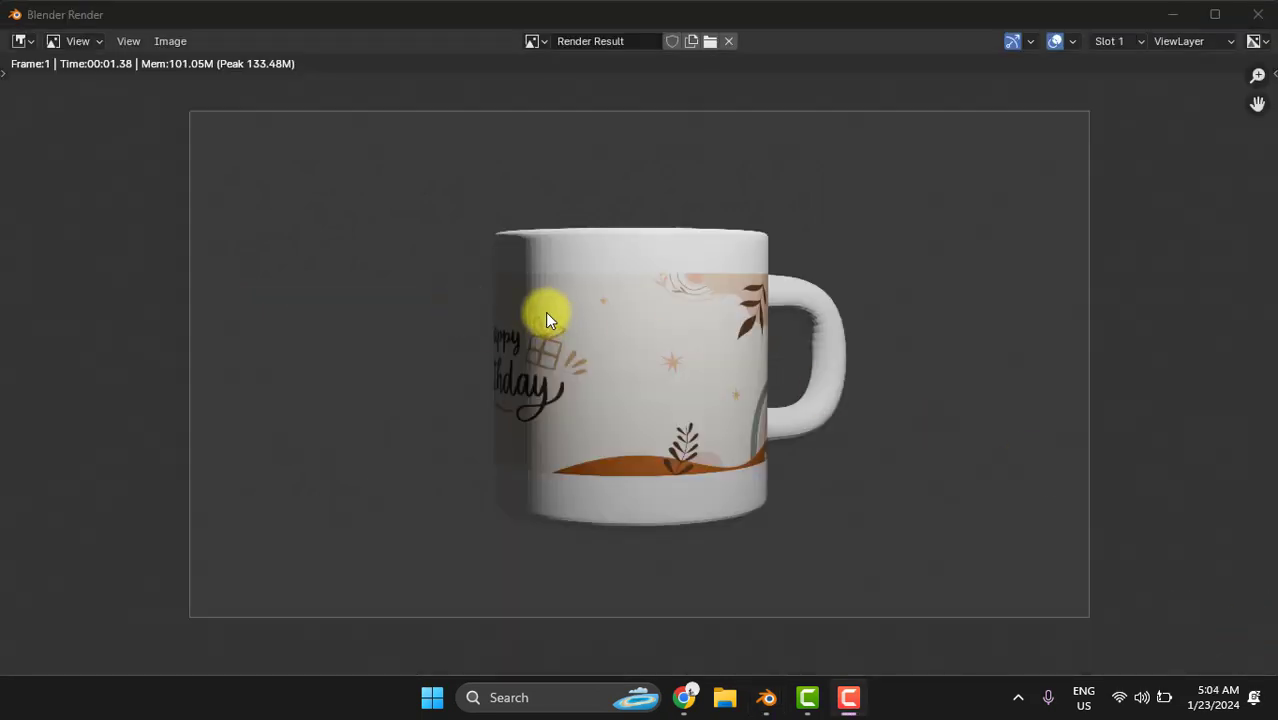
# - Apply Shade Auto Smooth to the mug
pyautogui.click(545, 312)
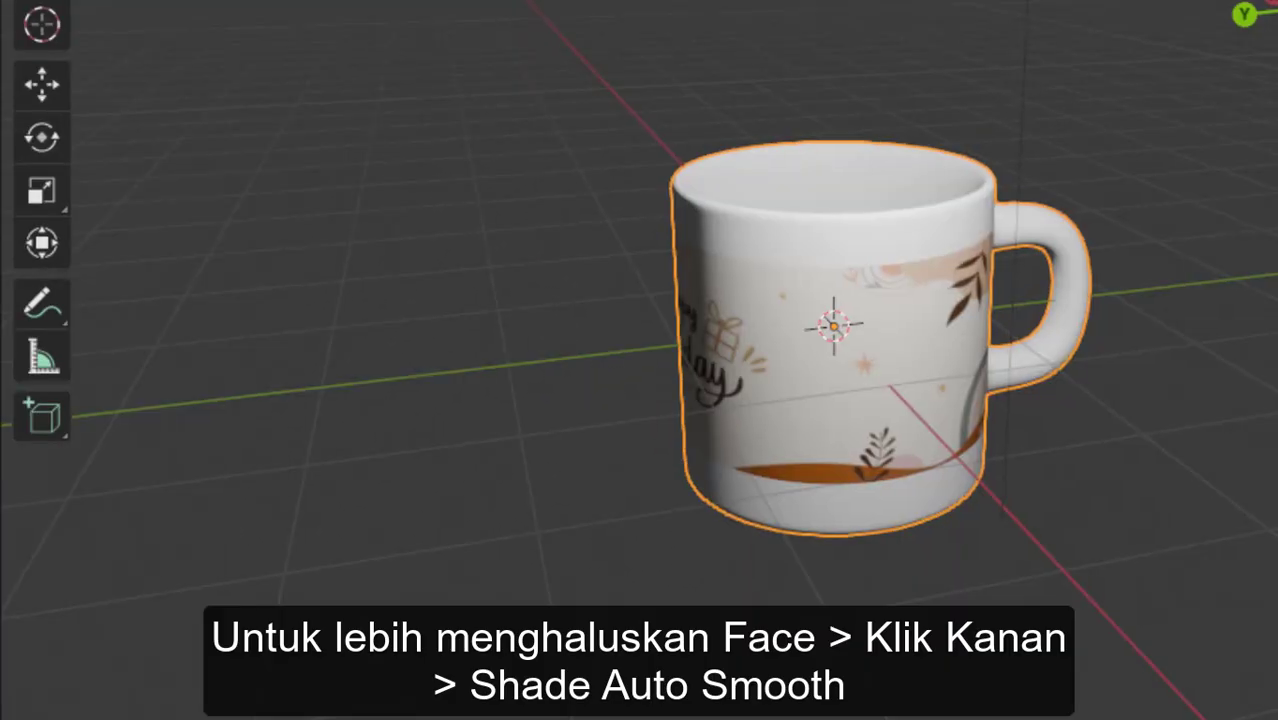
pyautogui.scroll(6, 730, 286)
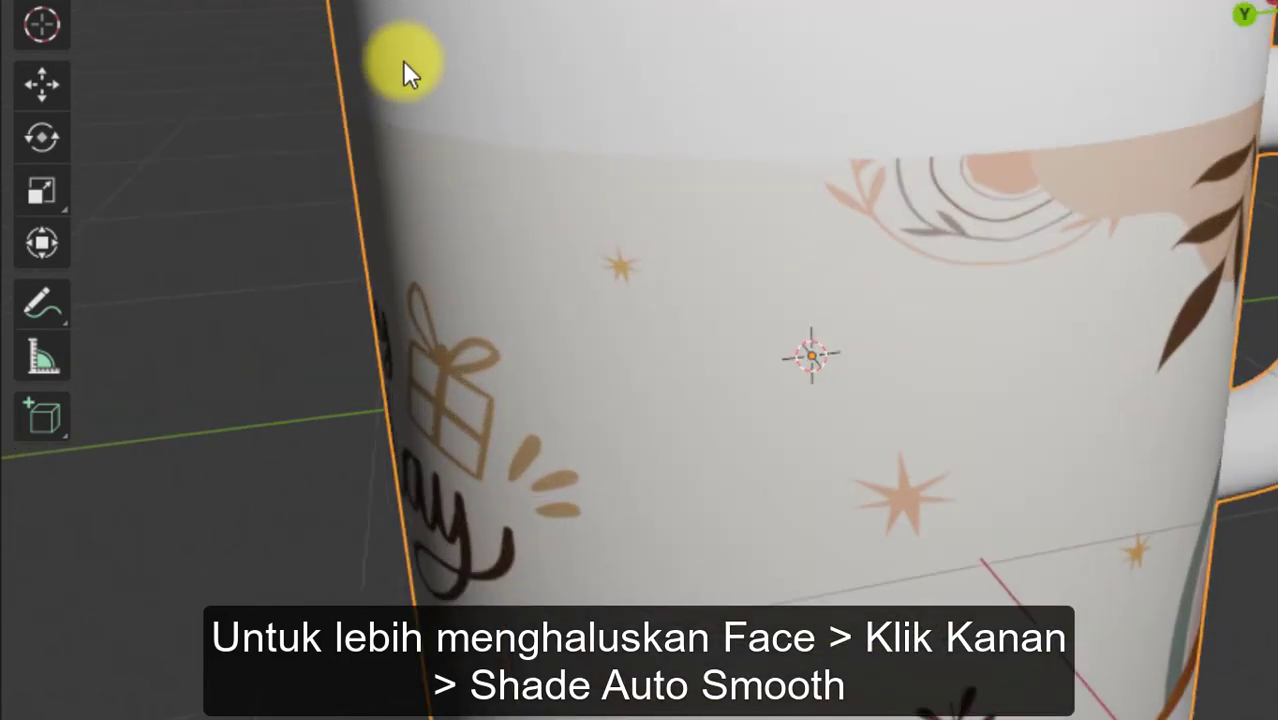
pyautogui.rightClick(404, 62)
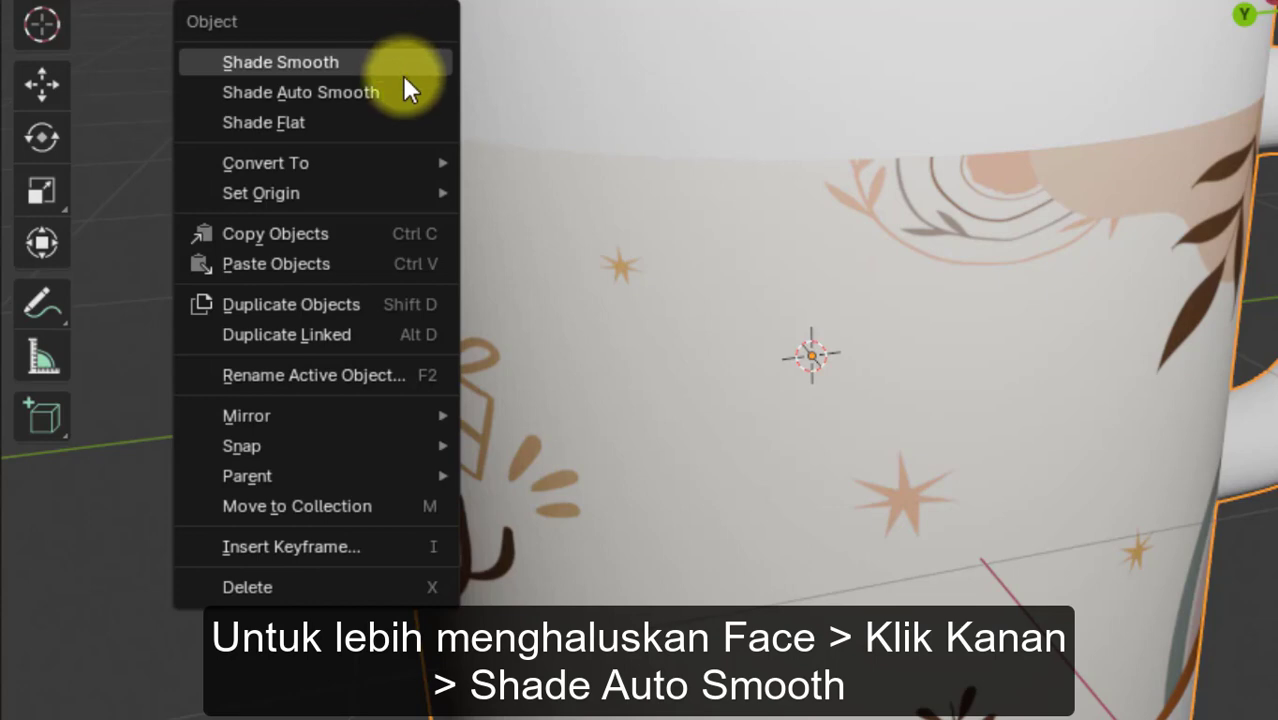
pyautogui.click(396, 92)
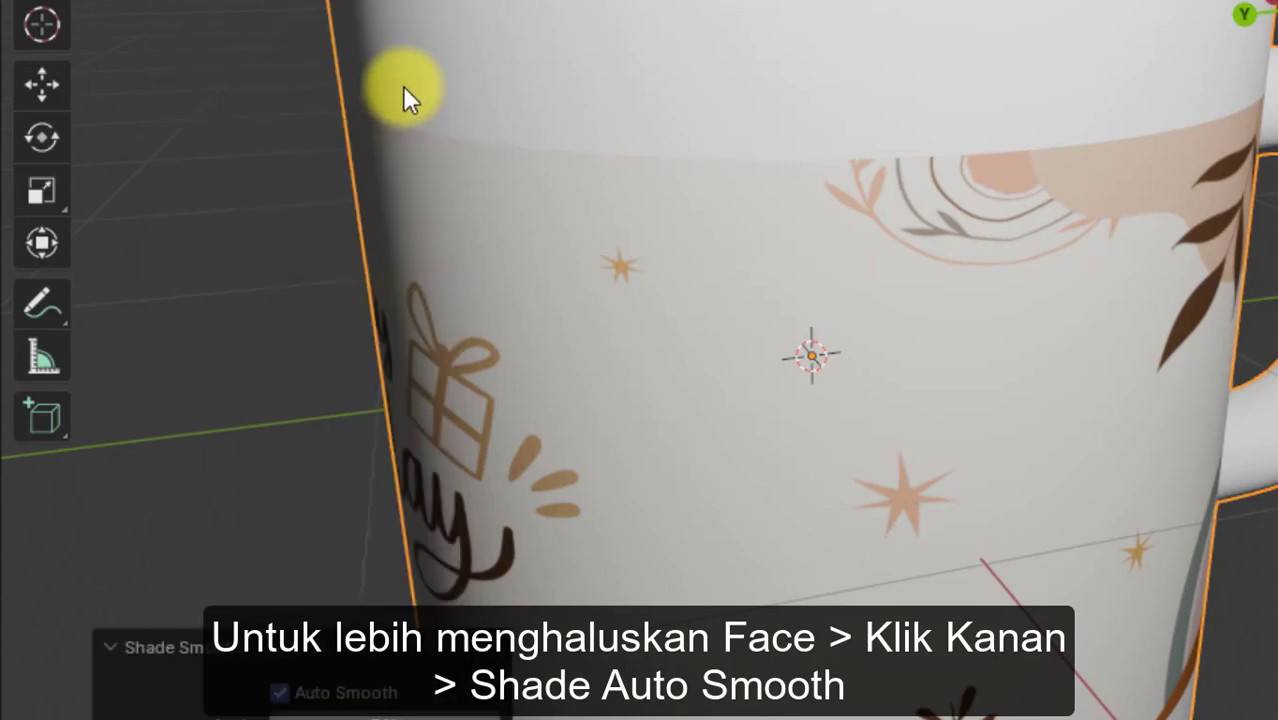
pyautogui.click(404, 88)
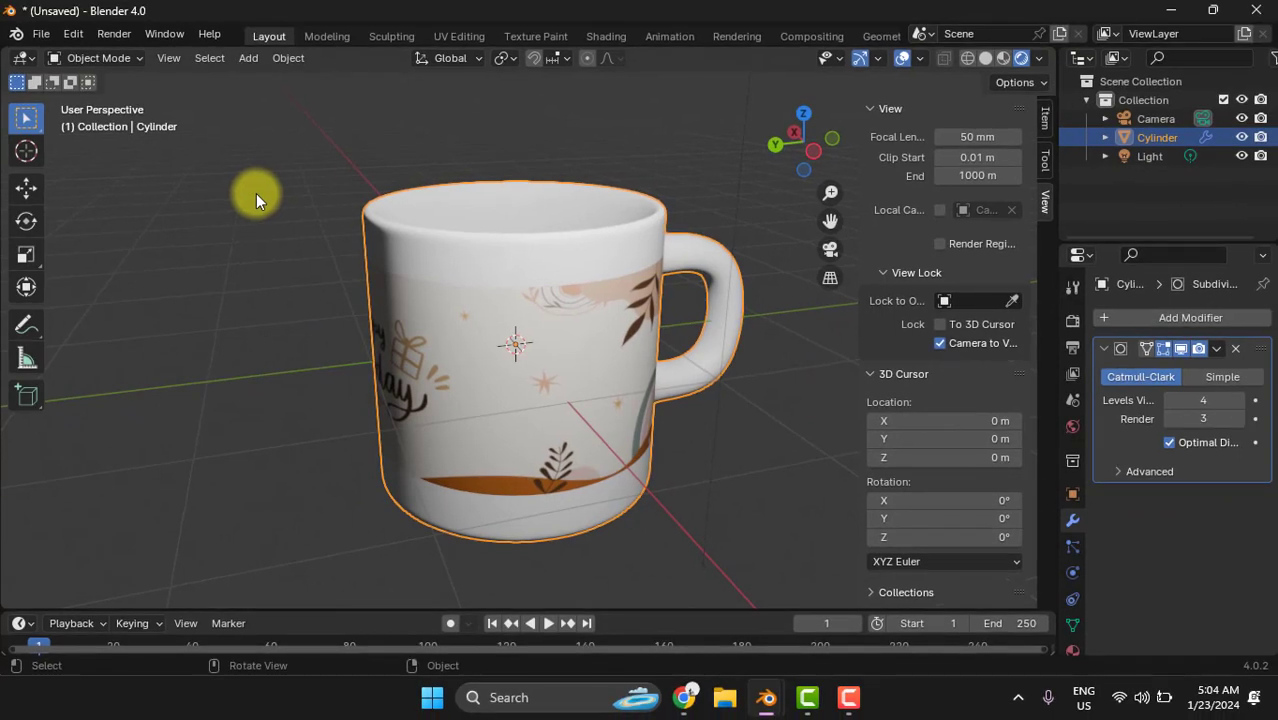
# - Render the auto-smoothed mug, examine its surface and printed image close up, and close the render window
pyautogui.press('F12')
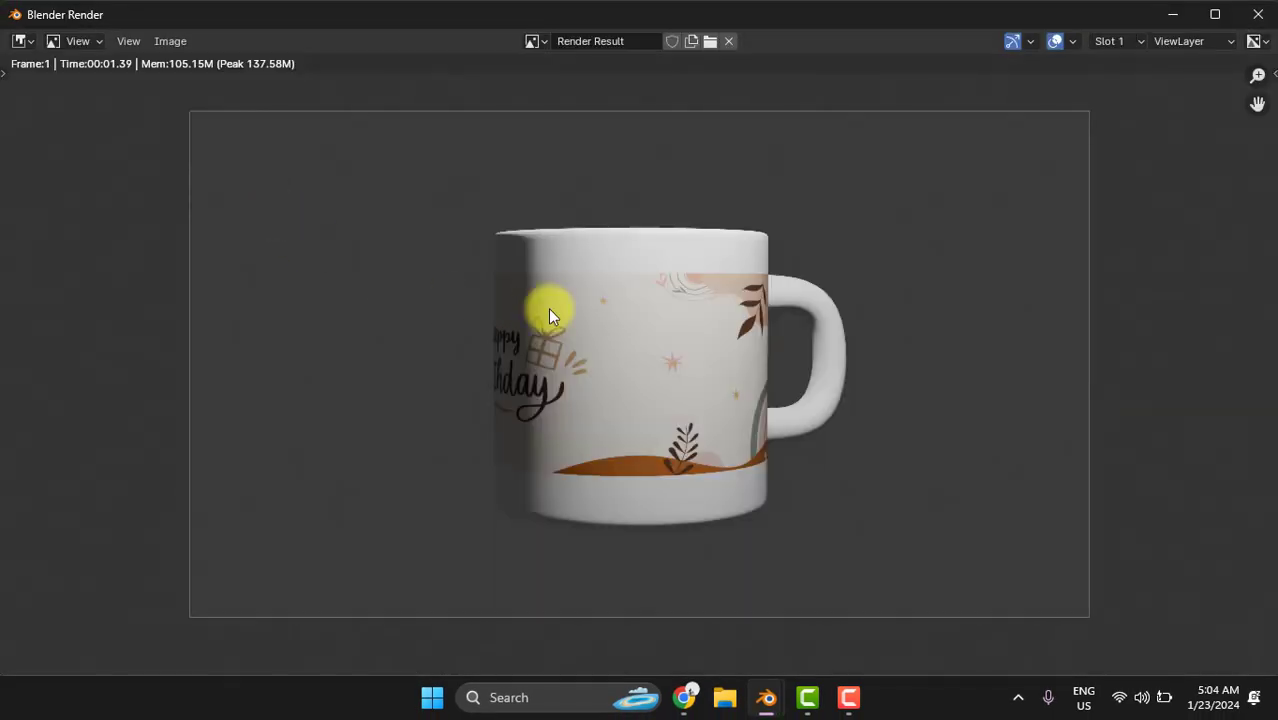
pyautogui.scroll(4, 546, 258)
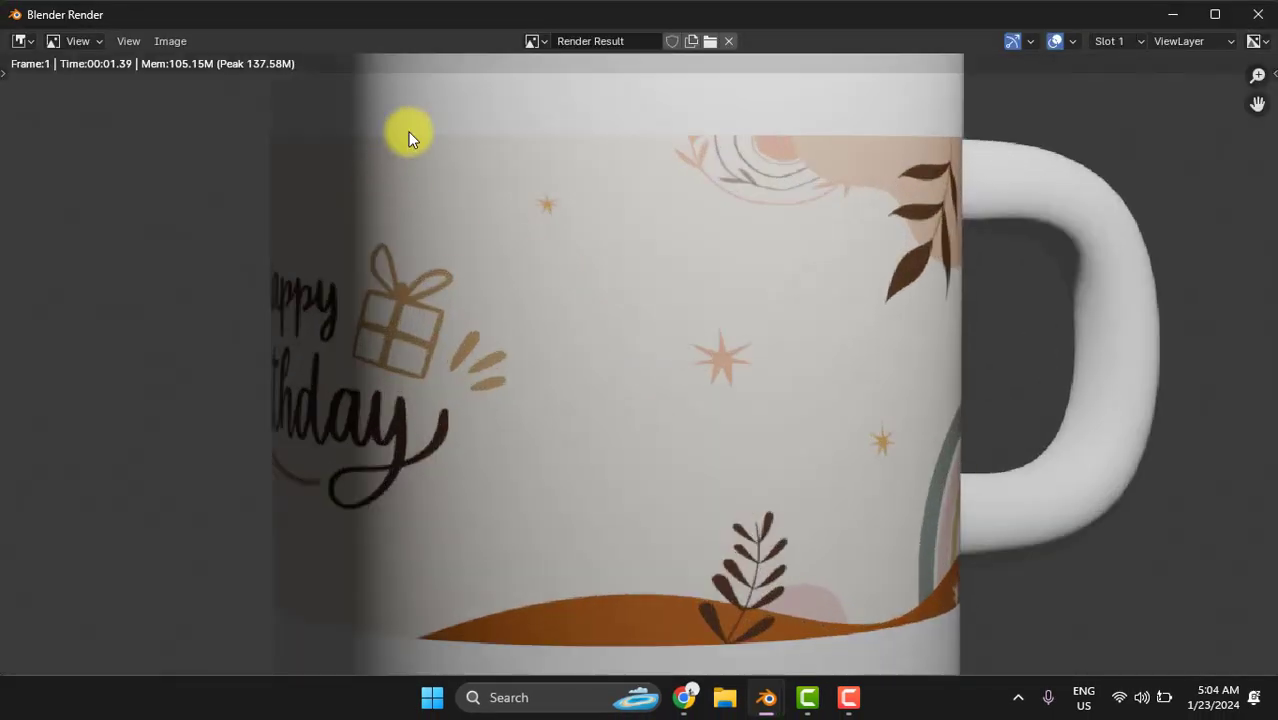
pyautogui.scroll(-1, 450, 217)
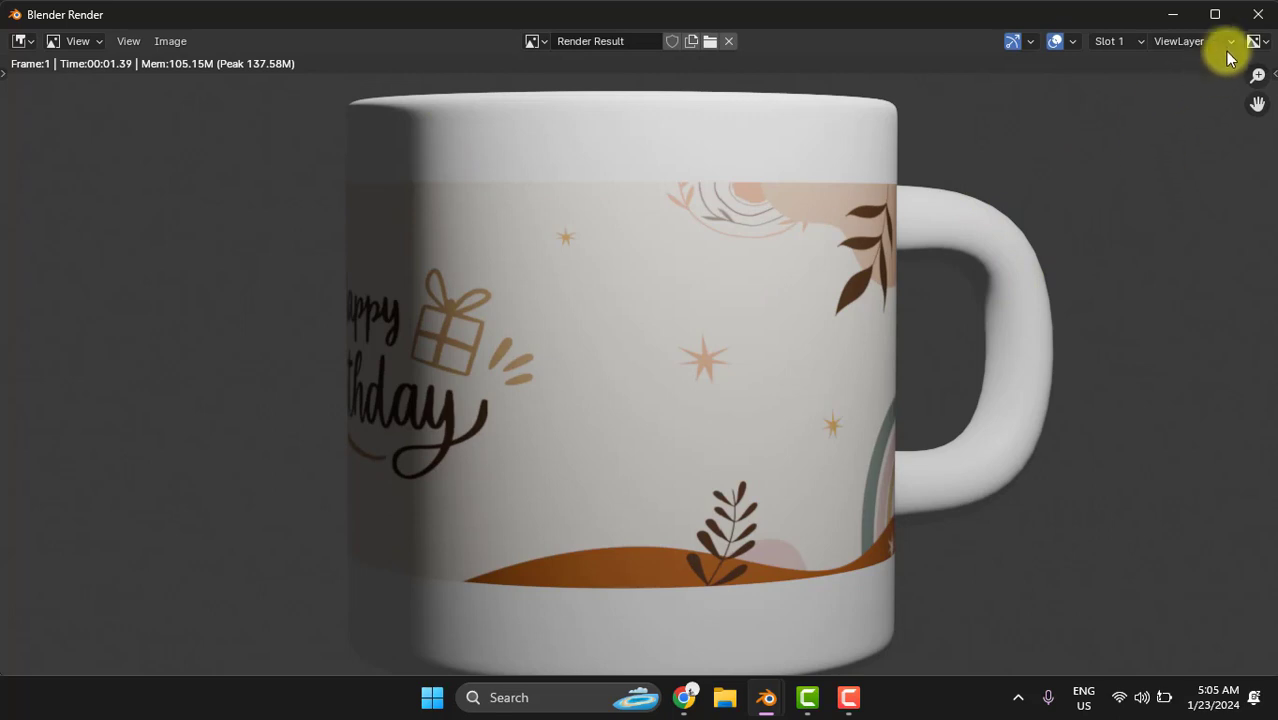
pyautogui.click(1257, 14)
pyautogui.scroll(-2, 487, 346)
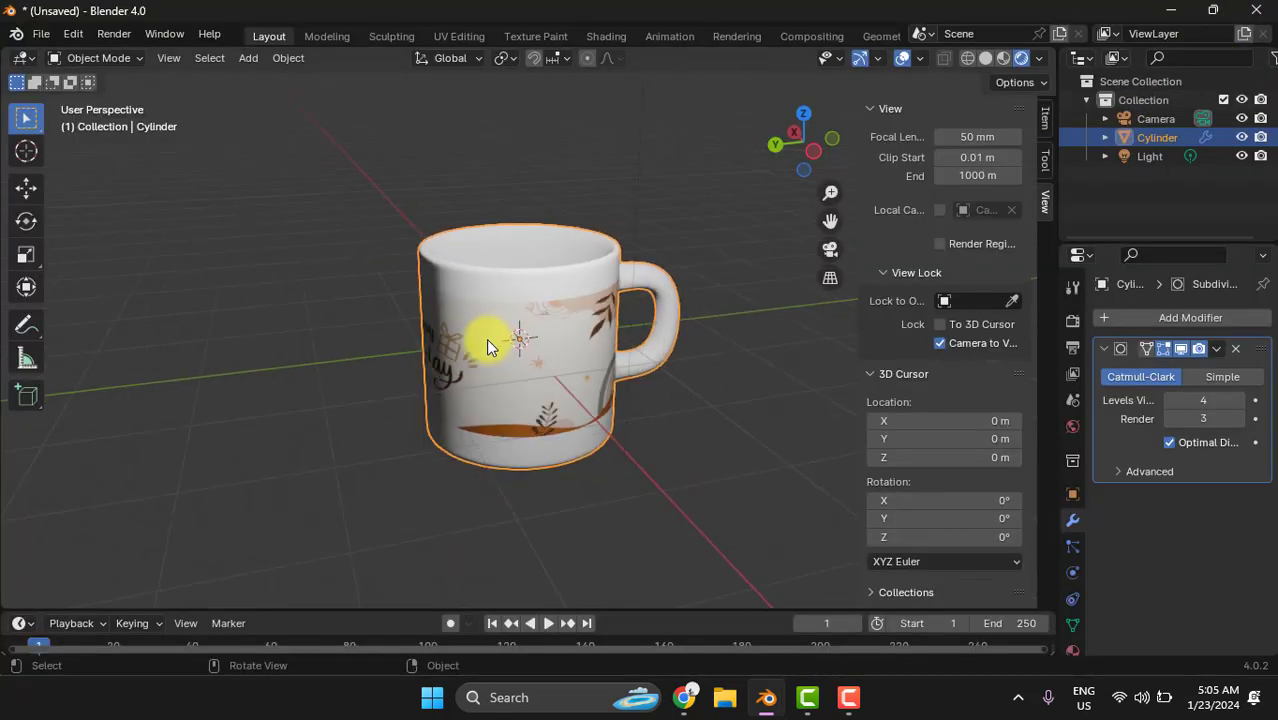